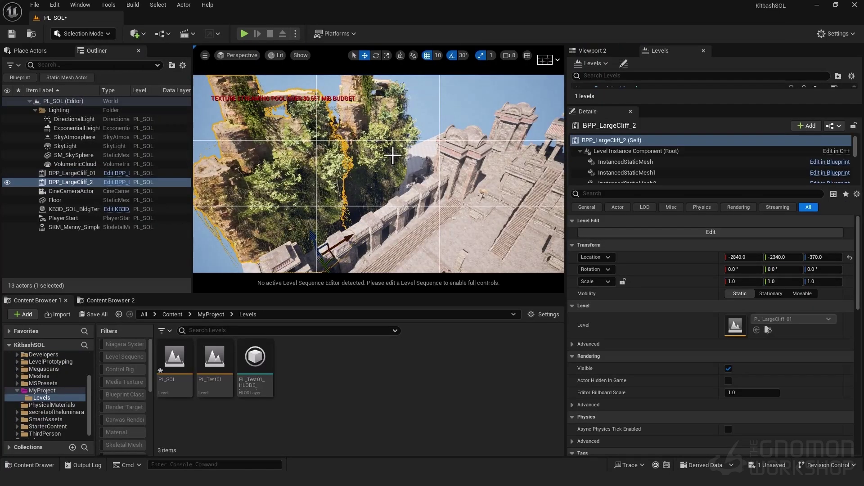
{"action": "left_click", "coordinate": [393, 156]}
{"action": "left_click_drag", "start_coordinate": [392, 211], "coordinate": [422, 206], "text": "alt"}
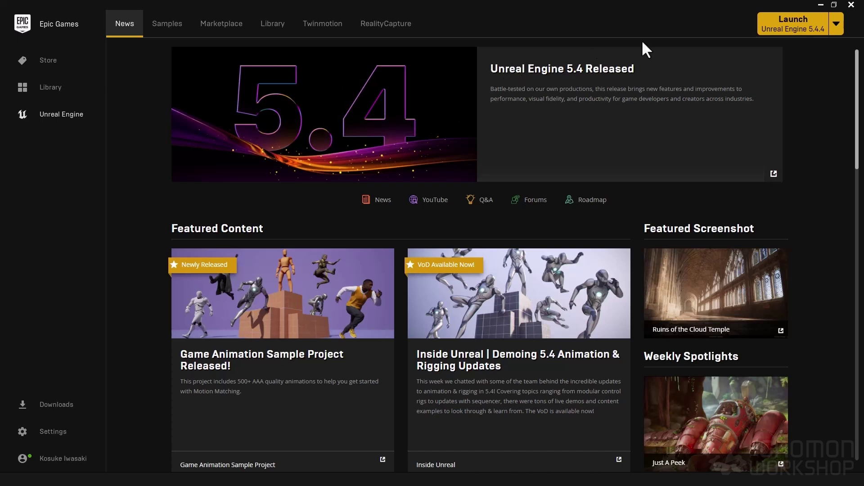
{"action": "left_click_drag", "start_coordinate": [863, 194], "coordinate": [440, 129]}
{"action": "double_click", "coordinate": [440, 129]}
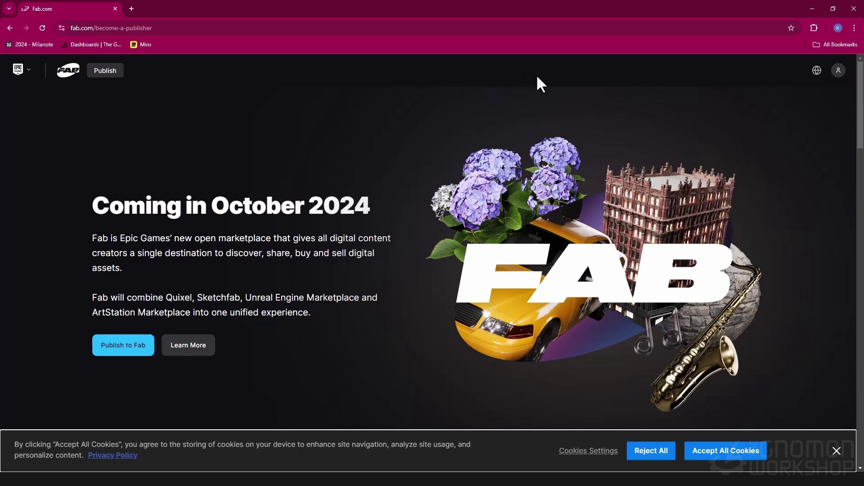
Step: Switch to the Epic Games Launcher's Library, add an engine version slot and examine the list of installable versions
{"action": "key", "text": "alt+Tab"}
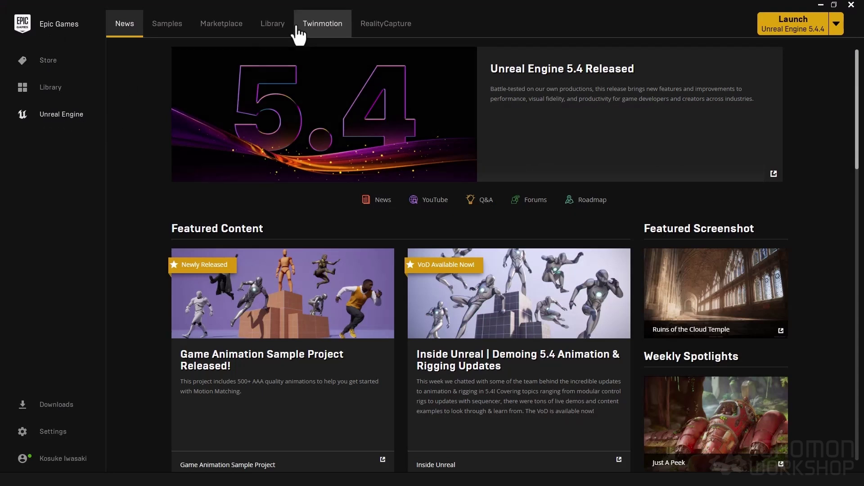
{"action": "left_click", "coordinate": [277, 36]}
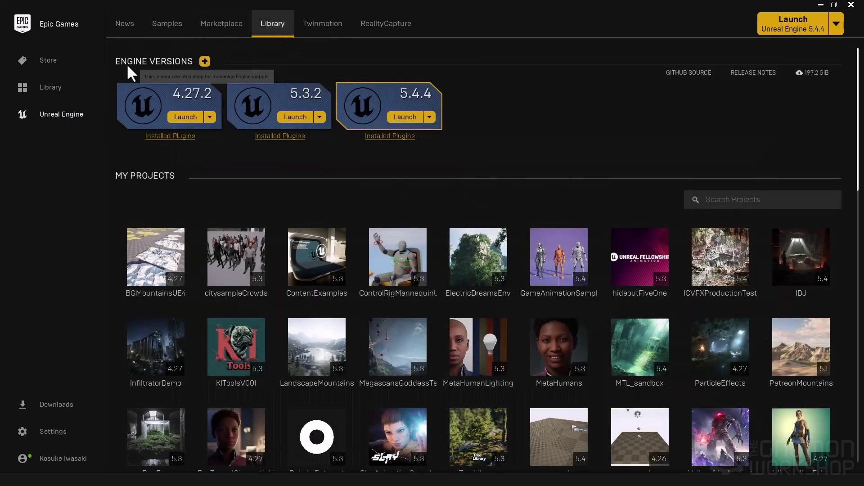
{"action": "left_click", "coordinate": [212, 64]}
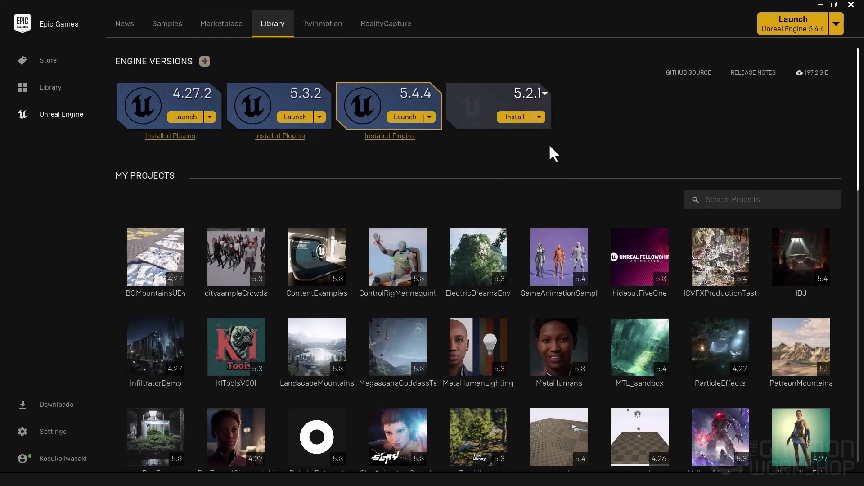
{"action": "left_click", "coordinate": [545, 93]}
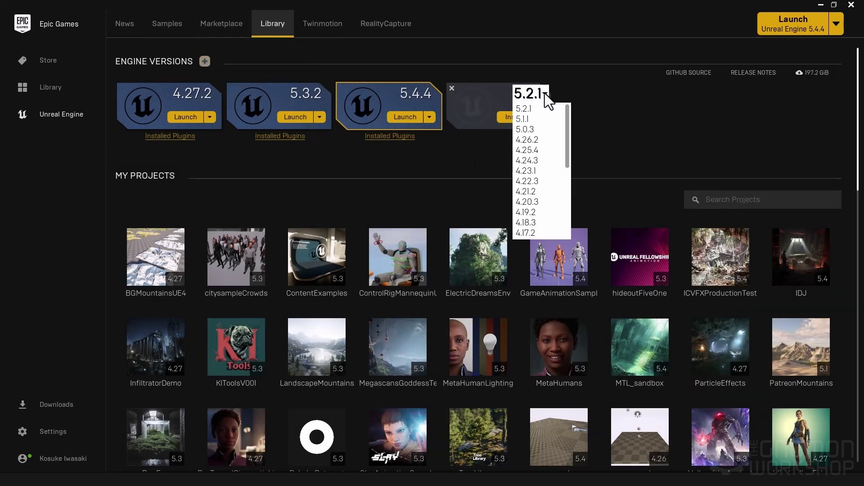
{"action": "left_click", "coordinate": [549, 90]}
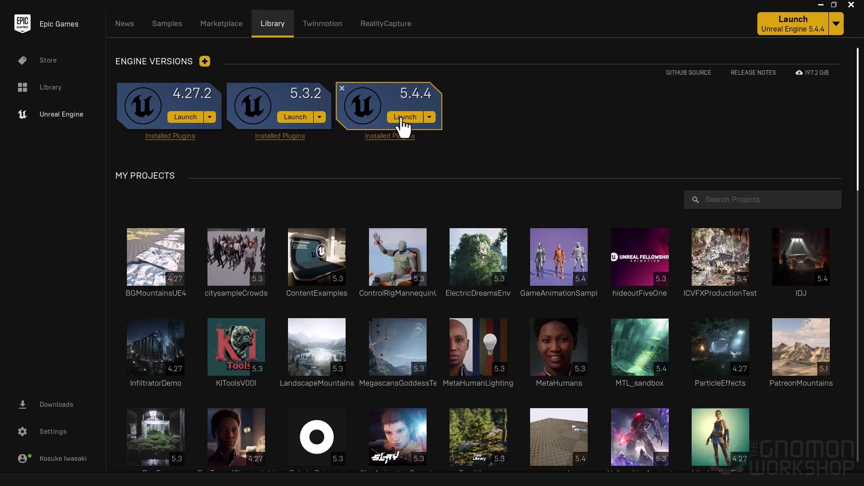
Step: Launch Unreal Engine 5.4.4 and choose the Games category for a new Blank project
{"action": "left_click", "coordinate": [401, 118]}
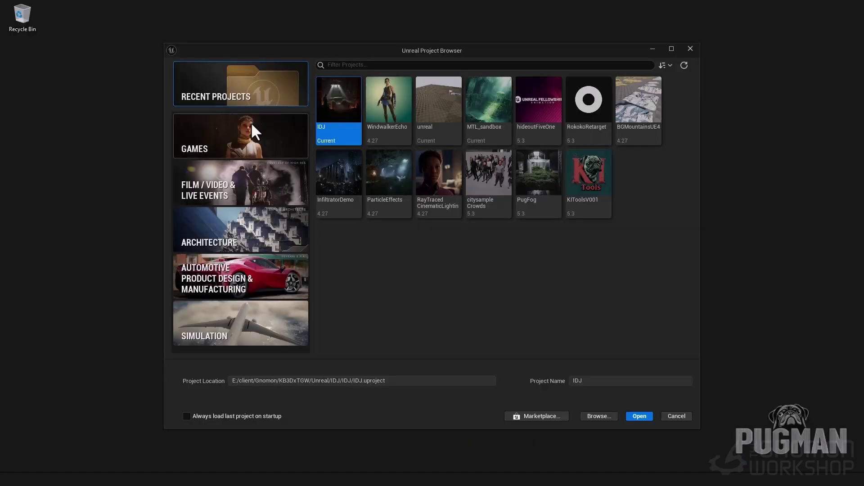
{"action": "left_click", "coordinate": [250, 137]}
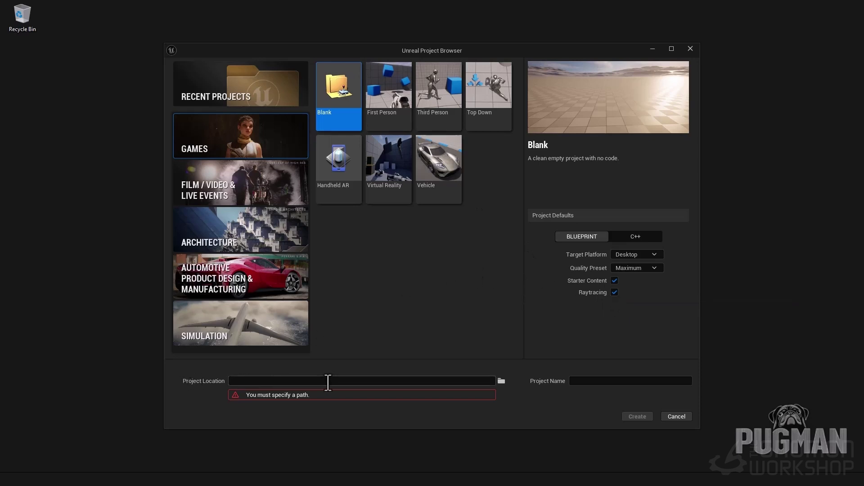
Step: Create a folder named Kitbash_SOL on the Desktop and set it as the project location
{"action": "left_click", "coordinate": [501, 381]}
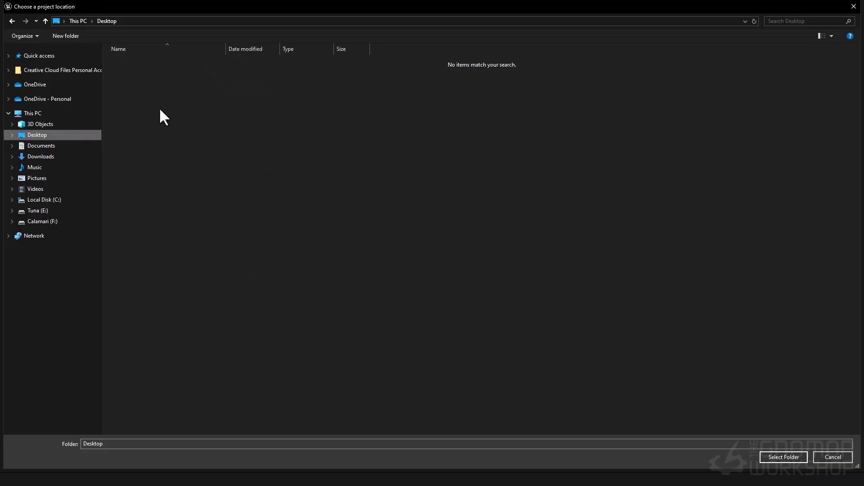
{"action": "right_click", "coordinate": [142, 112]}
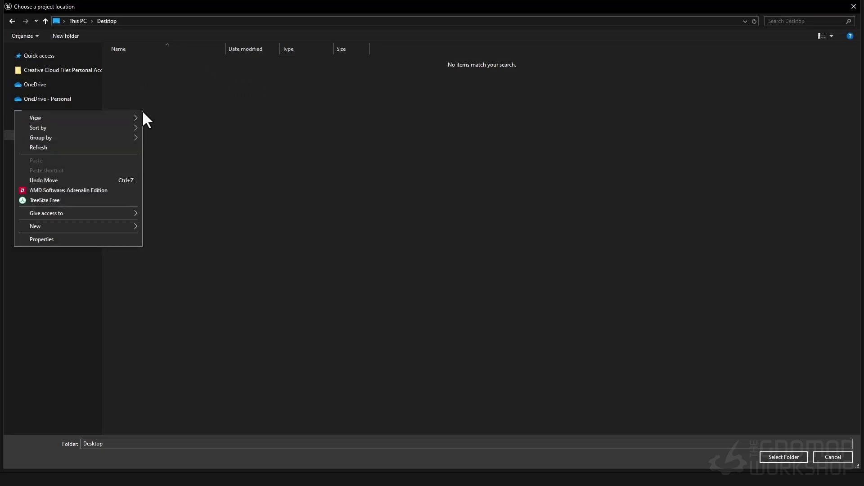
{"action": "left_click", "coordinate": [162, 226]}
{"action": "type", "text": "Kit"}
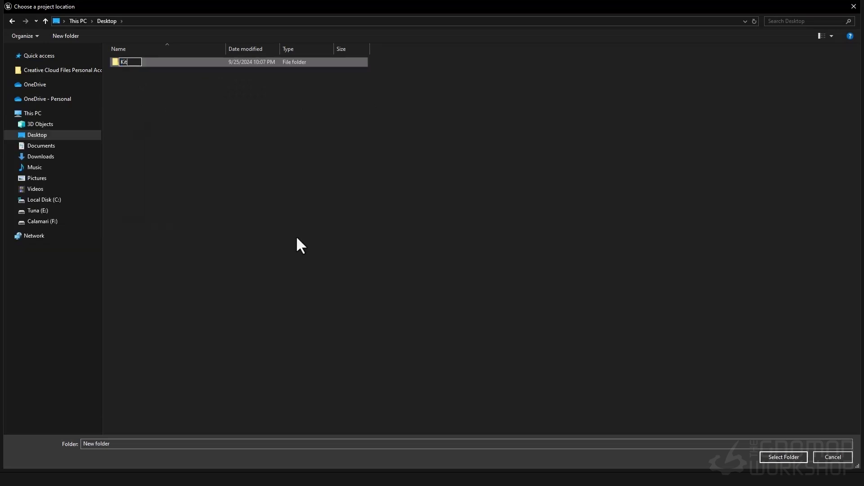
{"action": "type", "text": "bash_SOL"}
{"action": "key", "text": "Return"}
{"action": "left_click", "coordinate": [781, 457]}
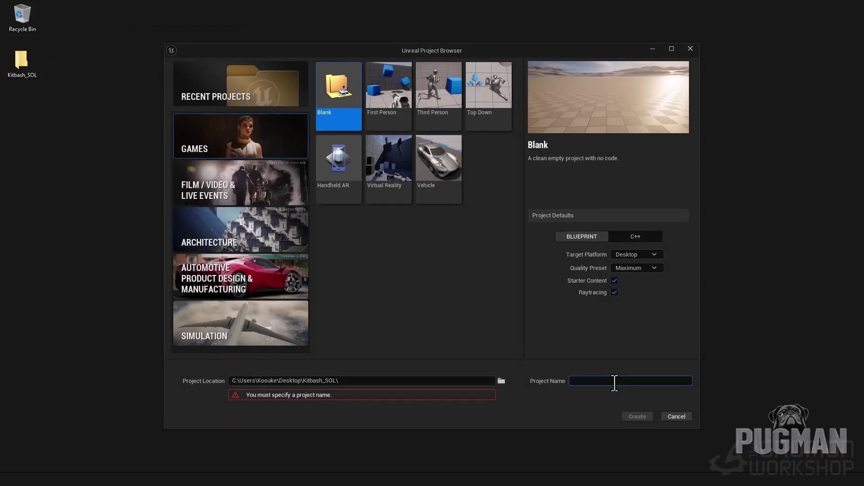
Step: Name the project KitbashSOL and create it from the Blank template
{"action": "type", "text": "KitbashSOL"}
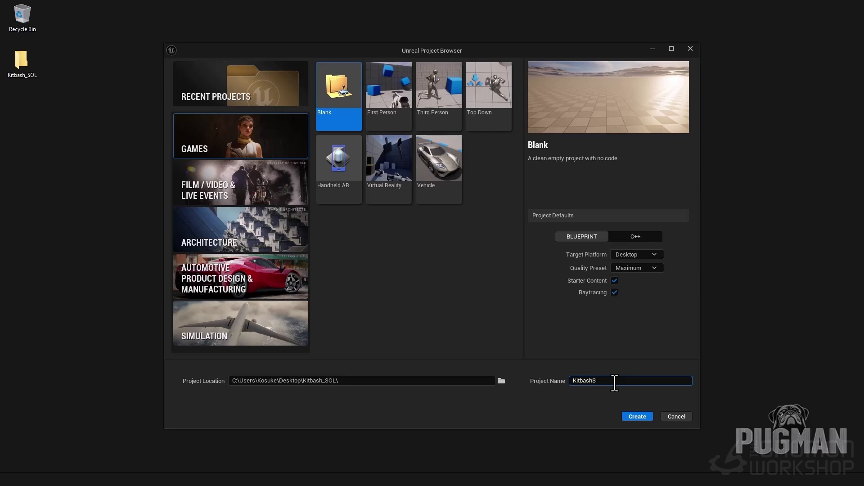
{"action": "left_click", "coordinate": [639, 416]}
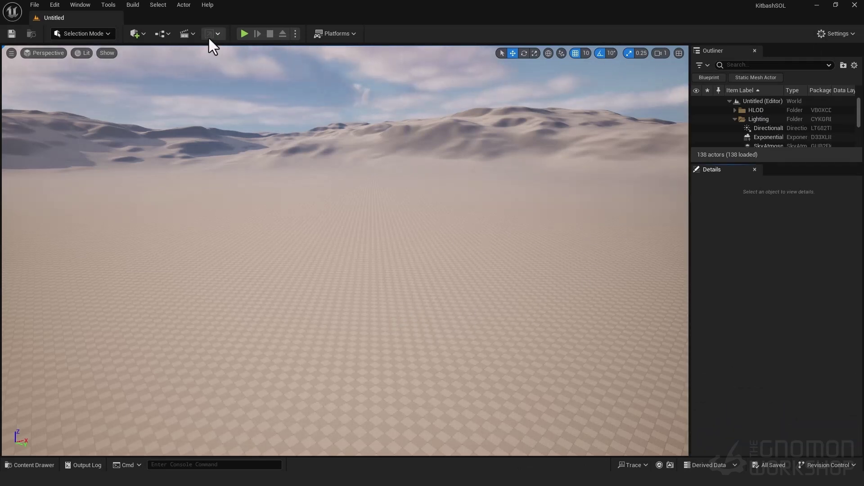
Step: Load the UE4 Classic Layout for the editor
{"action": "left_click", "coordinate": [81, 5]}
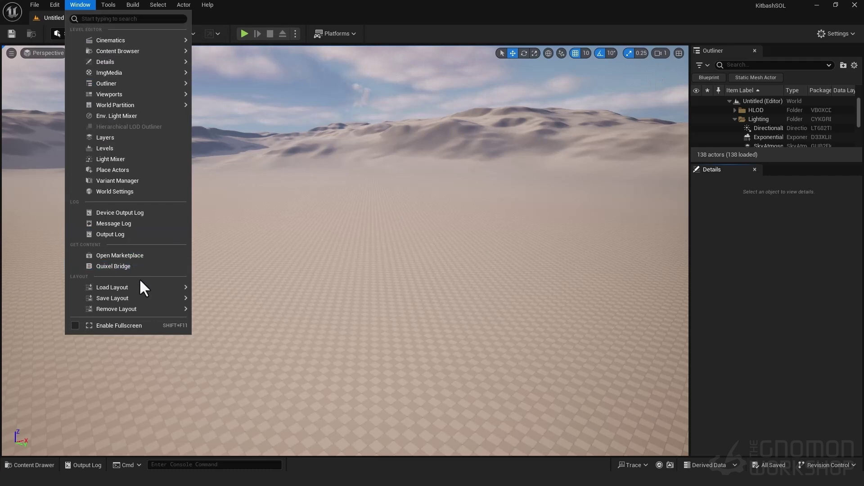
{"action": "mouse_move", "coordinate": [140, 287]}
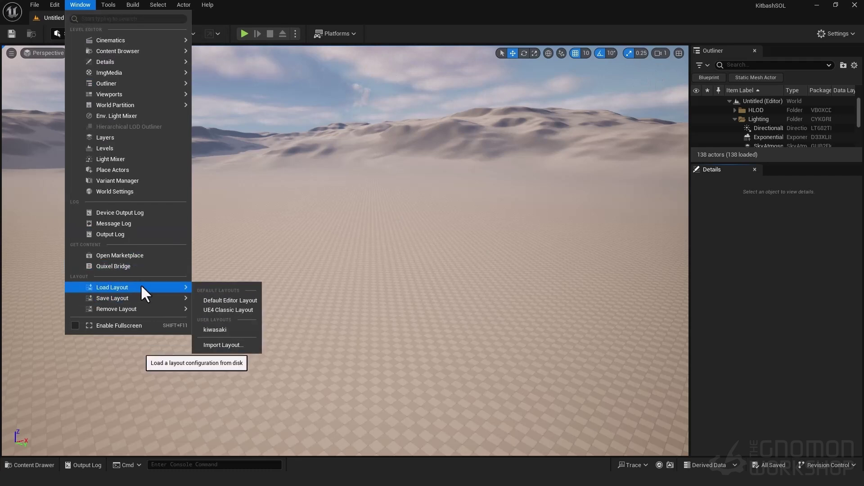
{"action": "left_click", "coordinate": [222, 310]}
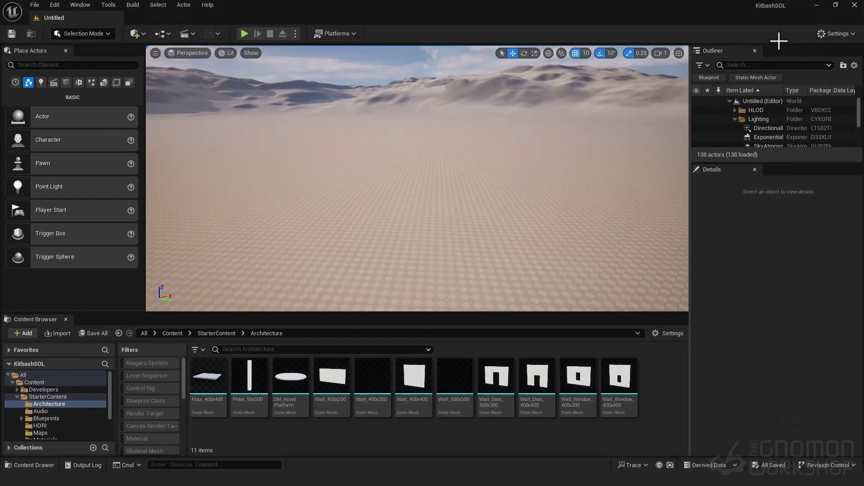
Step: Dock the Outliner beside Place Actors, and open the Levels panel docked above Details
{"action": "left_click_drag", "start_coordinate": [785, 58], "coordinate": [107, 63]}
{"action": "left_click", "coordinate": [80, 5]}
{"action": "left_click", "coordinate": [121, 146]}
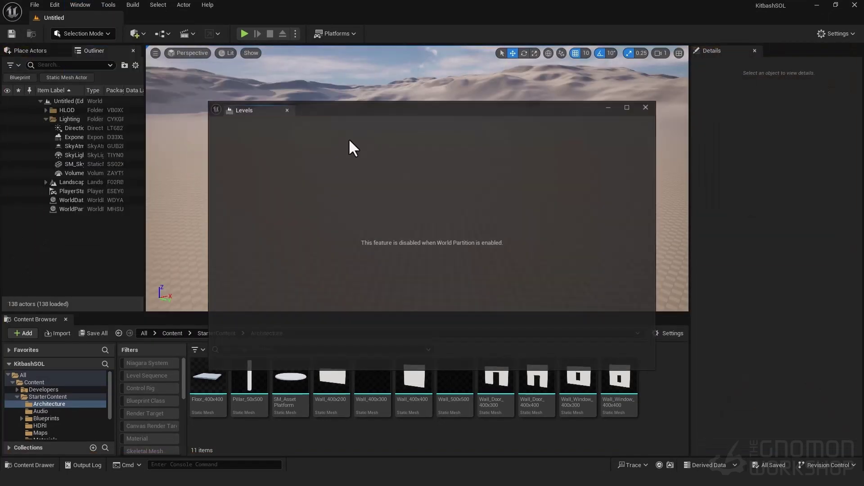
{"action": "left_click_drag", "start_coordinate": [262, 111], "coordinate": [752, 63]}
{"action": "left_click_drag", "start_coordinate": [742, 251], "coordinate": [742, 166]}
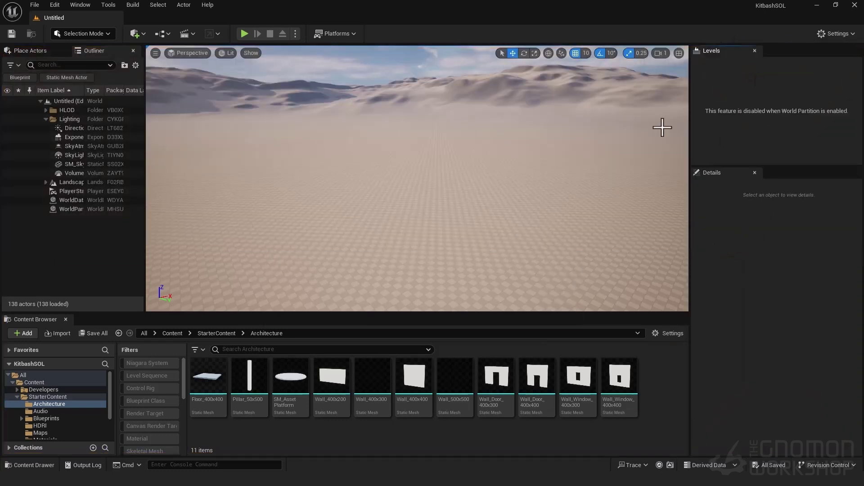
Step: Look around the empty desert landscape, flying the camera forward, down and up in the perspective viewport
{"action": "left_click", "coordinate": [503, 152]}
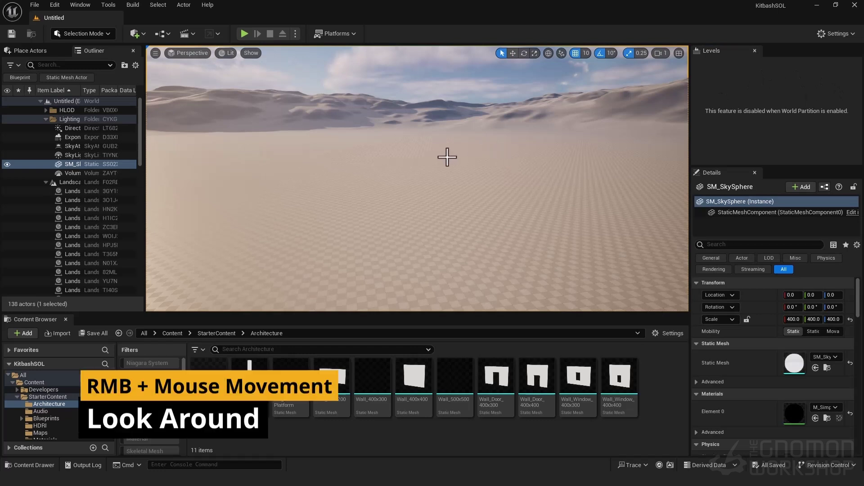
{"action": "mouse_move", "coordinate": [447, 157]}
{"action": "right_mouse_down"}
{"action": "mouse_move", "coordinate": [454, 156]}
{"action": "mouse_move", "coordinate": [450, 189]}
{"action": "mouse_move", "coordinate": [445, 135]}
{"action": "mouse_move", "coordinate": [445, 169]}
{"action": "right_mouse_up"}
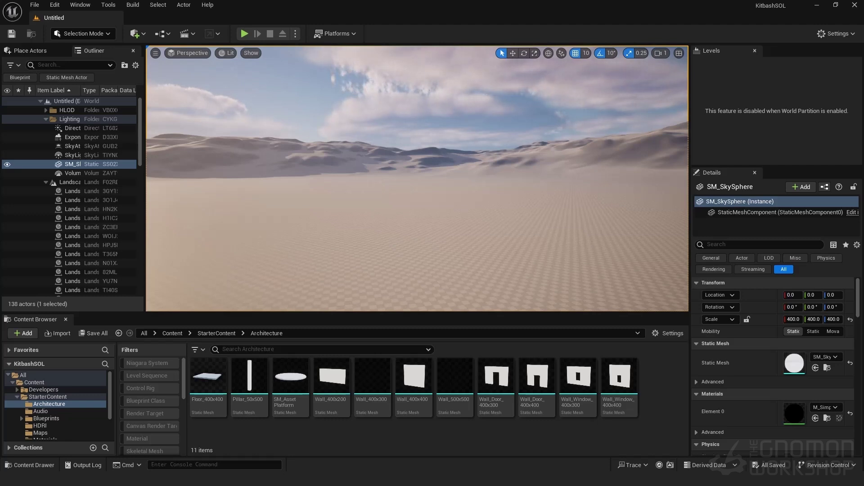
{"action": "key", "text": "w"}
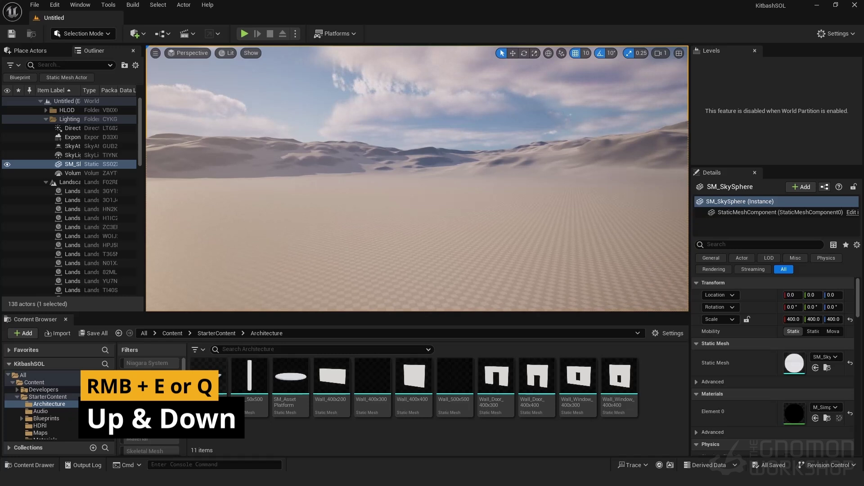
{"action": "key", "text": "q"}
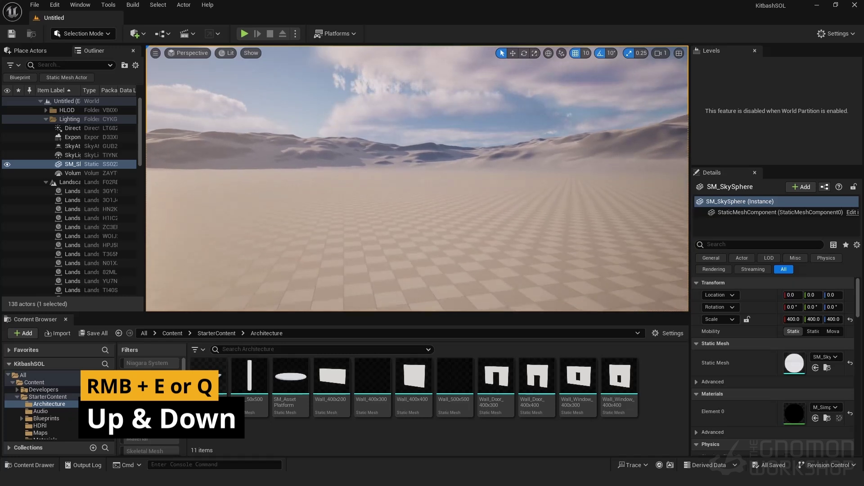
{"action": "key", "text": "e"}
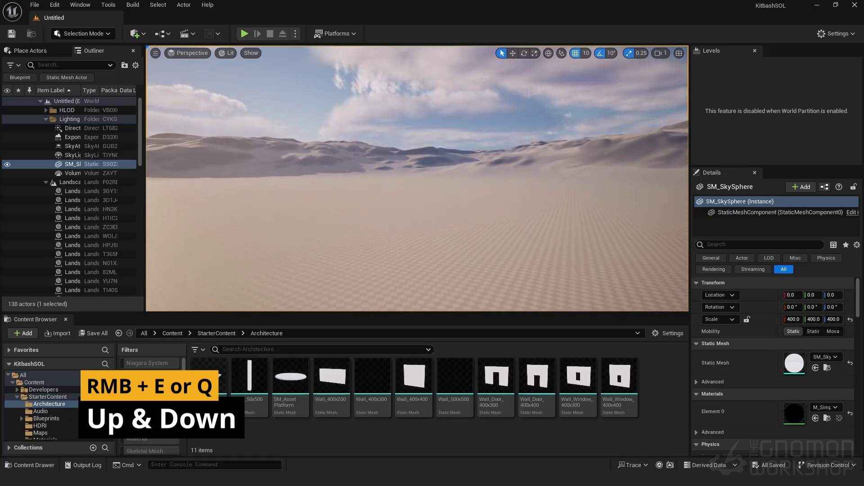
{"action": "right_click_drag", "start_coordinate": [417, 178], "coordinate": [315, 238]}
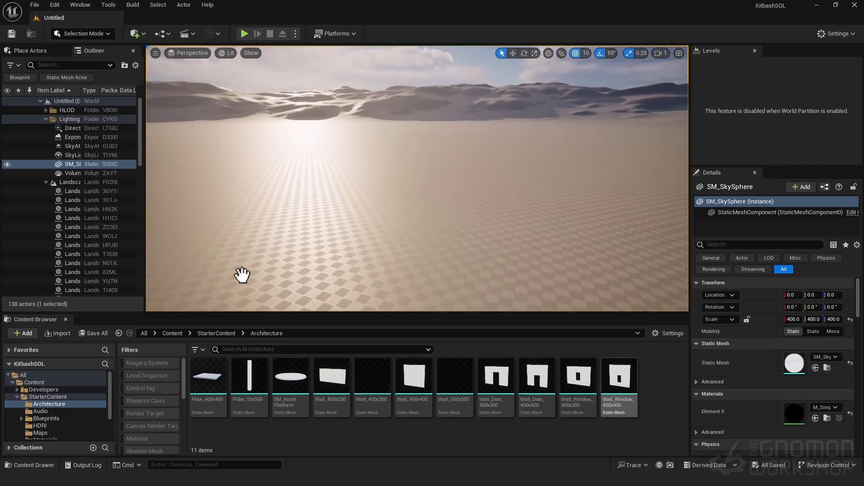
Step: Place the Floor_400x400 mesh from StarterContent's Architecture folder on the ground and focus the view on it
{"action": "left_click", "coordinate": [48, 402]}
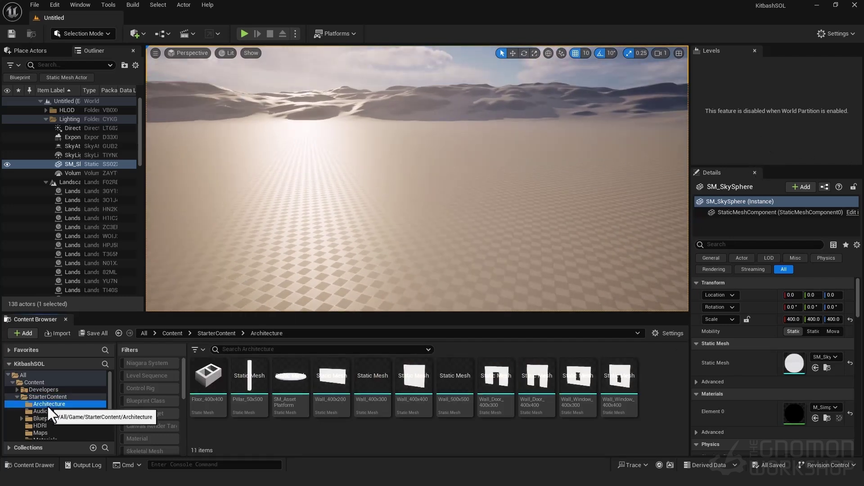
{"action": "left_click_drag", "start_coordinate": [206, 382], "coordinate": [429, 231]}
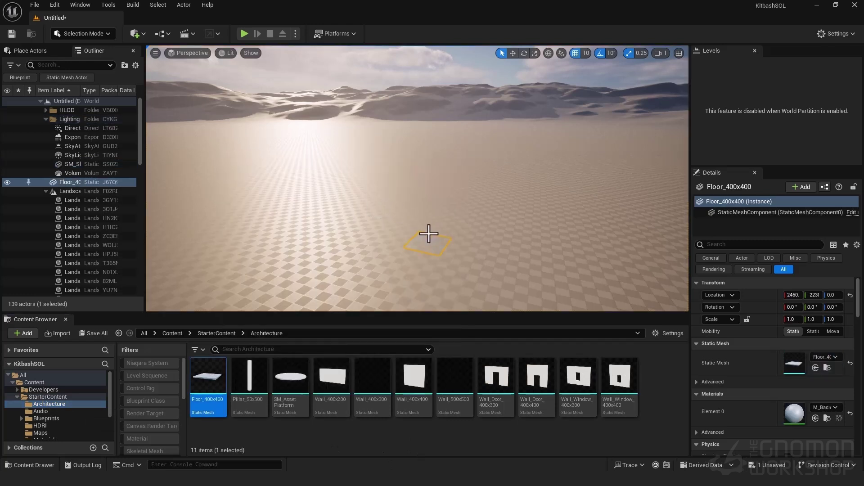
{"action": "key", "text": "f"}
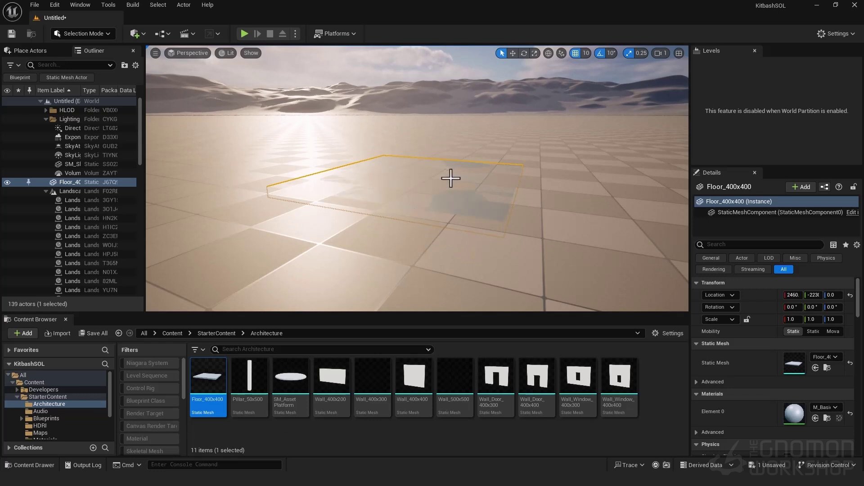
{"action": "left_click_drag", "start_coordinate": [450, 179], "coordinate": [484, 117], "text": "alt"}
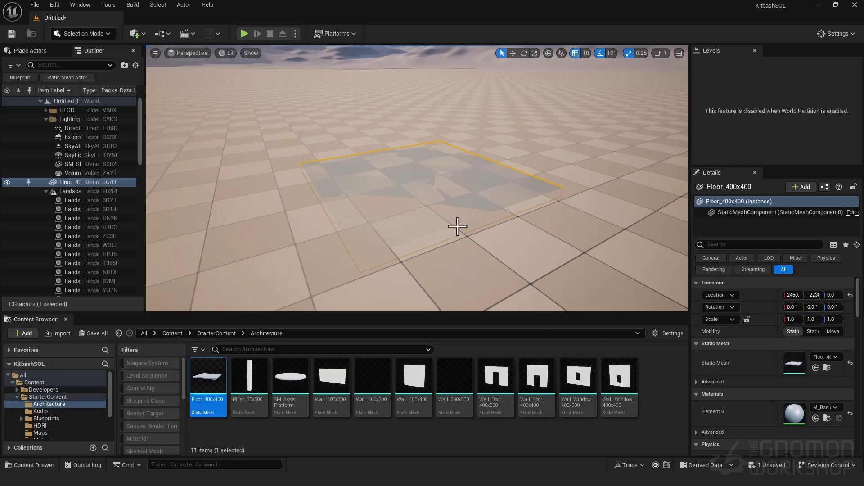
Step: Place SM_Chair and SM_Couch from StarterContent's Props folder on the floor piece
{"action": "scroll", "coordinate": [90, 405], "scroll_direction": "down", "scroll_amount": 3}
{"action": "left_click", "coordinate": [49, 407]}
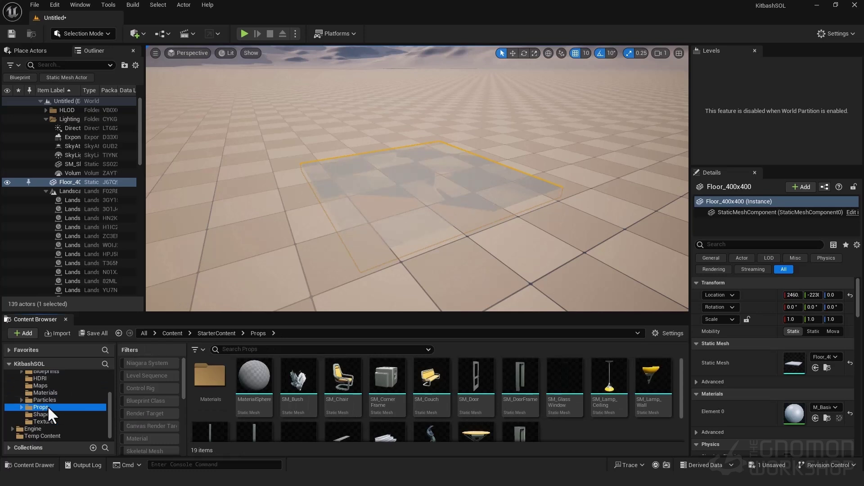
{"action": "left_click_drag", "start_coordinate": [342, 378], "coordinate": [470, 180]}
{"action": "left_click_drag", "start_coordinate": [431, 398], "coordinate": [383, 212]}
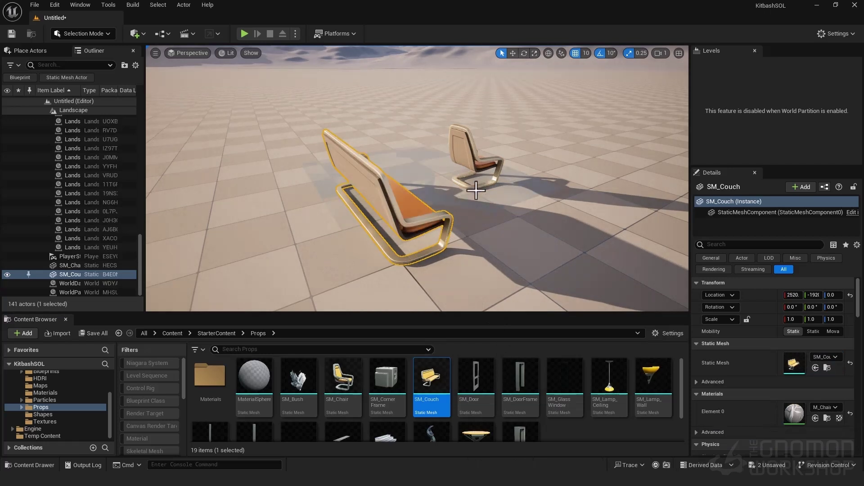
Step: Add an SM_Lamp_Wall and a second SM_Couch near the first couch in the scene
{"action": "key", "text": "f"}
{"action": "left_click_drag", "start_coordinate": [432, 180], "coordinate": [193, 138], "text": "alt"}
{"action": "left_click_drag", "start_coordinate": [648, 392], "coordinate": [526, 182]}
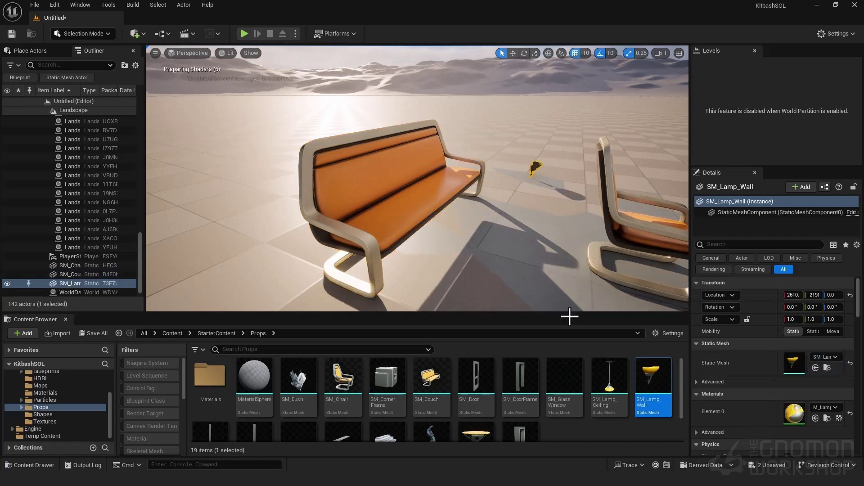
{"action": "left_click_drag", "start_coordinate": [430, 380], "coordinate": [276, 175]}
{"action": "key", "text": "s"}
{"action": "right_click_drag", "start_coordinate": [495, 218], "coordinate": [360, 238]}
{"action": "key", "text": "d"}
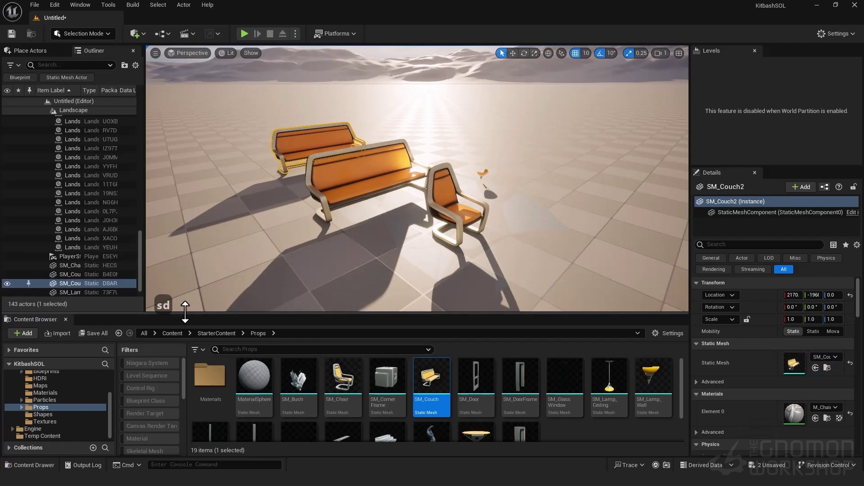
Step: Enlarge the Content Browser slightly and show the project's Content folder in File Explorer
{"action": "left_click_drag", "start_coordinate": [185, 312], "coordinate": [185, 306]}
{"action": "left_click", "coordinate": [90, 407]}
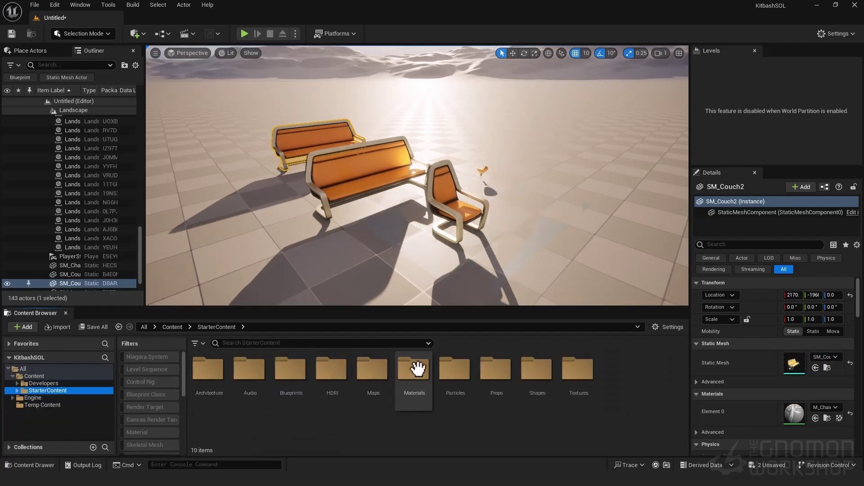
{"action": "left_click", "coordinate": [171, 327]}
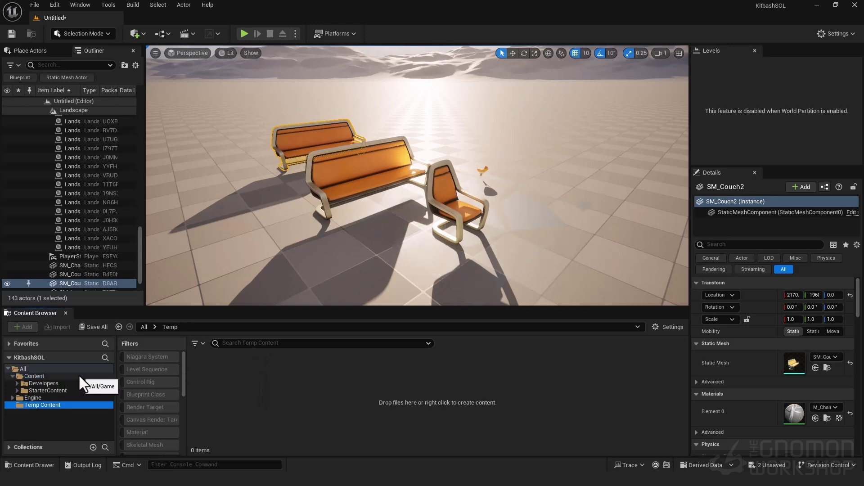
{"action": "right_click", "coordinate": [78, 374]}
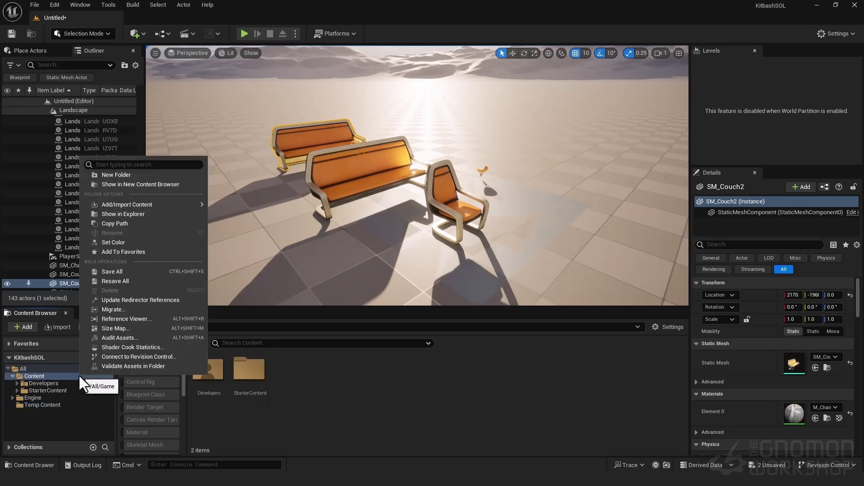
{"action": "left_click", "coordinate": [107, 212]}
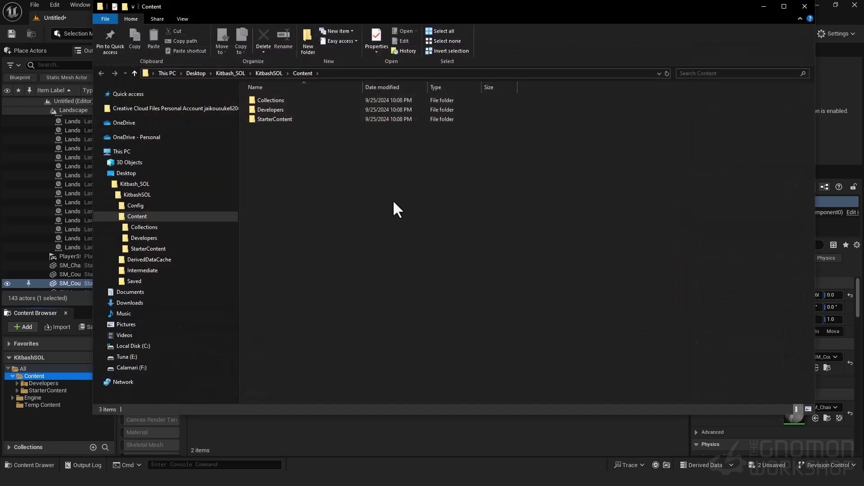
Step: Examine the KitbashSOL project folder in File Explorer, including its Content subfolder and KitbashSOL.uproject file, and return to the Unreal Editor
{"action": "left_click", "coordinate": [224, 196]}
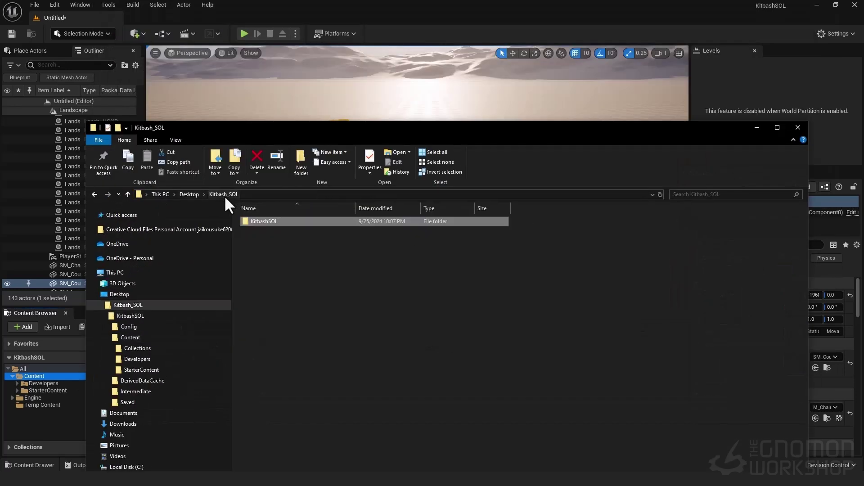
{"action": "double_click", "coordinate": [277, 221]}
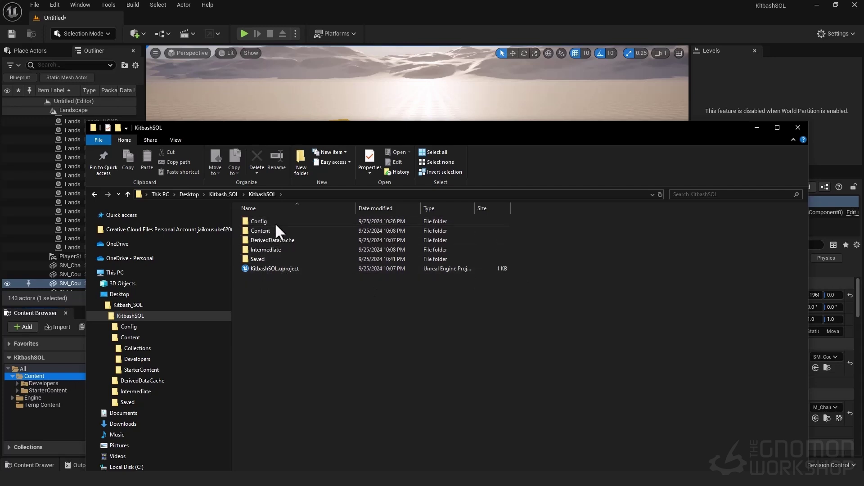
{"action": "left_click_drag", "start_coordinate": [401, 128], "coordinate": [711, 79]}
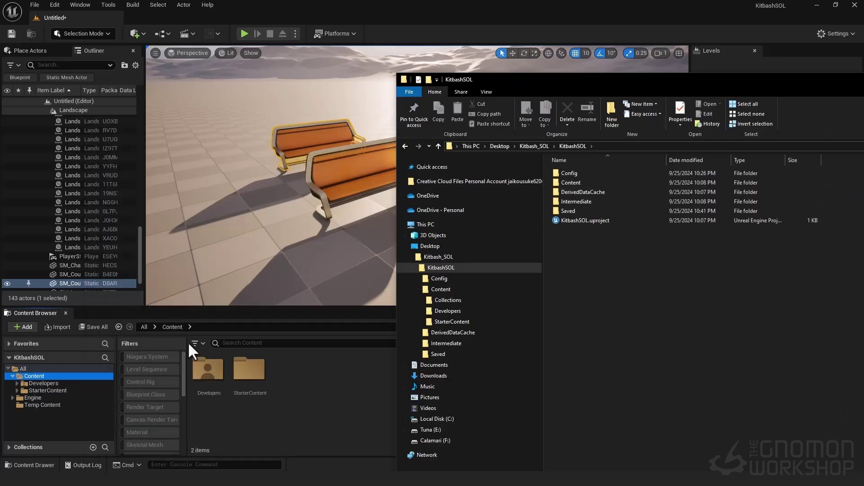
{"action": "double_click", "coordinate": [584, 183]}
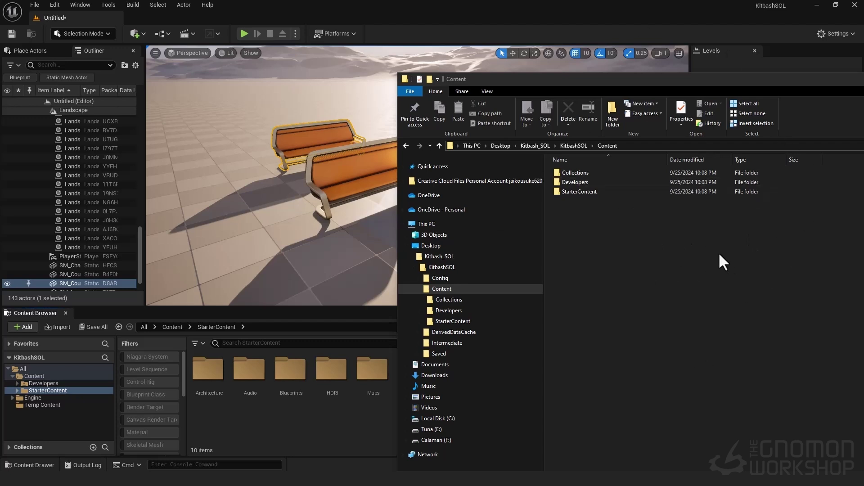
{"action": "left_click", "coordinate": [574, 146]}
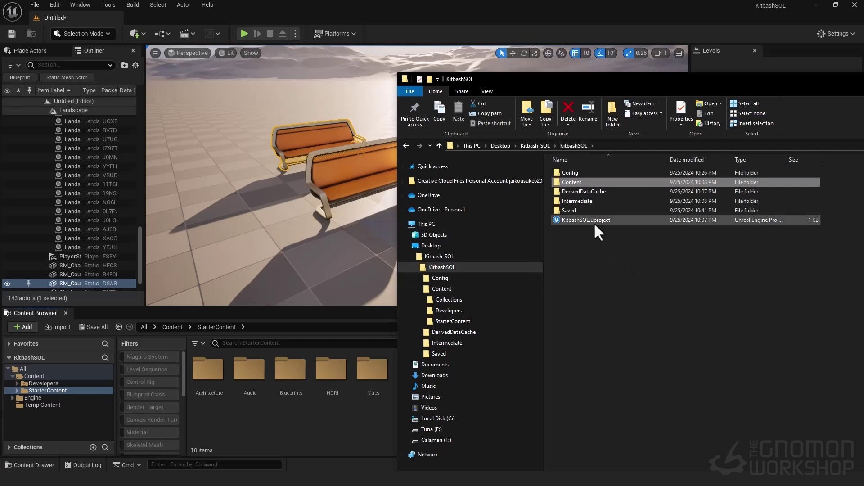
{"action": "left_click", "coordinate": [605, 220]}
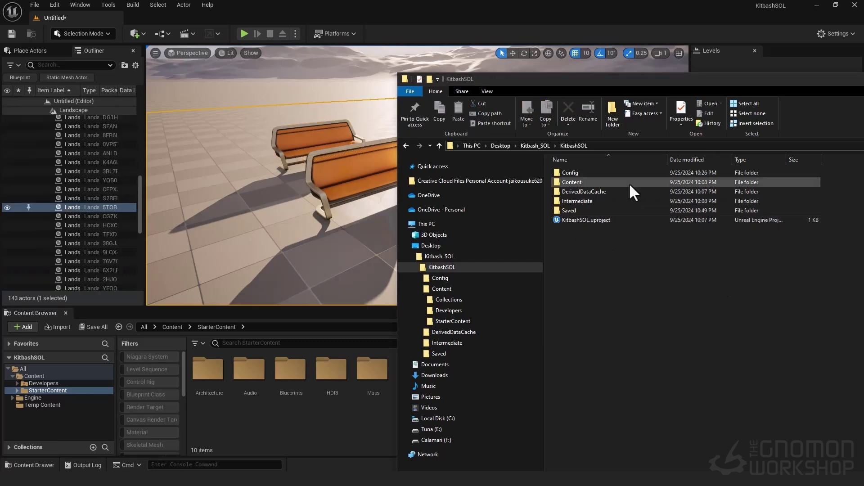
{"action": "left_click", "coordinate": [536, 146]}
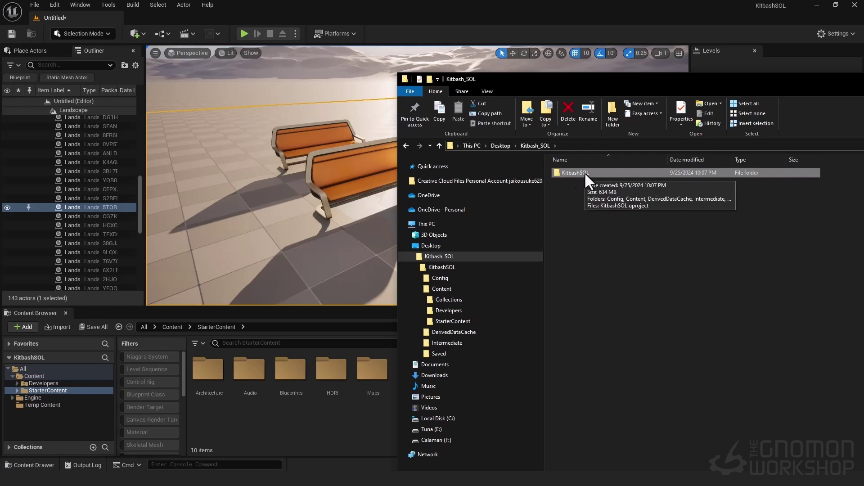
{"action": "left_click", "coordinate": [419, 7]}
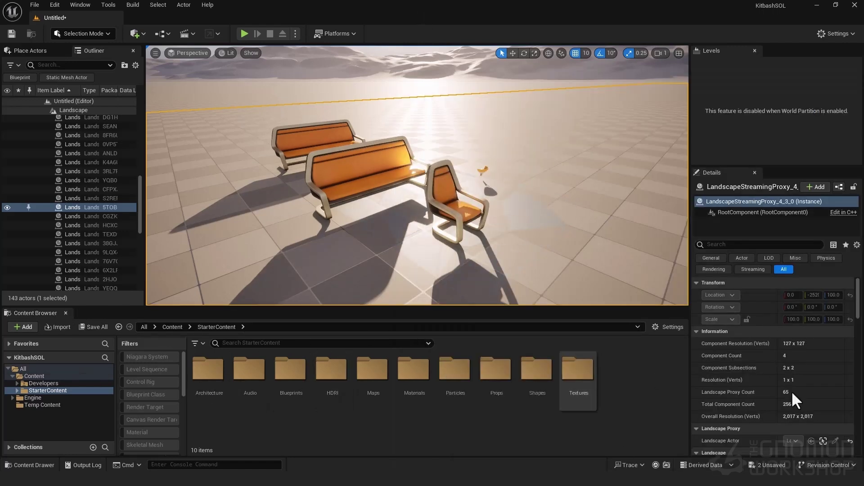
Step: Look through the level's actor list in the Outliner and review the front SM_Couch's properties
{"action": "scroll", "coordinate": [128, 135], "scroll_direction": "up", "scroll_amount": 10}
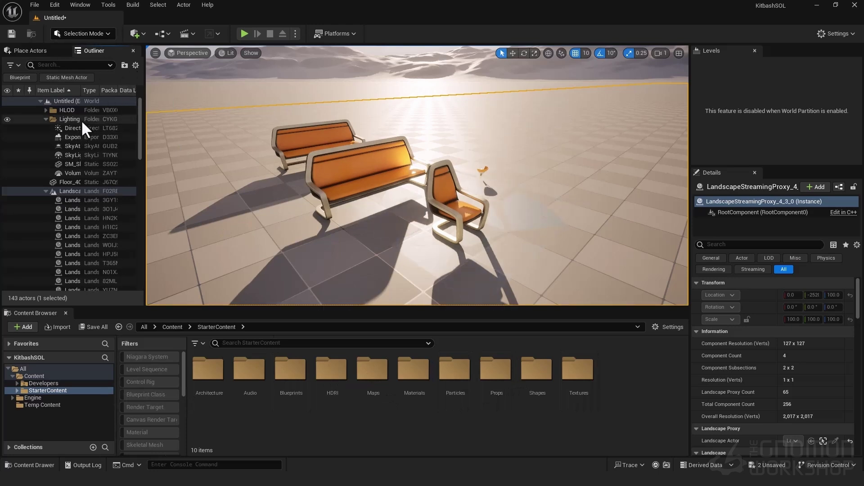
{"action": "left_click_drag", "start_coordinate": [141, 122], "coordinate": [140, 263]}
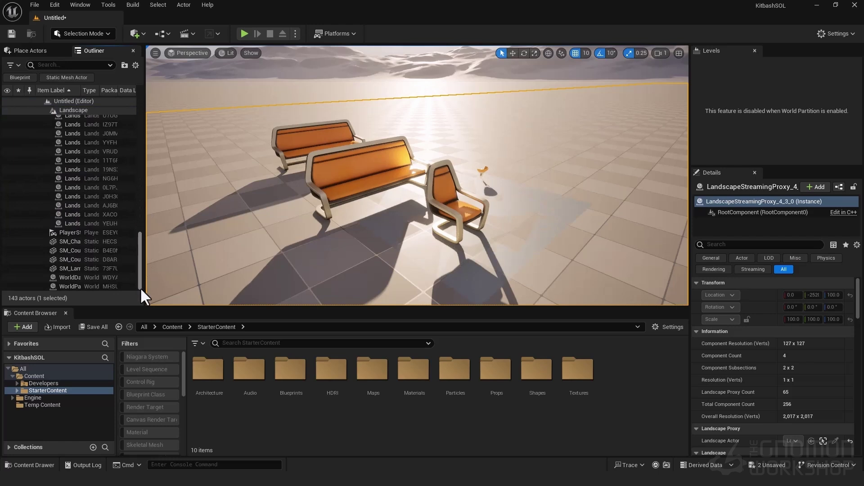
{"action": "left_click", "coordinate": [366, 151]}
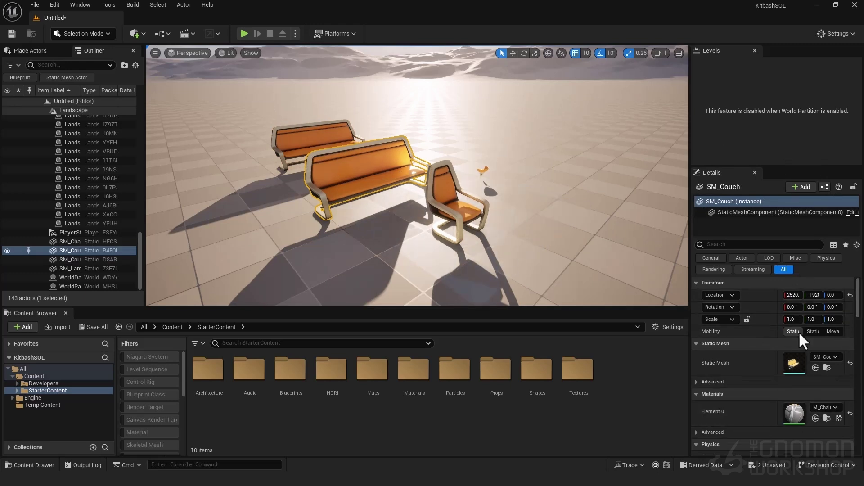
{"action": "scroll", "coordinate": [861, 325], "scroll_direction": "down", "scroll_amount": 10}
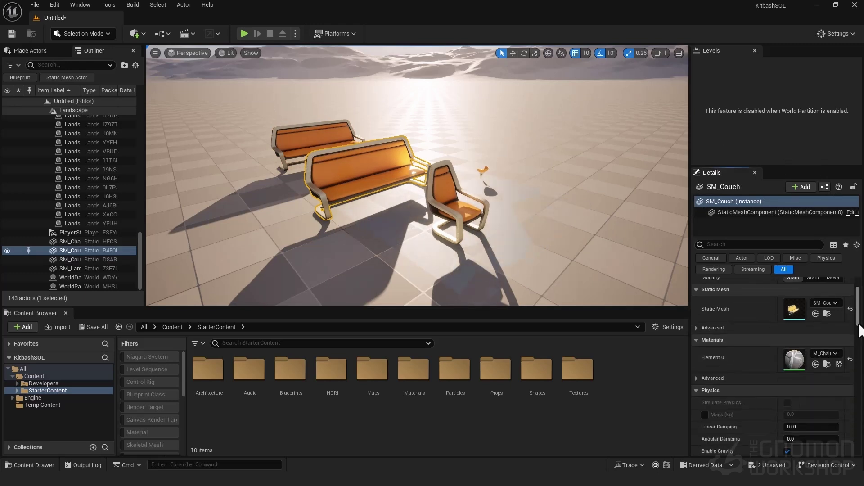
{"action": "scroll", "coordinate": [860, 315], "scroll_direction": "up", "scroll_amount": 10}
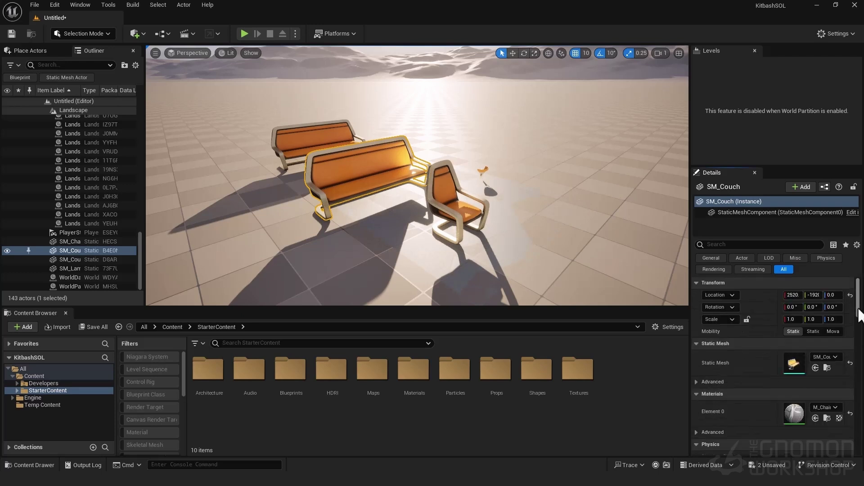
Step: Select the rear couch and the SM_Chair in turn to view their details
{"action": "left_click", "coordinate": [335, 143]}
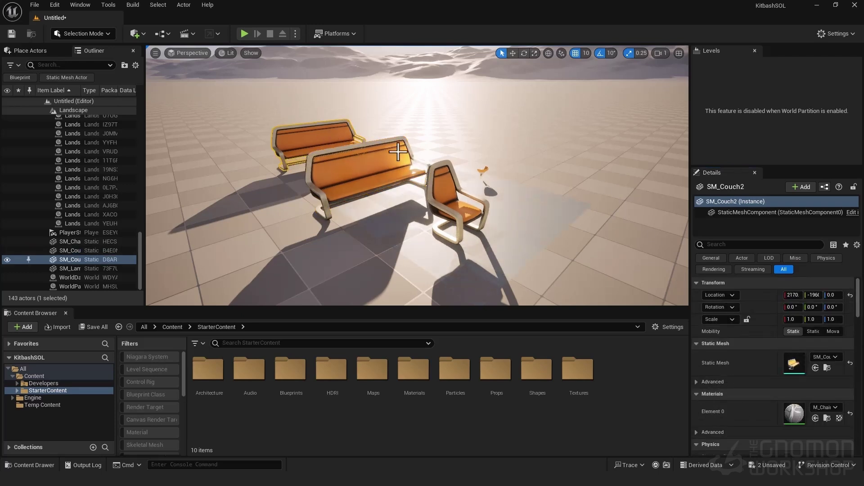
{"action": "left_click", "coordinate": [430, 189]}
{"action": "left_click", "coordinate": [452, 201]}
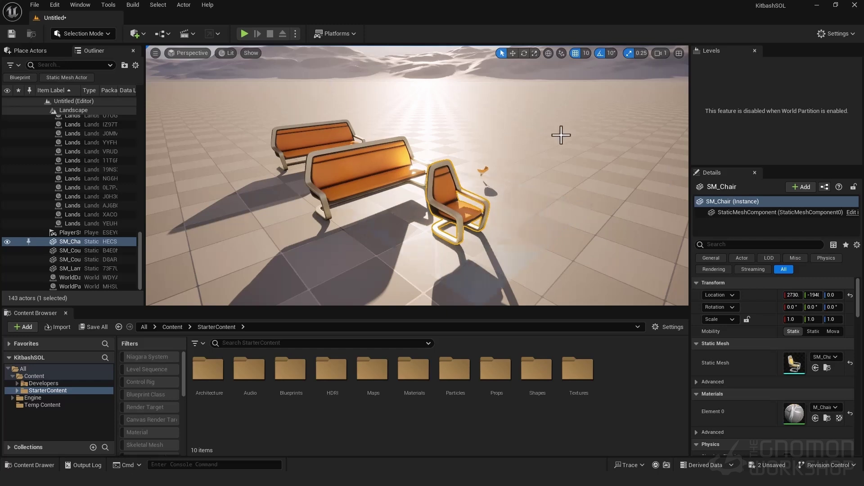
{"action": "right_click_drag", "start_coordinate": [405, 239], "coordinate": [430, 198]}
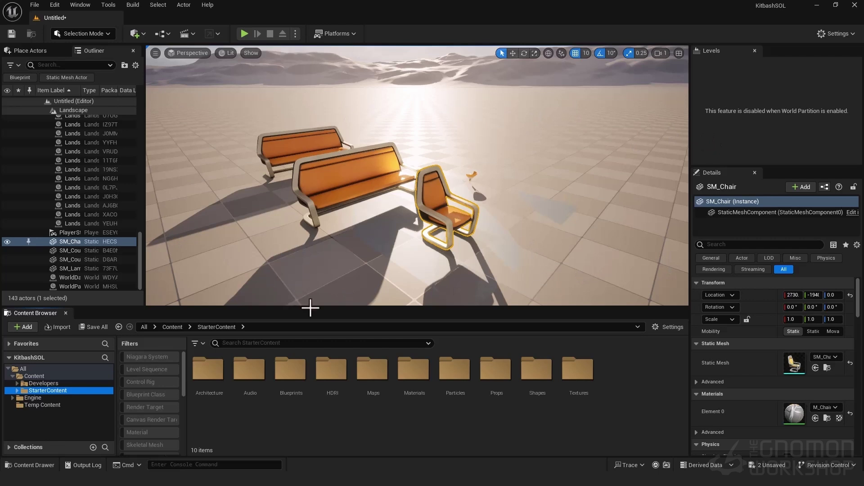
Step: Create a new level from the Empty Level template and choose to save the modified untitled level first
{"action": "left_click", "coordinate": [34, 6]}
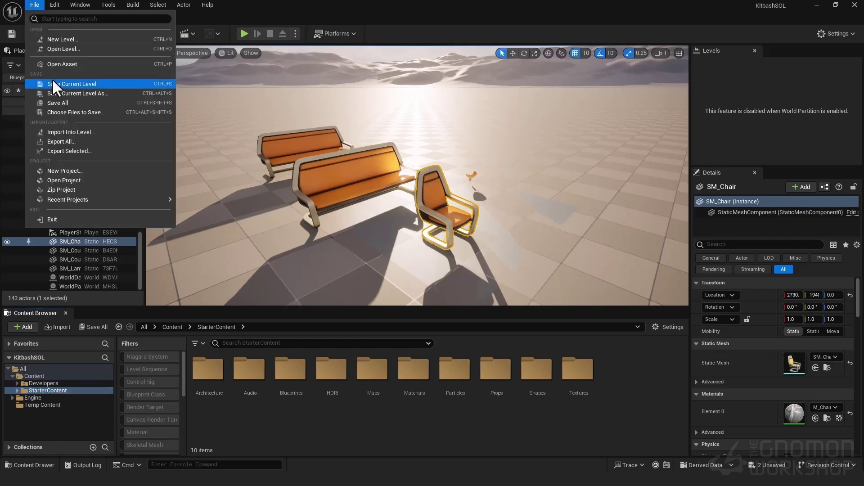
{"action": "left_click", "coordinate": [72, 39]}
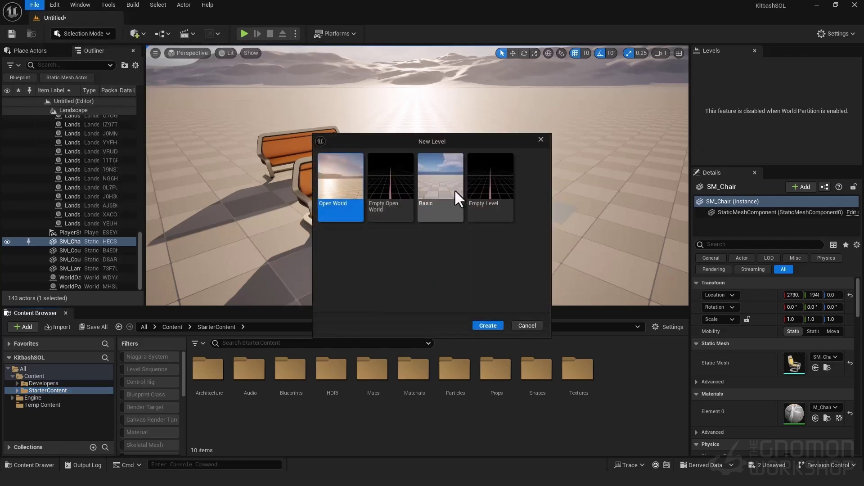
{"action": "left_click", "coordinate": [497, 210]}
{"action": "left_click", "coordinate": [489, 327]}
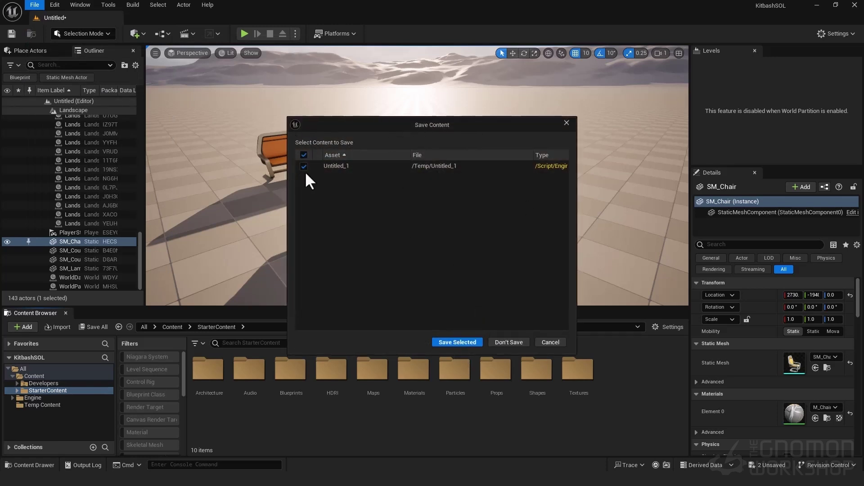
{"action": "left_click", "coordinate": [457, 342]}
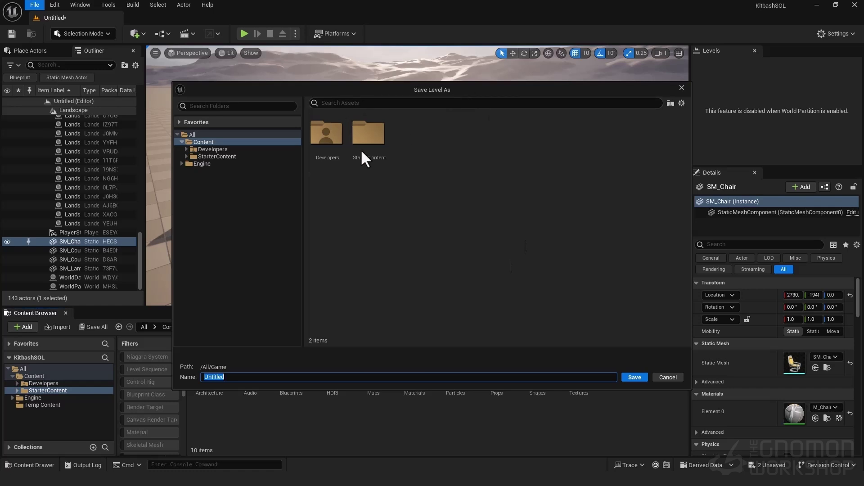
Step: Create a folder named MyProject under Content as the location for saving the level
{"action": "left_click", "coordinate": [213, 254]}
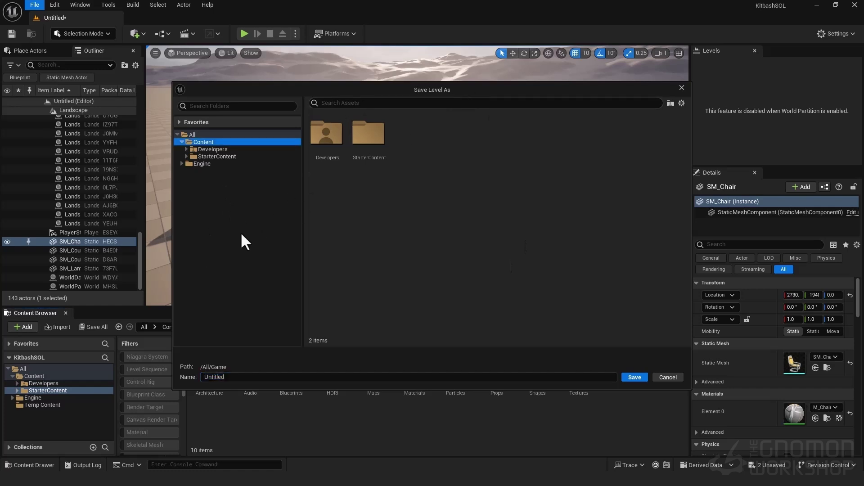
{"action": "right_click", "coordinate": [214, 191]}
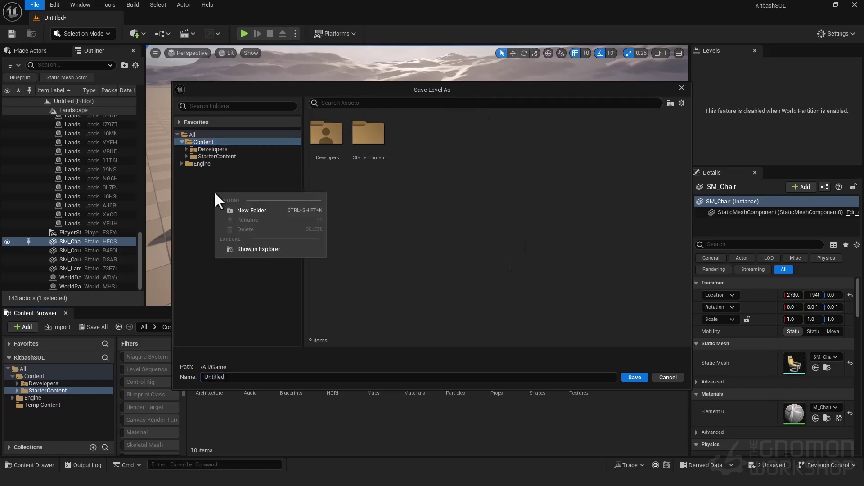
{"action": "left_click", "coordinate": [266, 212]}
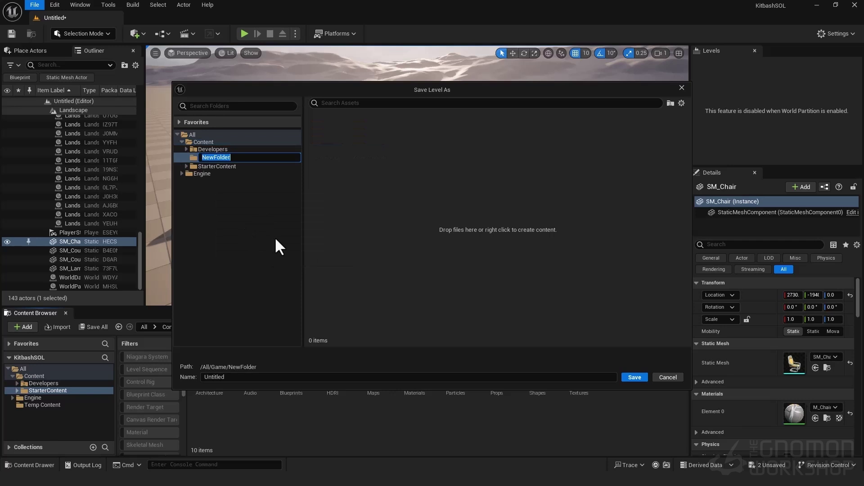
{"action": "type", "text": "MyProject"}
{"action": "key", "text": "Return"}
Step: Create a Levels subfolder inside MyProject and open it as the save location
{"action": "right_click", "coordinate": [355, 177]}
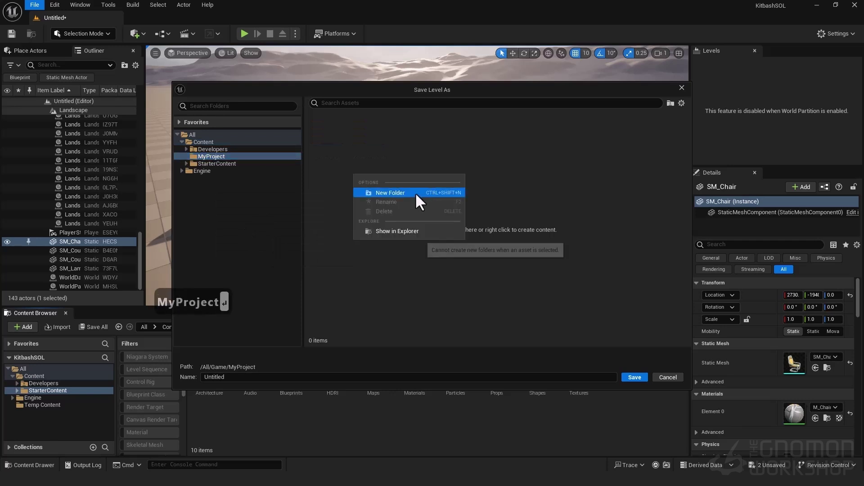
{"action": "left_click", "coordinate": [415, 192]}
{"action": "type", "text": "Levels"}
{"action": "key", "text": "Return"}
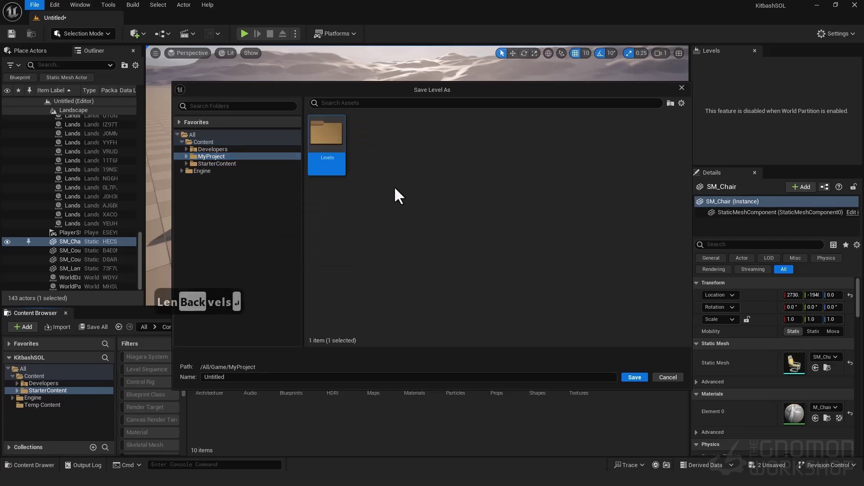
{"action": "double_click", "coordinate": [315, 135]}
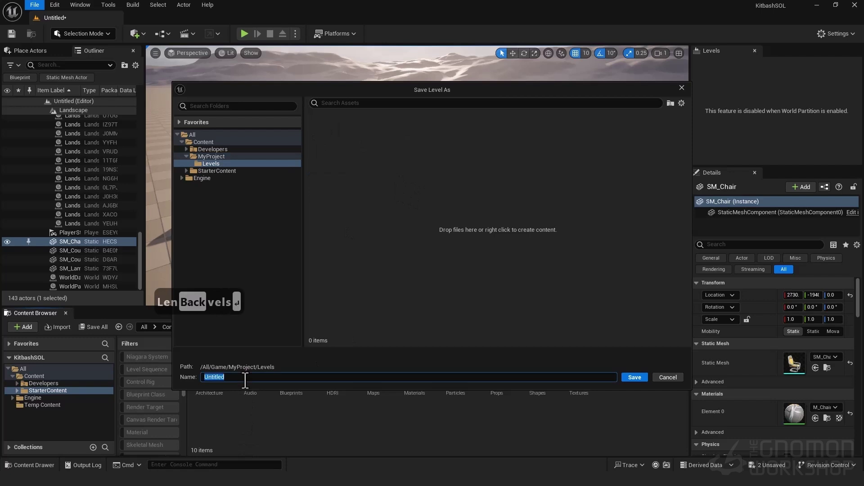
Step: Save the furniture level as PL_Test01 in MyProject/Levels
{"action": "type", "text": "PL"}
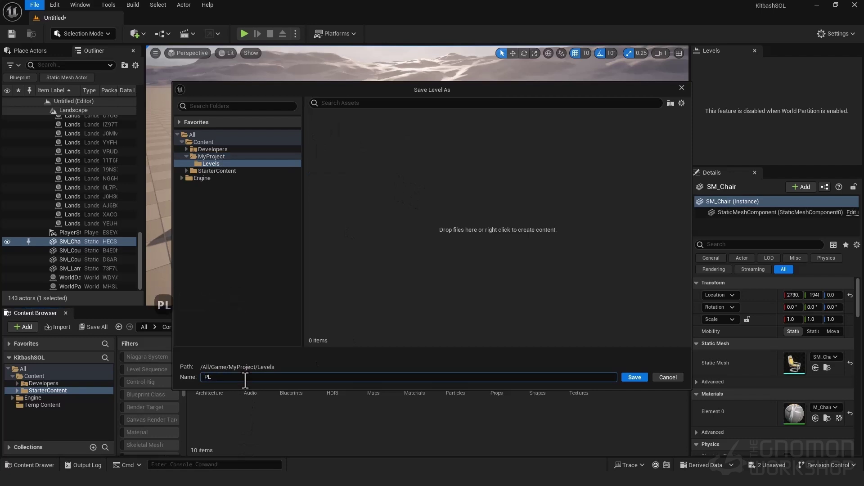
{"action": "type", "text": "_"}
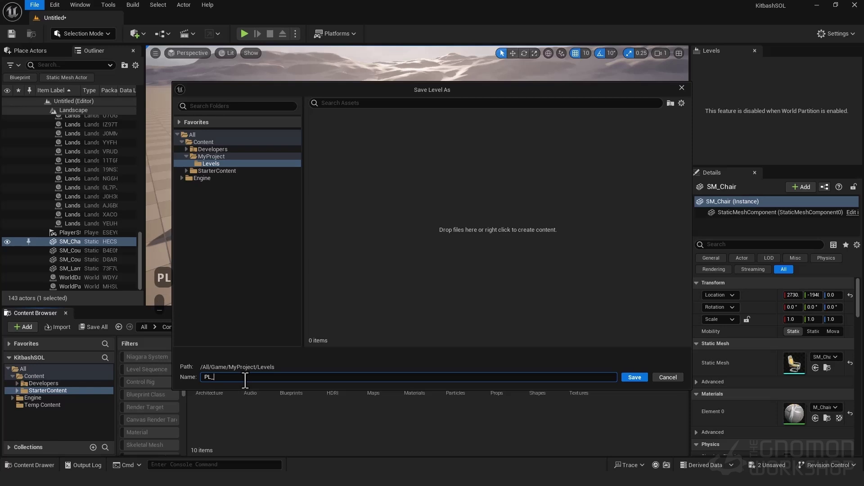
{"action": "type", "text": "Test"}
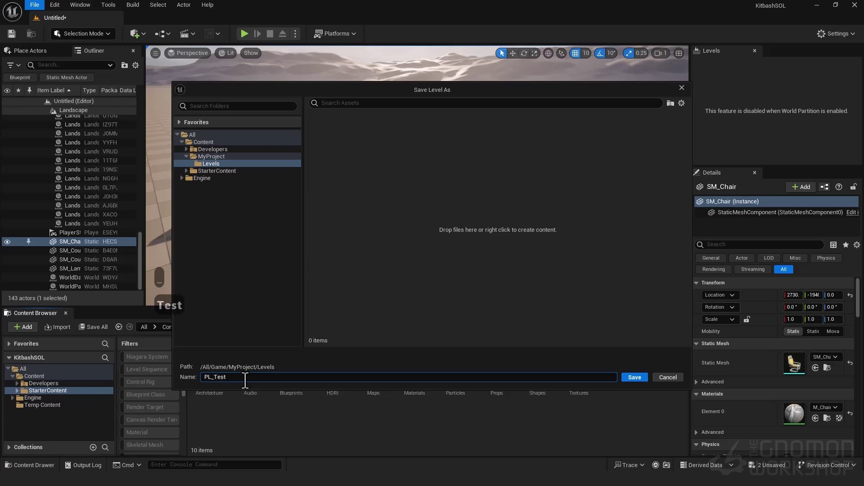
{"action": "type", "text": "01"}
{"action": "key", "text": "Return"}
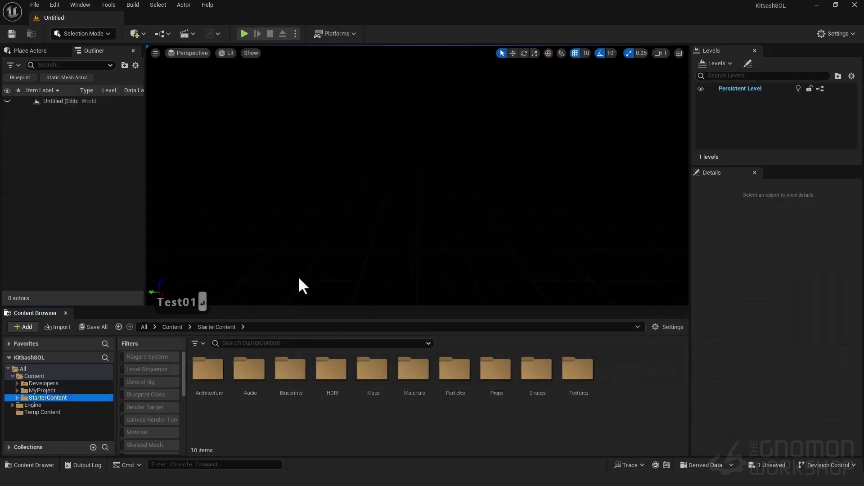
{"action": "left_click", "coordinate": [397, 443]}
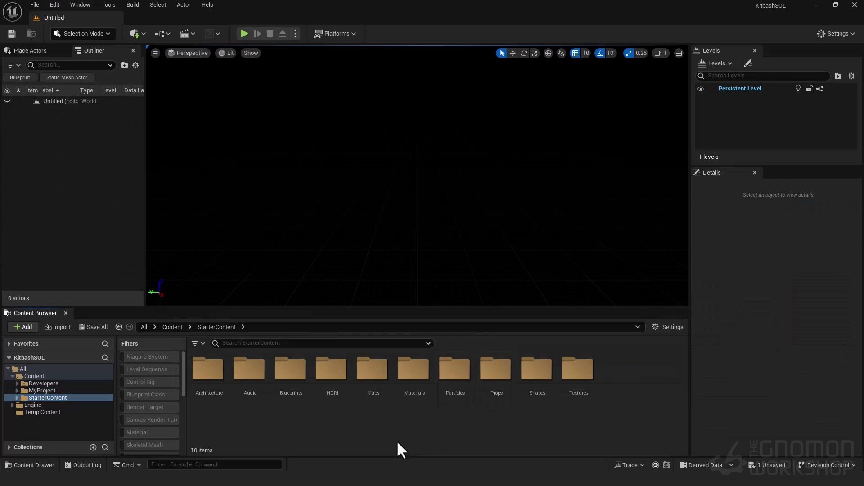
Step: Open the PL_Test01 level from MyProject/Levels, without saving the modified M_Chair material
{"action": "left_click", "coordinate": [41, 391]}
{"action": "left_click", "coordinate": [205, 373]}
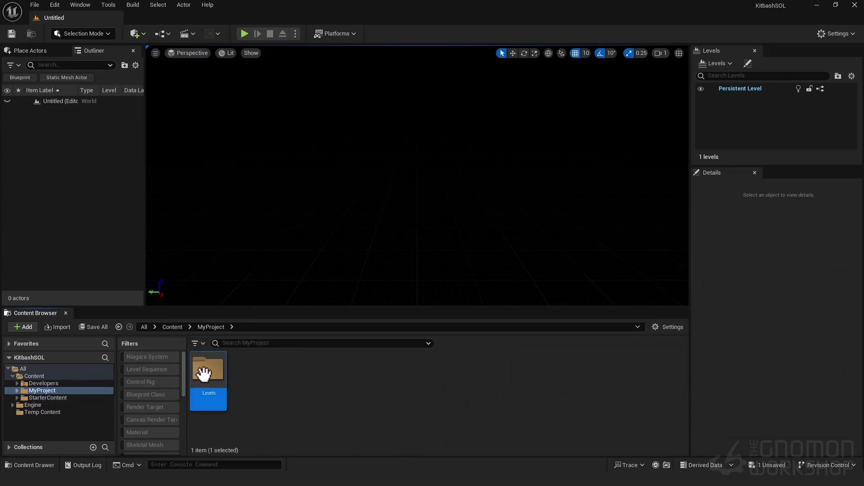
{"action": "double_click", "coordinate": [204, 373]}
{"action": "double_click", "coordinate": [207, 372]}
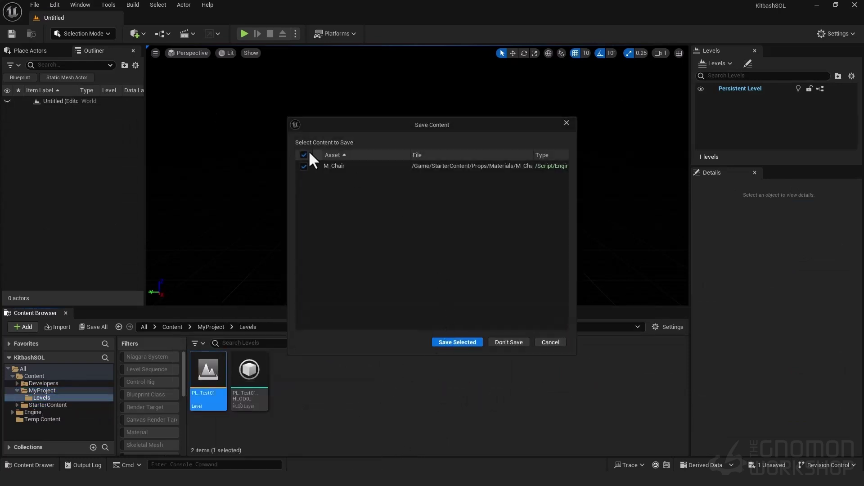
{"action": "left_click", "coordinate": [509, 343]}
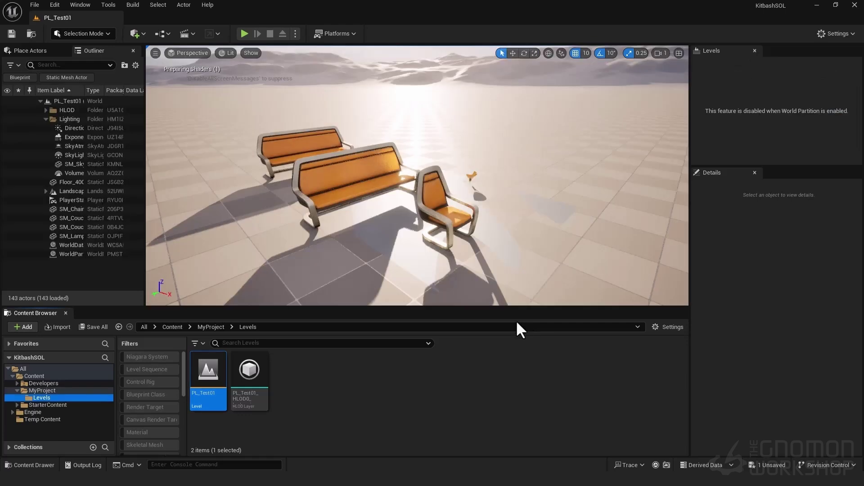
Step: Fly around the furniture in the level to inspect the benches and chair from different angles
{"action": "right_click_drag", "start_coordinate": [491, 150], "coordinate": [490, 149]}
{"action": "key", "text": "s"}
{"action": "key", "text": "e"}
{"action": "key", "text": "a"}
{"action": "key", "text": "s"}
{"action": "key", "text": "q"}
{"action": "scroll", "coordinate": [491, 149], "scroll_direction": "up", "scroll_amount": 2}
{"action": "key", "text": "d"}
{"action": "right_click_drag", "start_coordinate": [459, 108], "coordinate": [459, 108]}
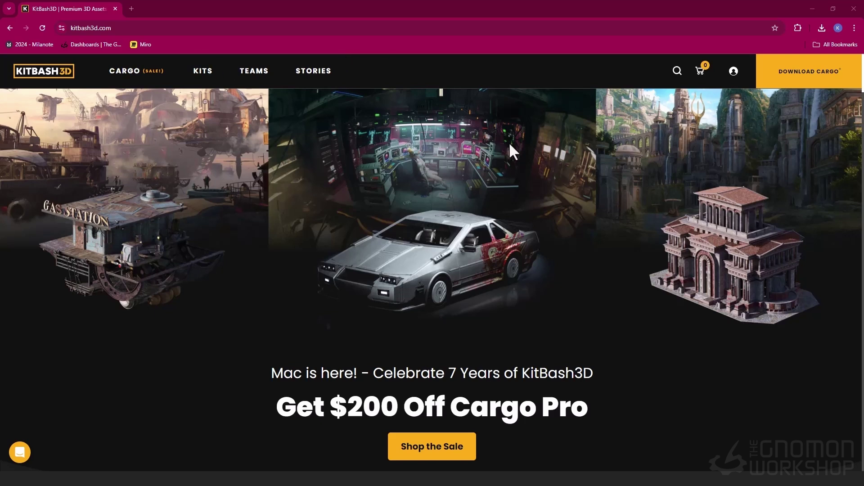
Step: Open the Cargo download page on kitbash3d.com and set the target software in the Cargo app's account settings to Unreal 5.4
{"action": "left_click", "coordinate": [805, 92]}
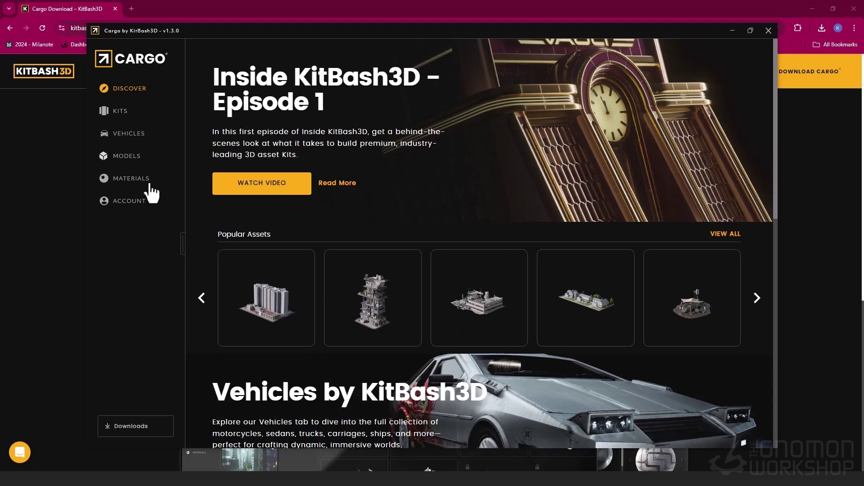
{"action": "left_click", "coordinate": [126, 202]}
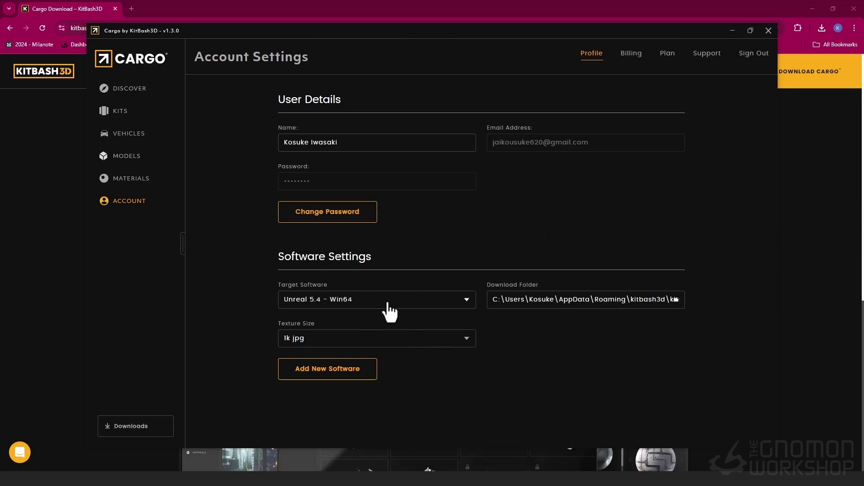
{"action": "left_click", "coordinate": [387, 303]}
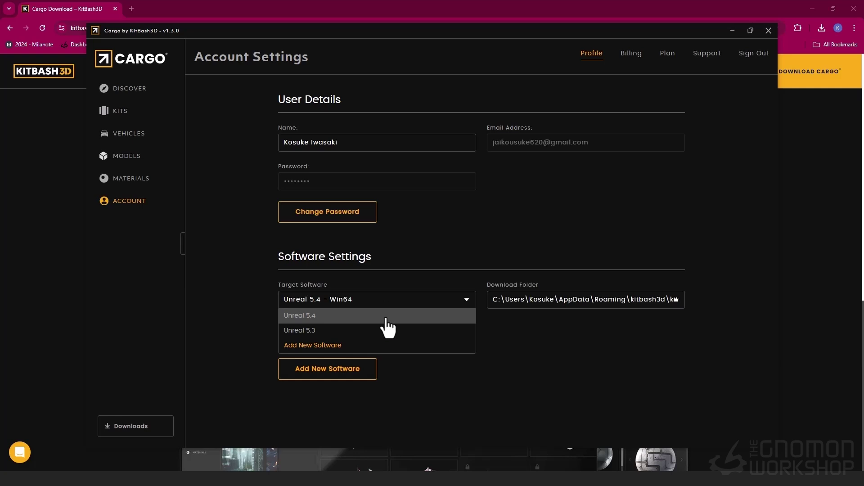
{"action": "left_click", "coordinate": [385, 316]}
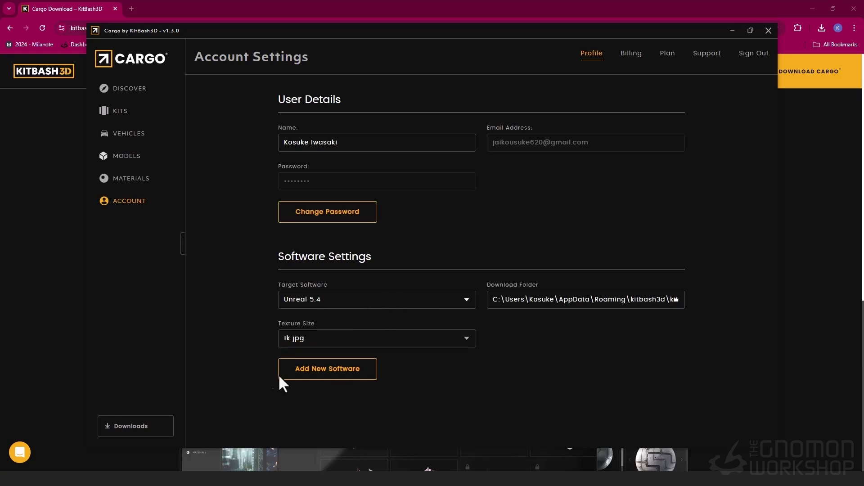
Step: Start adding new 3D software in Cargo, choosing Unreal as the software and 5.4 as the version
{"action": "left_click", "coordinate": [330, 378]}
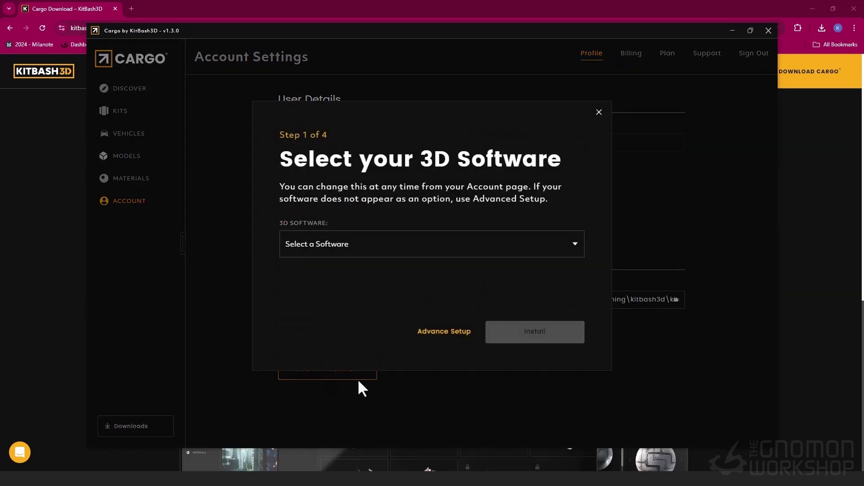
{"action": "left_click", "coordinate": [362, 248]}
{"action": "left_click", "coordinate": [335, 282]}
{"action": "left_click", "coordinate": [342, 293]}
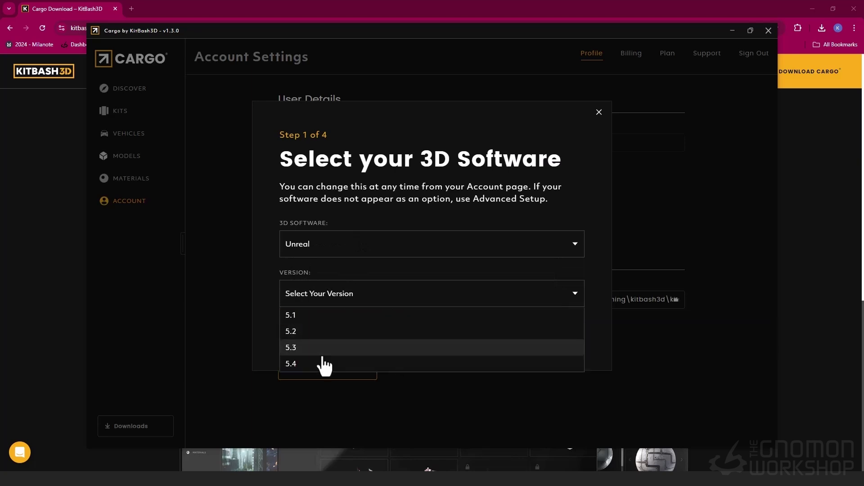
{"action": "left_click", "coordinate": [324, 363]}
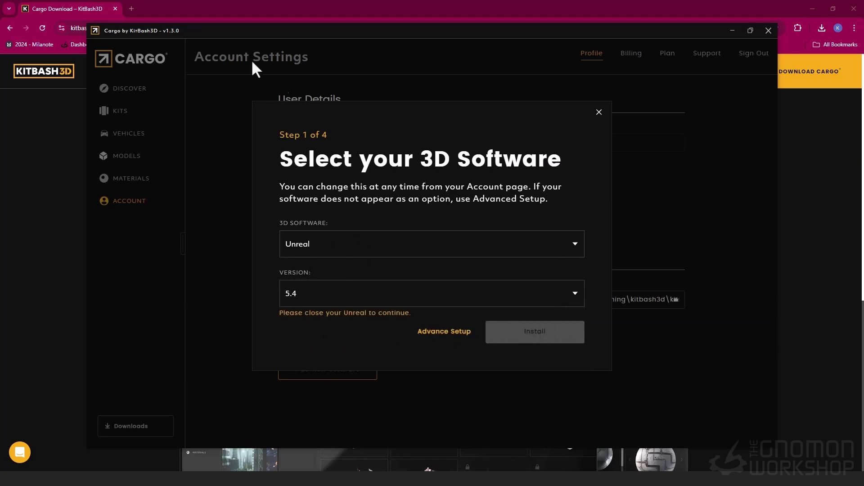
Step: Install the Cargo plugin for Unreal 5.4 and complete the software setup wizard
{"action": "left_click", "coordinate": [553, 337]}
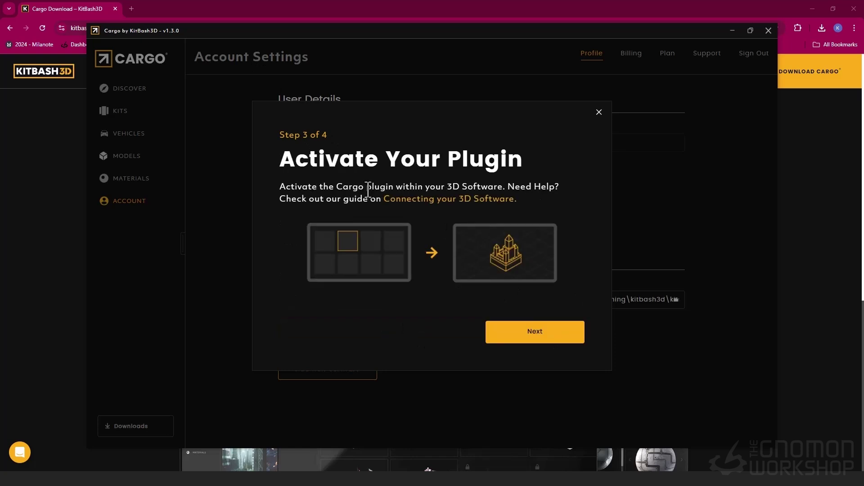
{"action": "left_click", "coordinate": [539, 342]}
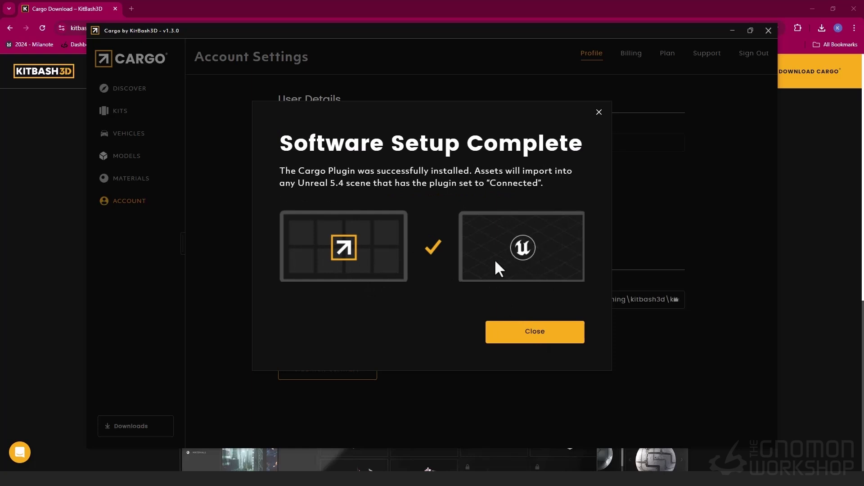
{"action": "left_click", "coordinate": [541, 331]}
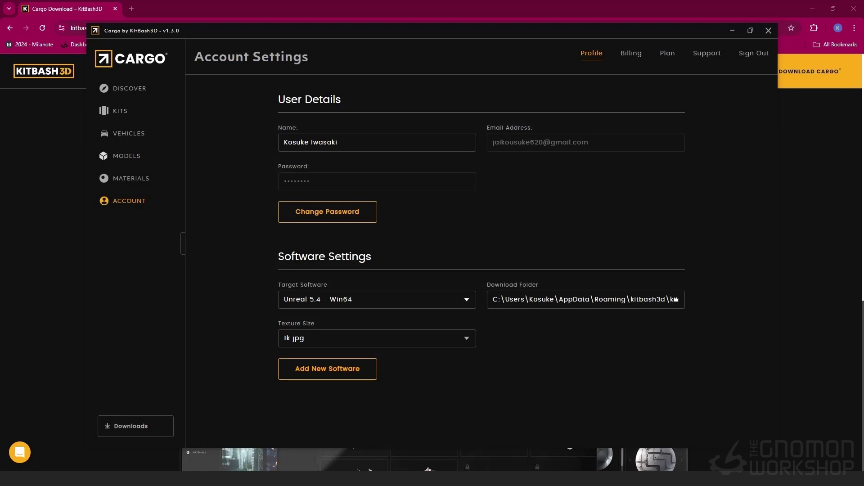
Step: Switch to the Epic Games Launcher and launch Unreal Engine 5.4.4 from the library
{"action": "left_click", "coordinate": [452, 477]}
{"action": "left_click", "coordinate": [280, 28]}
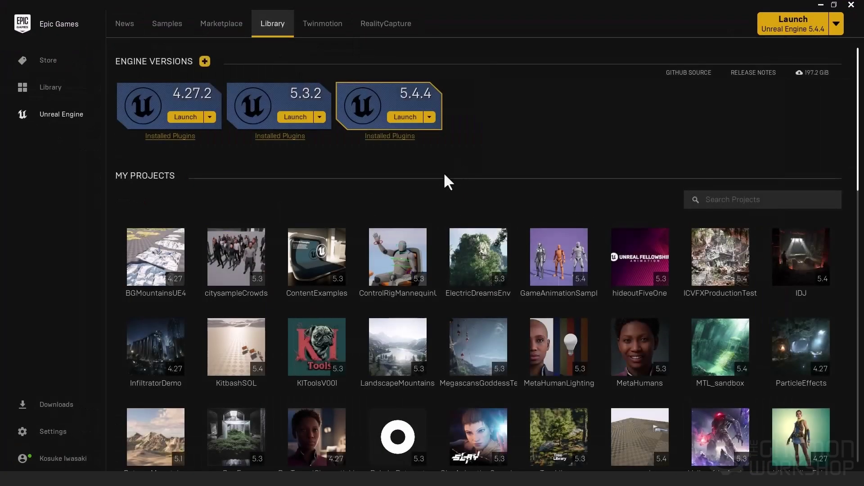
{"action": "scroll", "coordinate": [416, 226], "scroll_direction": "down", "scroll_amount": 1}
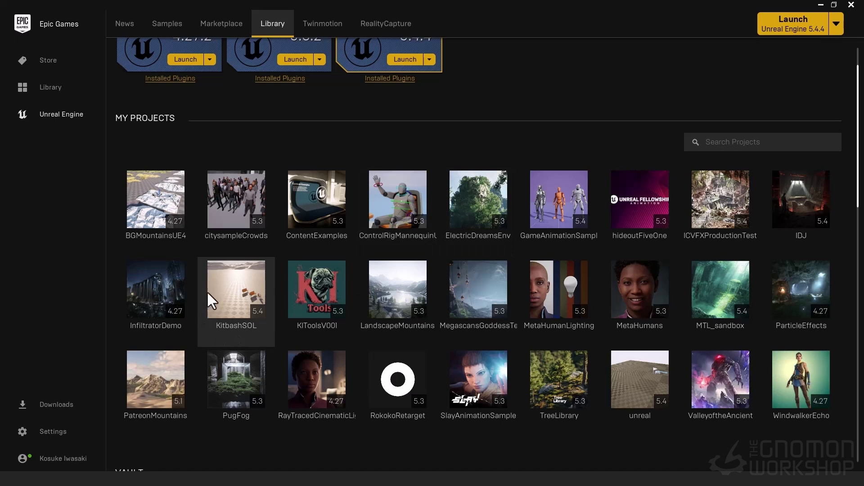
{"action": "scroll", "coordinate": [202, 241], "scroll_direction": "up", "scroll_amount": 1}
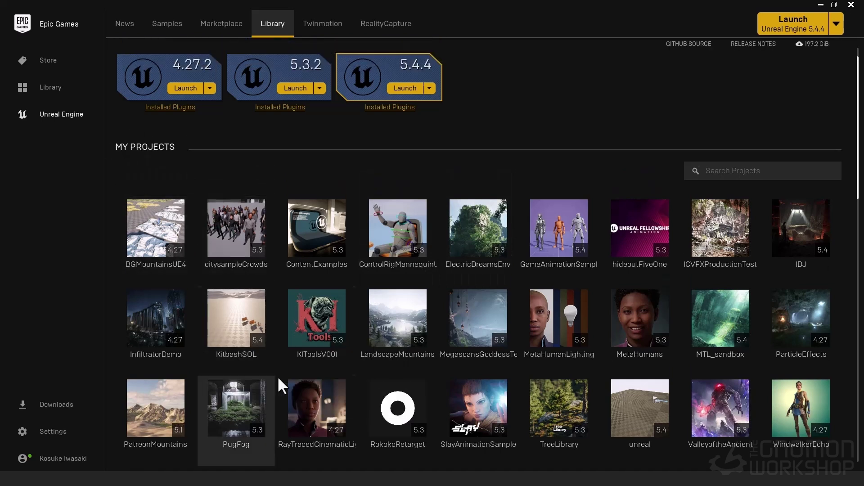
{"action": "scroll", "coordinate": [515, 165], "scroll_direction": "up", "scroll_amount": 1}
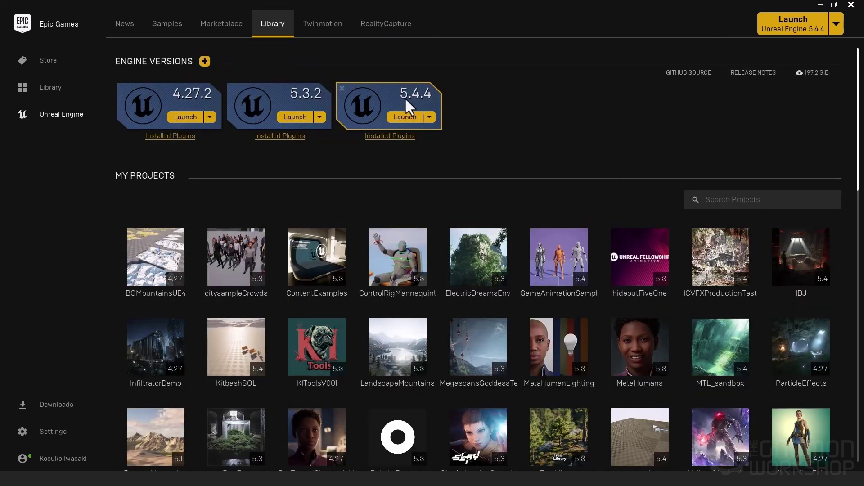
{"action": "left_click", "coordinate": [412, 118]}
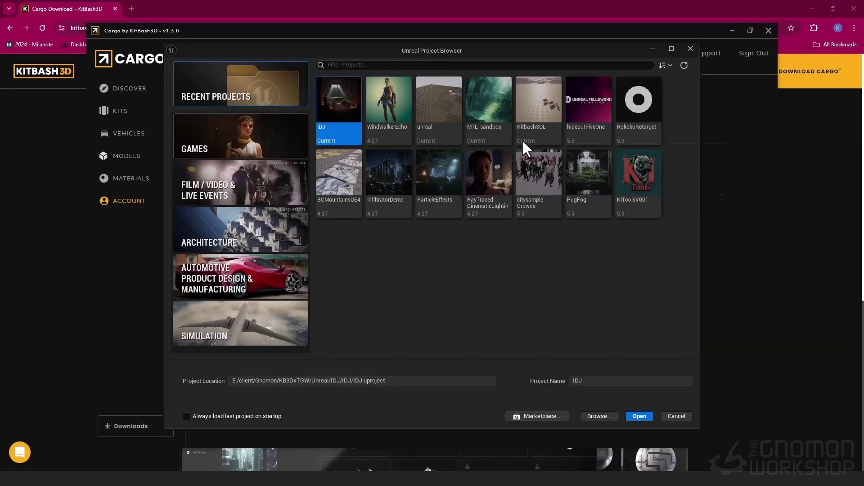
Step: Open KitbashSOL.uproject from the Kitbash_SOL/KitbashSOL folder and connect the editor to Cargo
{"action": "left_click", "coordinate": [596, 416]}
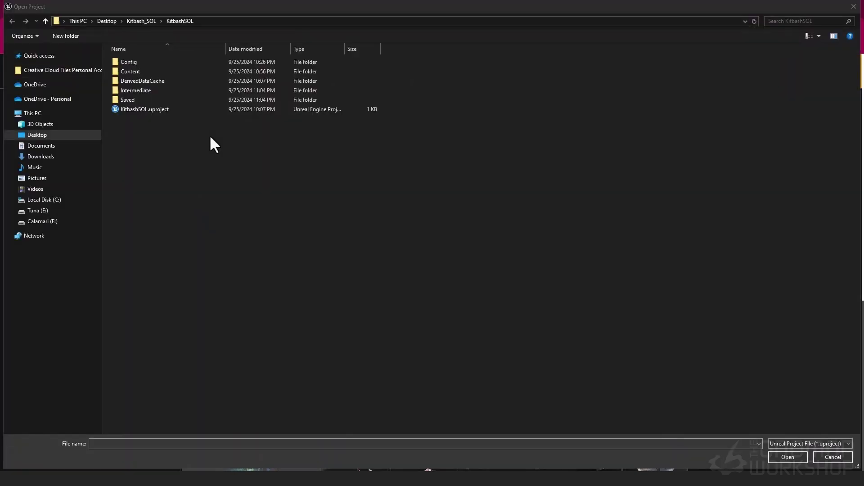
{"action": "left_click", "coordinate": [154, 109]}
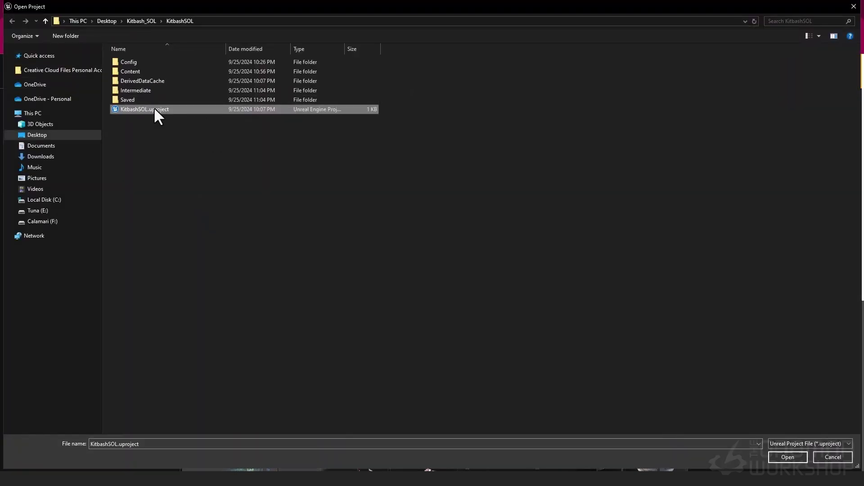
{"action": "left_click", "coordinate": [787, 458]}
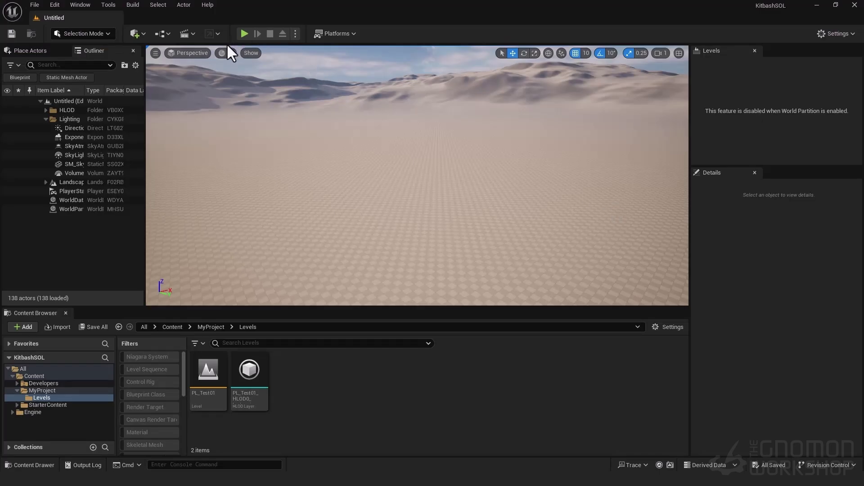
{"action": "left_click", "coordinate": [215, 33]}
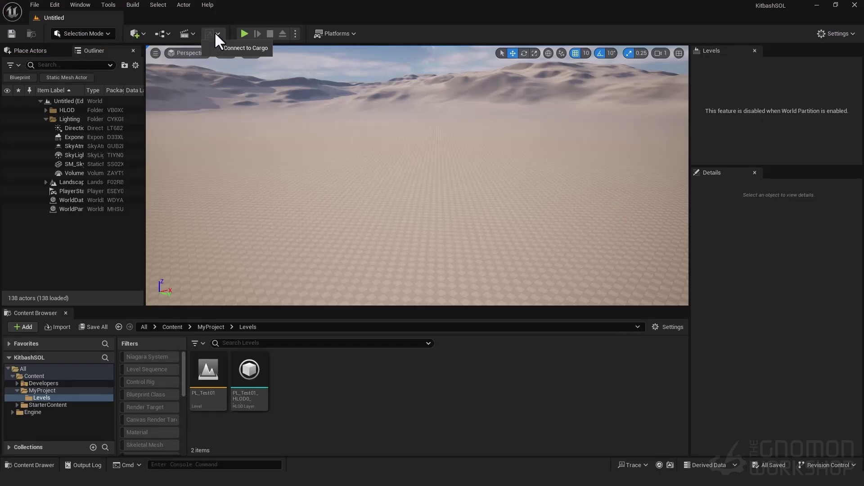
{"action": "left_click", "coordinate": [239, 48]}
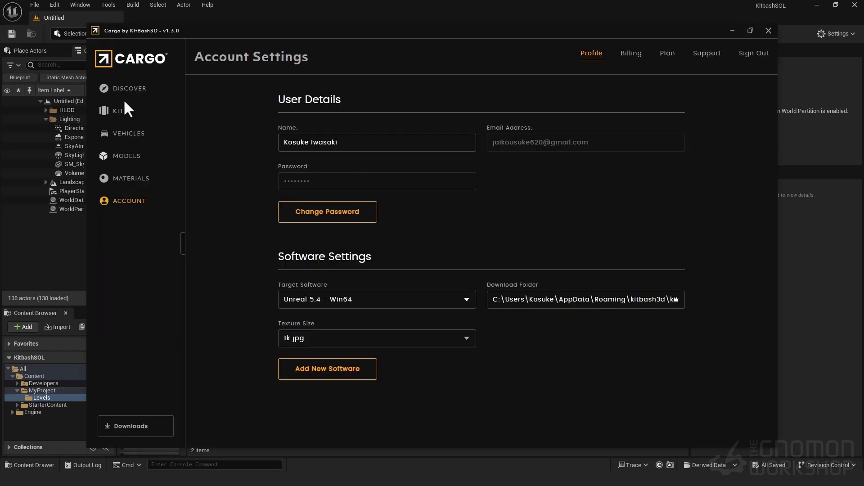
Step: Download the Table A model from the Atlantis kit in Cargo and import it into the Unreal project
{"action": "left_click", "coordinate": [125, 103]}
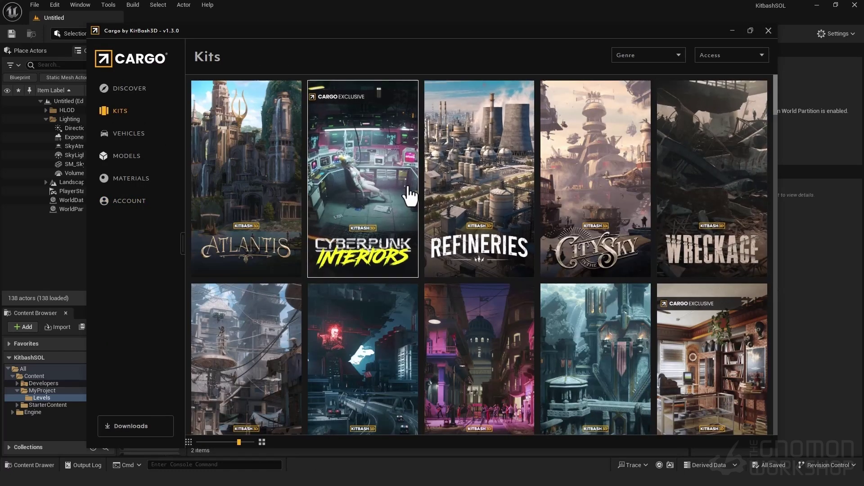
{"action": "left_click", "coordinate": [289, 189]}
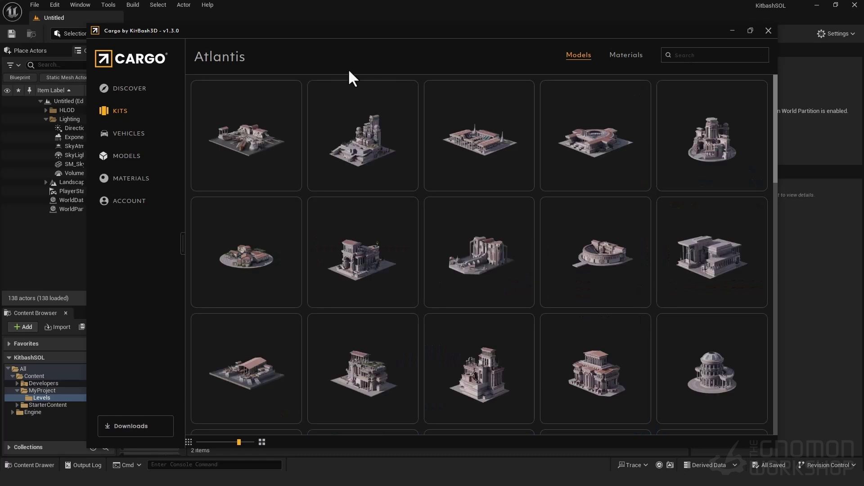
{"action": "scroll", "coordinate": [771, 144], "scroll_direction": "down", "scroll_amount": 10}
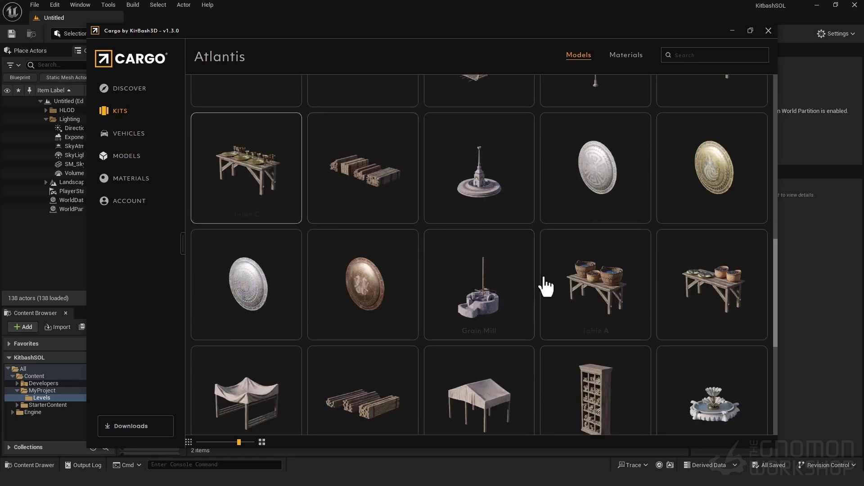
{"action": "left_click", "coordinate": [558, 262]}
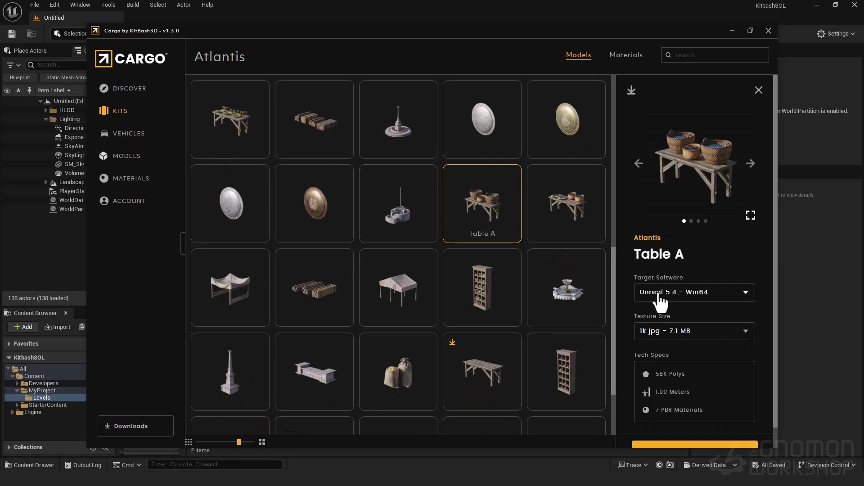
{"action": "scroll", "coordinate": [689, 308], "scroll_direction": "down", "scroll_amount": 1}
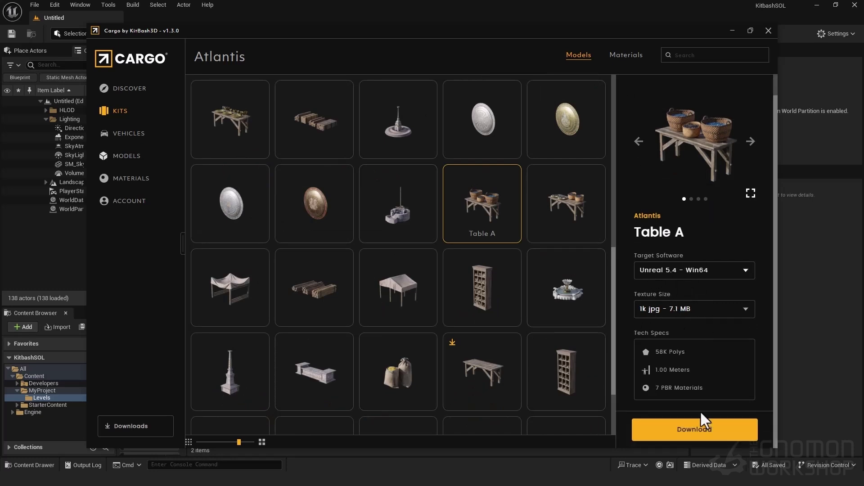
{"action": "left_click", "coordinate": [685, 433]}
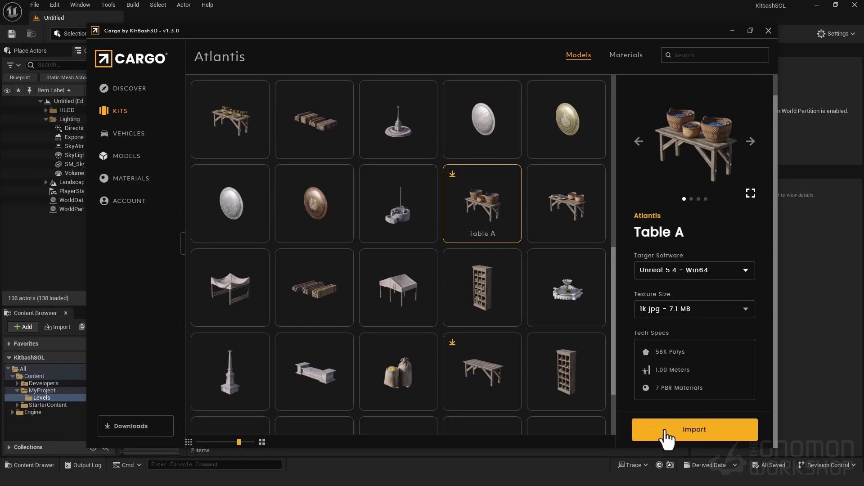
{"action": "left_click", "coordinate": [675, 435]}
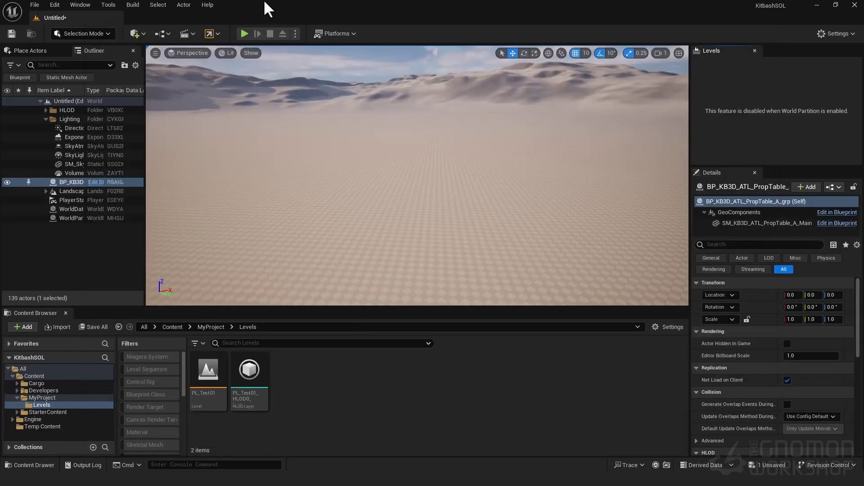
Step: Place the BP_KB3D_ATL_PropTable_A_grp blueprint from Cargo/Actors on the level's ground and frame it in the viewport
{"action": "left_click", "coordinate": [35, 384]}
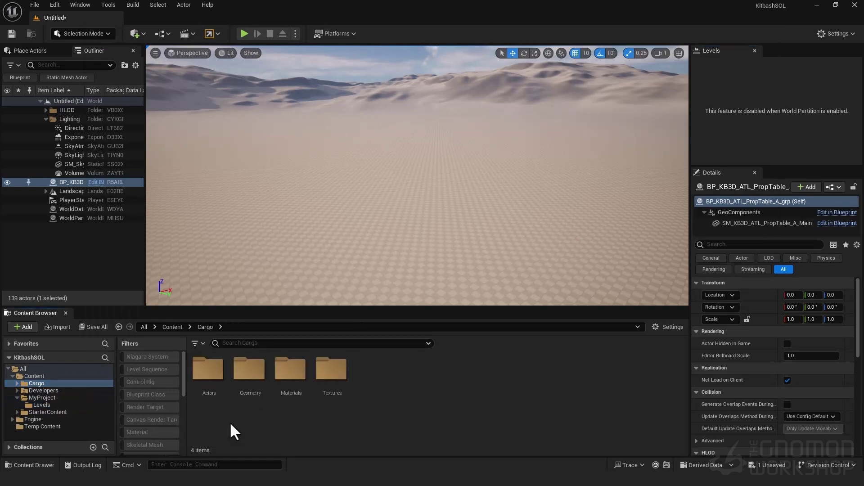
{"action": "double_click", "coordinate": [215, 392]}
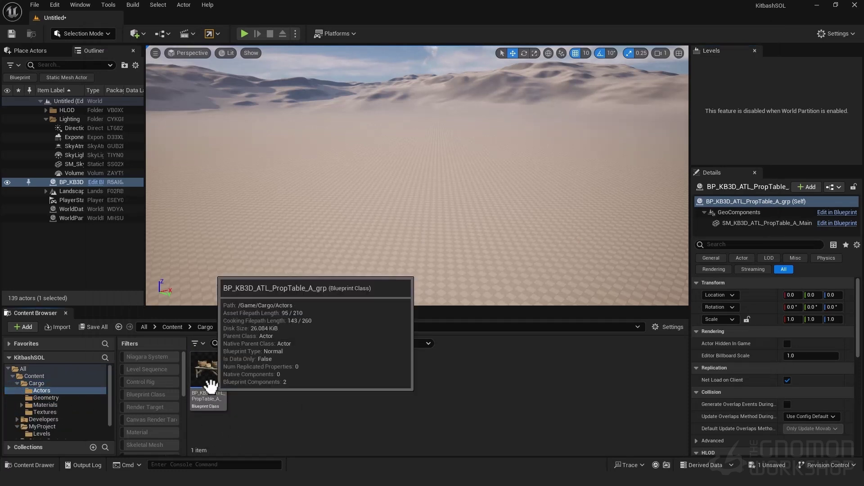
{"action": "left_click_drag", "start_coordinate": [206, 388], "coordinate": [329, 270]}
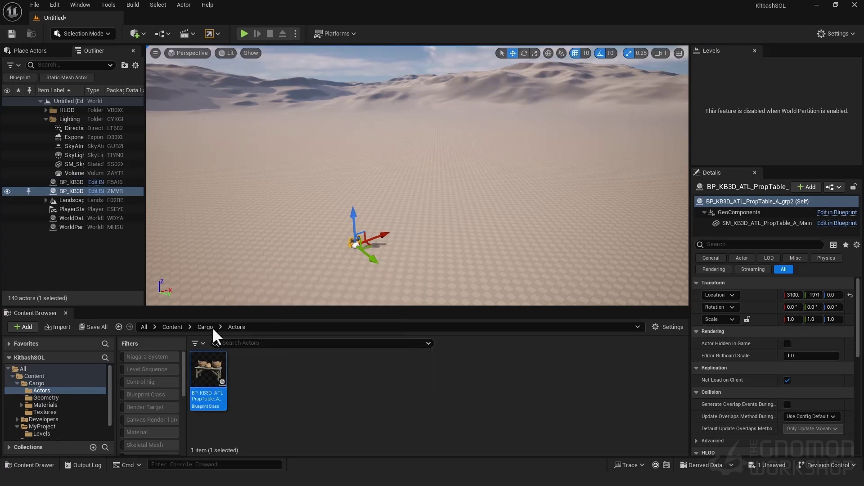
{"action": "key", "text": "f"}
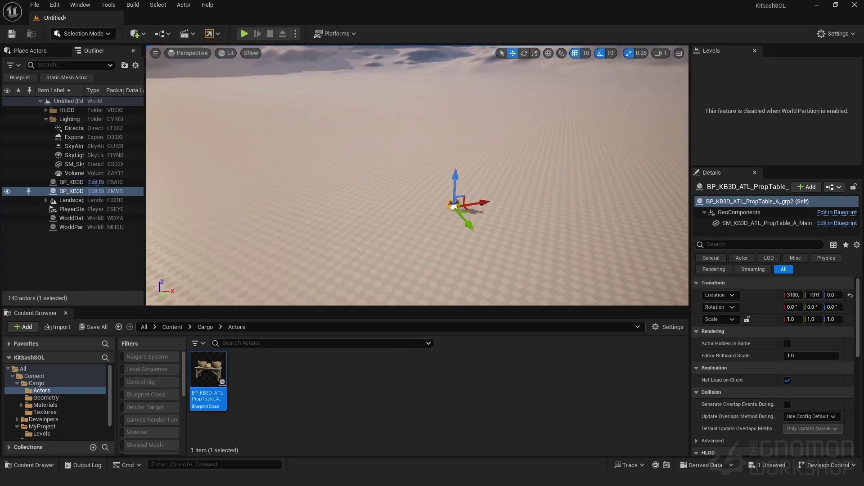
{"action": "left_click_drag", "start_coordinate": [417, 180], "coordinate": [463, 175], "text": "alt"}
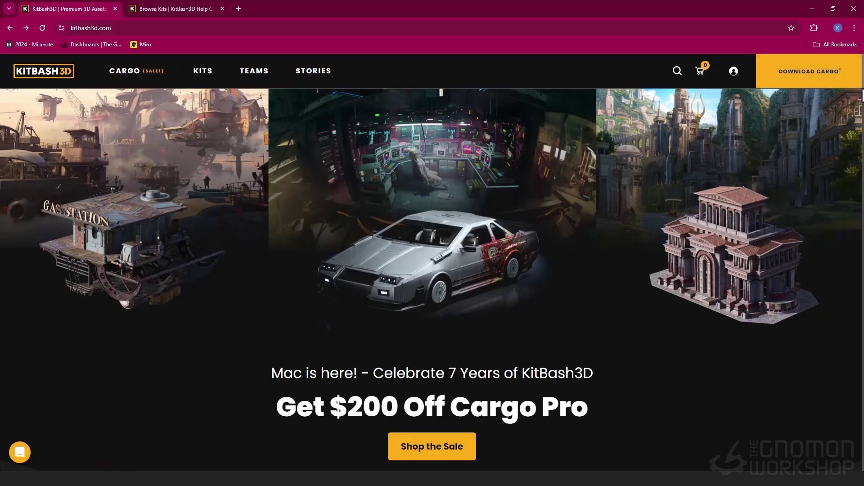
Step: Open the Cargo by KitBash3D collection in the KitBash3D Help Center and look through its software connection and troubleshooting articles
{"action": "scroll", "coordinate": [850, 135], "scroll_direction": "down", "scroll_amount": 10}
{"action": "scroll", "coordinate": [803, 296], "scroll_direction": "down", "scroll_amount": 20}
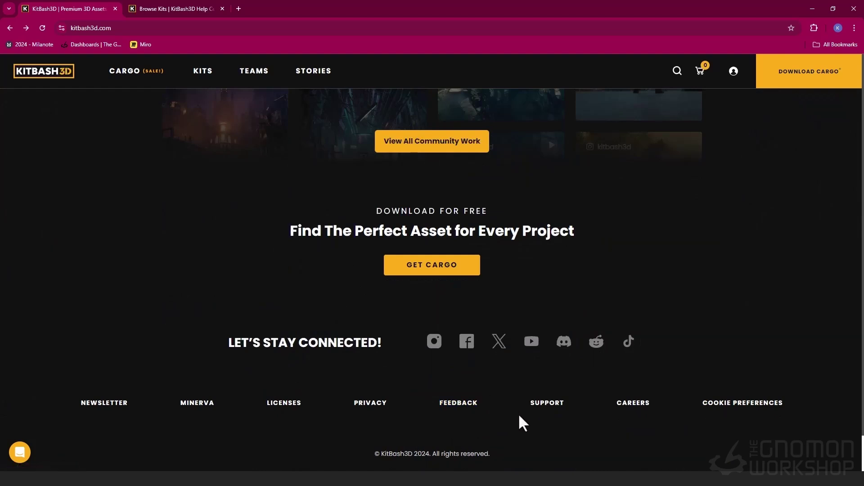
{"action": "left_click", "coordinate": [548, 407]}
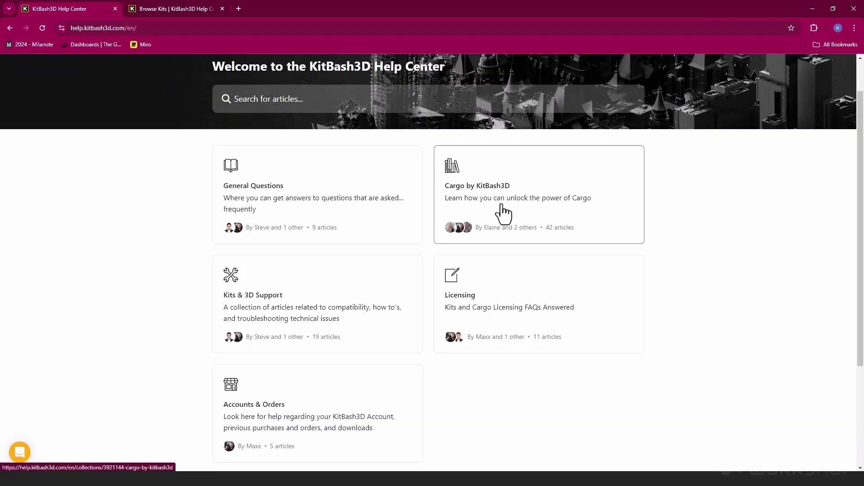
{"action": "left_click", "coordinate": [484, 209]}
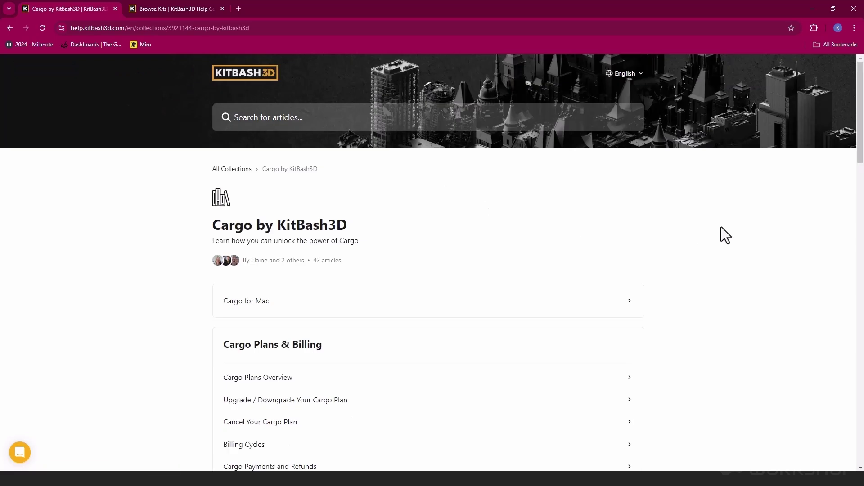
{"action": "scroll", "coordinate": [339, 279], "scroll_direction": "down", "scroll_amount": 15}
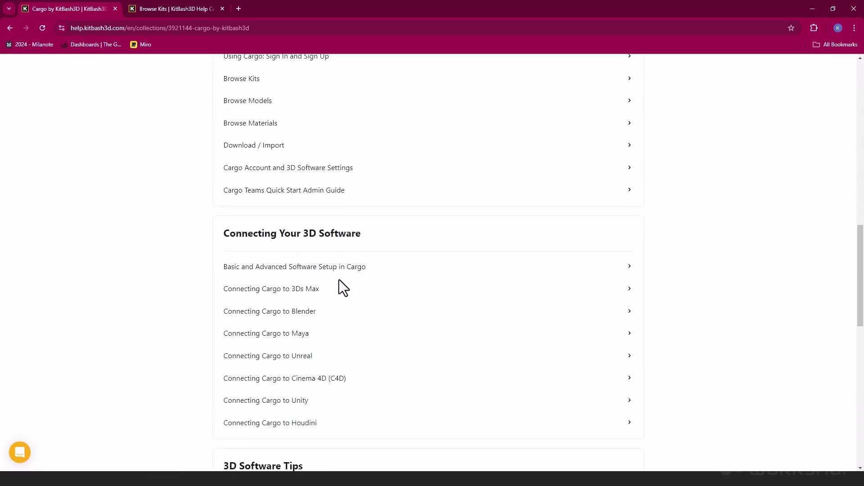
{"action": "scroll", "coordinate": [357, 243], "scroll_direction": "down", "scroll_amount": 4}
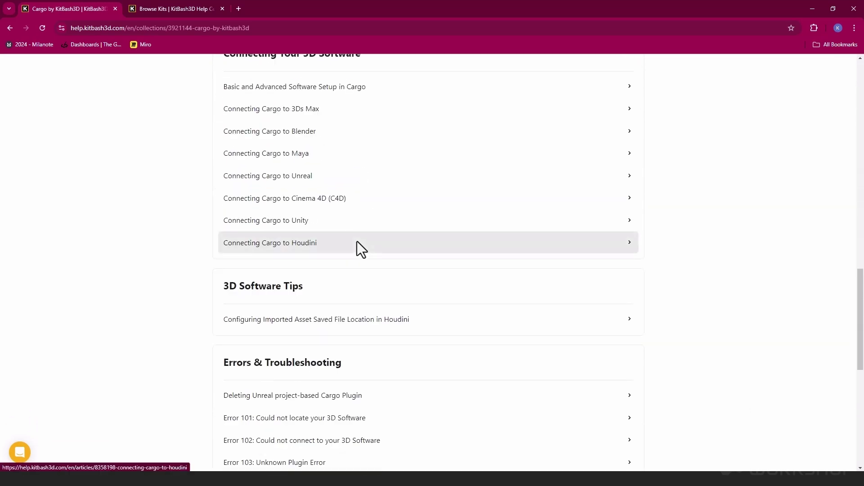
{"action": "scroll", "coordinate": [357, 246], "scroll_direction": "down", "scroll_amount": 9}
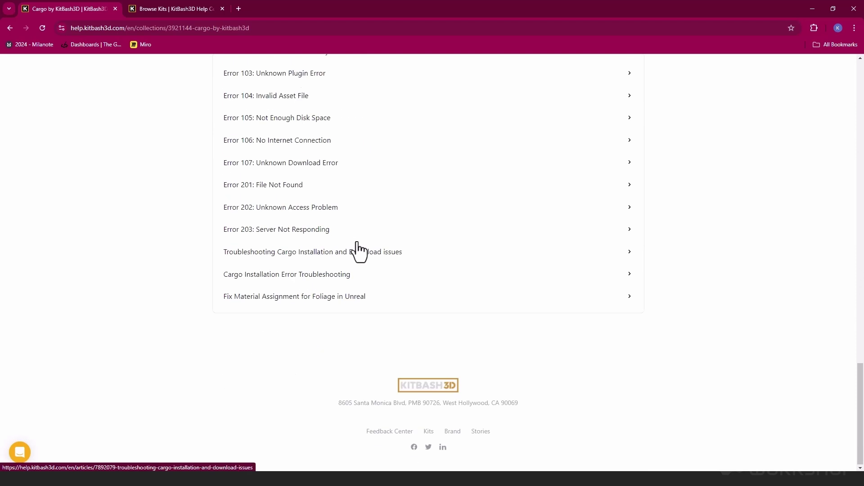
Step: View the roadmap in the KitBash3D Feedback Center and open the Discord link from the KitBash3D home page
{"action": "left_click", "coordinate": [389, 431]}
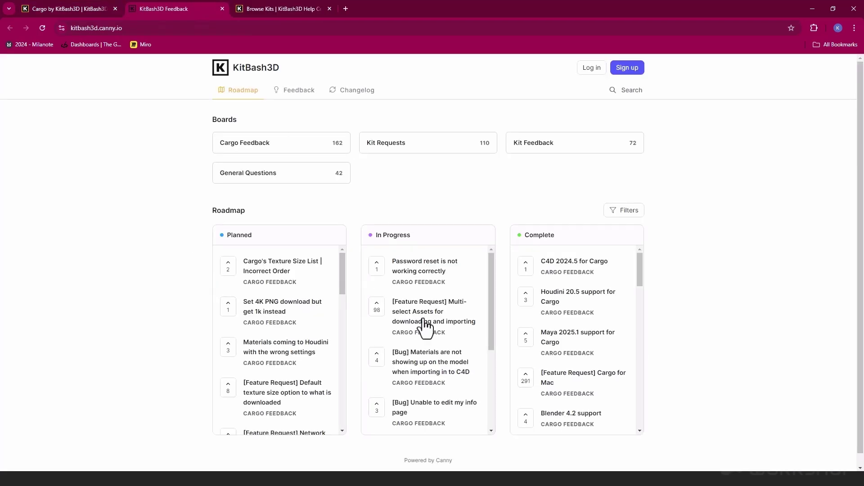
{"action": "scroll", "coordinate": [682, 278], "scroll_direction": "down", "scroll_amount": 1}
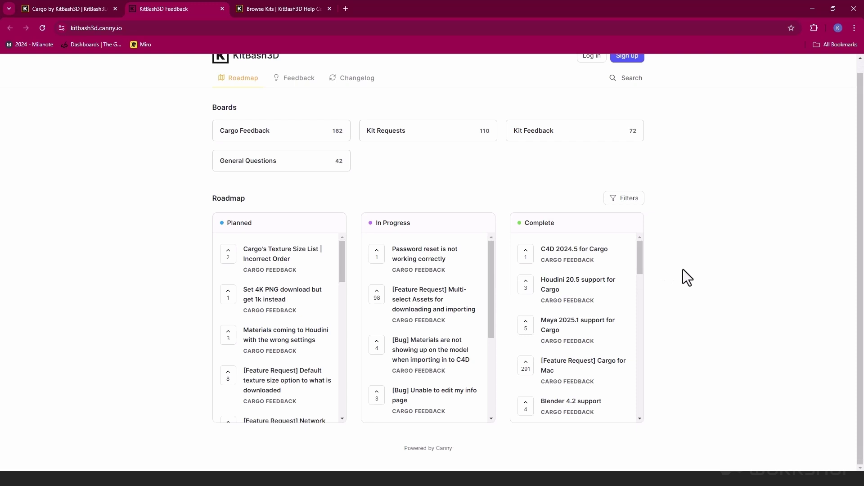
{"action": "key", "text": "ctrl+shift+Tab"}
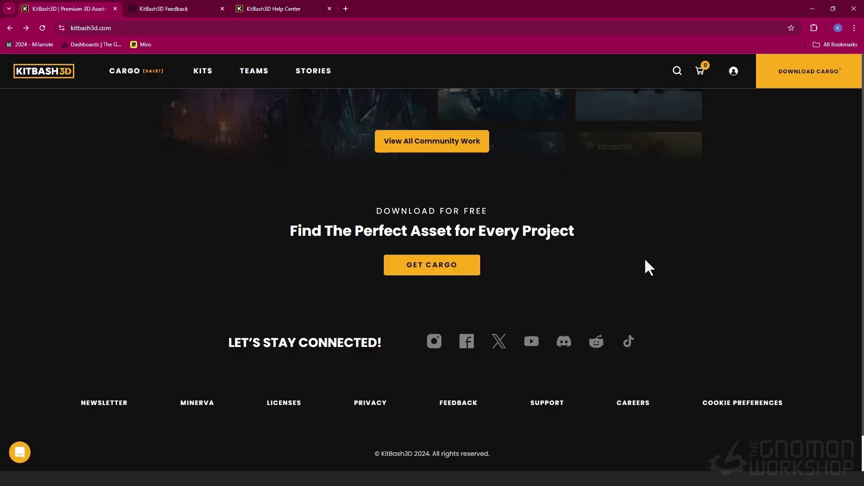
{"action": "left_click", "coordinate": [565, 347]}
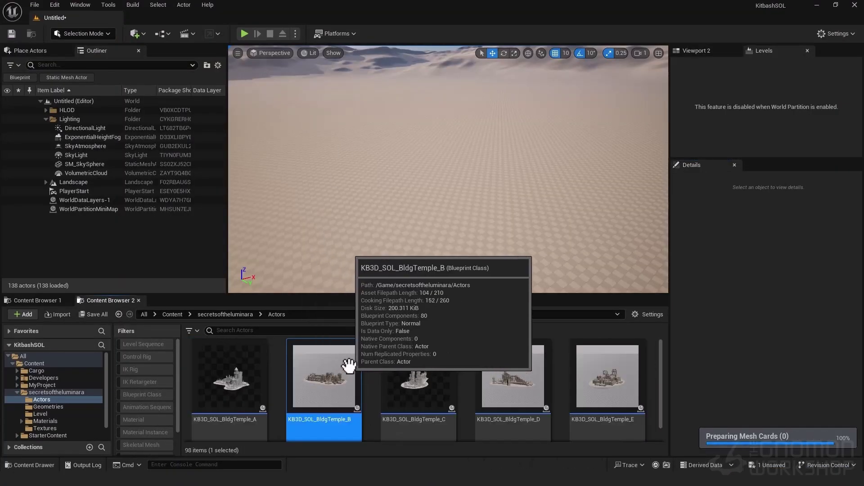
Step: Place the KB3D_SOL_BldgTemple_B blueprint from secretsoftheluminara/Actors in the level at about X 4090, Y -2390 and frame it in the viewport
{"action": "left_click_drag", "start_coordinate": [328, 379], "coordinate": [445, 192]}
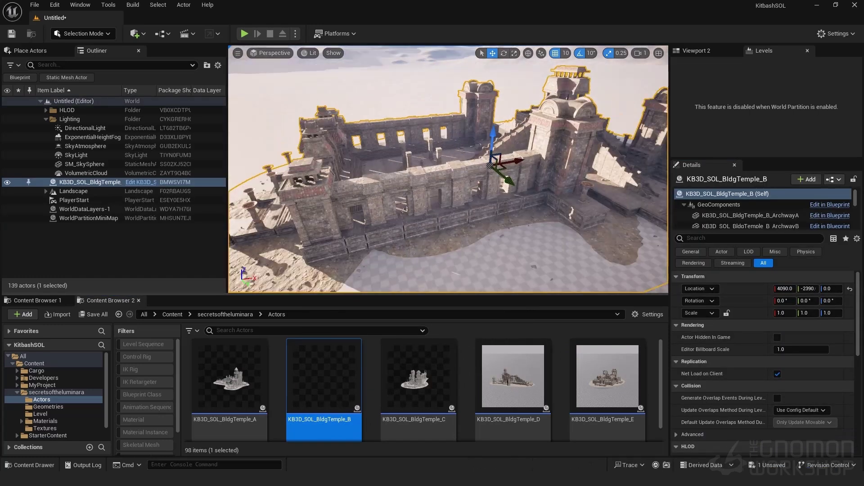
{"action": "key", "text": "f"}
{"action": "mouse_move", "coordinate": [446, 189]}
{"action": "left_mouse_down", "text": "alt"}
{"action": "mouse_move", "coordinate": [535, 225]}
{"action": "mouse_move", "coordinate": [580, 171]}
{"action": "mouse_move", "coordinate": [499, 202]}
{"action": "mouse_move", "coordinate": [535, 216]}
{"action": "mouse_move", "coordinate": [608, 198]}
{"action": "mouse_move", "coordinate": [454, 184]}
{"action": "left_mouse_up", "text": "alt"}
{"action": "right_click_drag", "start_coordinate": [454, 185], "coordinate": [416, 158]}
{"action": "key", "text": "w"}
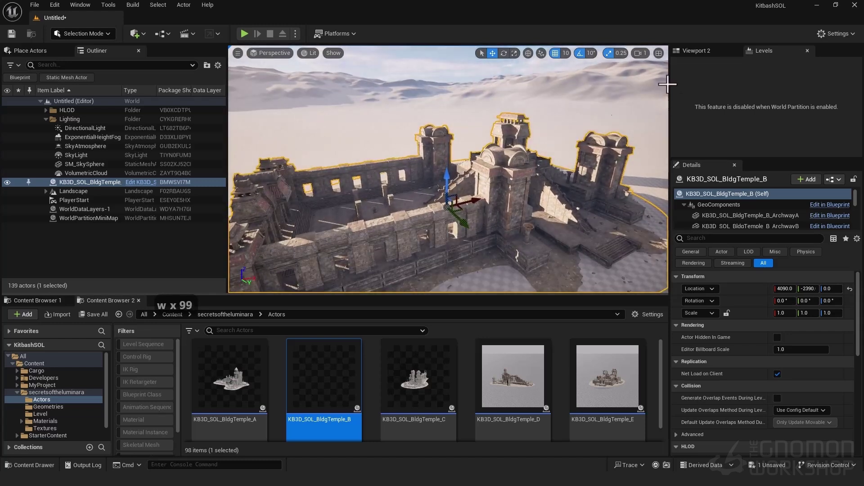
Step: Raise the viewport camera speed to 8 and fly around the temple to examine it from different sides
{"action": "left_click", "coordinate": [637, 54]}
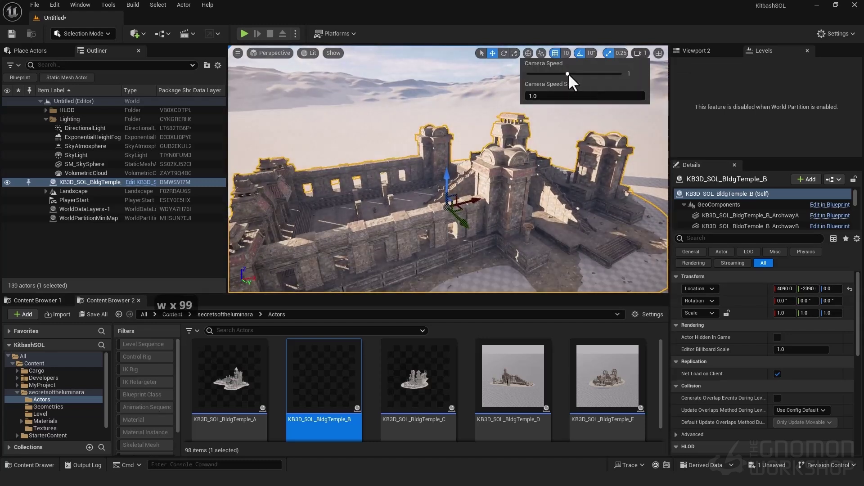
{"action": "left_click_drag", "start_coordinate": [568, 74], "coordinate": [594, 81]}
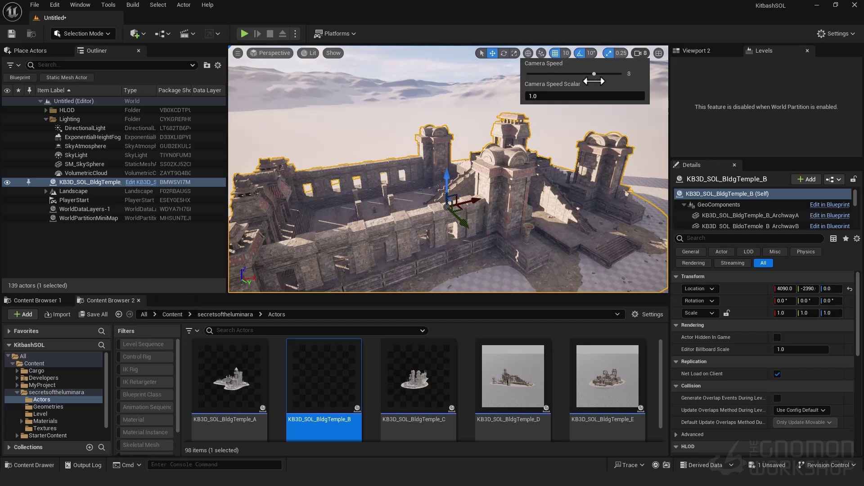
{"action": "key", "text": "s"}
{"action": "right_click_drag", "start_coordinate": [454, 171], "coordinate": [567, 155]}
{"action": "key", "text": "a"}
{"action": "key", "text": "q"}
{"action": "key", "text": "w"}
{"action": "key", "text": "a"}
{"action": "right_click_drag", "start_coordinate": [497, 290], "coordinate": [484, 232]}
{"action": "key", "text": "s"}
{"action": "key", "text": "d"}
{"action": "right_click_drag", "start_coordinate": [540, 149], "coordinate": [432, 158]}
{"action": "key", "text": "s"}
{"action": "key", "text": "d"}
{"action": "key", "text": "a"}
{"action": "key", "text": "d"}
{"action": "key", "text": "s"}
{"action": "key", "text": "d"}
{"action": "key", "text": "w"}
{"action": "key", "text": "w"}
Step: Adjust the camera speed to 11.2 while flying through the level, ending on an overview of the temple
{"action": "scroll", "coordinate": [445, 156], "scroll_direction": "down", "scroll_amount": 3}
{"action": "key", "text": "w"}
{"action": "key", "text": "w"}
{"action": "key", "text": "w"}
{"action": "key", "text": "w"}
{"action": "key", "text": "w"}
{"action": "key", "text": "w"}
{"action": "key", "text": "w"}
{"action": "key", "text": "w"}
{"action": "key", "text": "w"}
{"action": "key", "text": "w"}
{"action": "key", "text": "w"}
{"action": "key", "text": "w"}
{"action": "key", "text": "w"}
{"action": "key", "text": "s"}
{"action": "key", "text": "w"}
{"action": "scroll", "coordinate": [441, 156], "scroll_direction": "down", "scroll_amount": 2}
{"action": "scroll", "coordinate": [441, 157], "scroll_direction": "up", "scroll_amount": 5}
{"action": "key", "text": "s"}
{"action": "key", "text": "s"}
{"action": "key", "text": "s"}
{"action": "key", "text": "s"}
{"action": "key", "text": "a"}
{"action": "key", "text": "a"}
{"action": "key", "text": "a"}
{"action": "key", "text": "w+d"}
{"action": "key", "text": "w+d"}
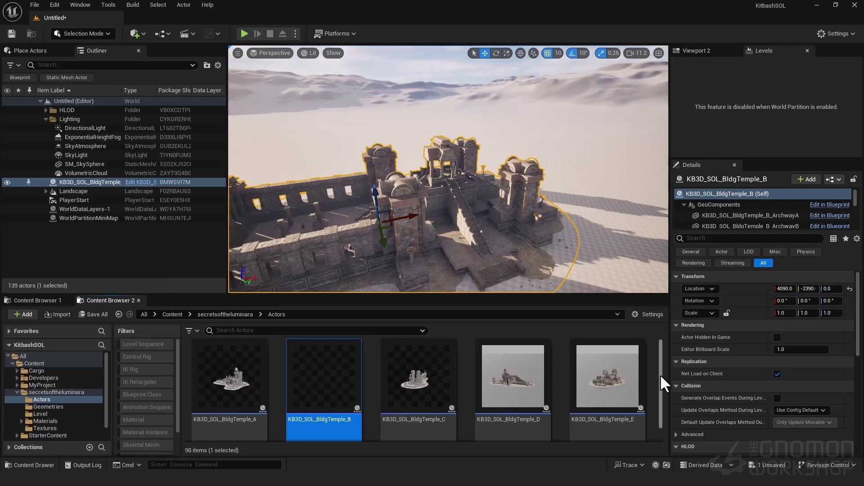
Step: Place the KB3D_SOL_BuildModuleColonnadeCorner_A blueprint beside the temple at about X 7900, Y 660 and frame it
{"action": "scroll", "coordinate": [658, 362], "scroll_direction": "down", "scroll_amount": 3}
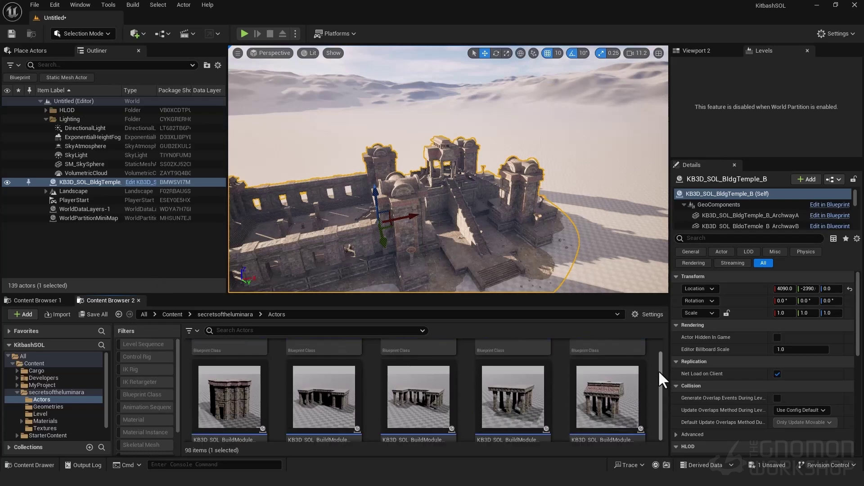
{"action": "left_click_drag", "start_coordinate": [526, 405], "coordinate": [580, 256]}
{"action": "key", "text": "f"}
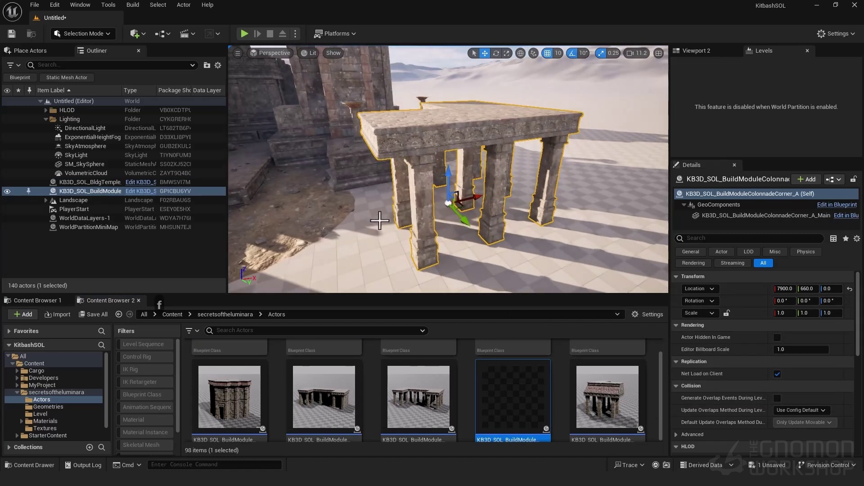
Step: Reselect the colonnade corner and move it to about X 7680, Y 690, Z -10
{"action": "left_click", "coordinate": [380, 219]}
{"action": "right_click_drag", "start_coordinate": [380, 220], "coordinate": [360, 219]}
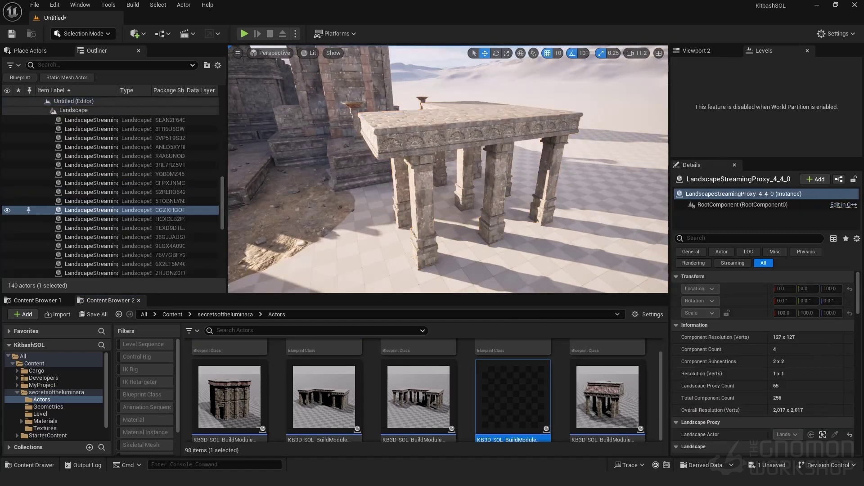
{"action": "left_click", "coordinate": [448, 203]}
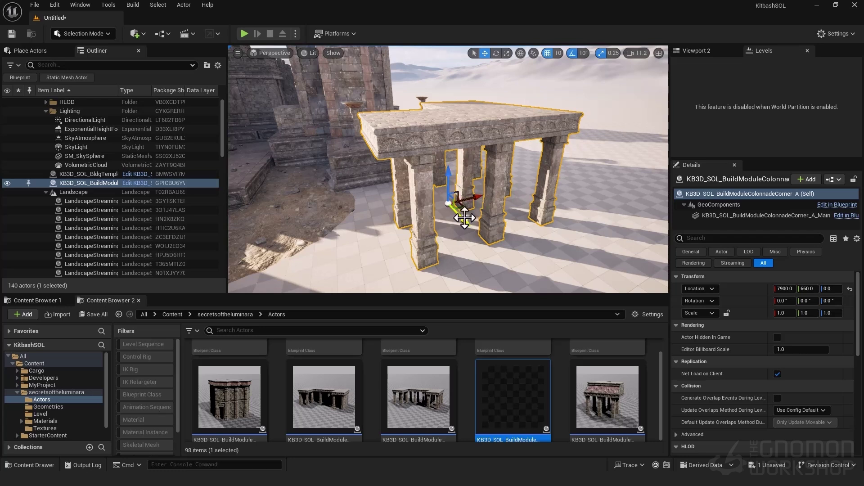
{"action": "left_click_drag", "start_coordinate": [464, 218], "coordinate": [481, 239]}
{"action": "left_click_drag", "start_coordinate": [484, 200], "coordinate": [432, 195], "text": "shift"}
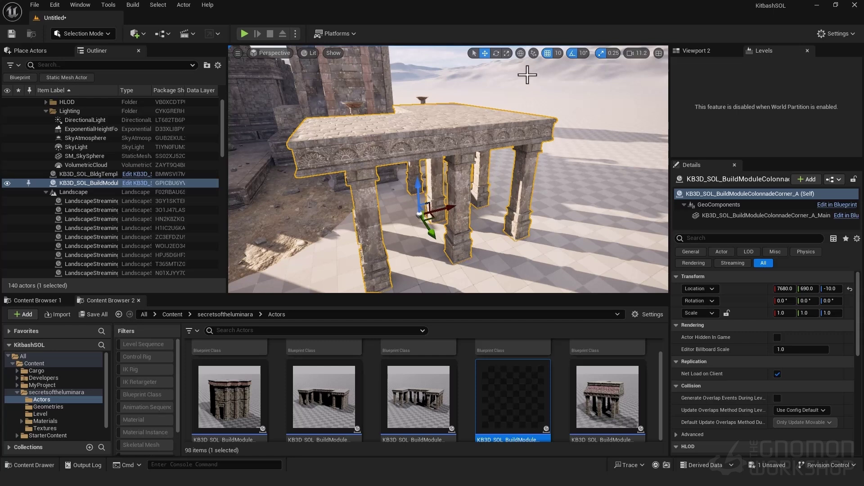
Step: Rotate the colonnade corner to 30° about its Y axis
{"action": "left_click", "coordinate": [496, 54]}
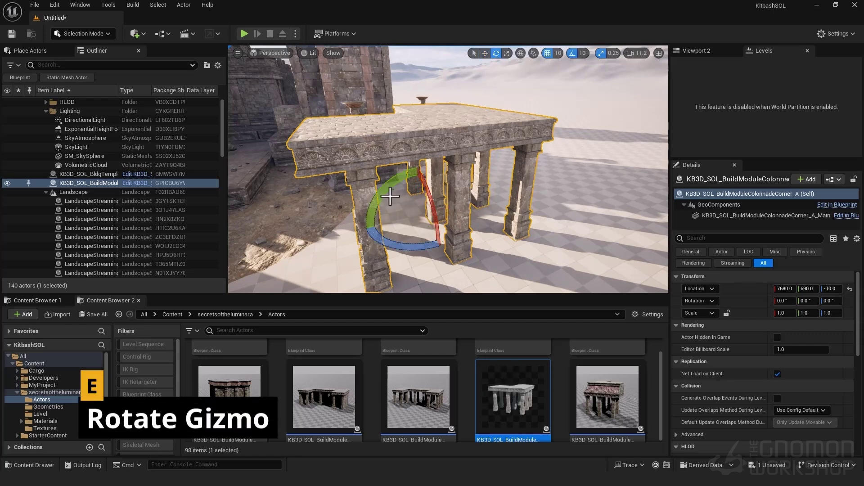
{"action": "left_click_drag", "start_coordinate": [378, 199], "coordinate": [439, 179]}
{"action": "key", "text": "e"}
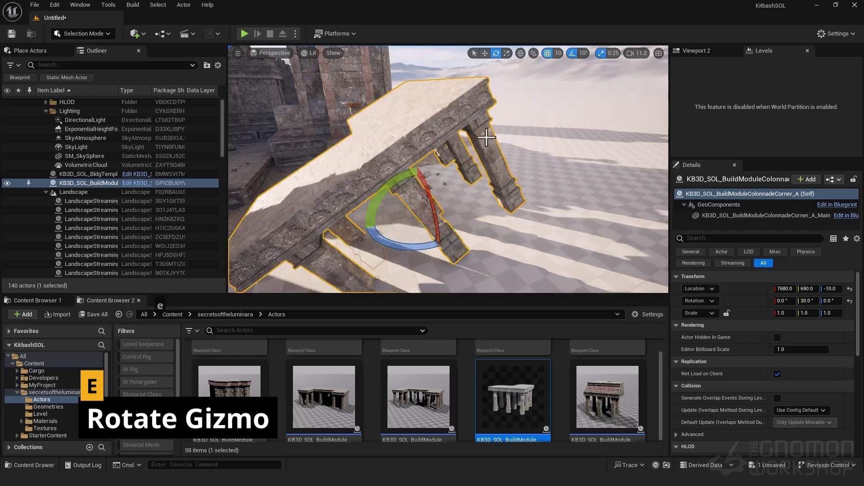
Step: Move the tilted colonnade to about X 8360, Y 570 and rotate it to 60° about the Z axis
{"action": "left_click", "coordinate": [484, 54]}
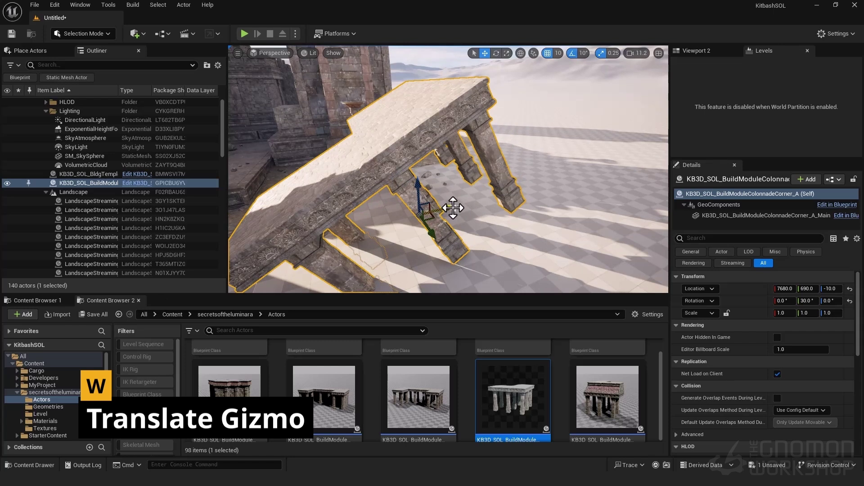
{"action": "left_click_drag", "start_coordinate": [453, 208], "coordinate": [584, 157]}
{"action": "key", "text": "e"}
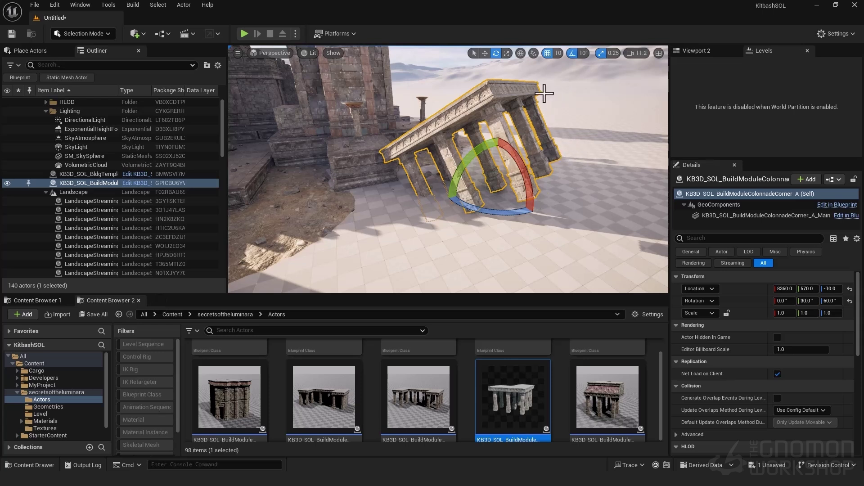
Step: In local space, move the colonnade to about X 6418, Y 1726, Z -62 and rotate it to -10° about Y
{"action": "left_click", "coordinate": [523, 55]}
{"action": "key", "text": "w"}
{"action": "left_click_drag", "start_coordinate": [486, 173], "coordinate": [497, 193]}
{"action": "left_click_drag", "start_coordinate": [459, 220], "coordinate": [405, 265]}
{"action": "left_click_drag", "start_coordinate": [558, 151], "coordinate": [430, 210]}
{"action": "key", "text": "e"}
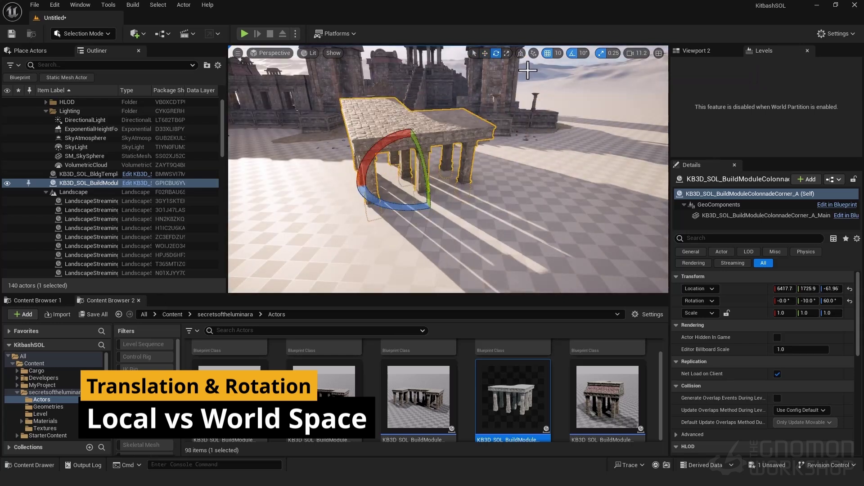
Step: Scale the colonnade corner non-uniformly to X 1.75, Y 2.5, Z 1.25
{"action": "left_click", "coordinate": [506, 55]}
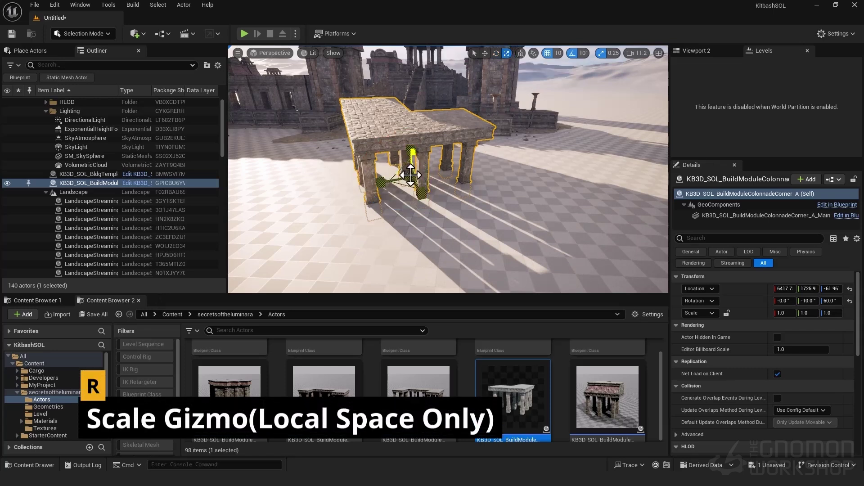
{"action": "left_click_drag", "start_coordinate": [411, 175], "coordinate": [412, 135]}
{"action": "left_click_drag", "start_coordinate": [383, 181], "coordinate": [351, 186]}
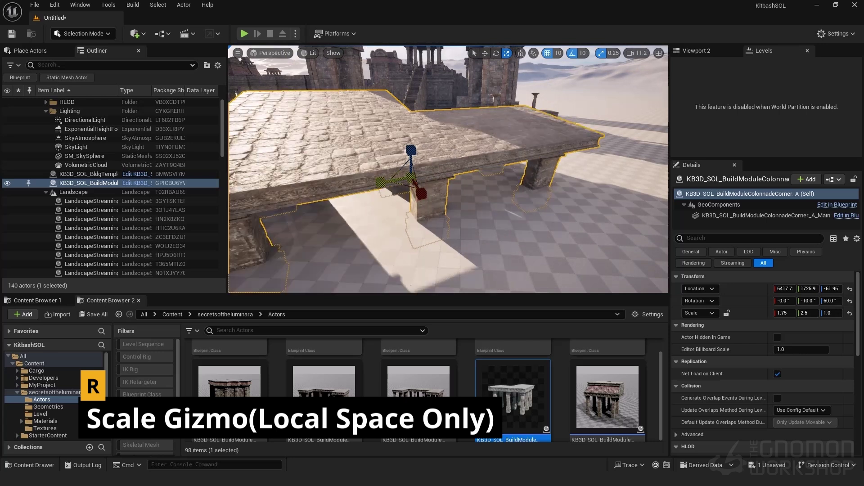
{"action": "mouse_move", "coordinate": [413, 152]}
{"action": "left_mouse_down"}
{"action": "mouse_move", "coordinate": [412, 133]}
{"action": "mouse_move", "coordinate": [412, 159]}
{"action": "left_mouse_up"}
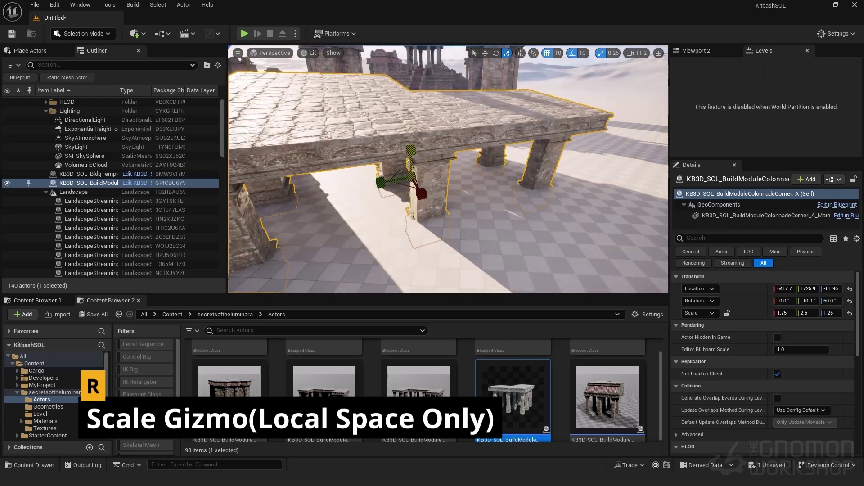
Step: Move the scaled colonnade along its local axis to about X 5283, Y 2381
{"action": "right_click_drag", "start_coordinate": [413, 159], "coordinate": [419, 180]}
{"action": "key", "text": "w"}
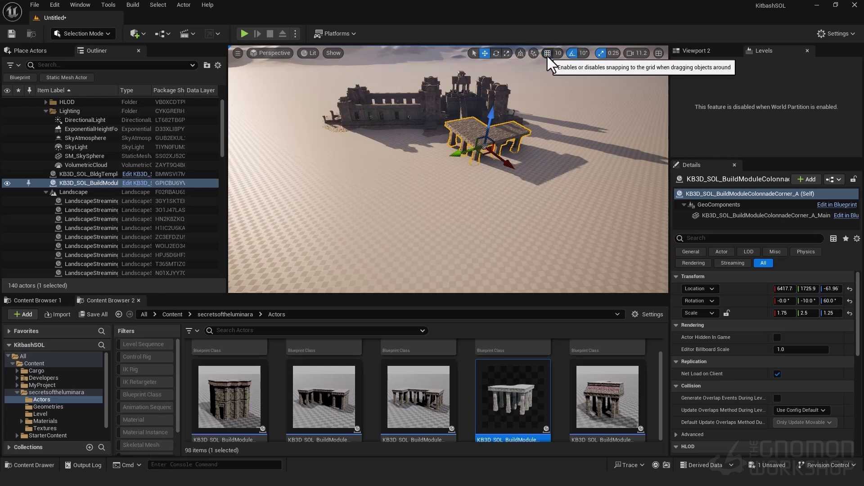
{"action": "left_click_drag", "start_coordinate": [457, 157], "coordinate": [426, 161]}
Step: Set the grid snap size to 1,000 and try moving the colonnade in snapped increments
{"action": "left_click", "coordinate": [557, 55]}
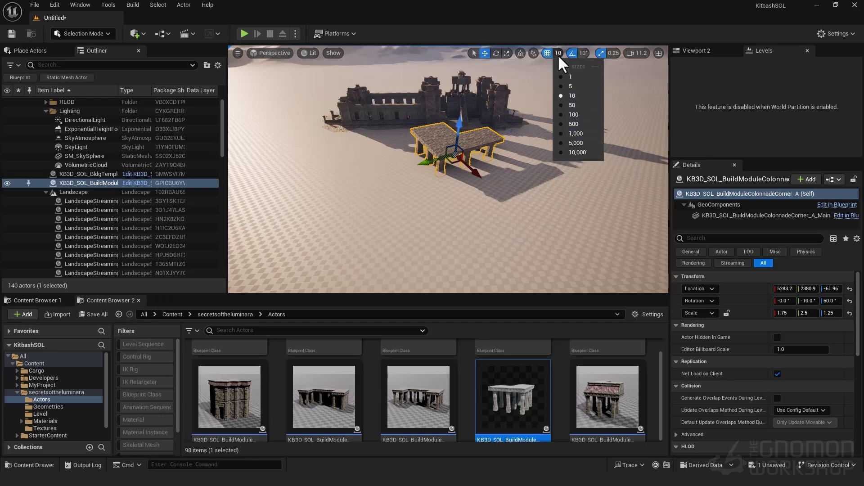
{"action": "left_click", "coordinate": [563, 134]}
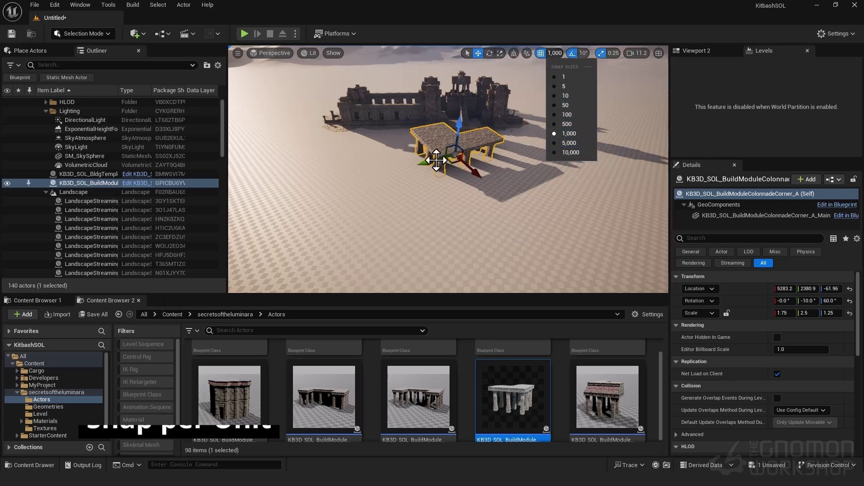
{"action": "left_click_drag", "start_coordinate": [419, 158], "coordinate": [482, 159]}
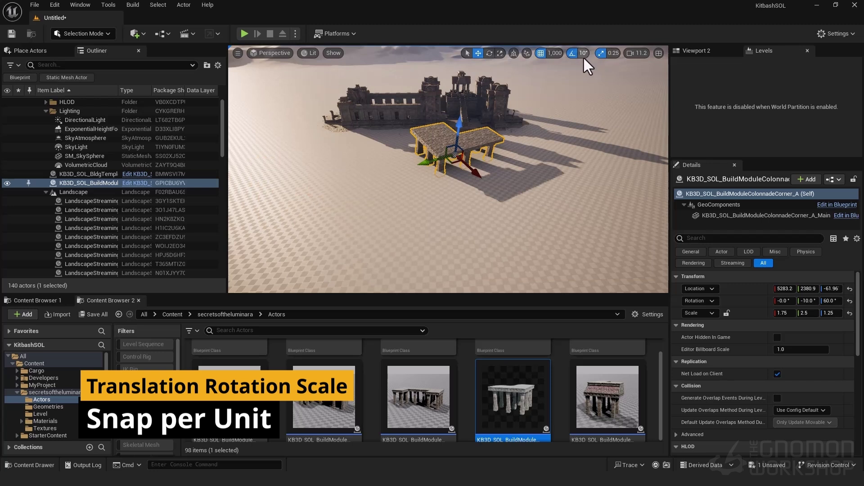
Step: Set the rotation snap to 30°, try rotating the colonnade in snapped increments, and undo the rotation
{"action": "key", "text": "e"}
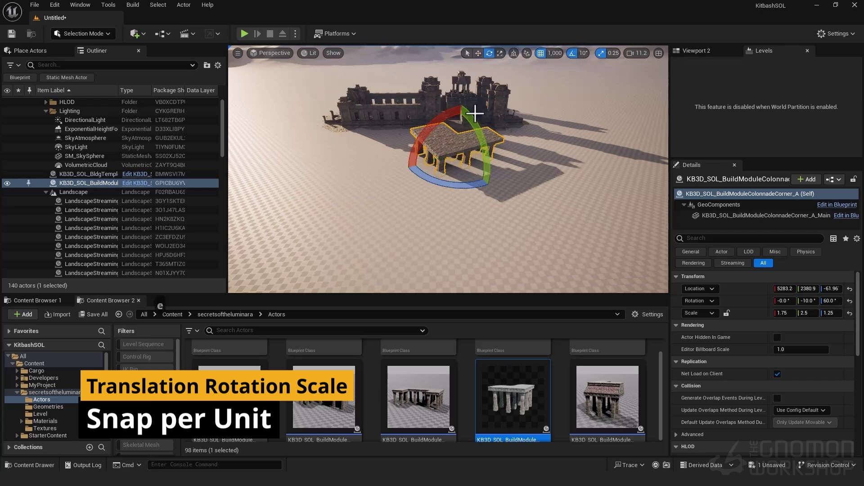
{"action": "left_click", "coordinate": [583, 53]}
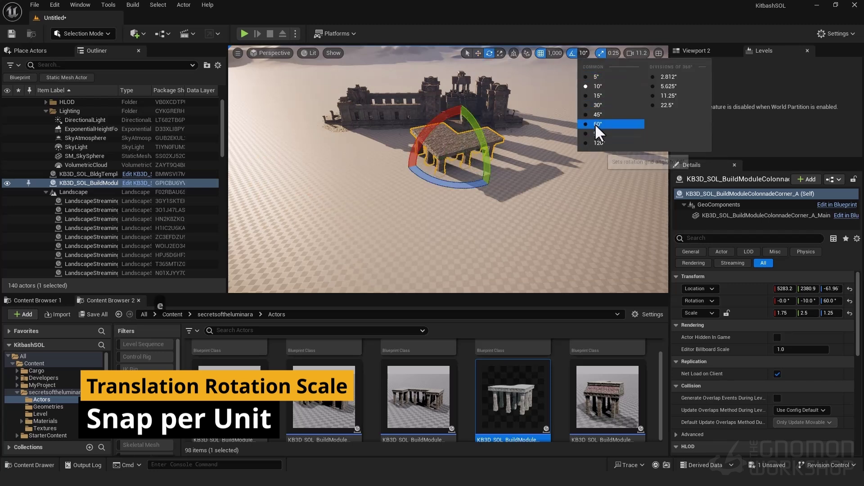
{"action": "left_click", "coordinate": [596, 105]}
{"action": "left_click_drag", "start_coordinate": [482, 147], "coordinate": [491, 191]}
{"action": "key", "text": "ctrl+z"}
Step: Set the scale snap to 1 and scale the colonnade up to X 5, Y 6, Z 4
{"action": "left_click", "coordinate": [610, 53]}
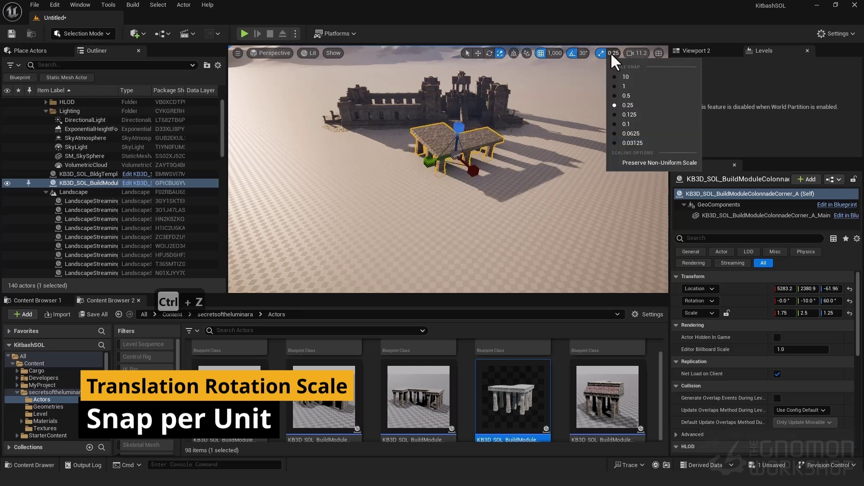
{"action": "left_click", "coordinate": [612, 92]}
{"action": "left_click_drag", "start_coordinate": [455, 150], "coordinate": [490, 134]}
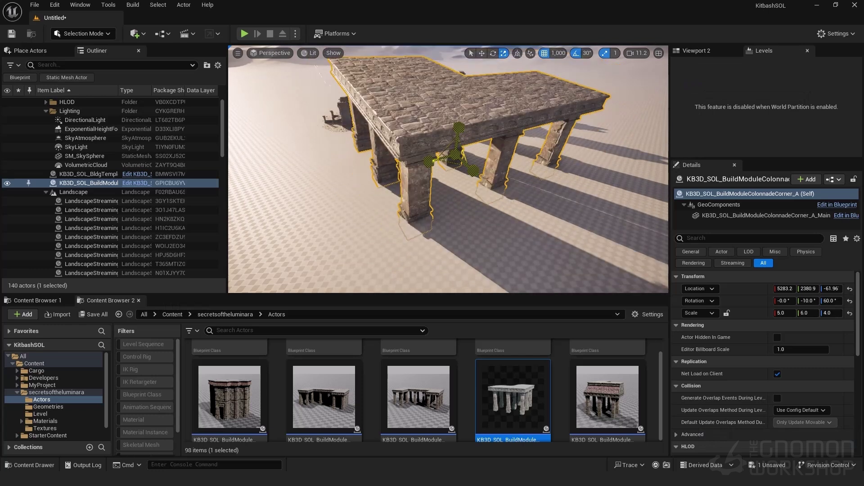
Step: Reset the colonnade's transform to defaults and scrub location X to 338, rotation X to 75°, and scale to X 1.67, Y 1.1625
{"action": "key", "text": "w"}
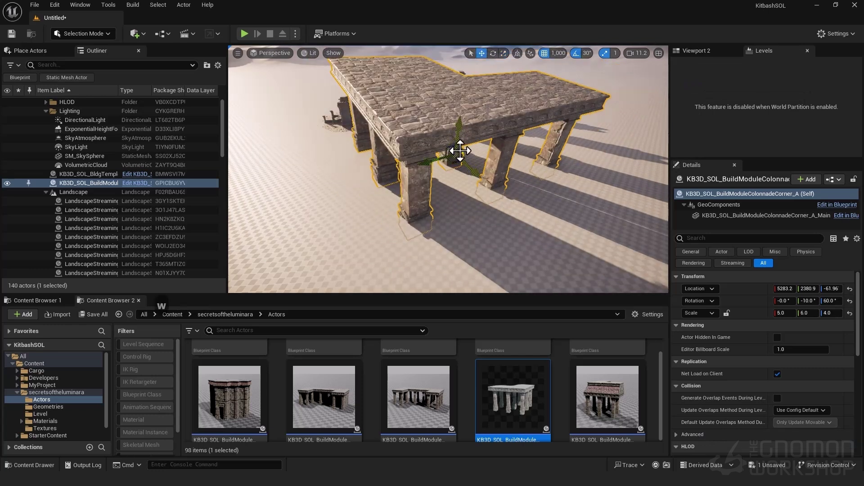
{"action": "left_click", "coordinate": [849, 288]}
{"action": "left_click", "coordinate": [850, 313]}
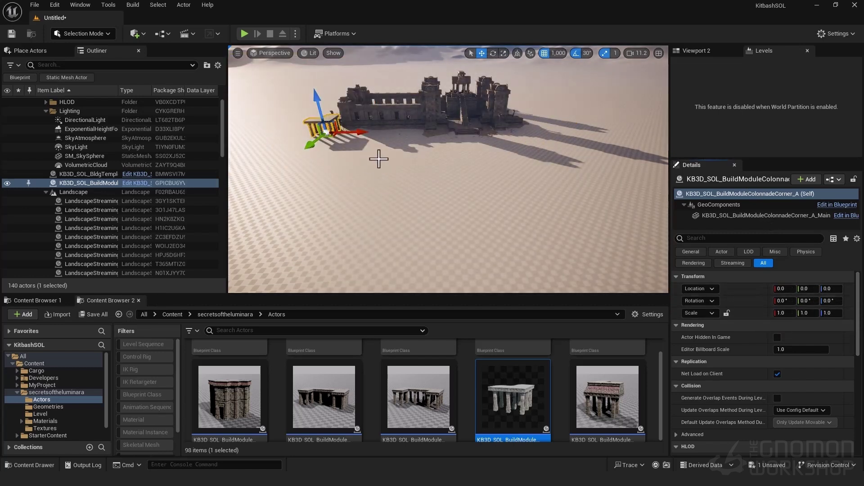
{"action": "key", "text": "ctrl+z"}
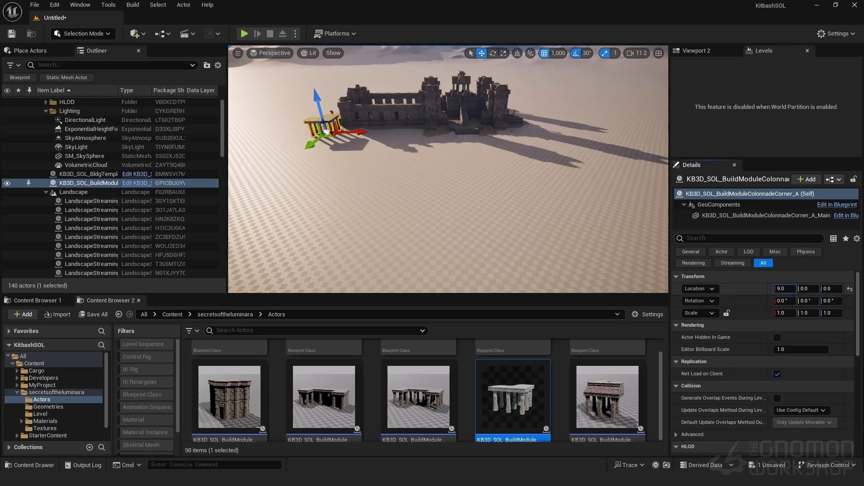
{"action": "left_click_drag", "start_coordinate": [785, 289], "coordinate": [814, 313]}
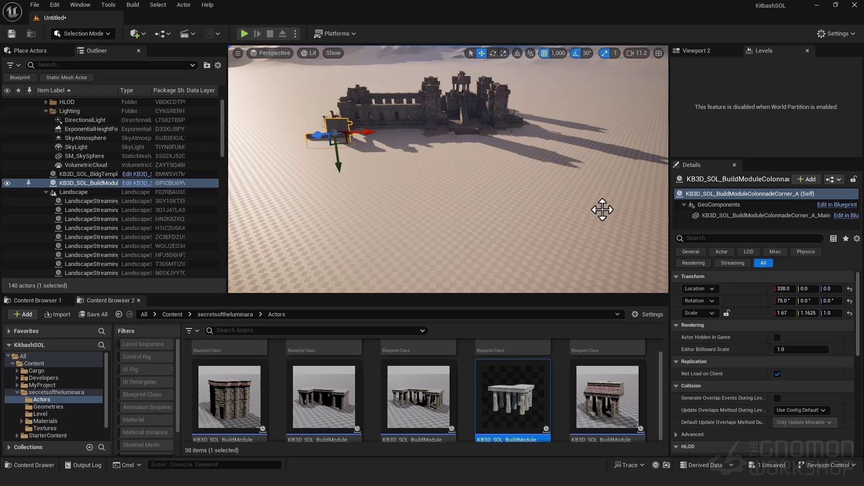
Step: Create a new level from the Basic template without saving the current untitled level
{"action": "left_click", "coordinate": [34, 5]}
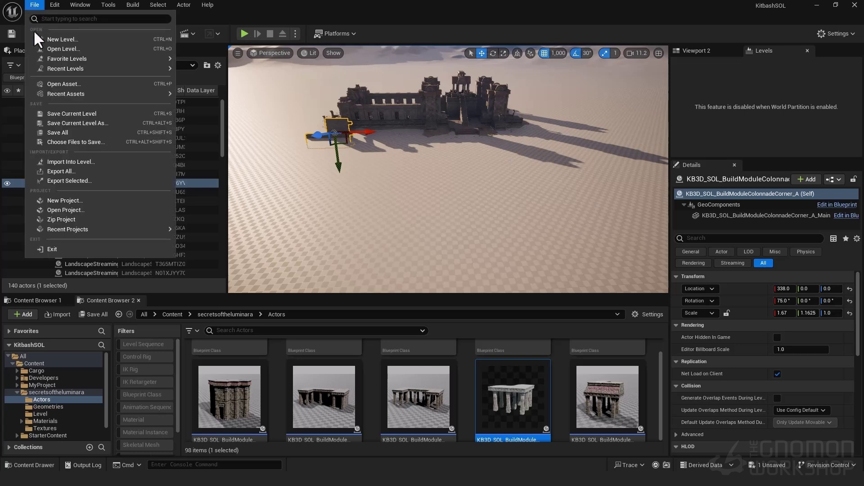
{"action": "left_click", "coordinate": [40, 34]}
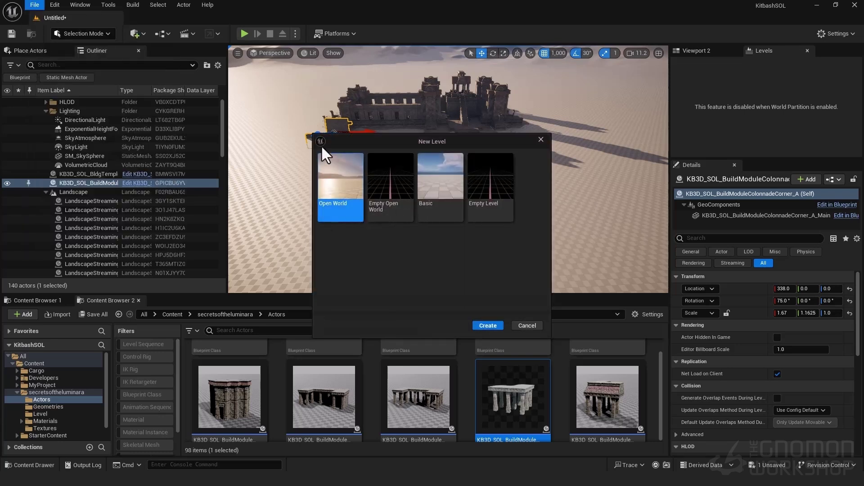
{"action": "left_click", "coordinate": [437, 204]}
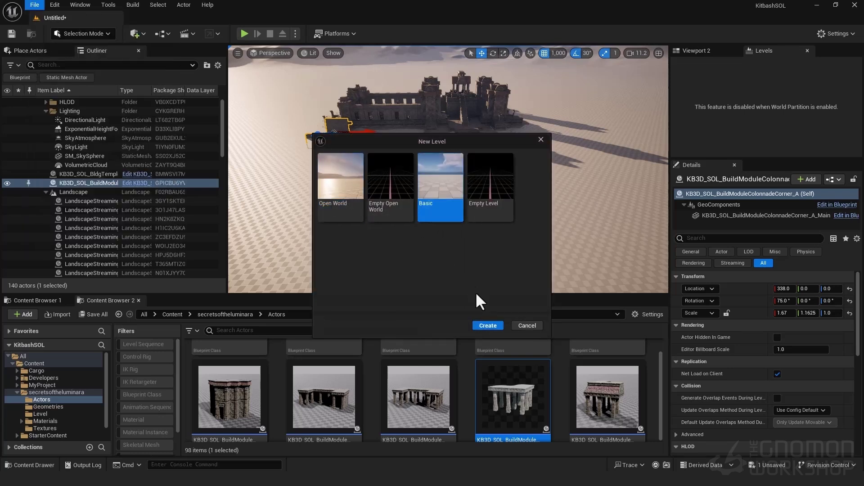
{"action": "left_click", "coordinate": [491, 327]}
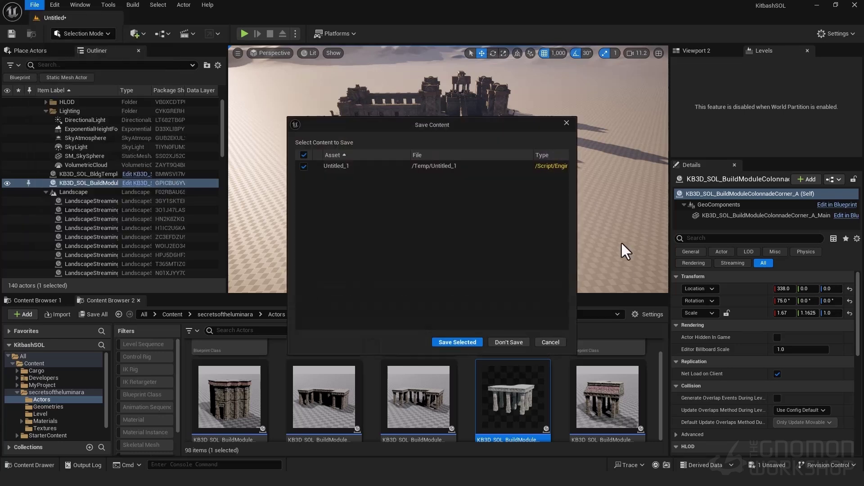
{"action": "left_click", "coordinate": [508, 342]}
Step: Save the new level as PL_SOL in the MyProject/Levels folder
{"action": "right_click_drag", "start_coordinate": [546, 119], "coordinate": [517, 121]}
{"action": "key", "text": "s"}
{"action": "right_click_drag", "start_coordinate": [517, 243], "coordinate": [496, 253]}
{"action": "key", "text": "d"}
{"action": "key", "text": "w"}
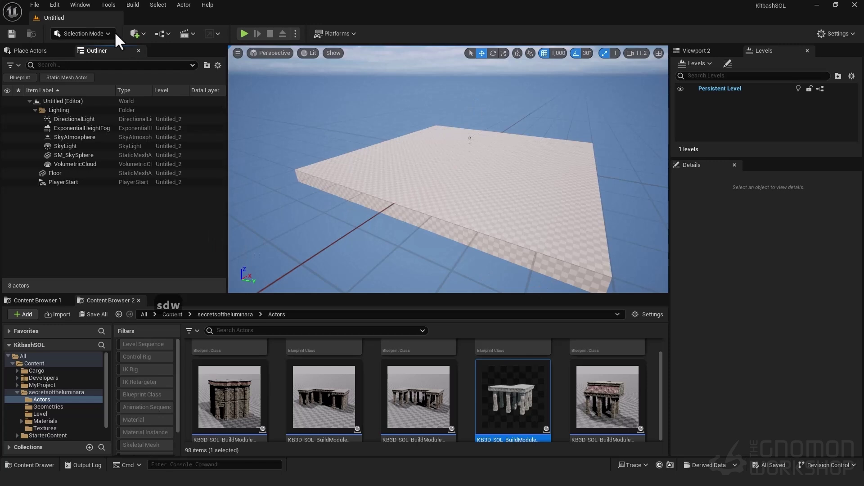
{"action": "left_click", "coordinate": [35, 4]}
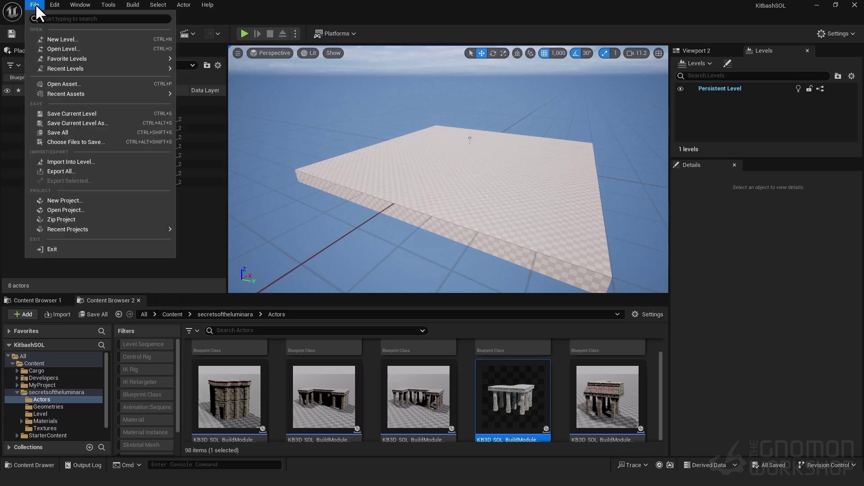
{"action": "left_click", "coordinate": [53, 116]}
{"action": "left_click", "coordinate": [211, 164]}
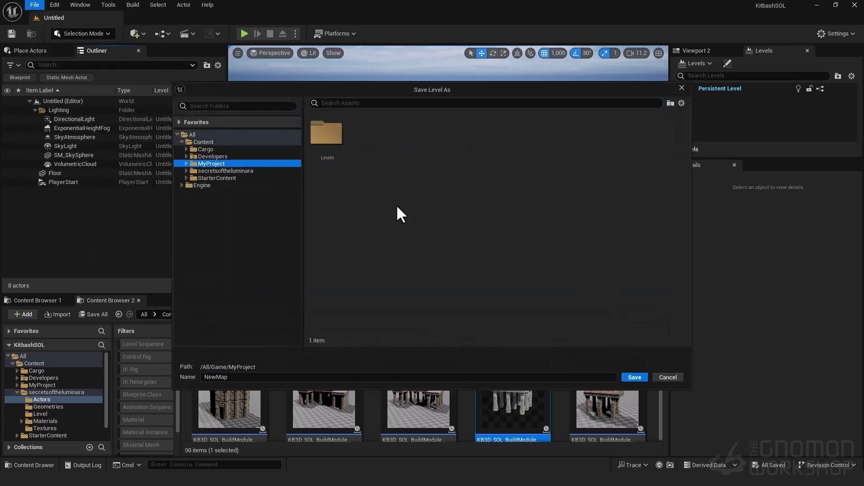
{"action": "double_click", "coordinate": [326, 135]}
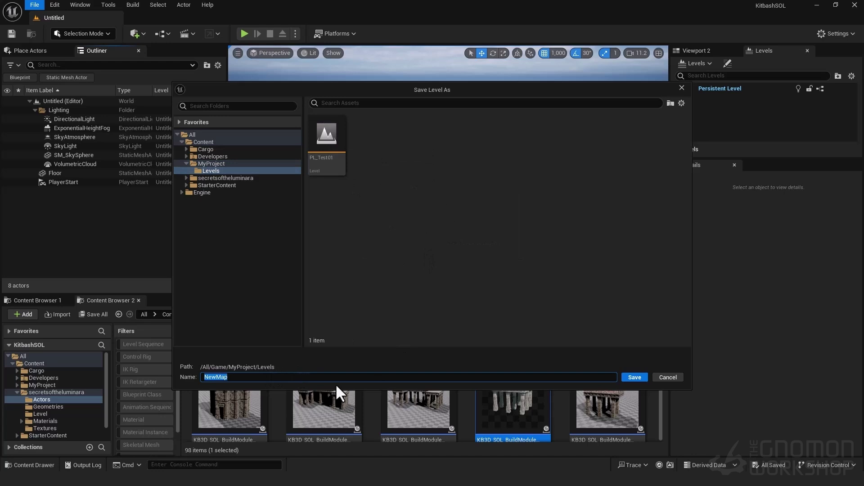
{"action": "type", "text": "PL_SOL"}
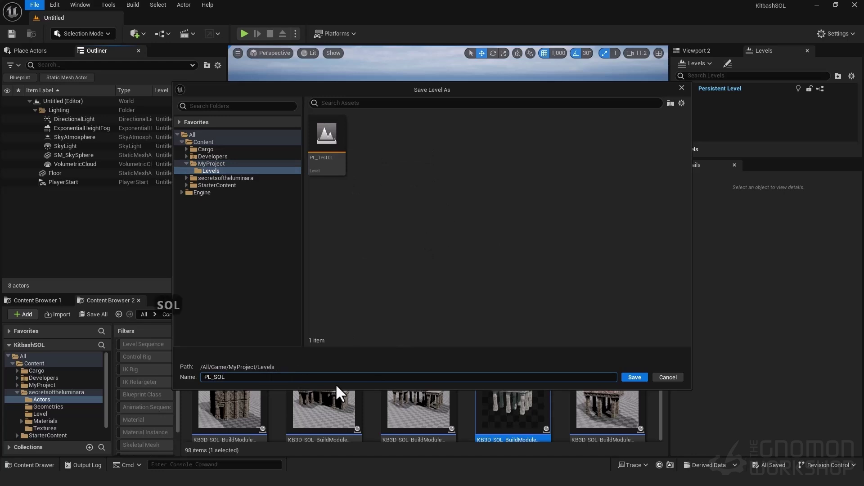
{"action": "key", "text": "Return"}
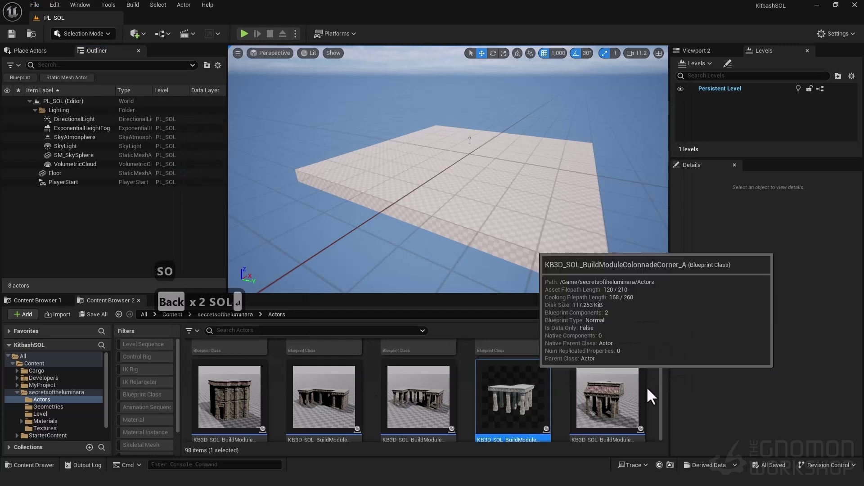
Step: Place the KB3D_SOL_BldgTemple_B actor in the level and set its location to 0, 0, 0
{"action": "left_click_drag", "start_coordinate": [659, 410], "coordinate": [658, 381]}
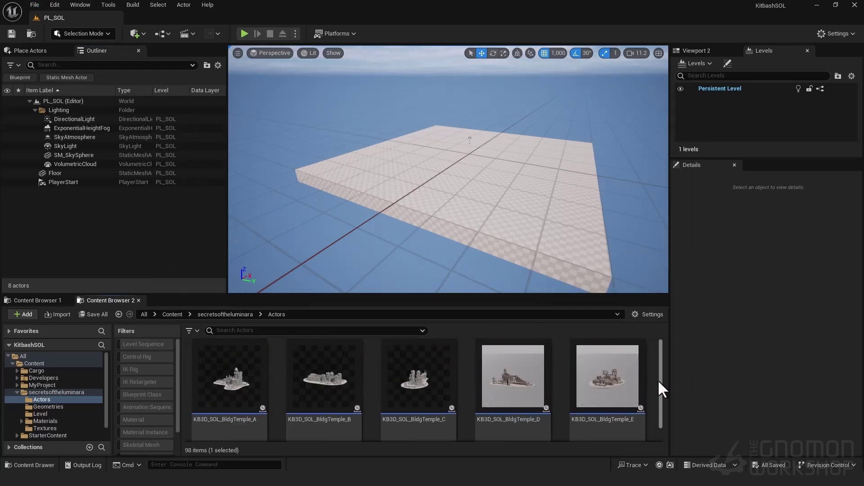
{"action": "left_click_drag", "start_coordinate": [320, 378], "coordinate": [464, 150]}
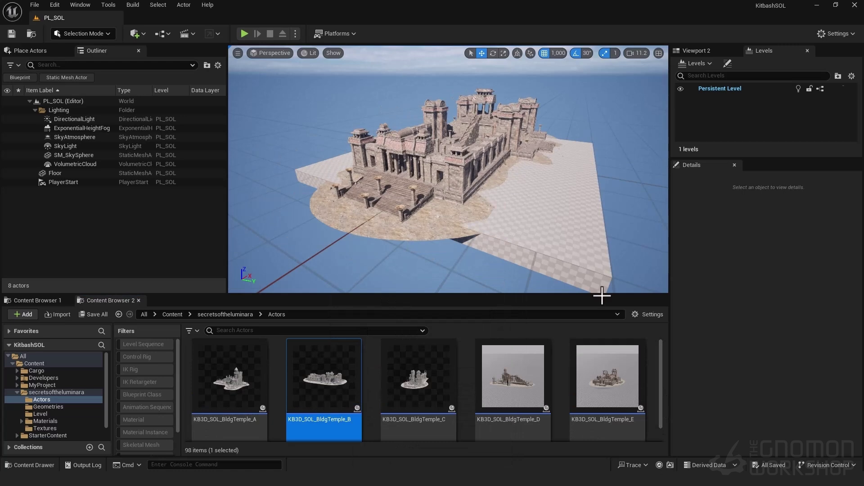
{"action": "left_click_drag", "start_coordinate": [602, 295], "coordinate": [602, 295]}
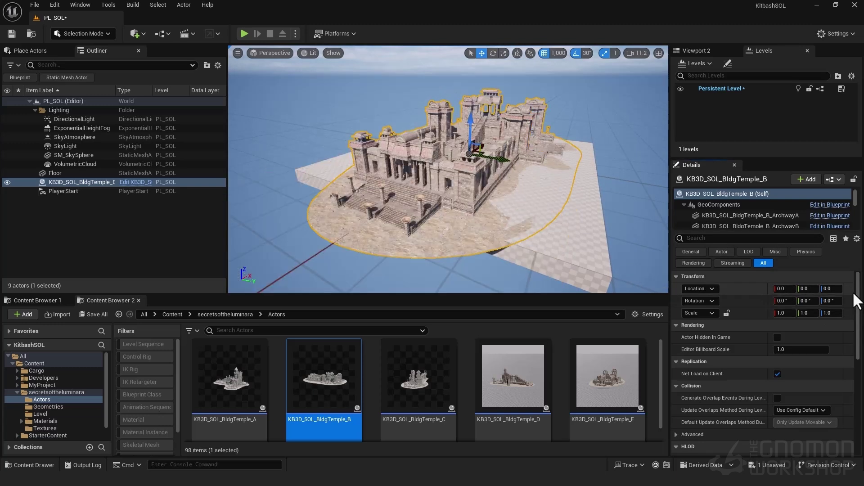
Step: Fly around and into the temple at a reduced camera speed to examine its inner courtyard
{"action": "right_click_drag", "start_coordinate": [490, 213], "coordinate": [450, 196]}
{"action": "key", "text": "d"}
{"action": "key", "text": "e"}
{"action": "key", "text": "w"}
{"action": "key", "text": "w"}
{"action": "key", "text": "a"}
{"action": "scroll", "coordinate": [490, 213], "scroll_direction": "down", "scroll_amount": 3}
{"action": "key", "text": "s"}
{"action": "key", "text": "q"}
{"action": "key", "text": "q"}
{"action": "key", "text": "d"}
{"action": "key", "text": "d"}
{"action": "right_click_drag", "start_coordinate": [554, 196], "coordinate": [553, 206]}
{"action": "key", "text": "a"}
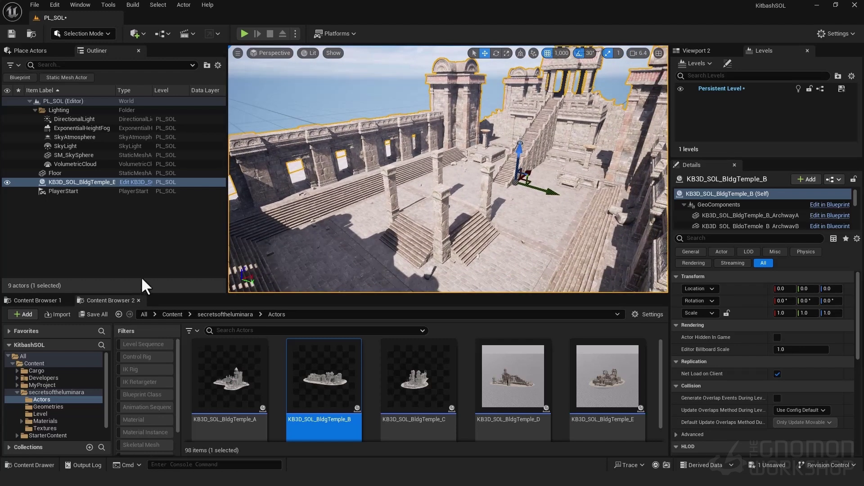
Step: Add the Third Person Blueprint feature pack to the project
{"action": "left_click", "coordinate": [20, 315]}
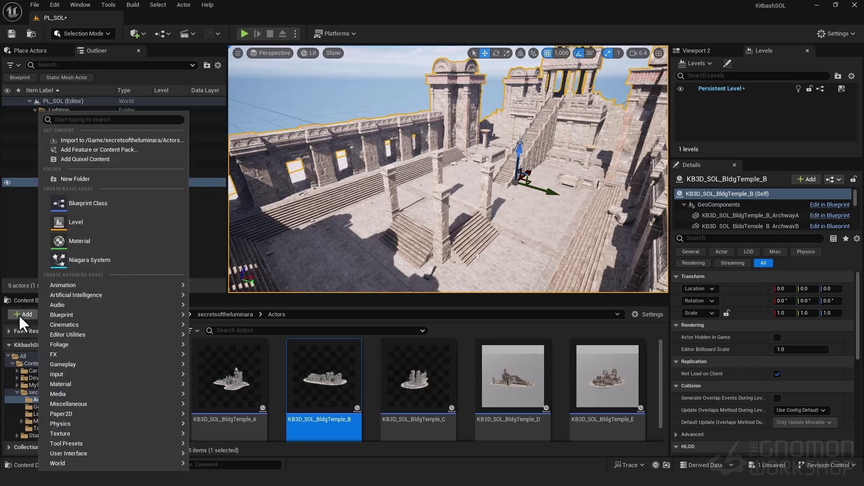
{"action": "left_click", "coordinate": [96, 149]}
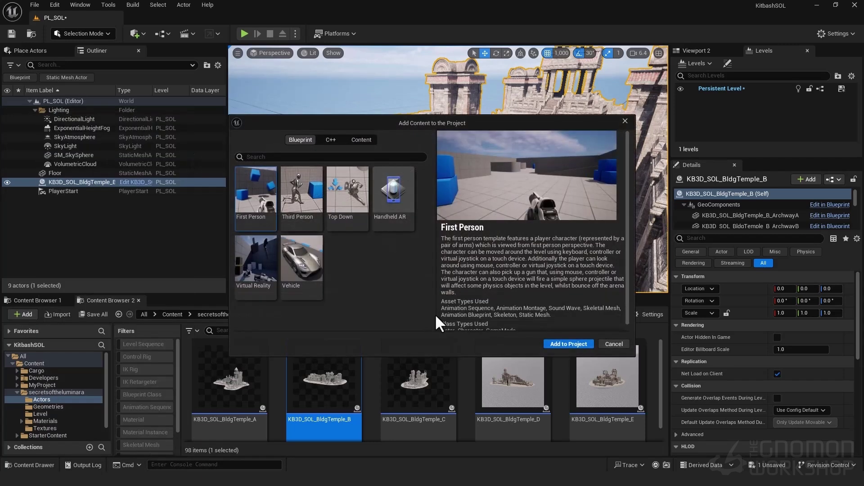
{"action": "left_click", "coordinate": [295, 205]}
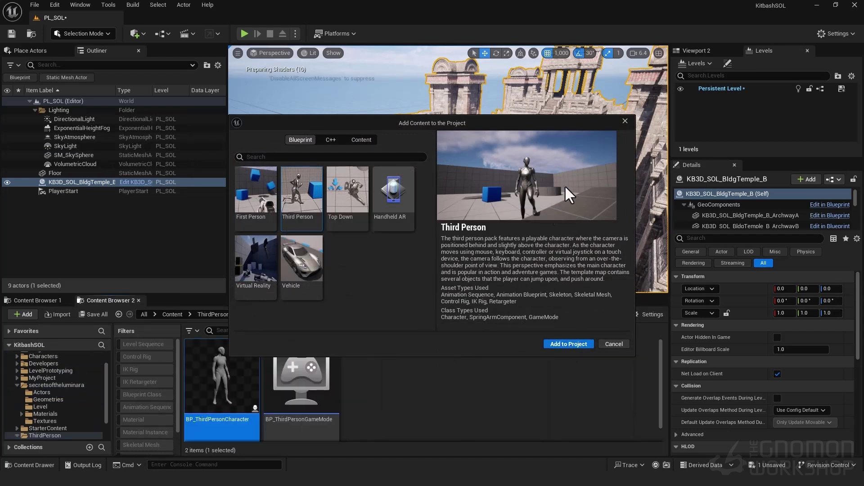
Step: Search the whole Content folder for "manny" and filter the results to Skeletal Mesh assets
{"action": "left_click", "coordinate": [175, 315]}
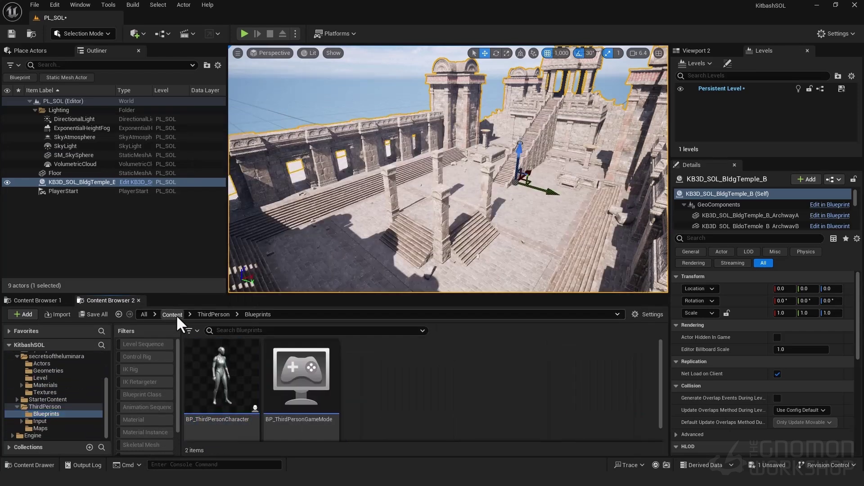
{"action": "scroll", "coordinate": [423, 407], "scroll_direction": "down", "scroll_amount": 2, "text": "ctrl"}
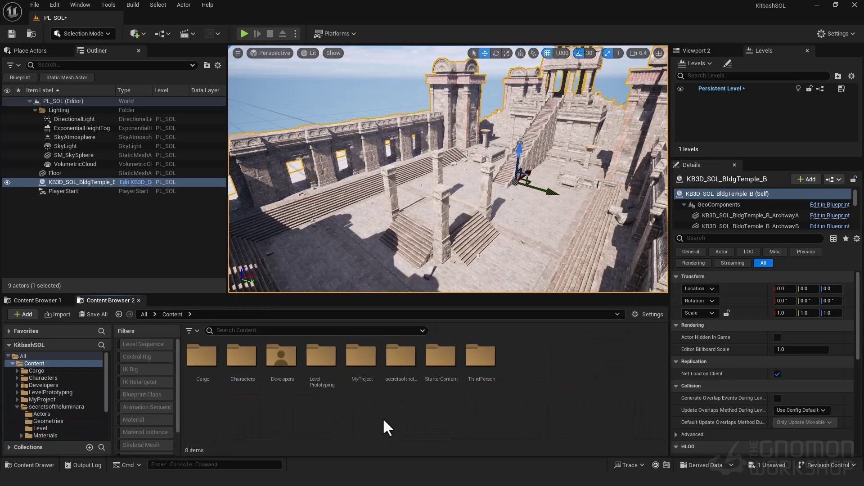
{"action": "type", "text": "manny"}
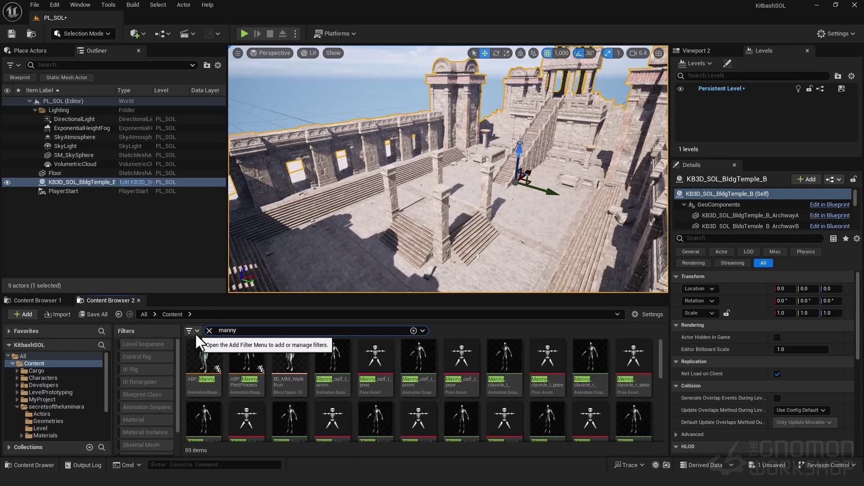
{"action": "left_click", "coordinate": [195, 331]}
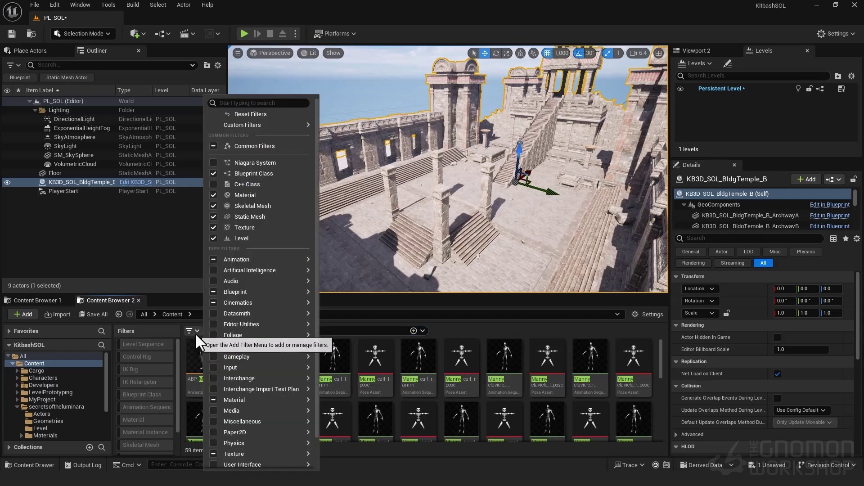
{"action": "mouse_move", "coordinate": [265, 409]}
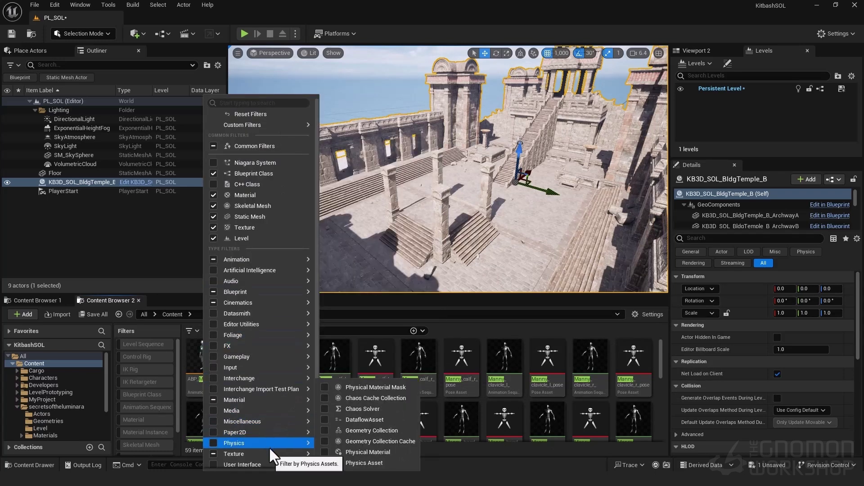
{"action": "scroll", "coordinate": [269, 450], "scroll_direction": "down", "scroll_amount": 2}
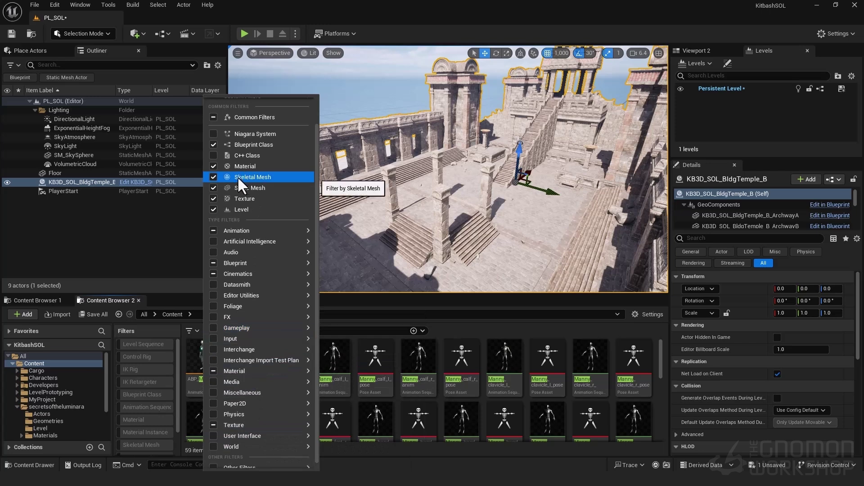
{"action": "left_click_drag", "start_coordinate": [176, 396], "coordinate": [177, 423]}
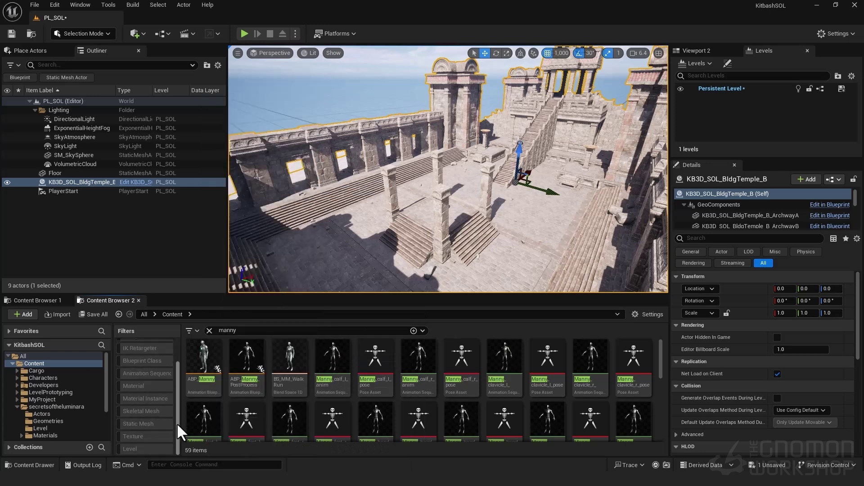
{"action": "left_click", "coordinate": [132, 411]}
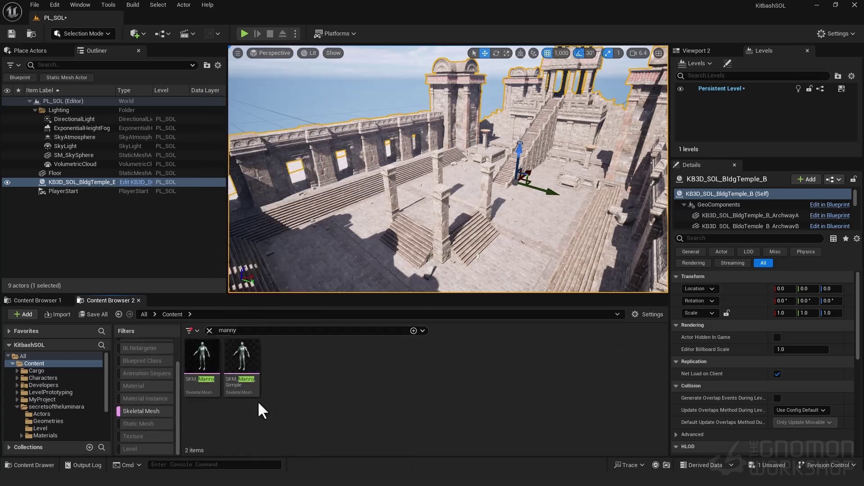
Step: Place the SKM_Manny_Simple skeletal mesh in the temple courtyard and reset its location to 0, 0, 0
{"action": "left_click", "coordinate": [241, 379]}
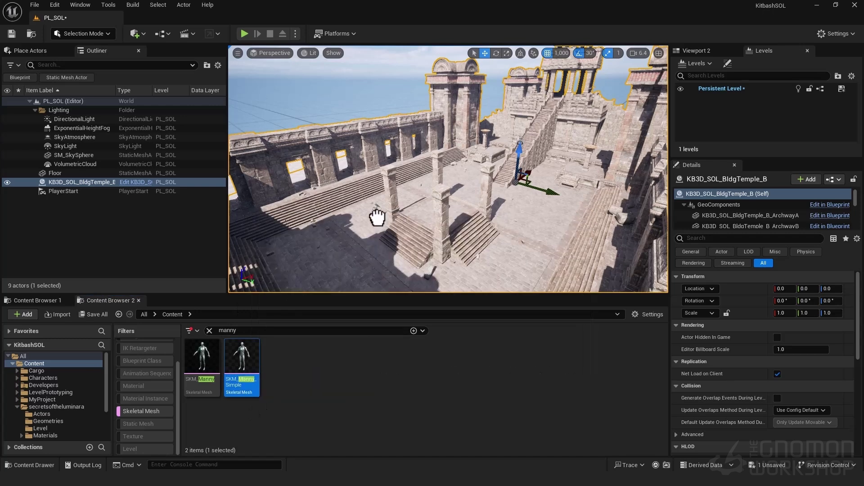
{"action": "left_click_drag", "start_coordinate": [377, 218], "coordinate": [376, 216]}
{"action": "left_click", "coordinate": [857, 289]}
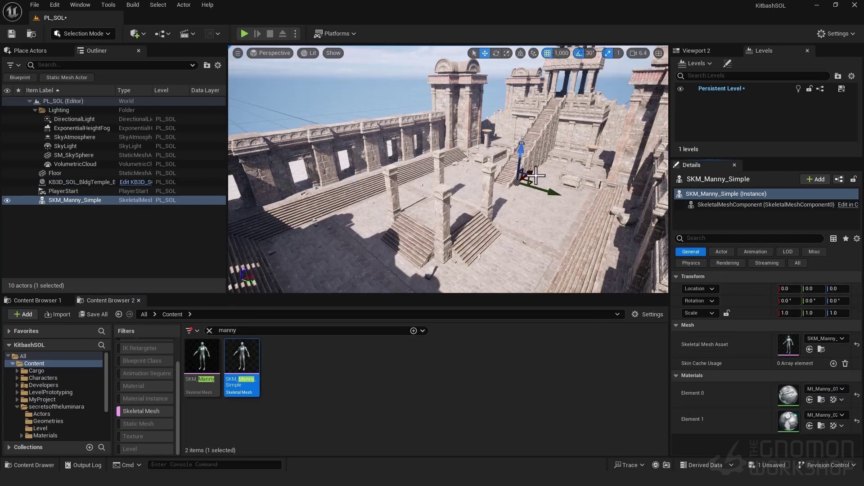
Step: Set the grid snap size to 10 and move the mannequin onto the courtyard floor at about X -1220, Y 680, Z 160
{"action": "key", "text": "ctrl+z"}
{"action": "left_click", "coordinate": [563, 53]}
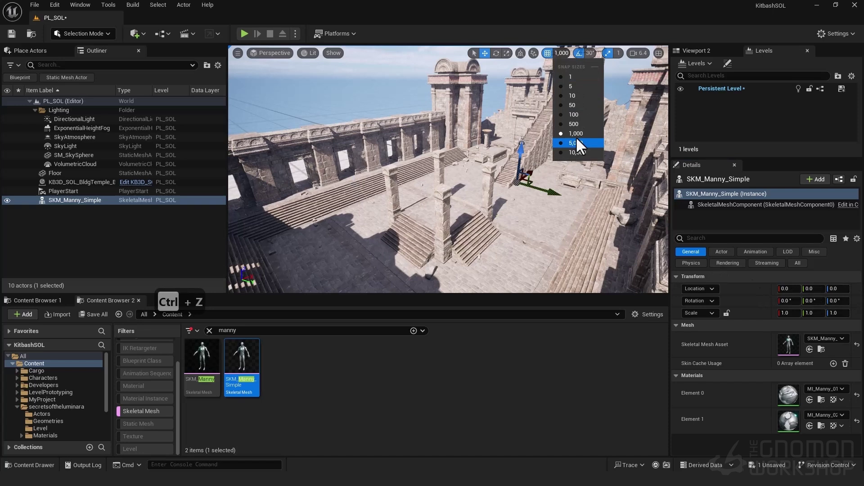
{"action": "left_click", "coordinate": [572, 96]}
{"action": "left_click_drag", "start_coordinate": [532, 180], "coordinate": [534, 213]}
{"action": "left_click", "coordinate": [553, 234]}
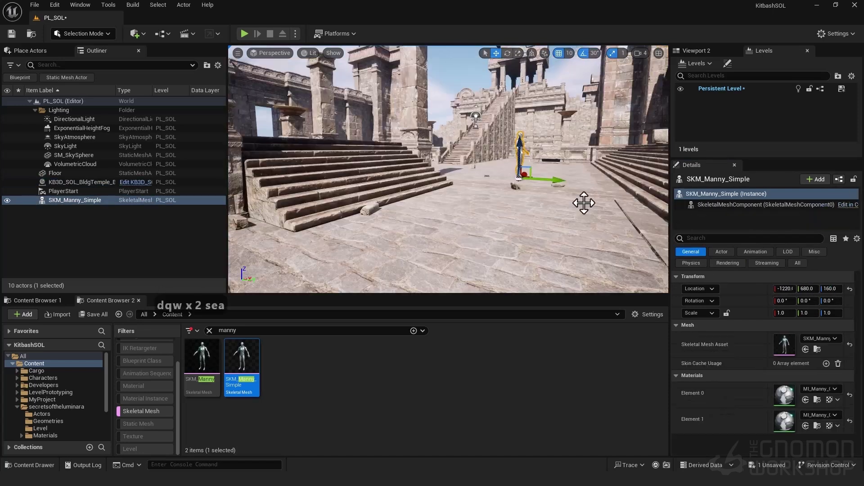
Step: Fly from the courtyard out to an elevated viewpoint to examine the mannequin's scale and the whole temple
{"action": "left_click", "coordinate": [607, 216]}
{"action": "mouse_move", "coordinate": [608, 216]}
{"action": "right_mouse_down"}
{"action": "mouse_move", "coordinate": [599, 214]}
{"action": "mouse_move", "coordinate": [614, 203]}
{"action": "right_mouse_up"}
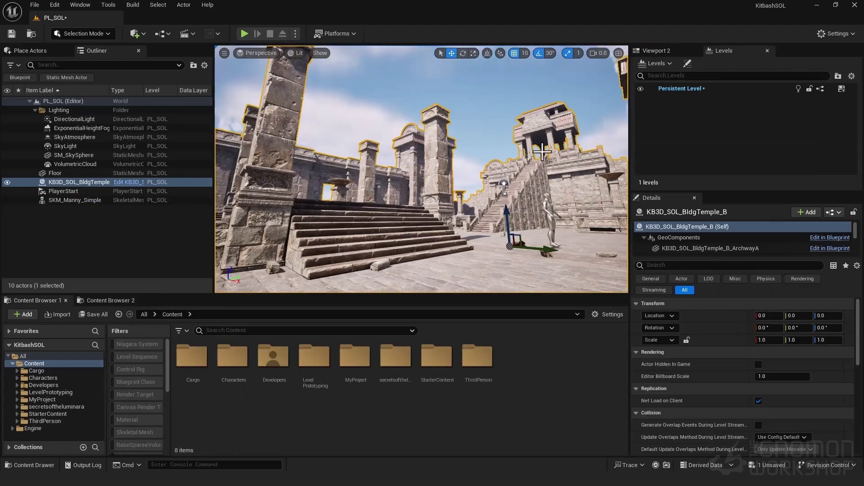
{"action": "key", "text": "s"}
{"action": "key", "text": "s"}
{"action": "key", "text": "s"}
{"action": "key", "text": "s"}
{"action": "key", "text": "s"}
{"action": "key", "text": "s"}
{"action": "key", "text": "s"}
{"action": "key", "text": "s"}
{"action": "key", "text": "s"}
{"action": "key", "text": "s"}
{"action": "mouse_move", "coordinate": [504, 154]}
{"action": "right_mouse_down"}
{"action": "mouse_move", "coordinate": [518, 173]}
{"action": "mouse_move", "coordinate": [489, 200]}
{"action": "mouse_move", "coordinate": [505, 153]}
{"action": "right_mouse_up"}
{"action": "scroll", "coordinate": [504, 154], "scroll_direction": "up", "scroll_amount": 10}
{"action": "key", "text": "e"}
{"action": "key", "text": "a"}
{"action": "key", "text": "d"}
{"action": "key", "text": "s"}
{"action": "key", "text": "e"}
{"action": "key", "text": "s"}
{"action": "key", "text": "q"}
{"action": "key", "text": "w"}
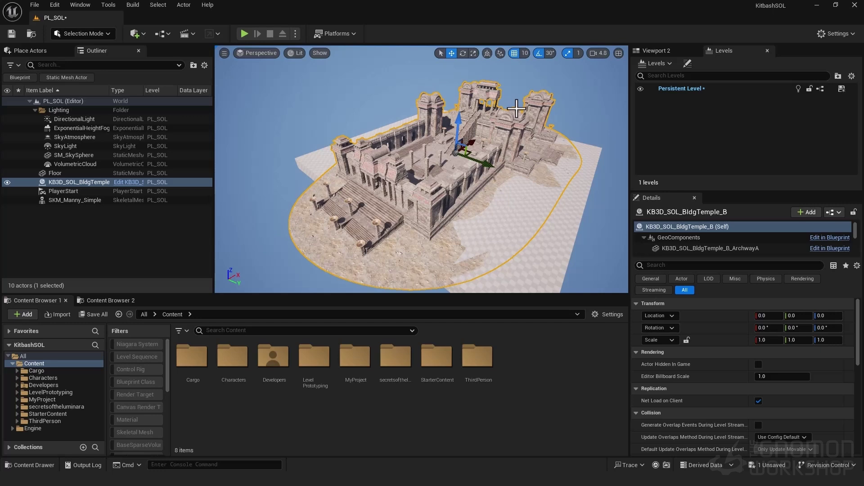
{"action": "left_click", "coordinate": [137, 30]}
{"action": "left_click", "coordinate": [139, 29]}
{"action": "left_click", "coordinate": [139, 34]}
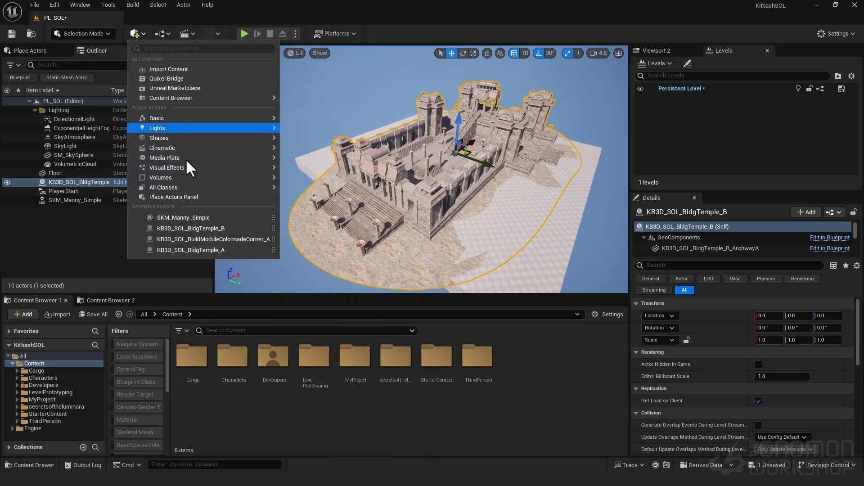
{"action": "mouse_move", "coordinate": [180, 118]}
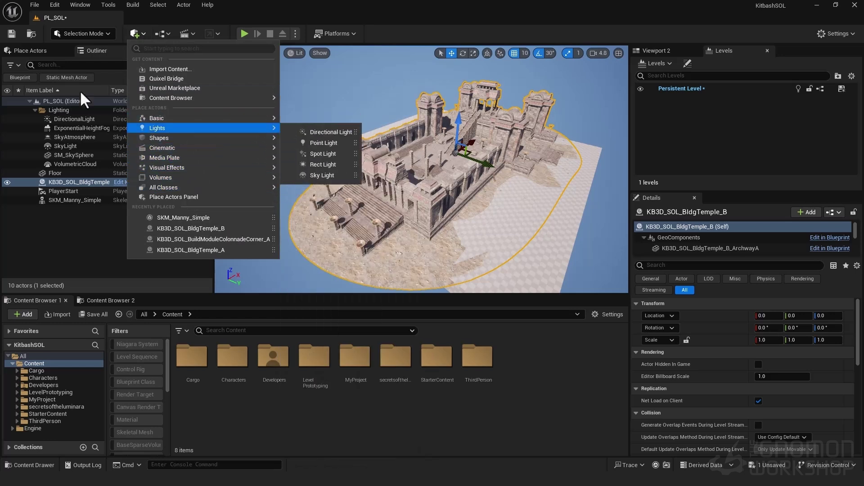
{"action": "left_click", "coordinate": [164, 17]}
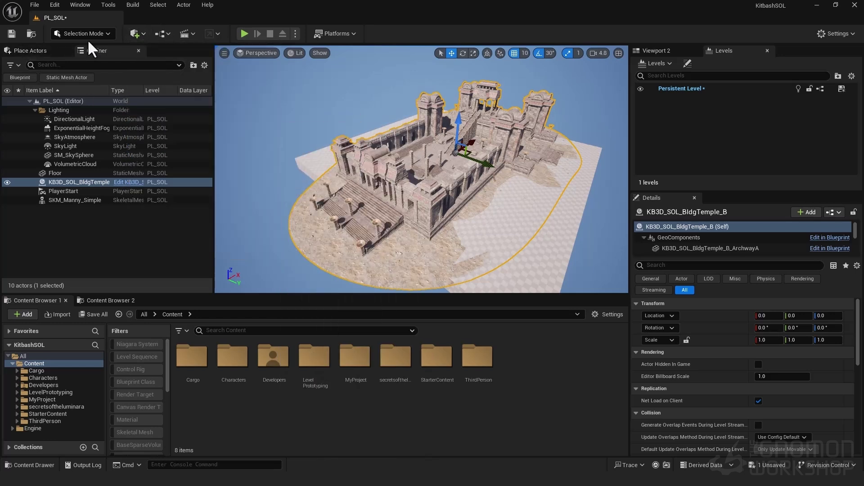
Step: Search the placeable actors for "cine ca" and place a Cine Camera Actor beside the temple
{"action": "left_click", "coordinate": [26, 52]}
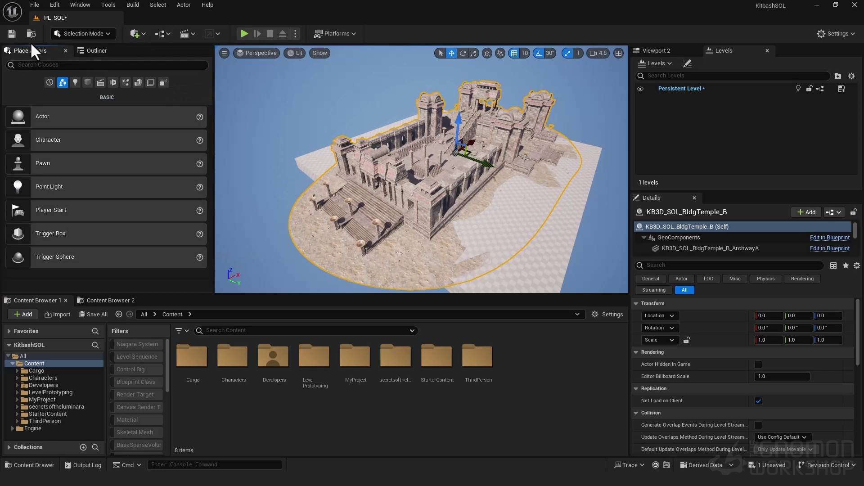
{"action": "left_click", "coordinate": [74, 5]}
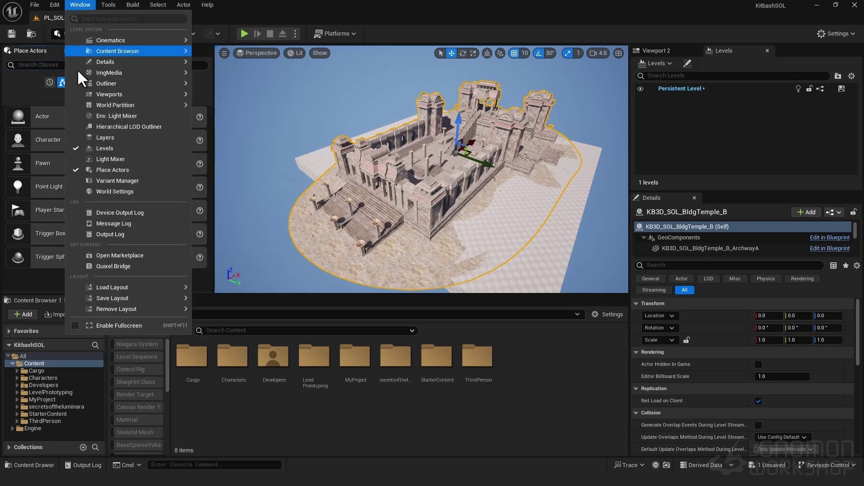
{"action": "left_click", "coordinate": [64, 82]}
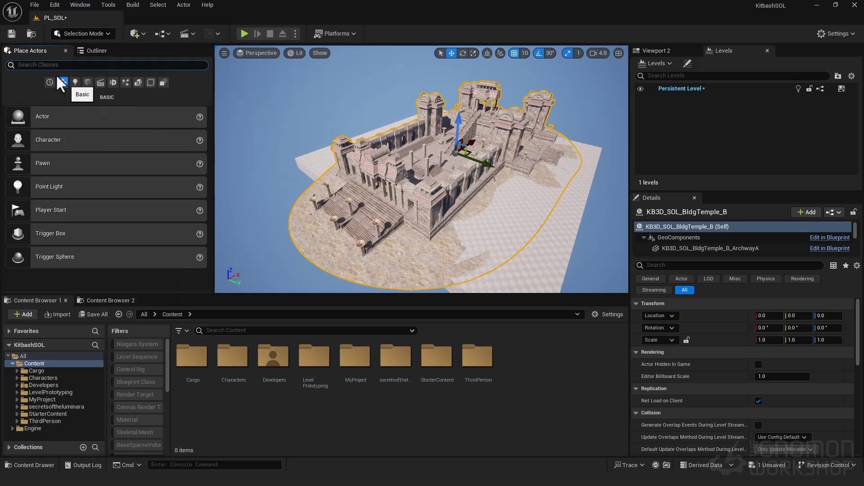
{"action": "type", "text": "cine ca"}
{"action": "key", "text": "ctrl+a"}
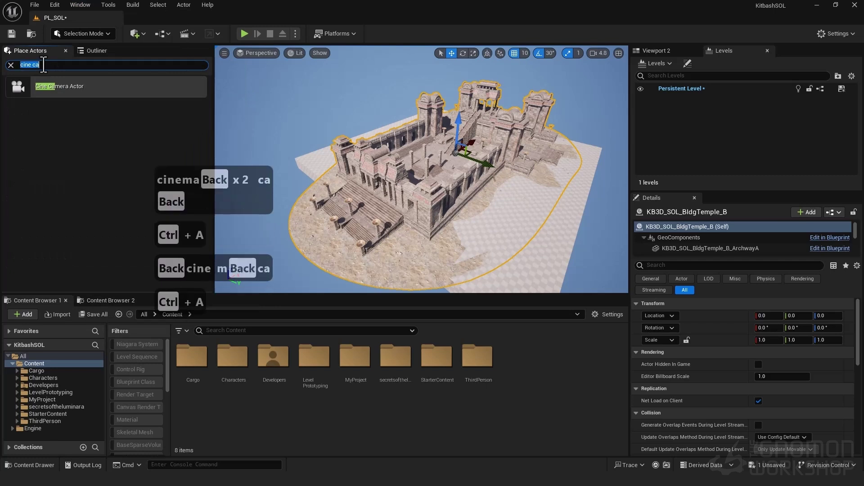
{"action": "left_click_drag", "start_coordinate": [70, 86], "coordinate": [384, 172]}
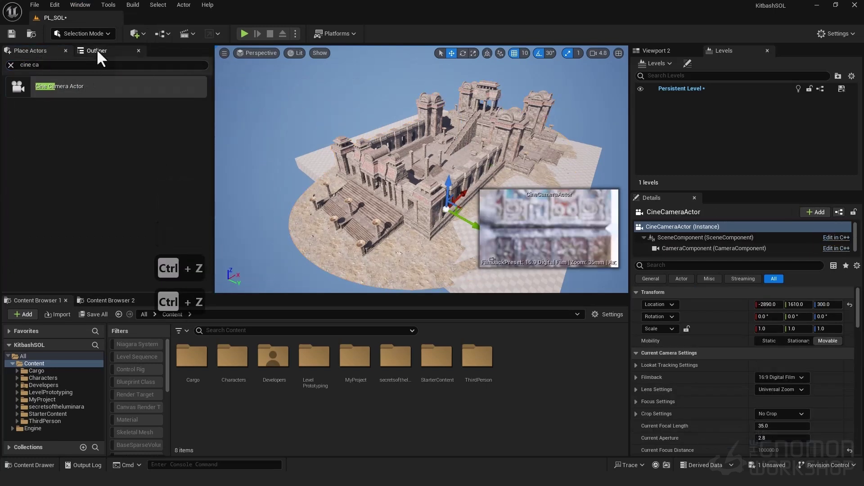
{"action": "left_click", "coordinate": [97, 50]}
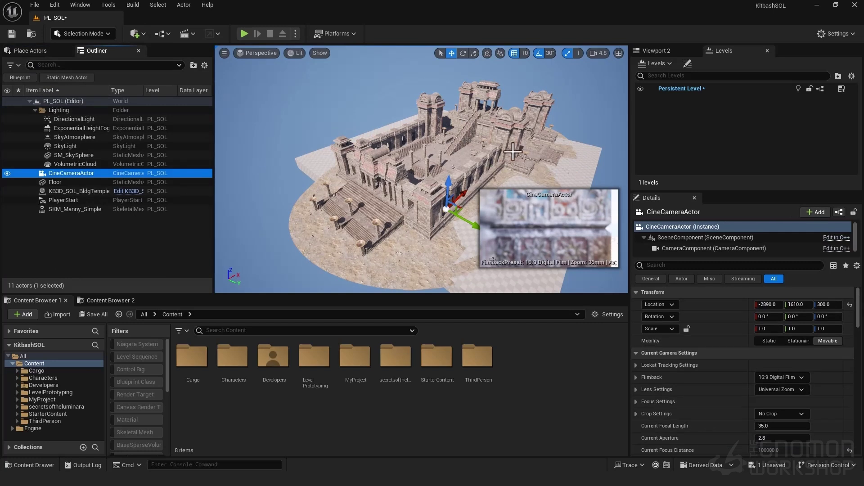
Step: Pilot the cine camera to about X -10565, Y 5613, Z 4290 to frame the whole temple from above its front corner, and stop piloting
{"action": "left_click", "coordinate": [260, 52]}
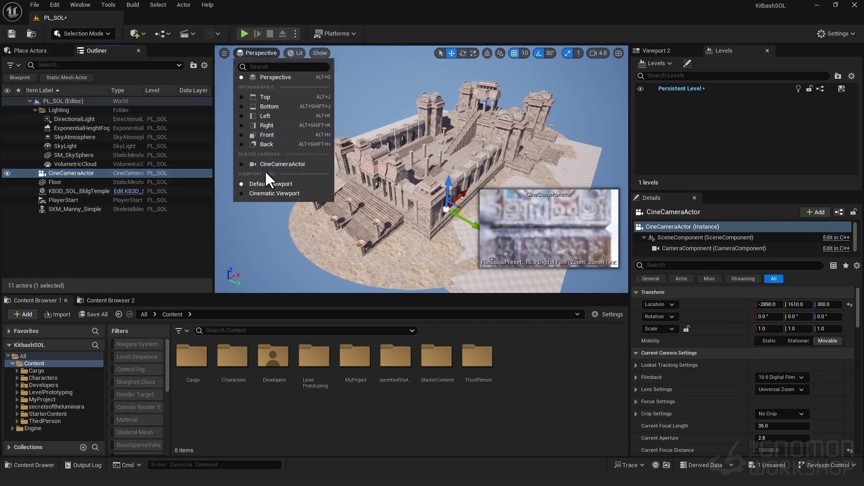
{"action": "left_click", "coordinate": [278, 165]}
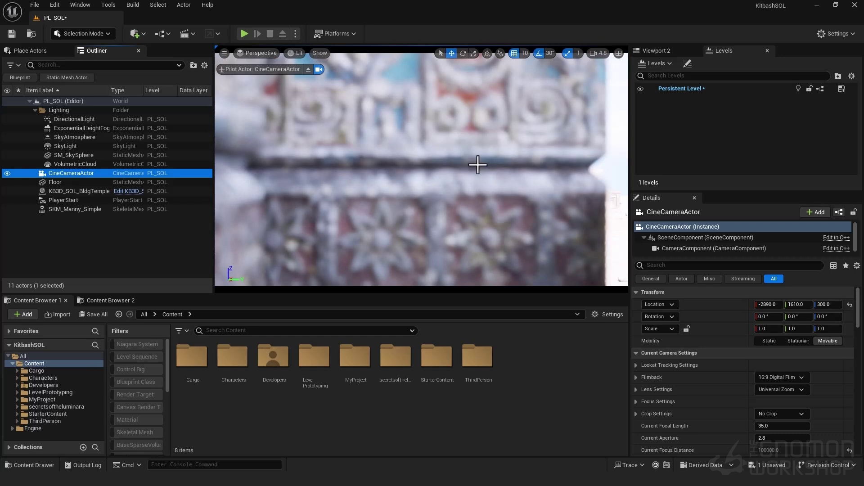
{"action": "right_click_drag", "start_coordinate": [465, 157], "coordinate": [414, 164]}
{"action": "key", "text": "s"}
{"action": "key", "text": "e"}
{"action": "key", "text": "a"}
{"action": "key", "text": "s"}
{"action": "key", "text": "s"}
{"action": "key", "text": "a"}
{"action": "right_click_drag", "start_coordinate": [427, 196], "coordinate": [452, 203]}
{"action": "key", "text": "e"}
{"action": "key", "text": "w"}
{"action": "key", "text": "w"}
{"action": "key", "text": "s"}
{"action": "key", "text": "d"}
{"action": "key", "text": "s"}
{"action": "key", "text": "a"}
{"action": "key", "text": "q"}
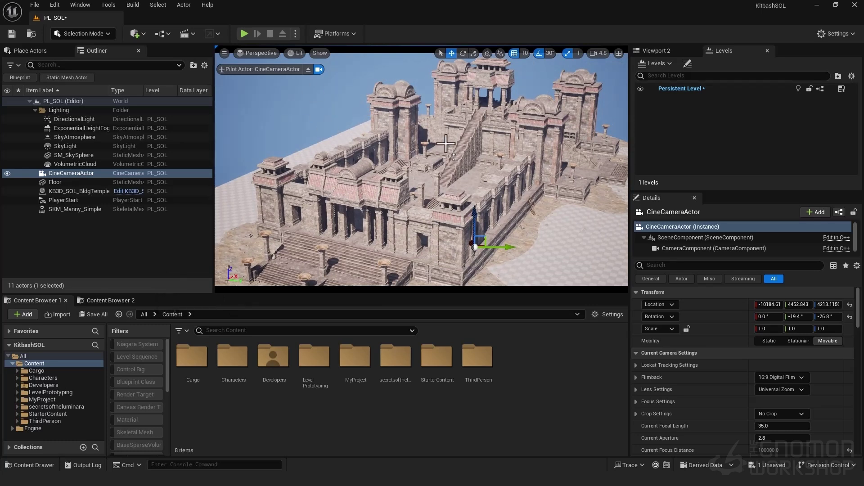
{"action": "key", "text": "s"}
{"action": "right_click_drag", "start_coordinate": [445, 144], "coordinate": [436, 140]}
{"action": "key", "text": "d"}
{"action": "scroll", "coordinate": [446, 145], "scroll_direction": "up", "scroll_amount": 2}
{"action": "key", "text": "w"}
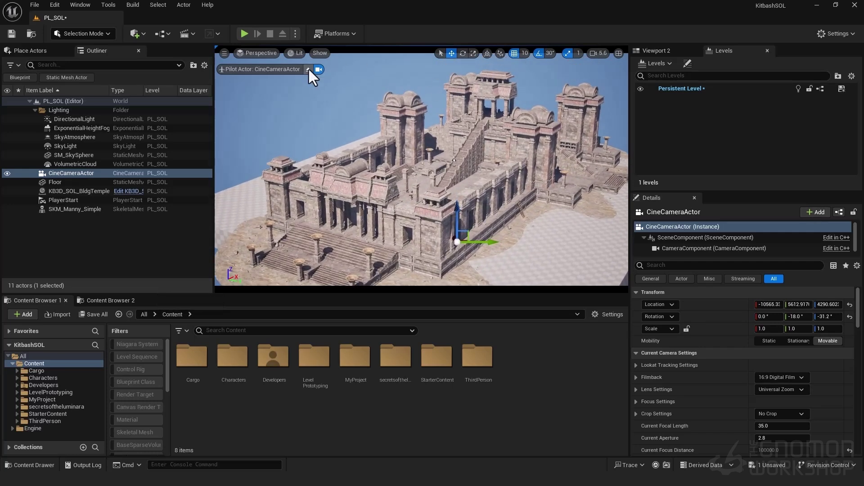
{"action": "left_click", "coordinate": [308, 69]}
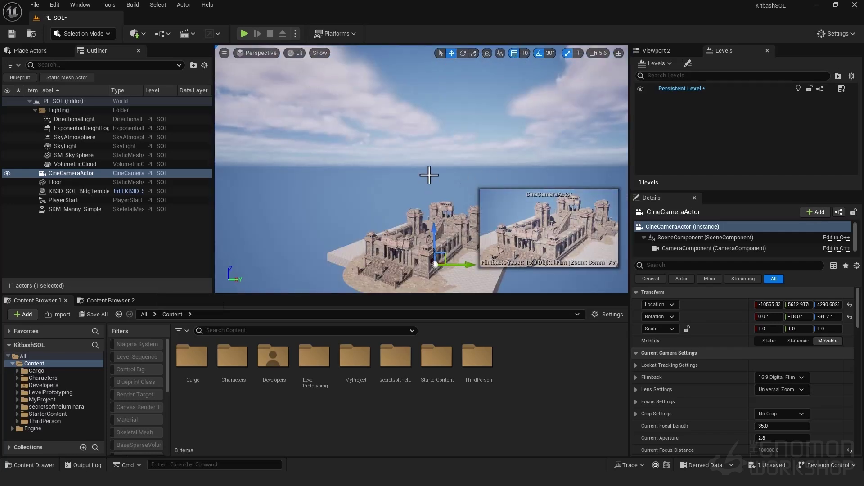
Step: Fly the perspective view back to examine where the cine camera sits relative to the temple
{"action": "right_click_drag", "start_coordinate": [429, 175], "coordinate": [439, 143]}
{"action": "scroll", "coordinate": [459, 148], "scroll_direction": "up", "scroll_amount": 4}
{"action": "key", "text": "a"}
{"action": "key", "text": "d"}
{"action": "key", "text": "s"}
{"action": "key", "text": "s"}
{"action": "key", "text": "s"}
{"action": "key", "text": "s"}
{"action": "key", "text": "s"}
{"action": "key", "text": "s"}
{"action": "key", "text": "s"}
{"action": "key", "text": "a"}
{"action": "key", "text": "w"}
{"action": "key", "text": "q"}
{"action": "key", "text": "s"}
{"action": "key", "text": "d"}
{"action": "key", "text": "a"}
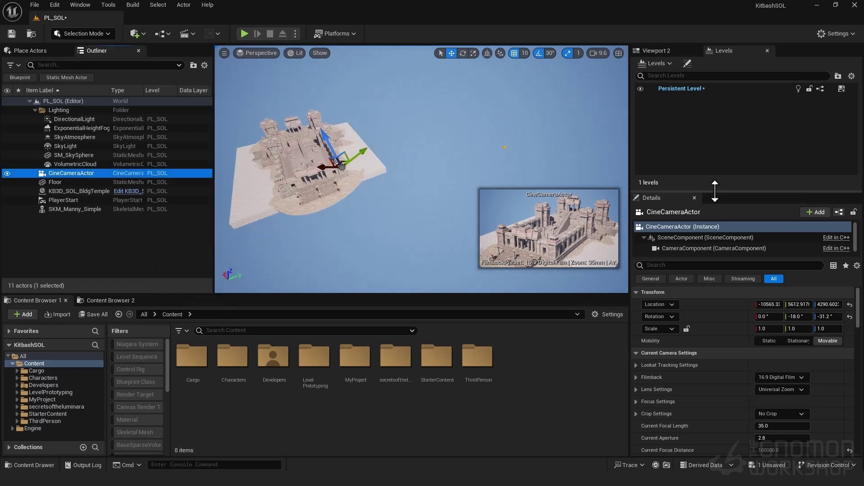
Step: Set the cine camera's filmback to 16:9 DSLR and its current focal length to 18
{"action": "left_click_drag", "start_coordinate": [714, 191], "coordinate": [713, 105]}
{"action": "key", "text": "ctrl+z"}
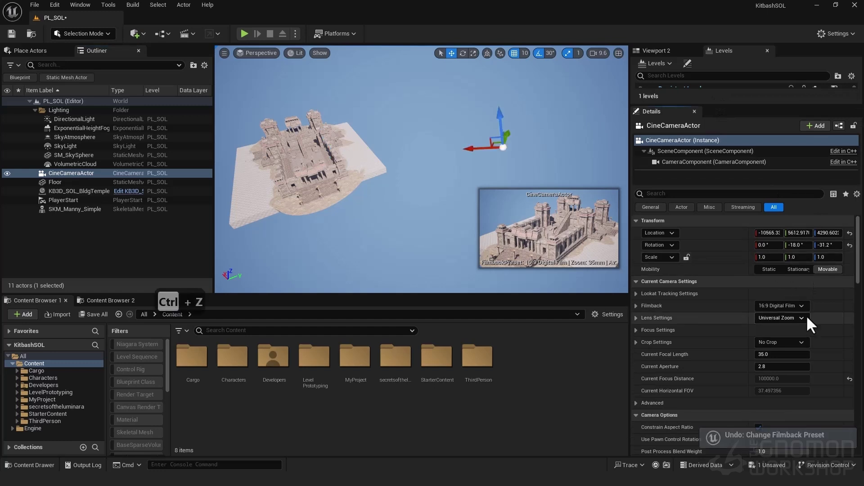
{"action": "left_click", "coordinate": [782, 305]}
{"action": "left_click", "coordinate": [777, 340]}
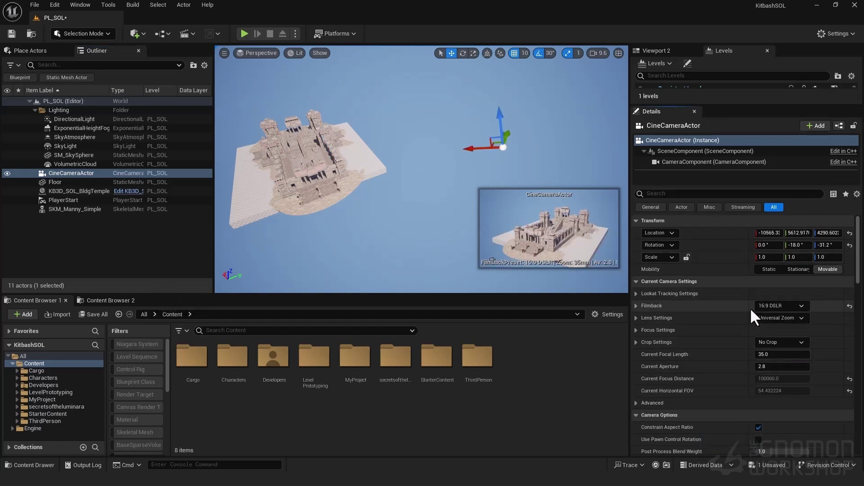
{"action": "left_click", "coordinate": [773, 355]}
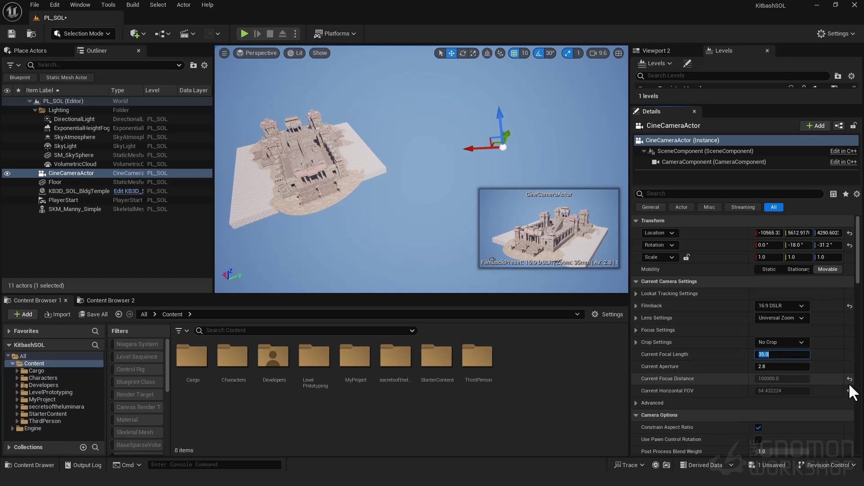
{"action": "type", "text": "18"}
{"action": "key", "text": "Return"}
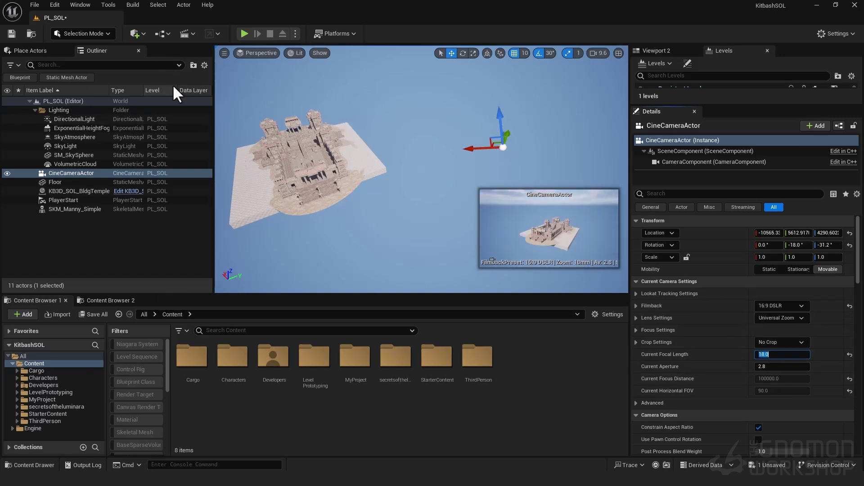
Step: Look through the cine camera and pilot it in over the temple's inner courtyard
{"action": "left_click", "coordinate": [261, 53]}
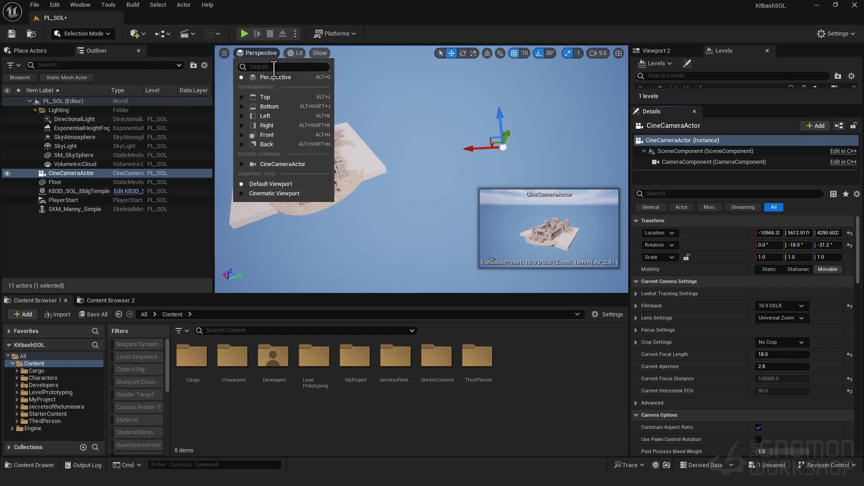
{"action": "left_click", "coordinate": [270, 166]}
{"action": "key", "text": "w"}
{"action": "key", "text": "e"}
{"action": "key", "text": "s"}
{"action": "key", "text": "d"}
{"action": "key", "text": "w"}
{"action": "key", "text": "d"}
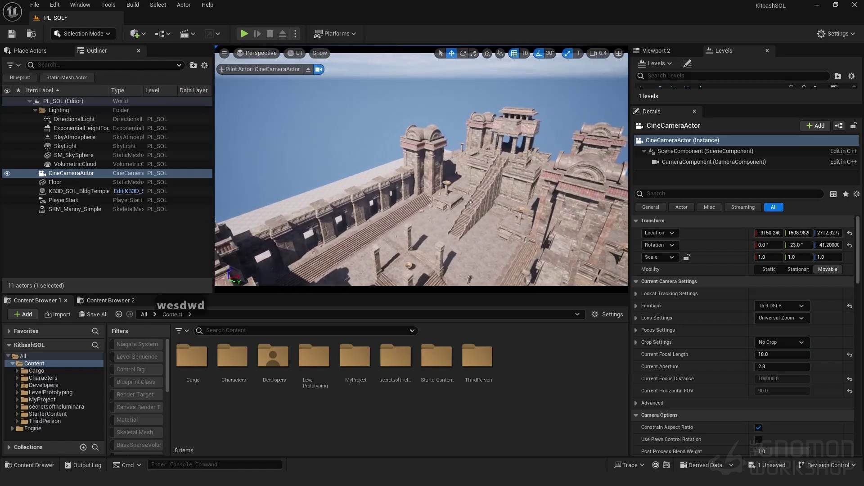
{"action": "key", "text": "q"}
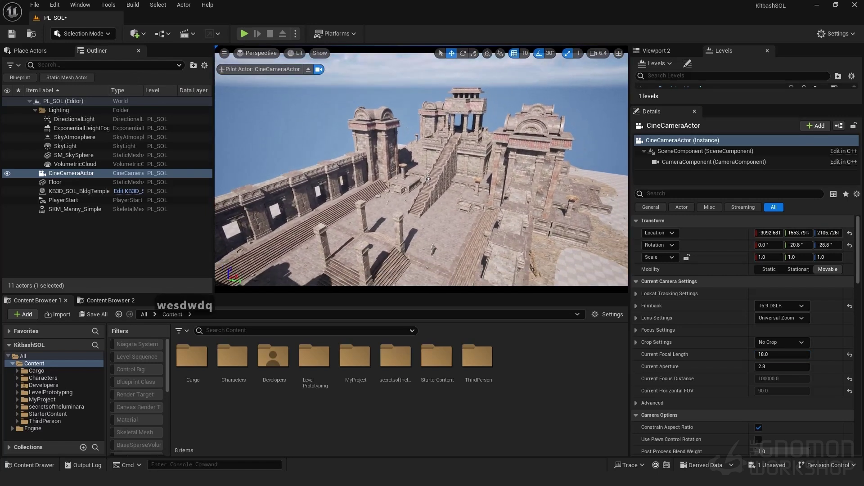
Step: Refine the camera's framing of the courtyard and staircase at about X -3278, Y 1352, Z 1788, and clear the selection
{"action": "key", "text": "a"}
{"action": "key", "text": "a"}
{"action": "key", "text": "d"}
{"action": "key", "text": "s"}
{"action": "key", "text": "a"}
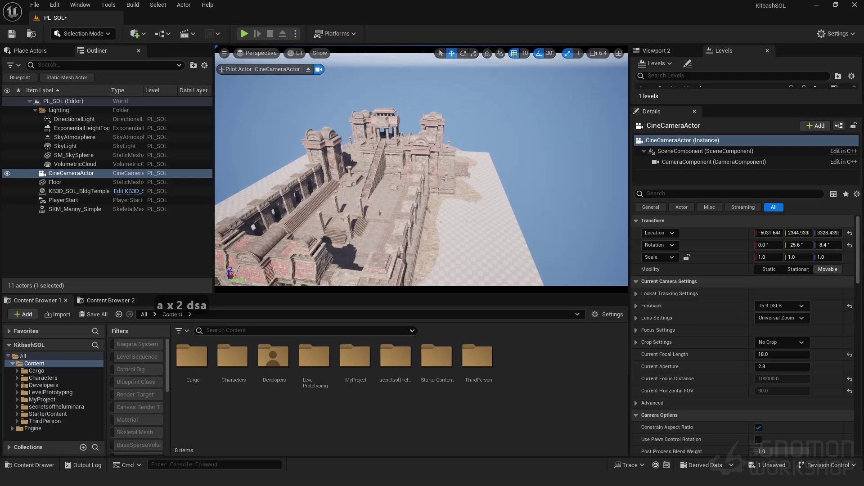
{"action": "key", "text": "a"}
{"action": "key", "text": "a"}
{"action": "key", "text": "a"}
{"action": "key", "text": "a"}
{"action": "key", "text": "a"}
{"action": "key", "text": "a"}
{"action": "key", "text": "a"}
{"action": "key", "text": "a"}
{"action": "key", "text": "a"}
{"action": "key", "text": "a"}
{"action": "key", "text": "d"}
{"action": "key", "text": "d"}
{"action": "key", "text": "d"}
{"action": "key", "text": "d"}
{"action": "key", "text": "d"}
{"action": "key", "text": "q"}
{"action": "key", "text": "e"}
{"action": "key", "text": "w"}
{"action": "key", "text": "w"}
{"action": "key", "text": "w"}
{"action": "key", "text": "q"}
{"action": "key", "text": "q"}
{"action": "key", "text": "e"}
{"action": "key", "text": "s"}
{"action": "key", "text": "q"}
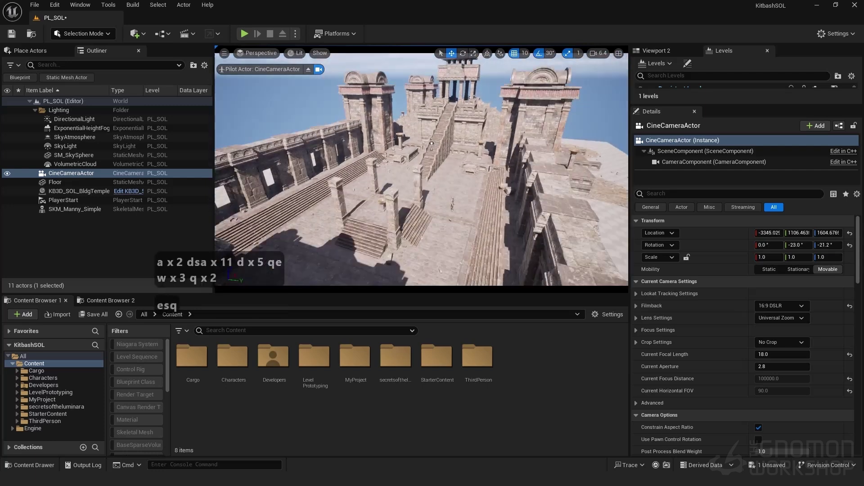
{"action": "key", "text": "e"}
{"action": "key", "text": "w"}
{"action": "key", "text": "w"}
{"action": "key", "text": "s"}
{"action": "key", "text": "q"}
{"action": "key", "text": "q"}
{"action": "key", "text": "s"}
{"action": "key", "text": "s"}
{"action": "key", "text": "w"}
{"action": "scroll", "coordinate": [421, 169], "scroll_direction": "down", "scroll_amount": 3}
{"action": "key", "text": "s"}
{"action": "key", "text": "d"}
{"action": "key", "text": "a"}
{"action": "right_click_drag", "start_coordinate": [421, 169], "coordinate": [415, 168]}
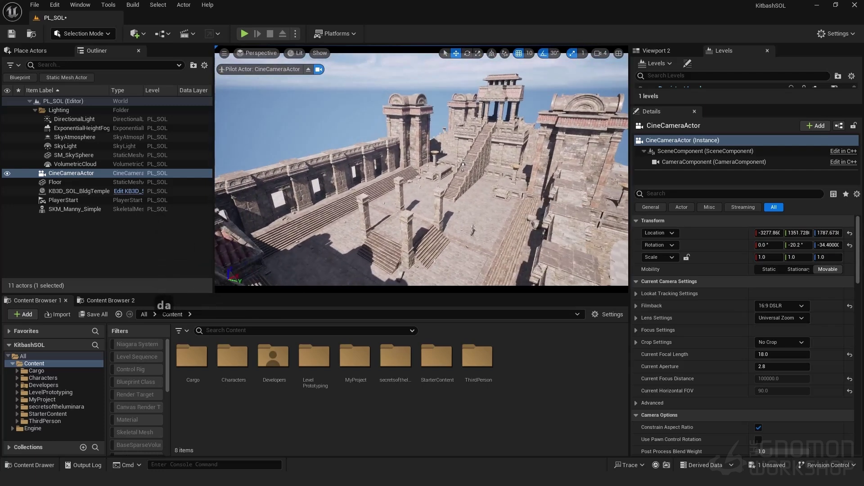
{"action": "key", "text": "Escape"}
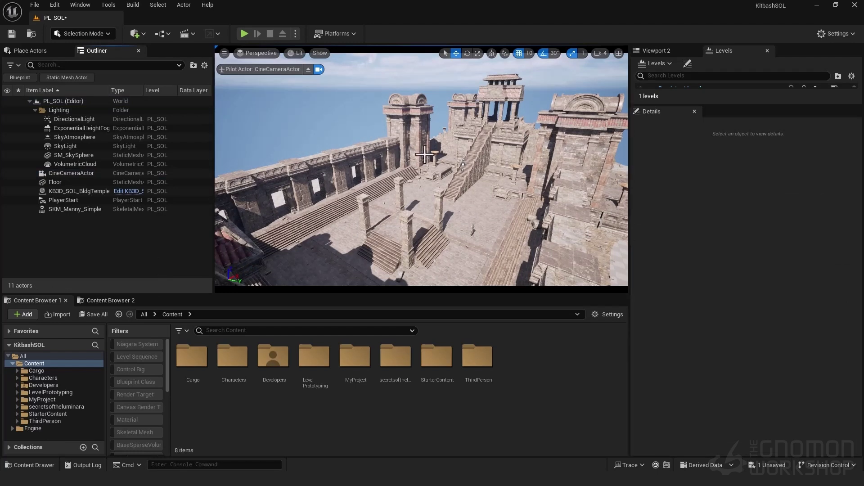
Step: Exit and re-enter the cine camera's view, and fine-tune its angle on the courtyard
{"action": "right_click_drag", "start_coordinate": [410, 155], "coordinate": [432, 173]}
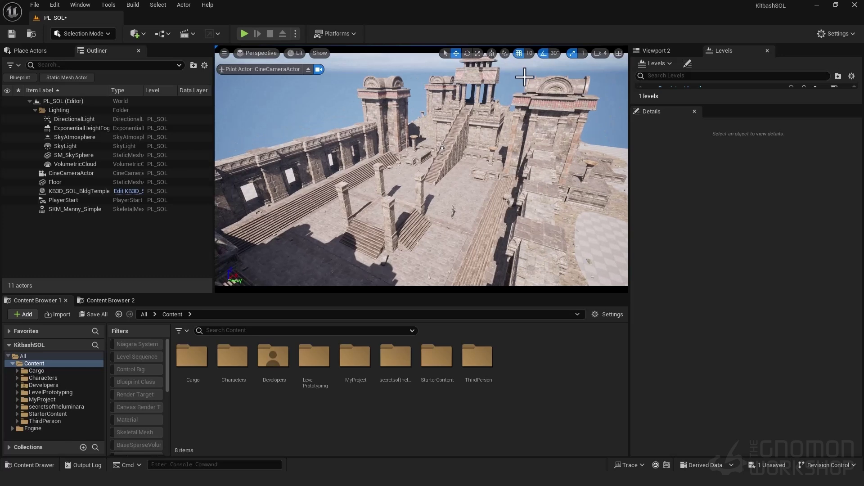
{"action": "left_click", "coordinate": [308, 70]}
{"action": "left_click", "coordinate": [257, 53]}
{"action": "left_click", "coordinate": [261, 200]}
{"action": "key", "text": "ctrl+z"}
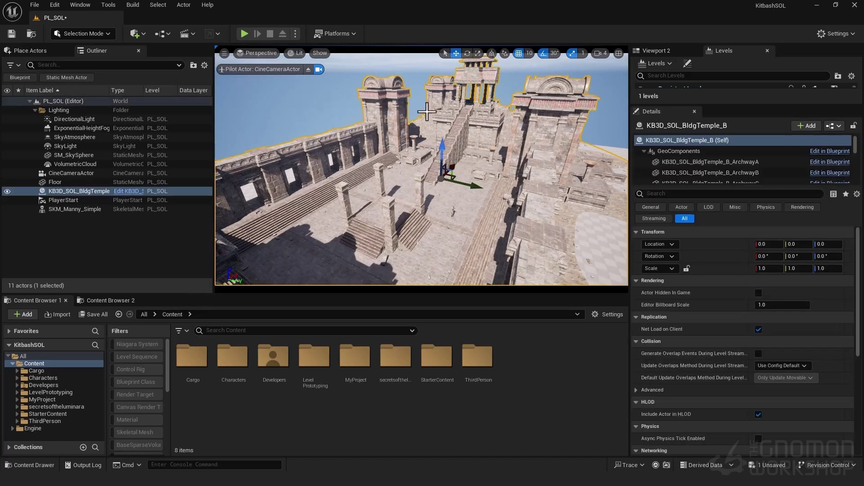
{"action": "mouse_move", "coordinate": [450, 113]}
{"action": "right_mouse_down"}
{"action": "mouse_move", "coordinate": [426, 113]}
{"action": "mouse_move", "coordinate": [436, 109]}
{"action": "right_mouse_up"}
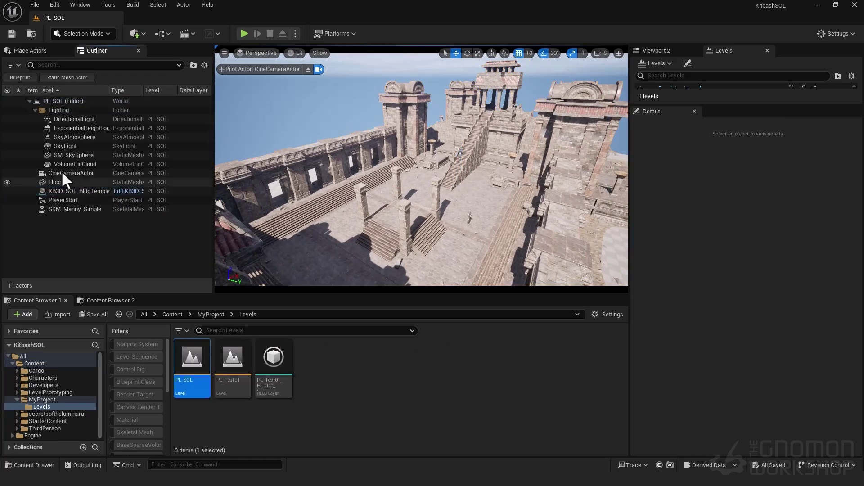
Step: Lock the movement of the CineCameraActor so its transform cannot be edited
{"action": "left_click", "coordinate": [61, 173]}
{"action": "right_click", "coordinate": [66, 174]}
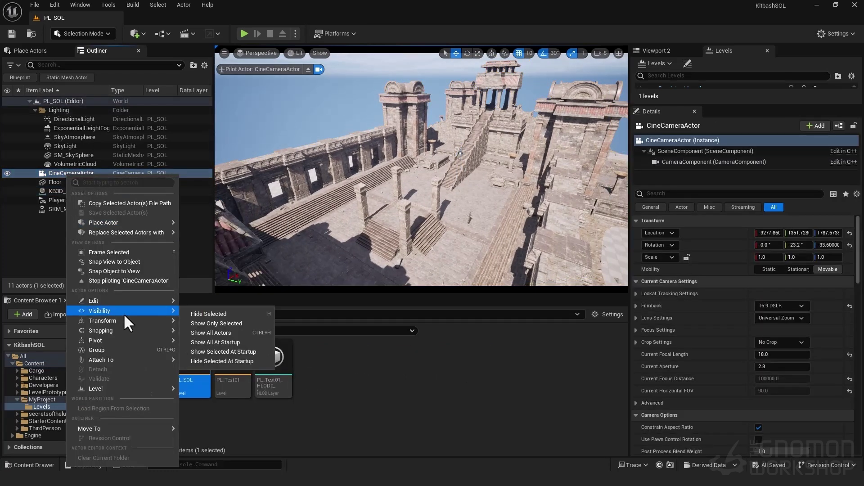
{"action": "mouse_move", "coordinate": [120, 319]}
{"action": "left_click", "coordinate": [220, 368]}
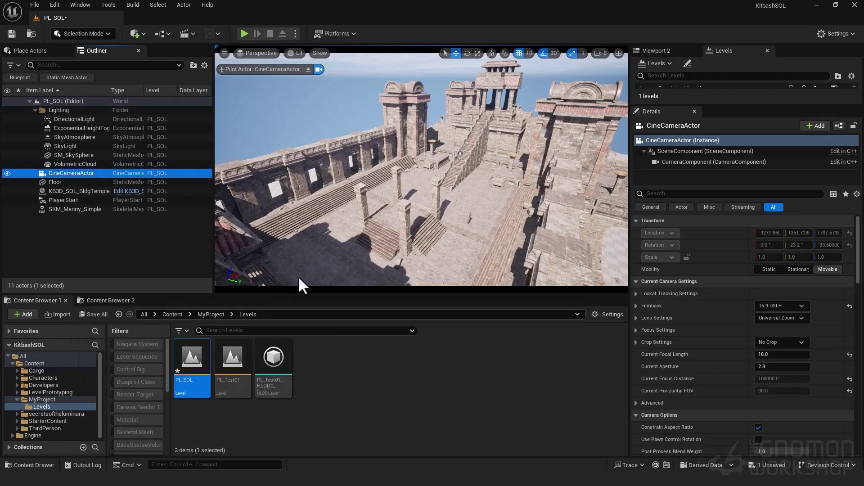
Step: Test the locked cine camera while piloting it, exit its view, and select the camera actor in the temple scene
{"action": "right_click_drag", "start_coordinate": [439, 149], "coordinate": [439, 149]}
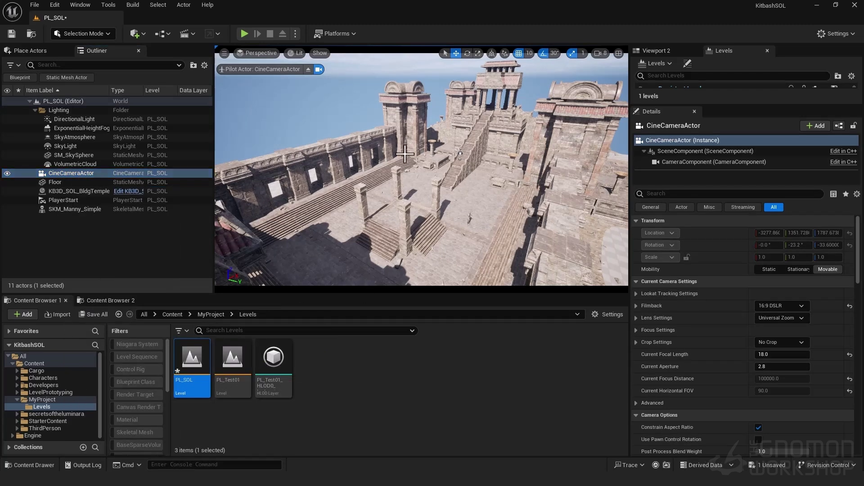
{"action": "left_click", "coordinate": [307, 69]}
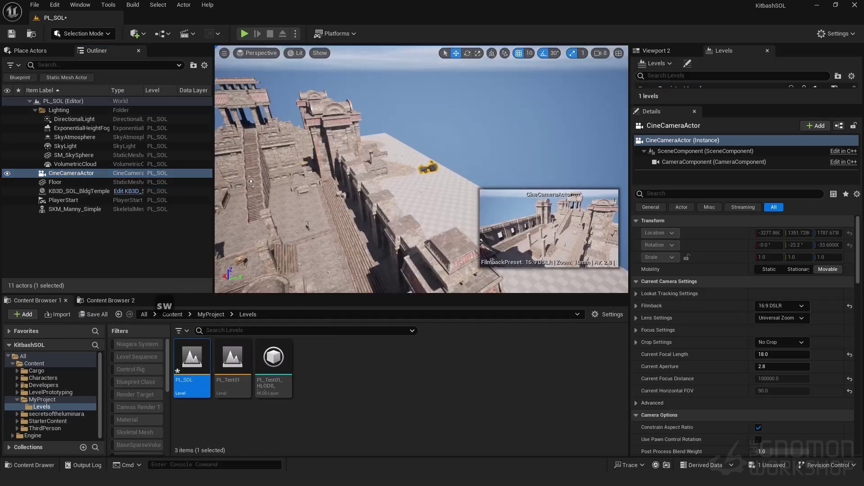
{"action": "left_click", "coordinate": [435, 176]}
{"action": "left_click", "coordinate": [429, 168]}
{"action": "right_click_drag", "start_coordinate": [439, 187], "coordinate": [420, 196]}
{"action": "key", "text": "w"}
{"action": "key", "text": "d"}
{"action": "key", "text": "w"}
{"action": "key", "text": "e"}
{"action": "key", "text": "w"}
{"action": "right_click_drag", "start_coordinate": [400, 157], "coordinate": [400, 157]}
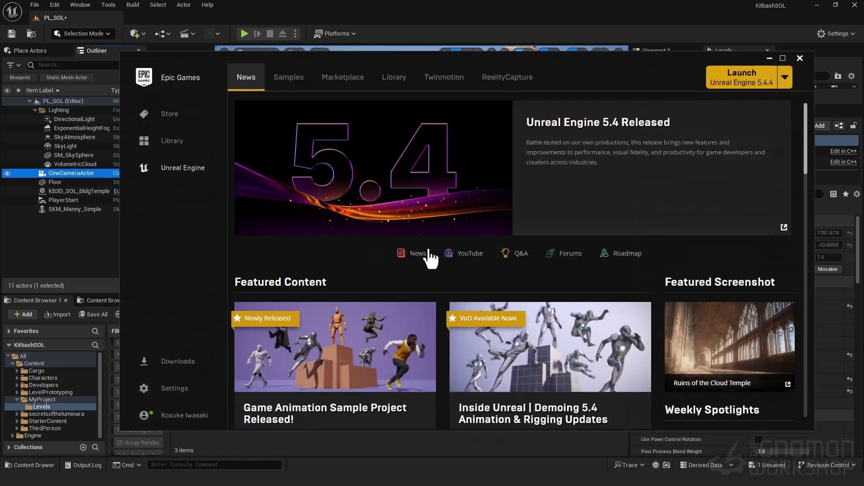
Step: Switch to the Epic Games Launcher and create an ElectricDreamsEnv project from the Electric Dreams Env sample for engine version 5.4
{"action": "left_click", "coordinate": [286, 77]}
{"action": "scroll", "coordinate": [504, 252], "scroll_direction": "down", "scroll_amount": 4}
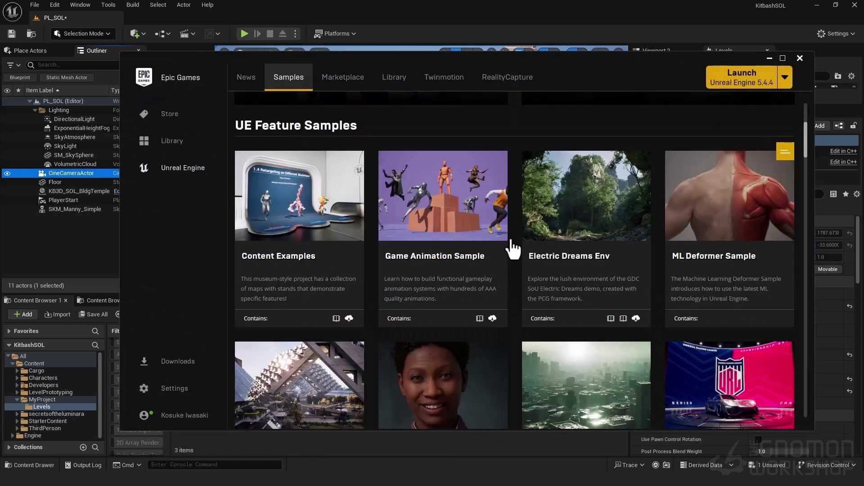
{"action": "left_click", "coordinate": [626, 284]}
{"action": "scroll", "coordinate": [628, 293], "scroll_direction": "down", "scroll_amount": 2}
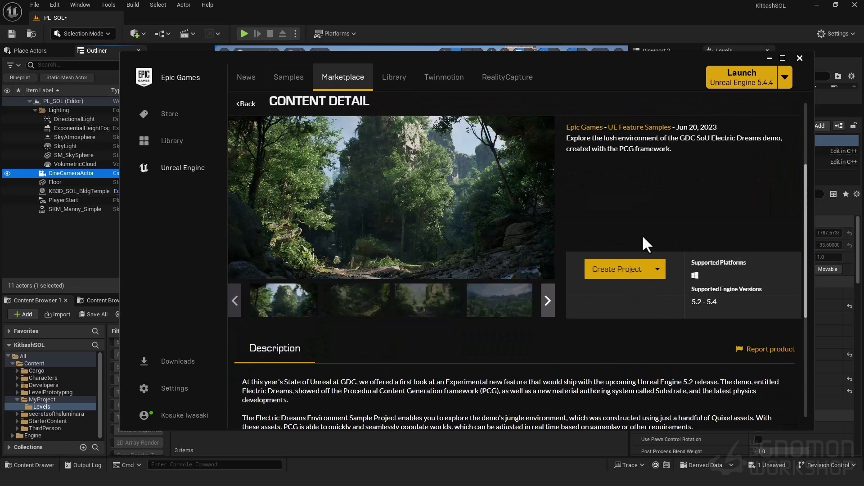
{"action": "scroll", "coordinate": [616, 211], "scroll_direction": "up", "scroll_amount": 1}
{"action": "left_click", "coordinate": [623, 312]}
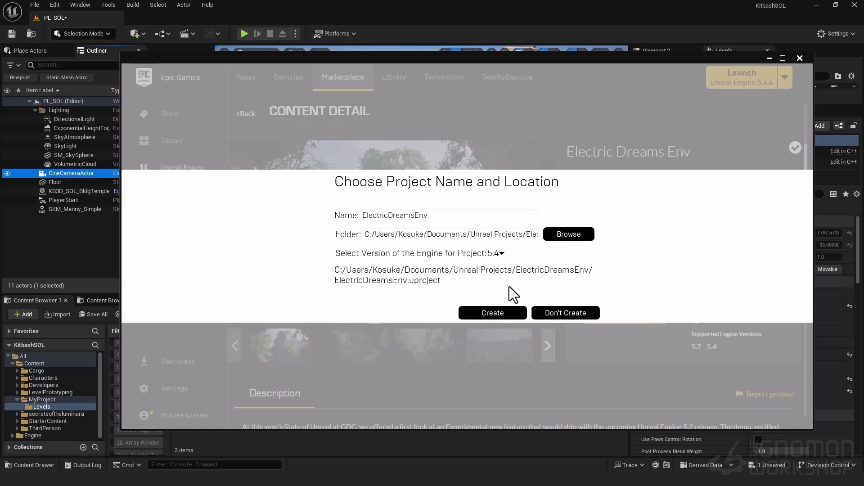
{"action": "left_click", "coordinate": [492, 313]}
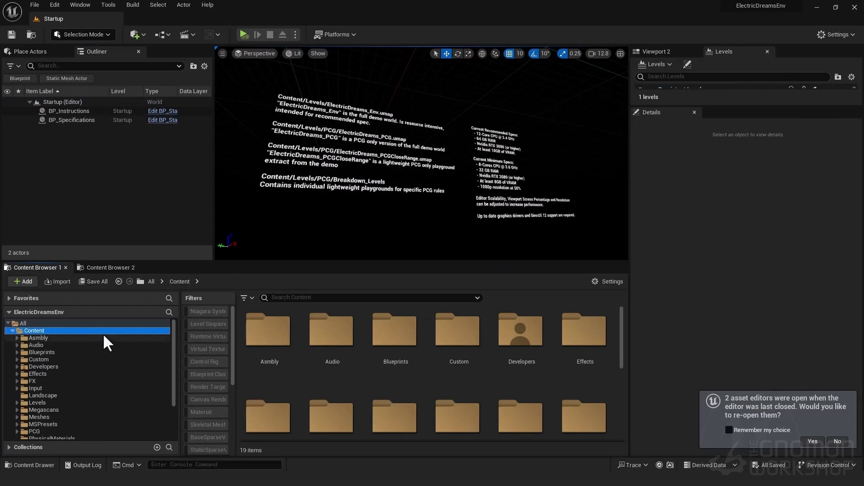
Step: In the ElectricDreamsEnv project, filter the Asmbly folder to Blueprint Class assets and select all of them
{"action": "left_click", "coordinate": [38, 338]}
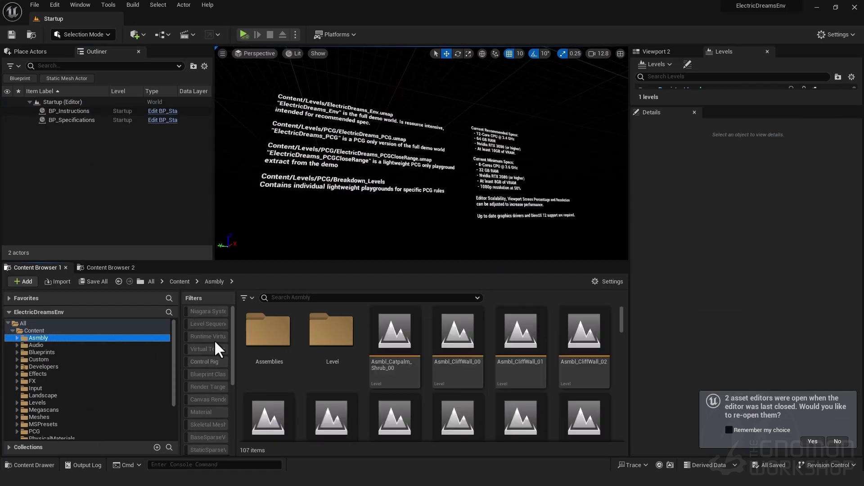
{"action": "scroll", "coordinate": [232, 325], "scroll_direction": "down", "scroll_amount": 1}
{"action": "left_click", "coordinate": [203, 337]}
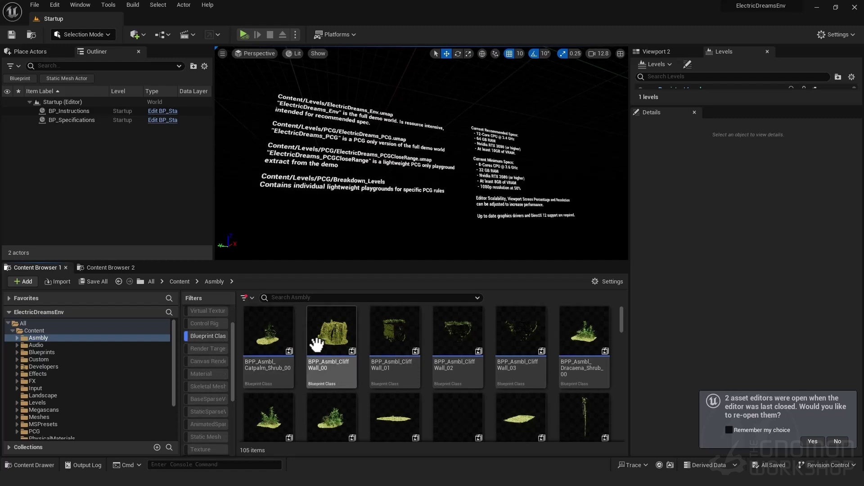
{"action": "scroll", "coordinate": [525, 376], "scroll_direction": "down", "scroll_amount": 2}
{"action": "key", "text": "ctrl+a"}
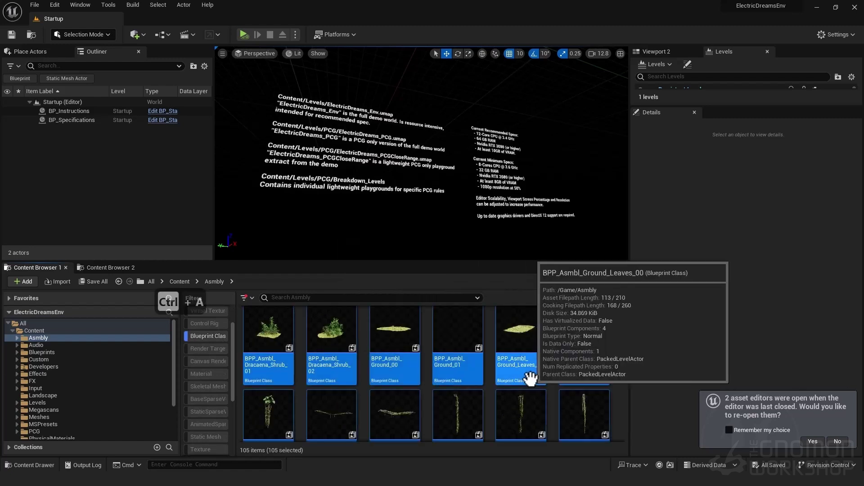
Step: Migrate the selected Blueprint assets with all their dependencies into the Content folder of the KitbashSOL project under Desktop/Kitbash_SOL
{"action": "right_click", "coordinate": [285, 330]}
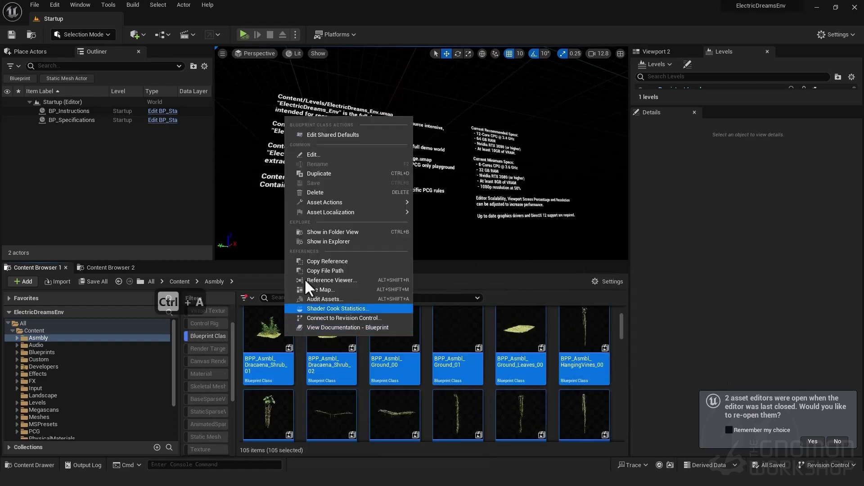
{"action": "mouse_move", "coordinate": [323, 202]}
{"action": "left_click", "coordinate": [446, 265]}
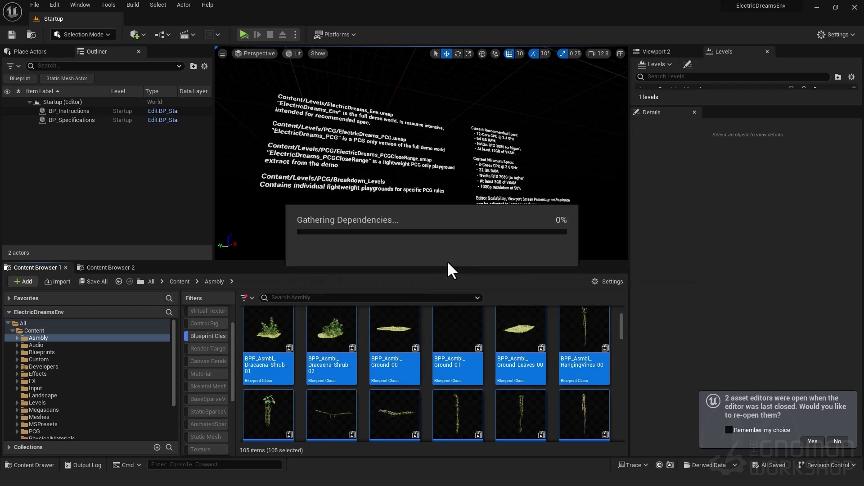
{"action": "left_click_drag", "start_coordinate": [560, 158], "coordinate": [566, 336]}
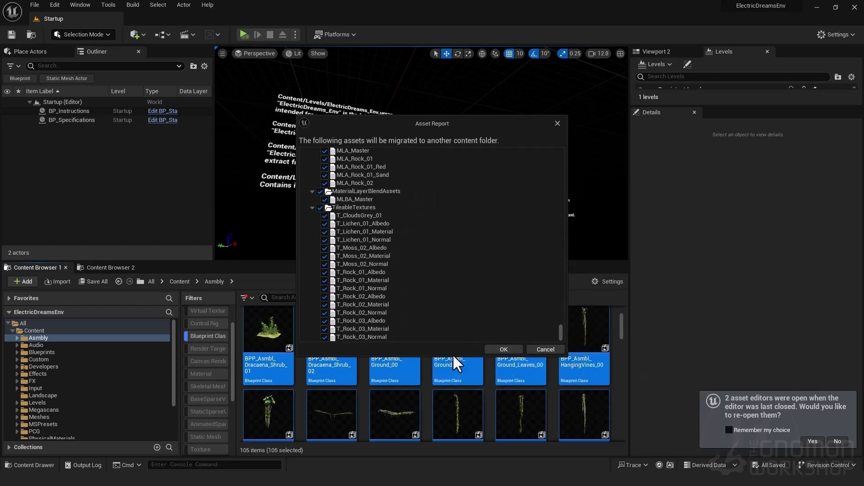
{"action": "left_click", "coordinate": [505, 349]}
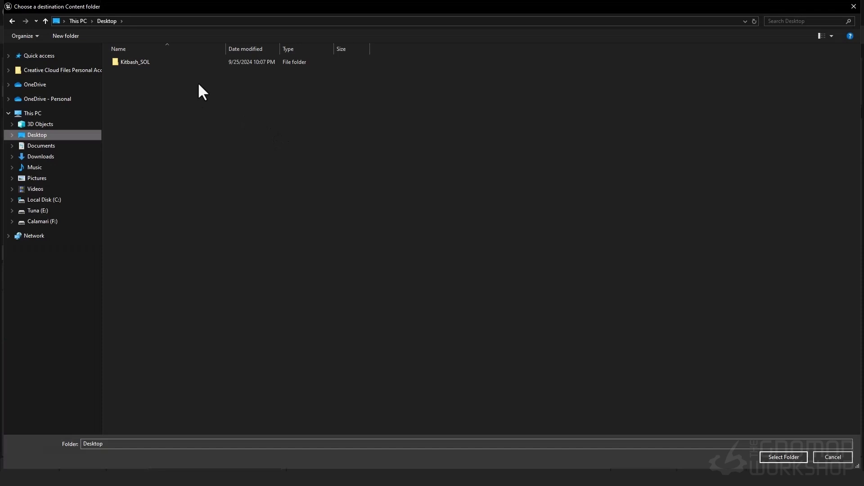
{"action": "double_click", "coordinate": [155, 61]}
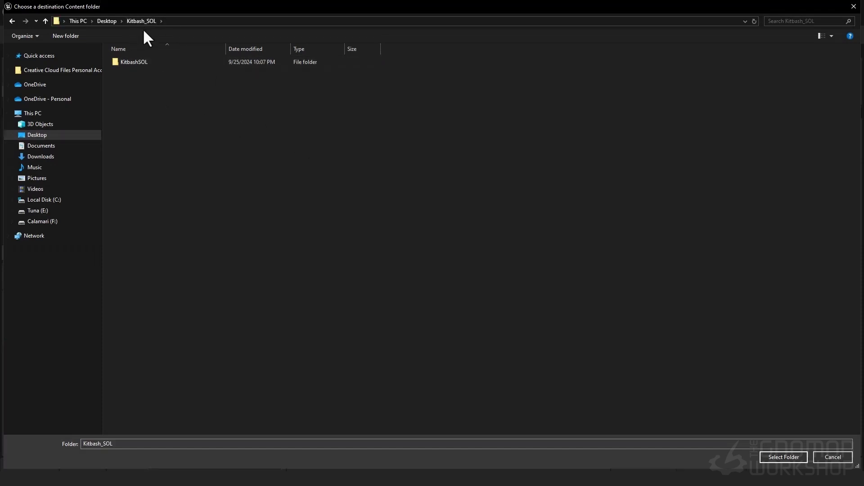
{"action": "double_click", "coordinate": [176, 62]}
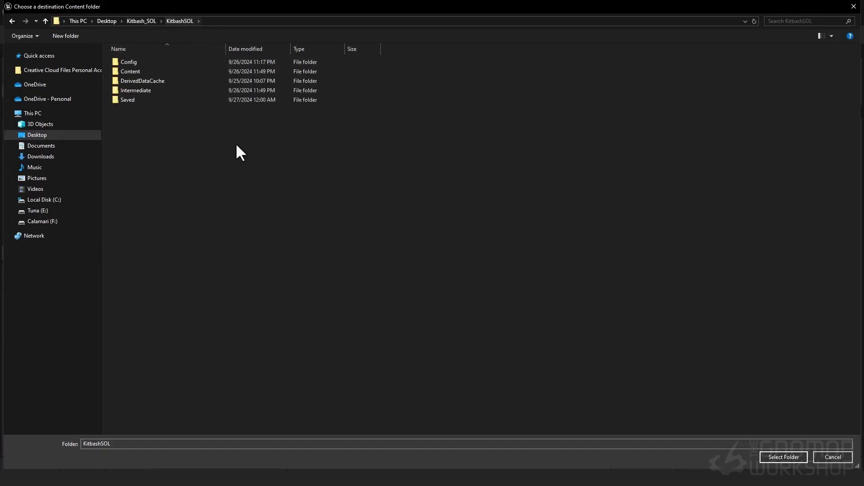
{"action": "left_click", "coordinate": [132, 74]}
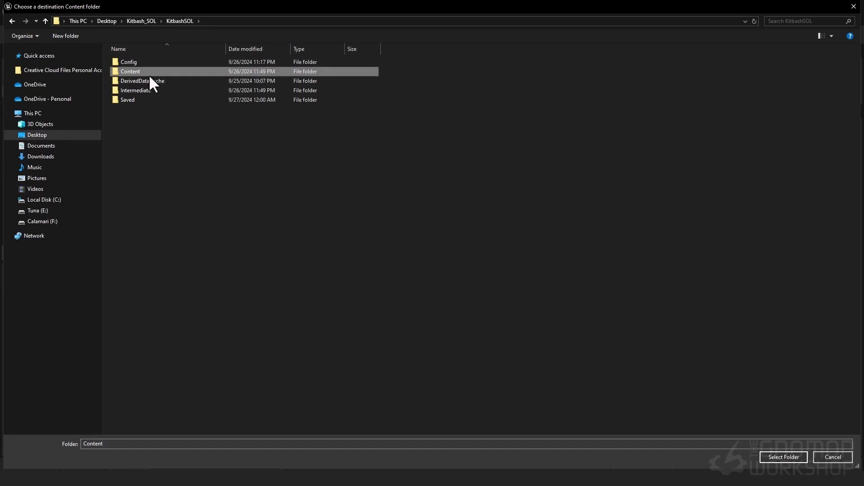
{"action": "left_click", "coordinate": [787, 457]}
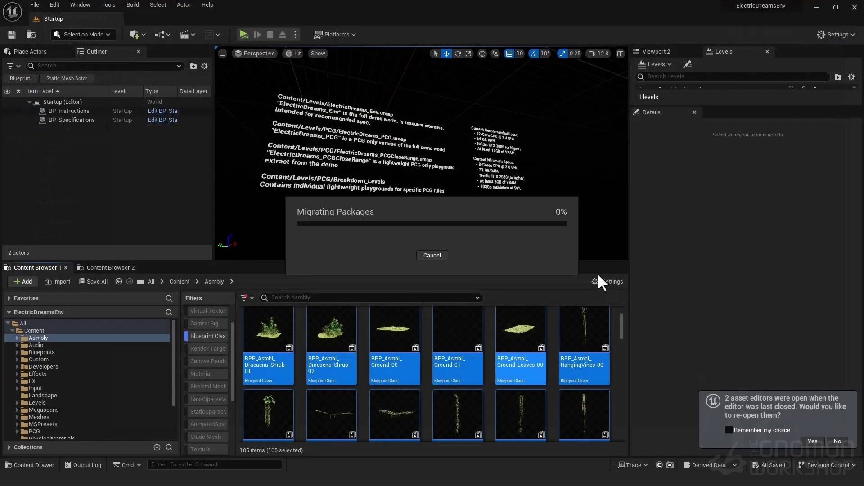
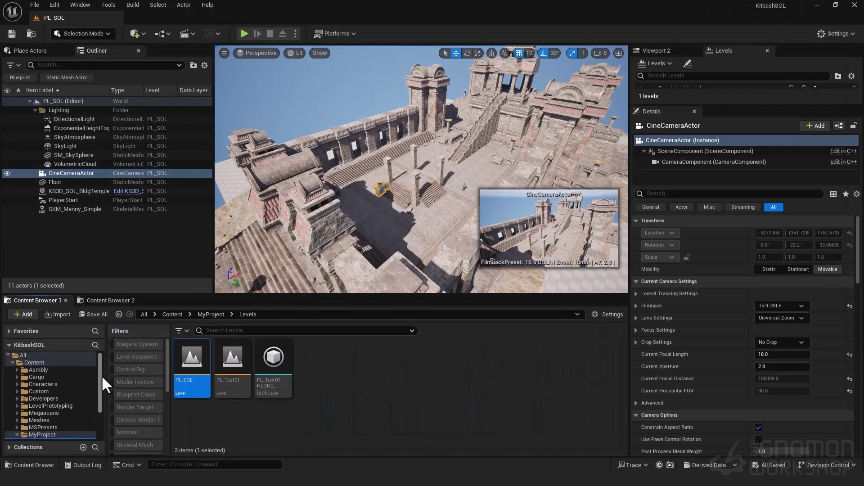
Step: Back in KitbashSOL, review the folders under Content and set the MyProject folder's color to magenta
{"action": "left_click", "coordinate": [38, 364]}
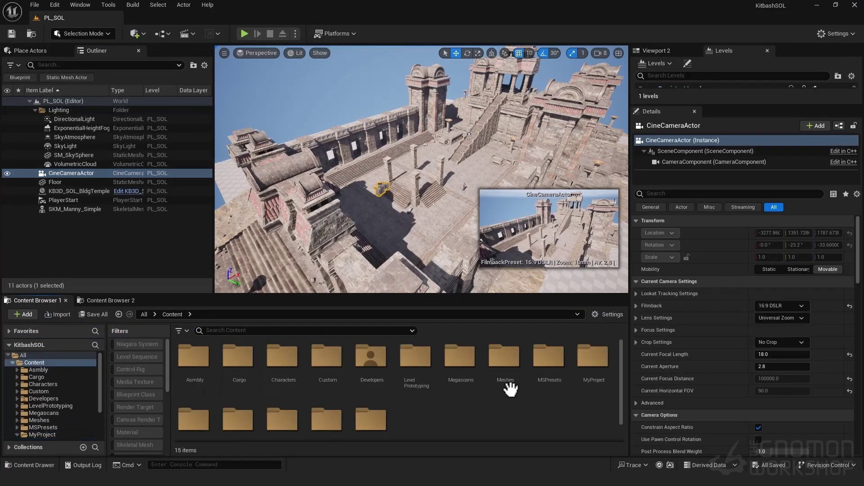
{"action": "left_click", "coordinate": [194, 360]}
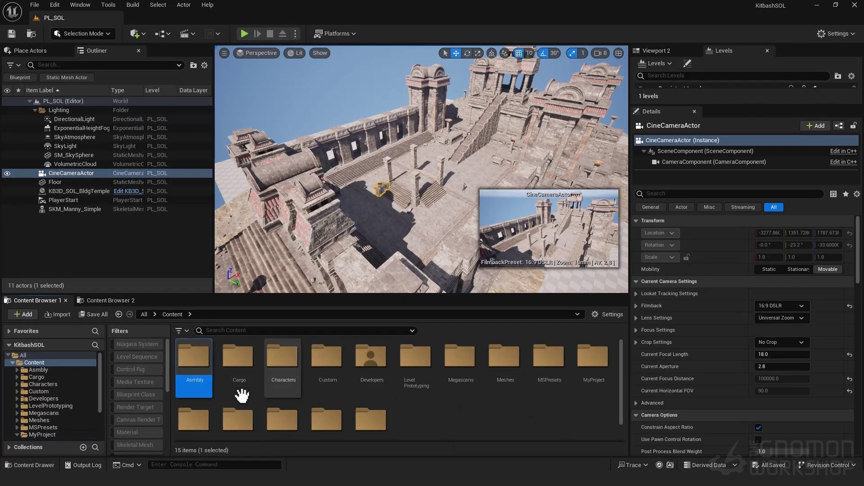
{"action": "scroll", "coordinate": [619, 384], "scroll_direction": "down", "scroll_amount": 1}
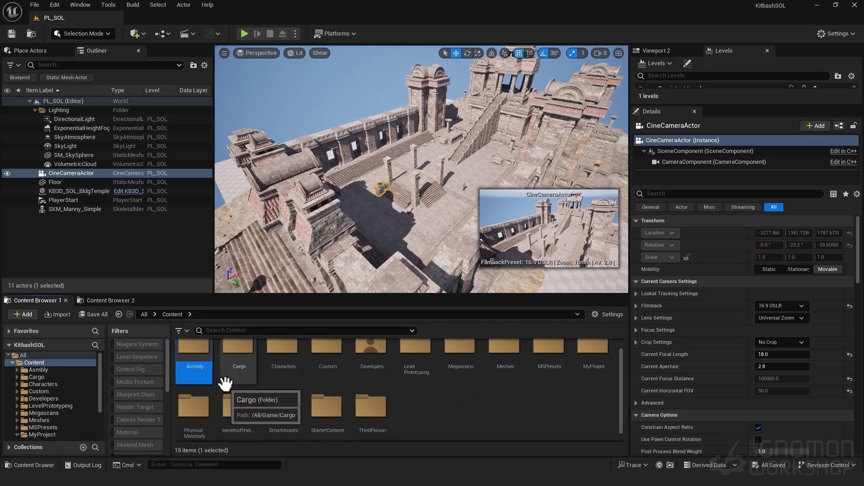
{"action": "left_click", "coordinate": [498, 414]}
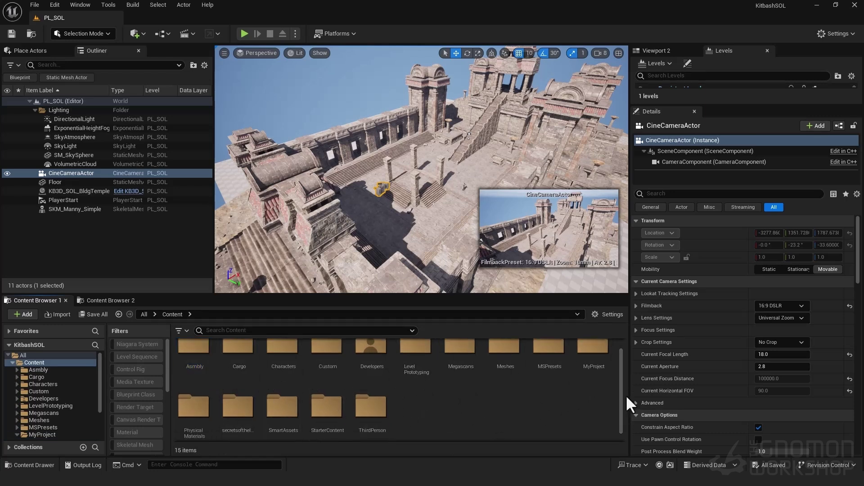
{"action": "scroll", "coordinate": [623, 387], "scroll_direction": "down", "scroll_amount": 1}
{"action": "scroll", "coordinate": [608, 380], "scroll_direction": "up", "scroll_amount": 2}
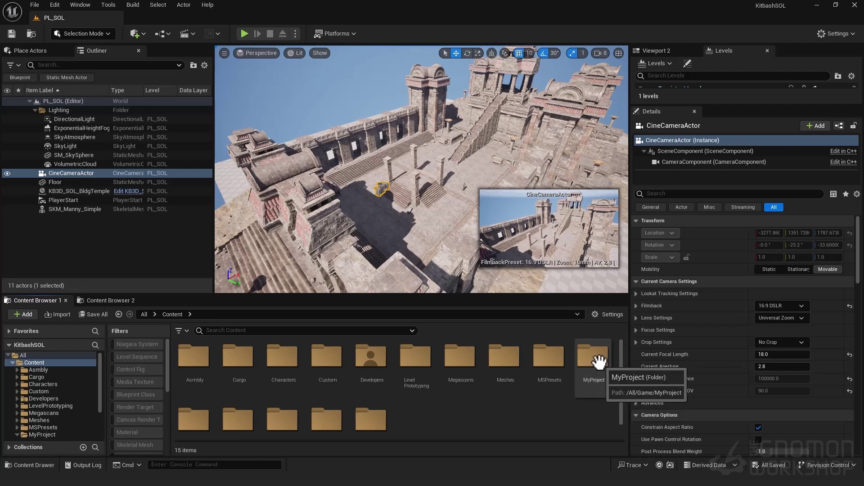
{"action": "right_click", "coordinate": [599, 360]}
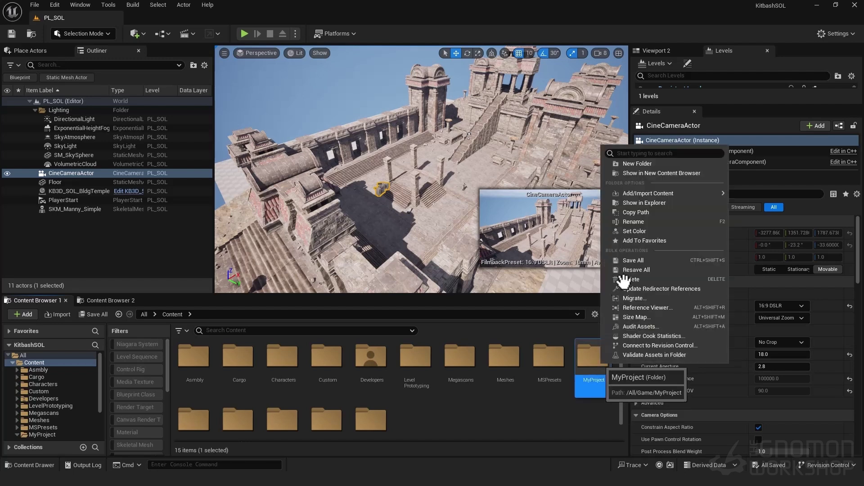
{"action": "left_click", "coordinate": [640, 228]}
{"action": "left_click", "coordinate": [726, 281]}
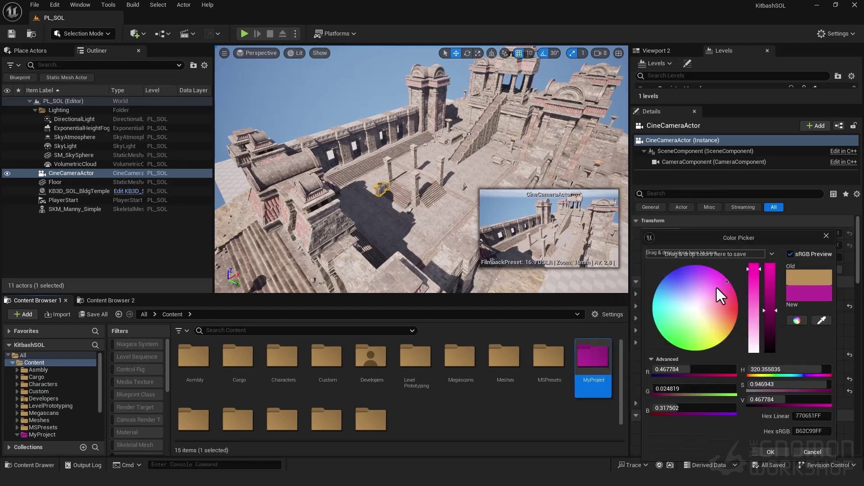
{"action": "left_click", "coordinate": [782, 454]}
Step: Filter the Asmbly folder to Blueprint classes and place BPP_LargeCliff_01 beside the temple at about X -3230, Y -3140, Z 0
{"action": "left_click", "coordinate": [58, 369]}
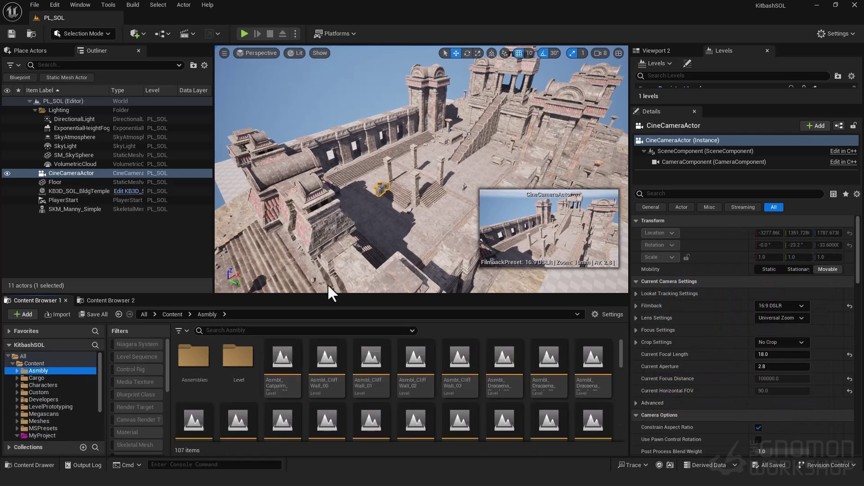
{"action": "left_click", "coordinate": [131, 393]}
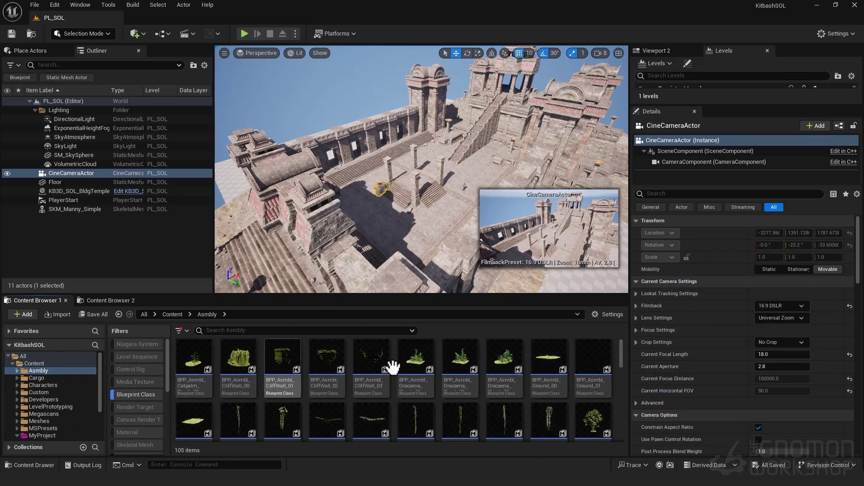
{"action": "left_click_drag", "start_coordinate": [618, 353], "coordinate": [617, 385]}
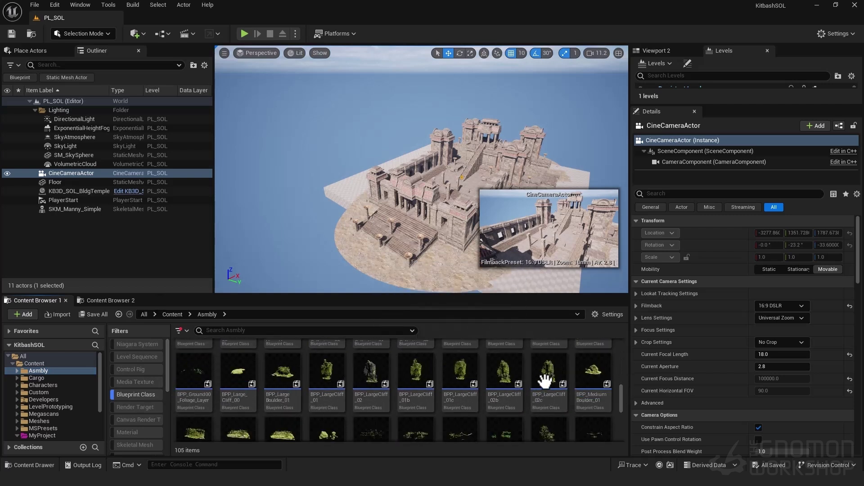
{"action": "left_click", "coordinate": [335, 378]}
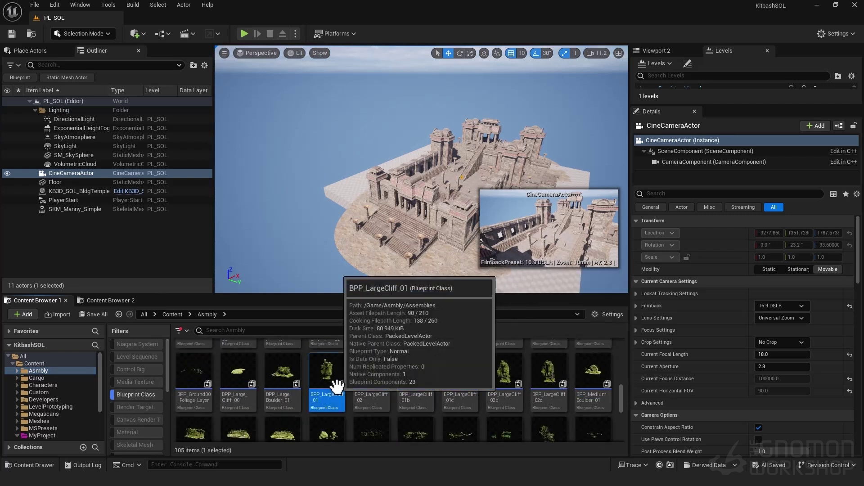
{"action": "left_click_drag", "start_coordinate": [354, 185], "coordinate": [355, 186]}
{"action": "key", "text": "f"}
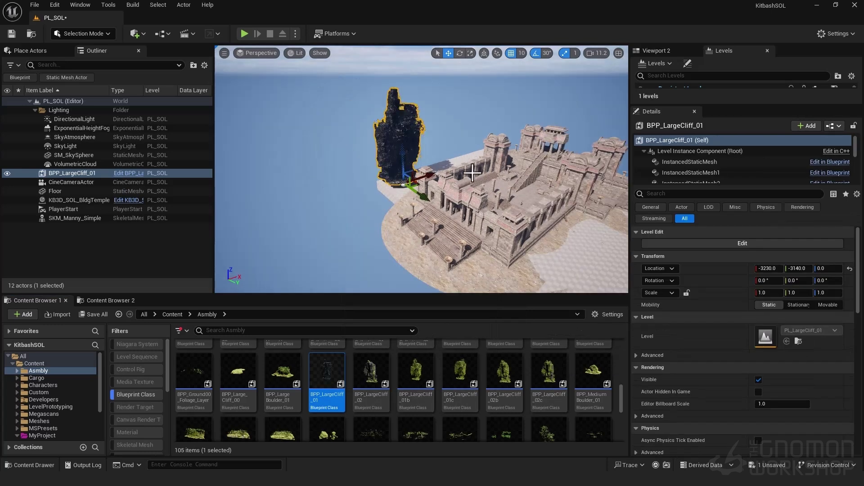
{"action": "left_click_drag", "start_coordinate": [491, 168], "coordinate": [517, 162], "text": "alt"}
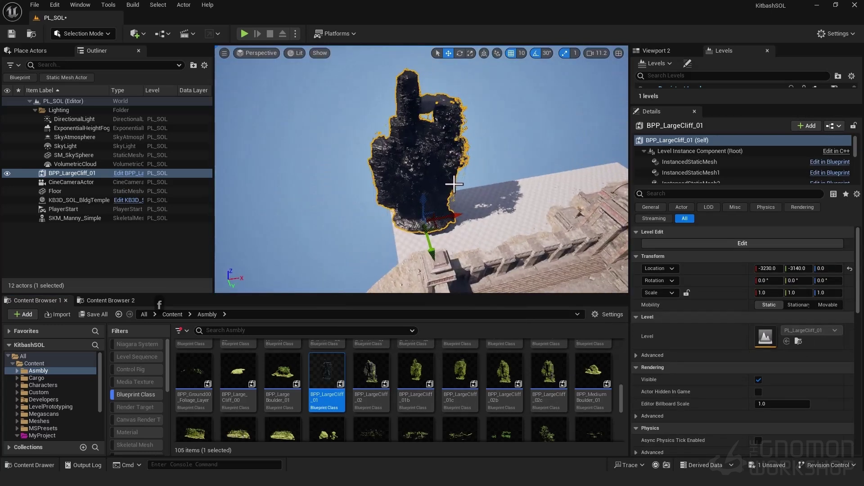
Step: Look at the Electric Dreams Env sample in the Epic Games Launcher, return to the PL_SOL level, and deselect the cliff
{"action": "key", "text": "alt+Tab"}
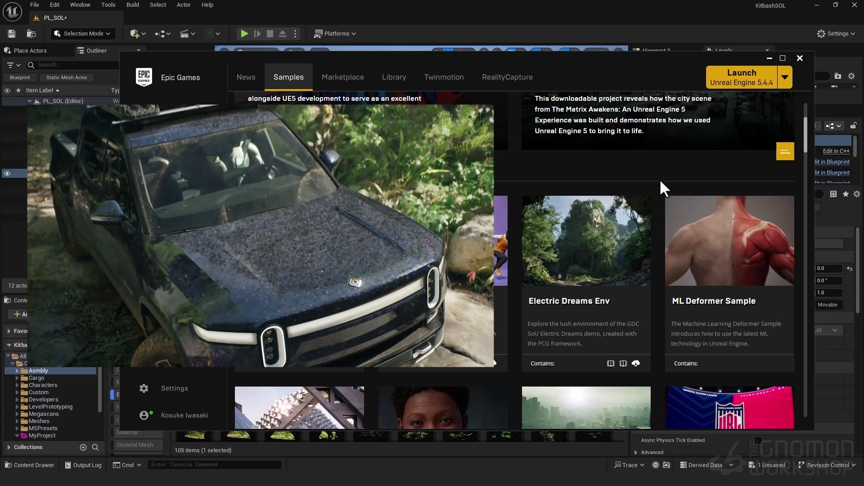
{"action": "left_click", "coordinate": [622, 6]}
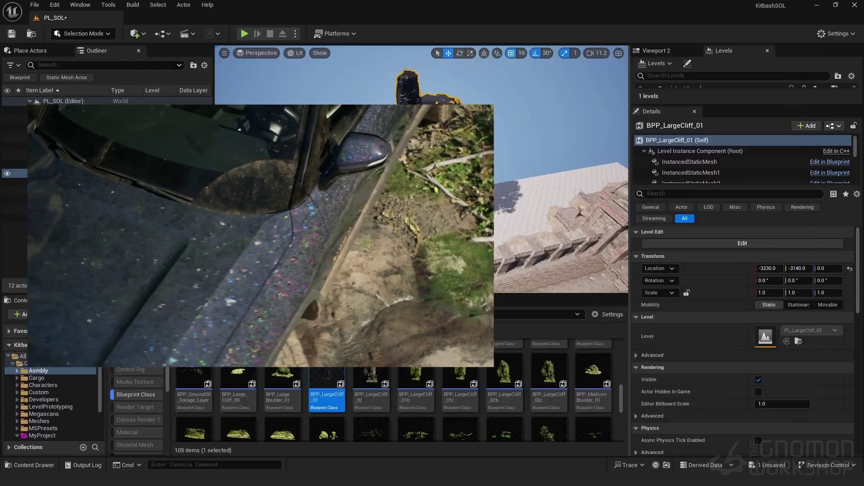
{"action": "left_click", "coordinate": [457, 148]}
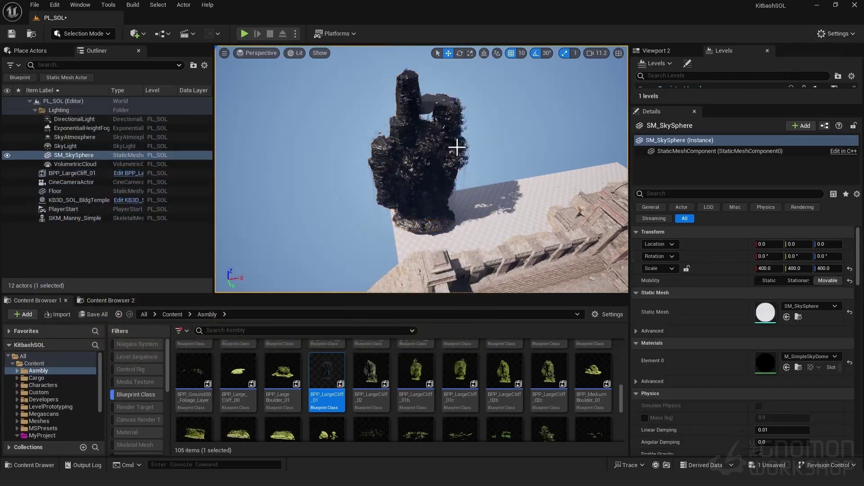
Step: Enable Substrate materials, opaque material rough refraction and advanced visualization shaders in the project settings, and restart the editor with PL_SOL saved
{"action": "left_click", "coordinate": [452, 148]}
{"action": "left_click", "coordinate": [833, 33]}
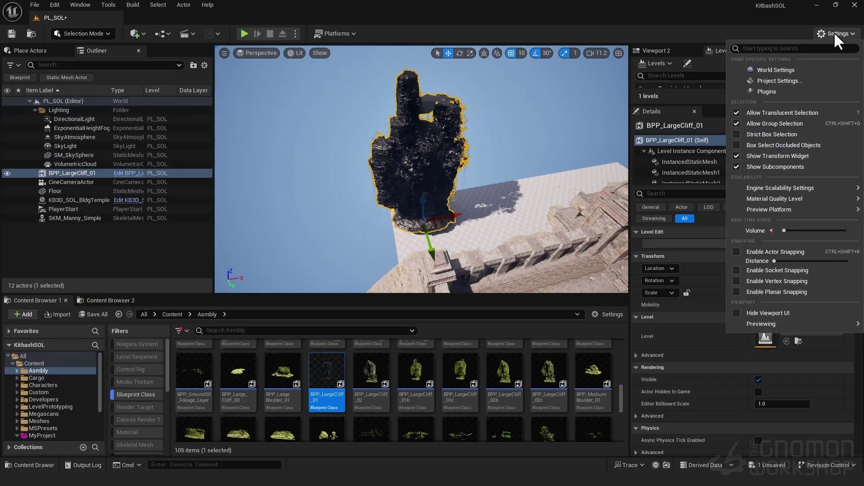
{"action": "left_click", "coordinate": [774, 82]}
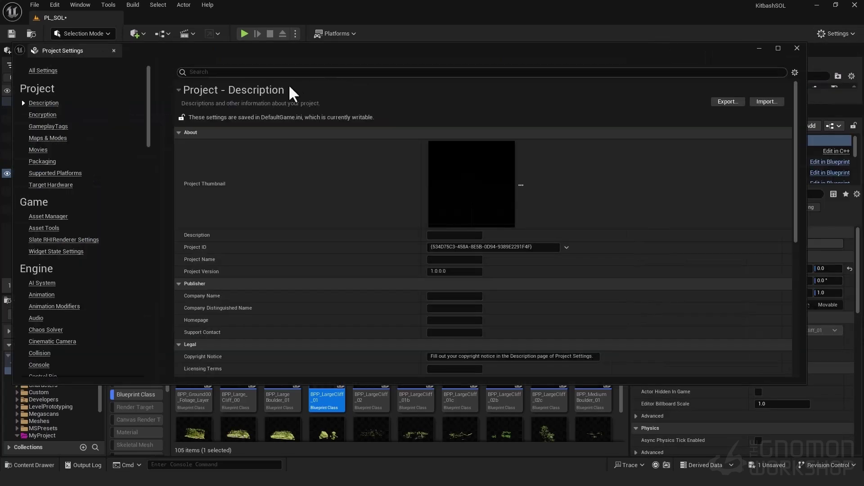
{"action": "type", "text": "substrate"}
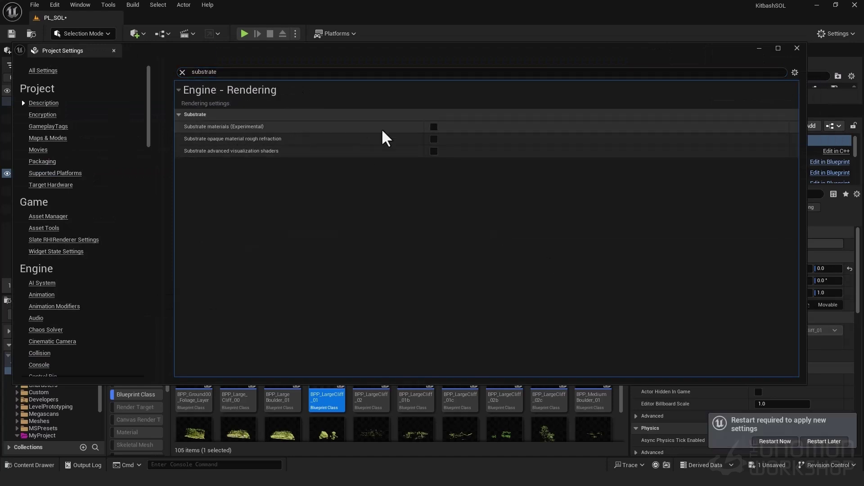
{"action": "left_click", "coordinate": [434, 127]}
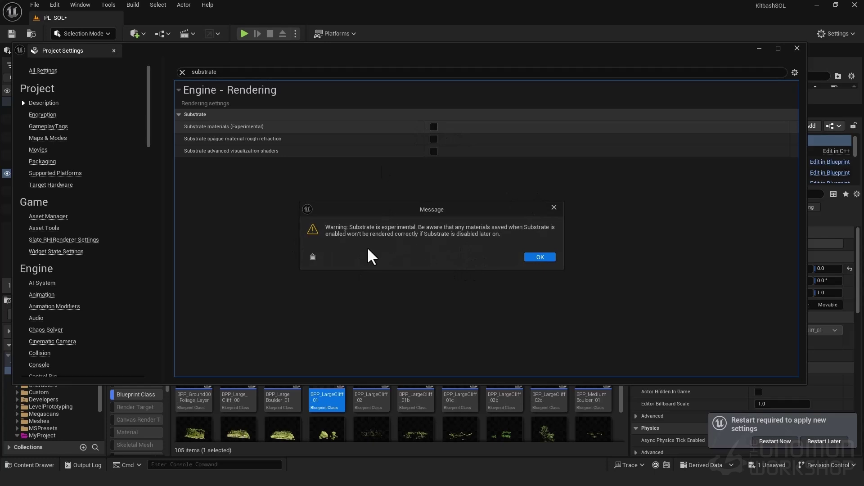
{"action": "left_click", "coordinate": [545, 260]}
{"action": "left_click", "coordinate": [434, 139]}
{"action": "left_click", "coordinate": [434, 152]}
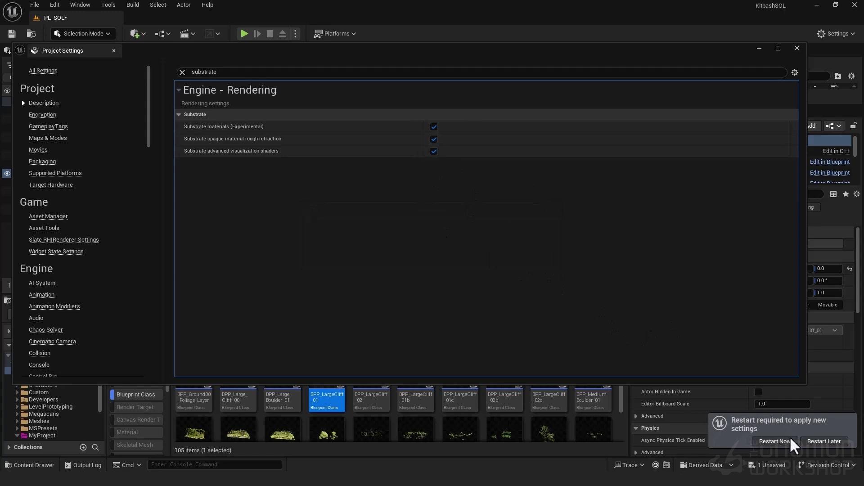
{"action": "left_click", "coordinate": [776, 442]}
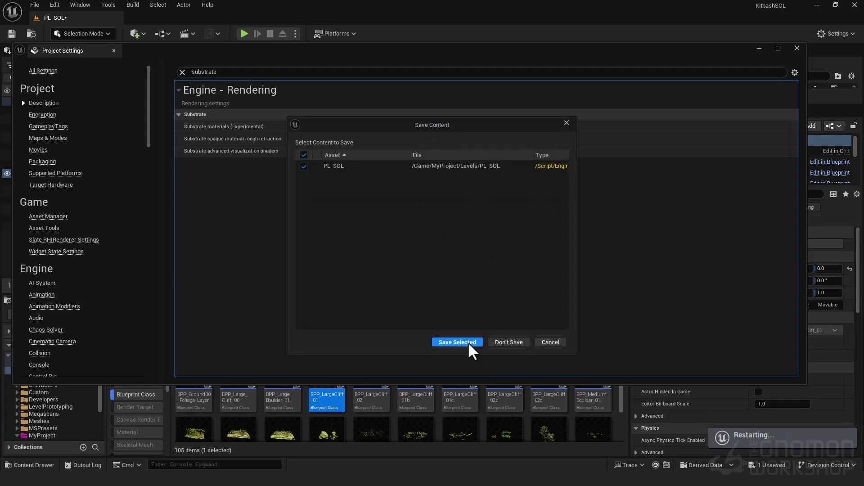
{"action": "left_click", "coordinate": [468, 342]}
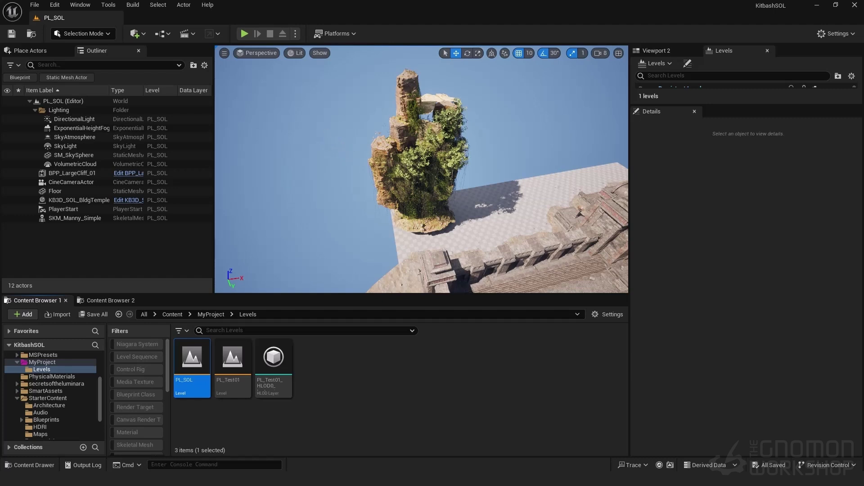
Step: Inspect the cliff's rock, foliage and base from several sides to check how its materials render
{"action": "key", "text": "q"}
{"action": "key", "text": "q"}
{"action": "key", "text": "a"}
{"action": "key", "text": "a"}
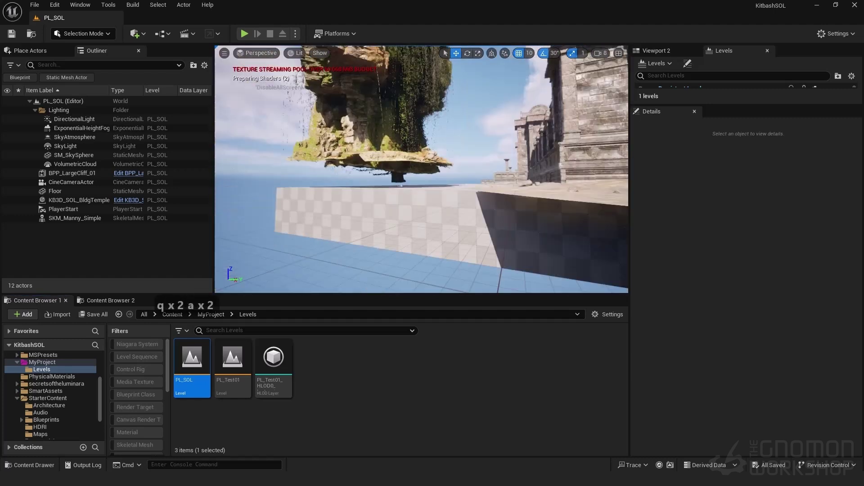
{"action": "key", "text": "e"}
{"action": "key", "text": "e"}
{"action": "key", "text": "s"}
{"action": "key", "text": "d"}
{"action": "key", "text": "s"}
{"action": "key", "text": "d"}
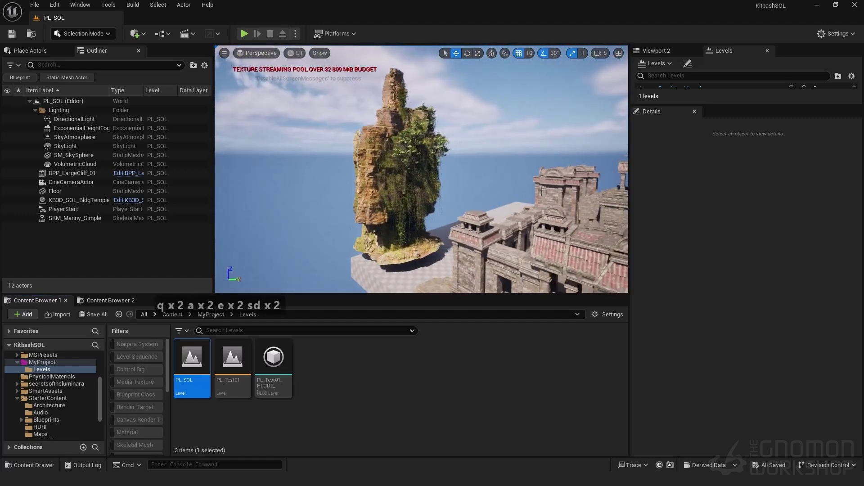
{"action": "key", "text": "e"}
{"action": "key", "text": "d"}
{"action": "key", "text": "e"}
{"action": "key", "text": "d"}
{"action": "key", "text": "w"}
{"action": "key", "text": "d"}
{"action": "key", "text": "w"}
{"action": "key", "text": "d"}
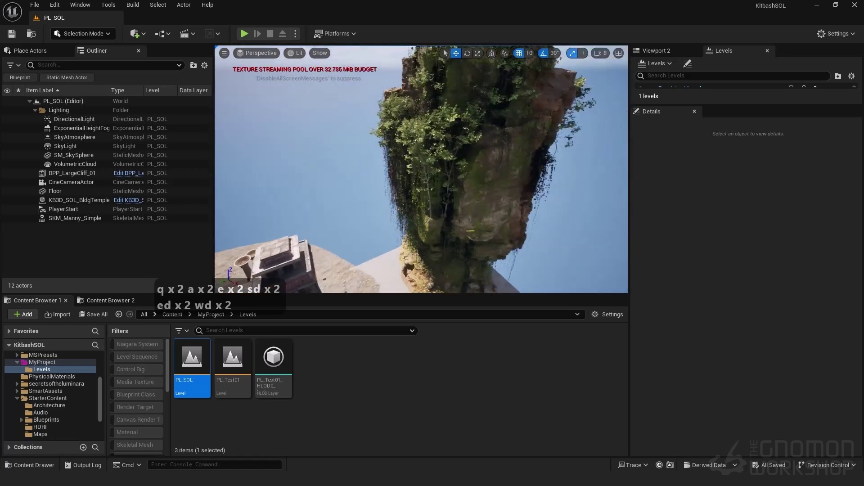
Step: Move BPP_LargeCliff_01 to X -1380, Y -2340, Z -370 beside the temple wall
{"action": "key", "text": "e"}
{"action": "key", "text": "a"}
{"action": "left_click", "coordinate": [390, 181]}
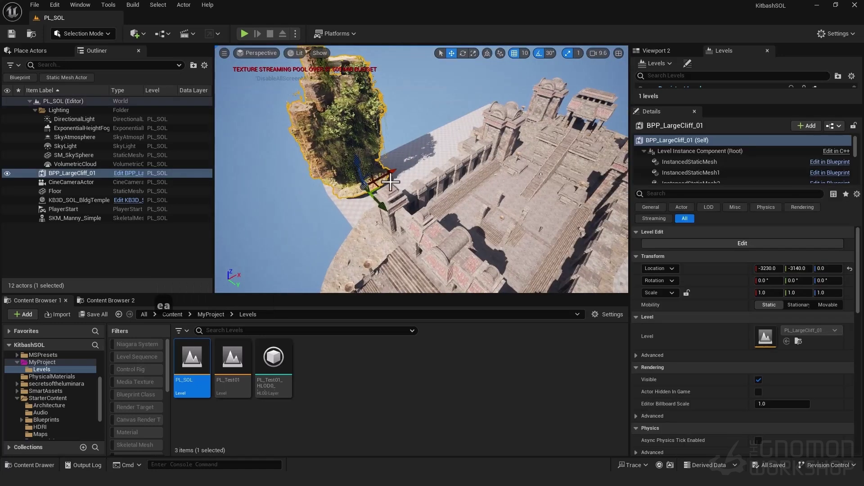
{"action": "left_click_drag", "start_coordinate": [383, 176], "coordinate": [450, 191]}
Step: View the level through the CineCameraActor in a Cinematic Viewport with the Grid (3x3) composition overlay
{"action": "left_click", "coordinate": [261, 54]}
{"action": "left_click", "coordinate": [288, 164]}
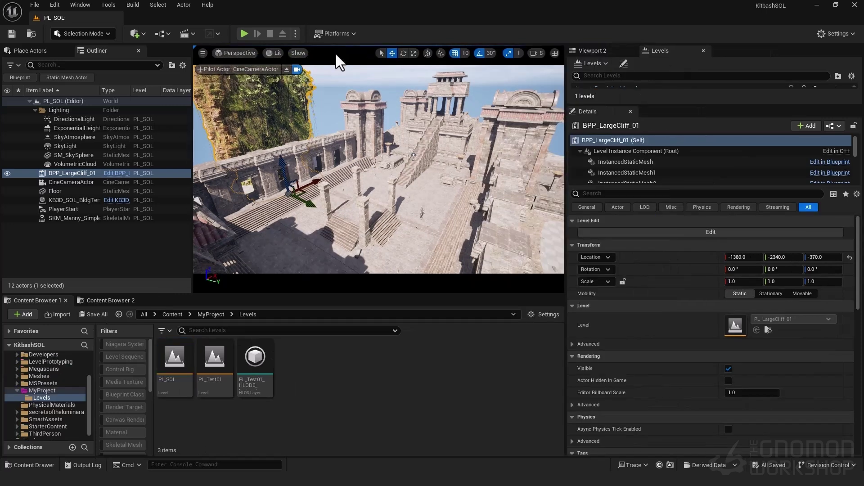
{"action": "left_click", "coordinate": [243, 52]}
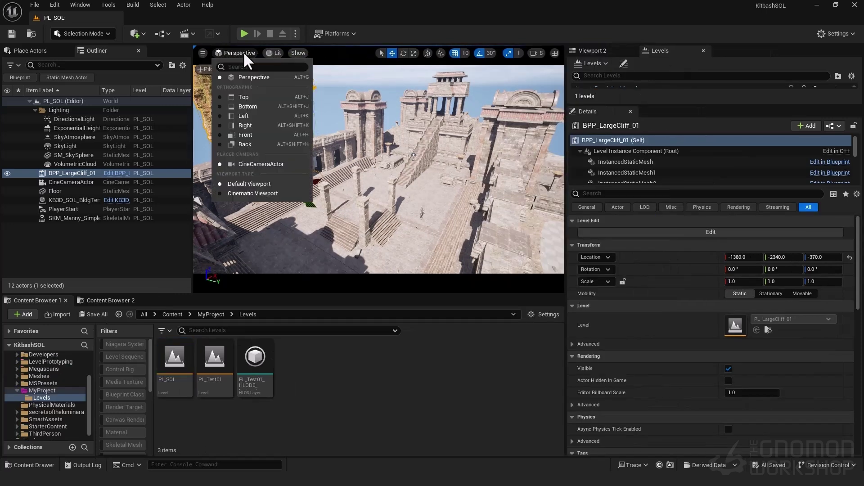
{"action": "left_click", "coordinate": [246, 195]}
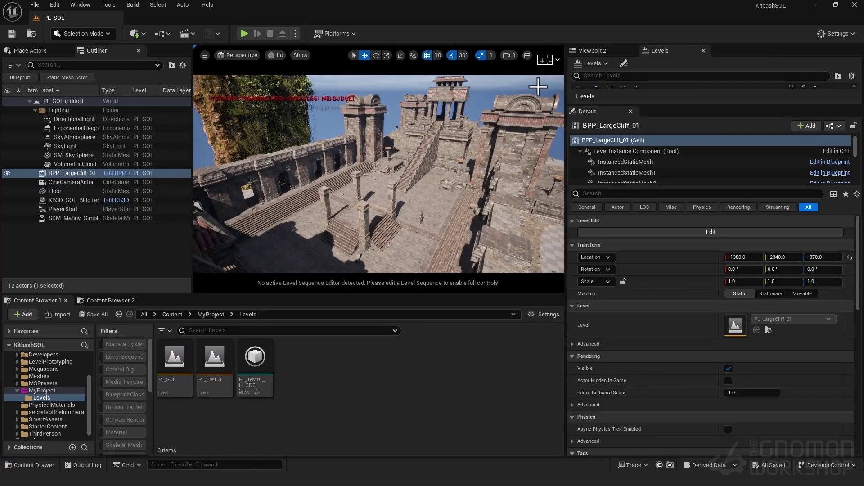
{"action": "left_click", "coordinate": [547, 63]}
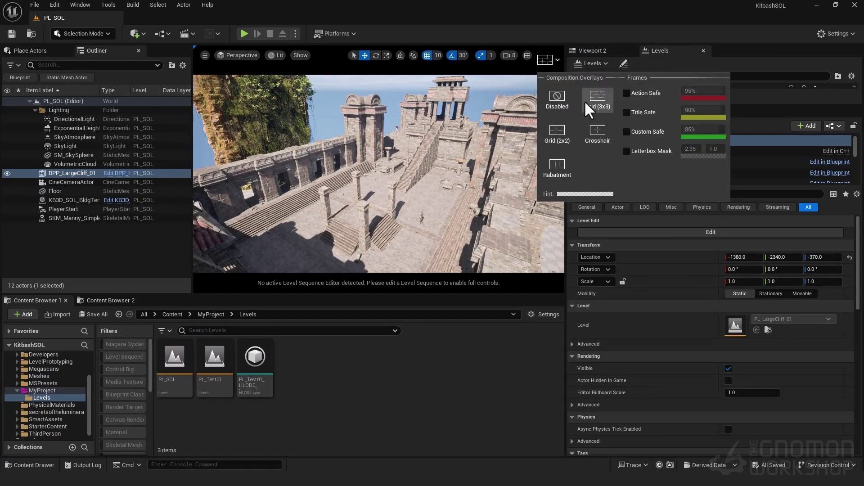
{"action": "left_click", "coordinate": [597, 97]}
{"action": "left_click", "coordinate": [386, 160]}
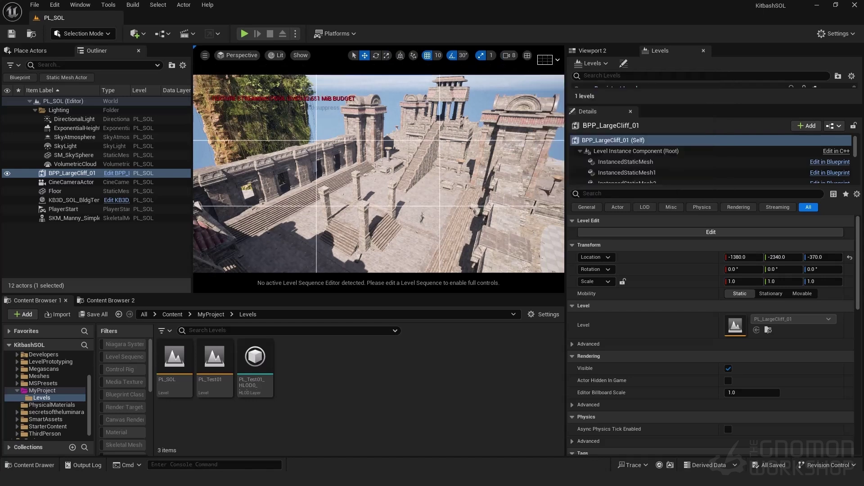
Step: Return to the free perspective view and place five duplicates of BPP_LargeCliff_01 around the temple
{"action": "left_click", "coordinate": [316, 121]}
{"action": "left_click", "coordinate": [304, 120]}
{"action": "left_click", "coordinate": [288, 140]}
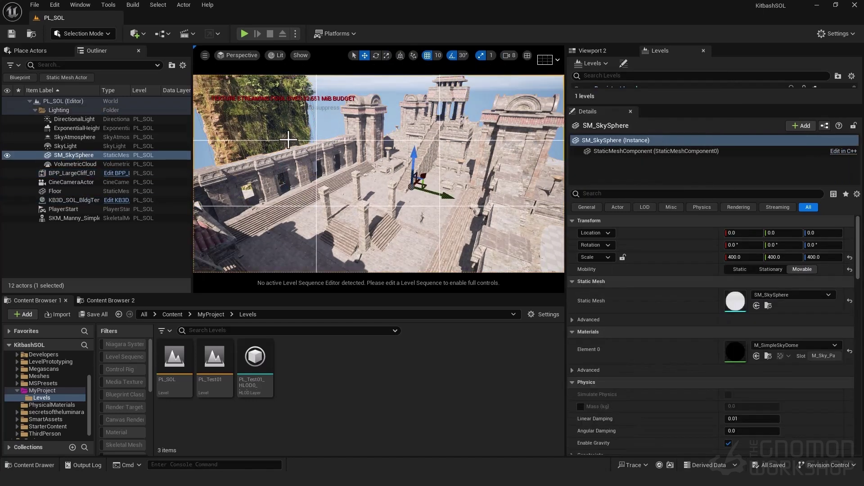
{"action": "left_click", "coordinate": [345, 174]}
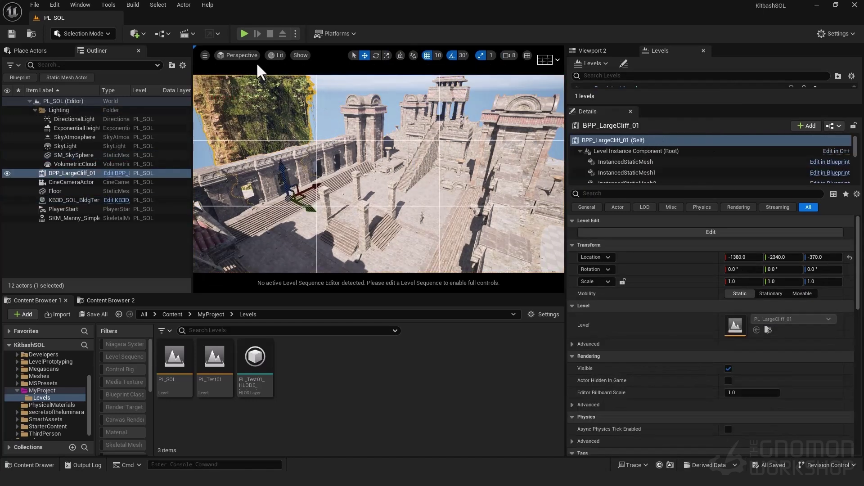
{"action": "left_click", "coordinate": [237, 56]}
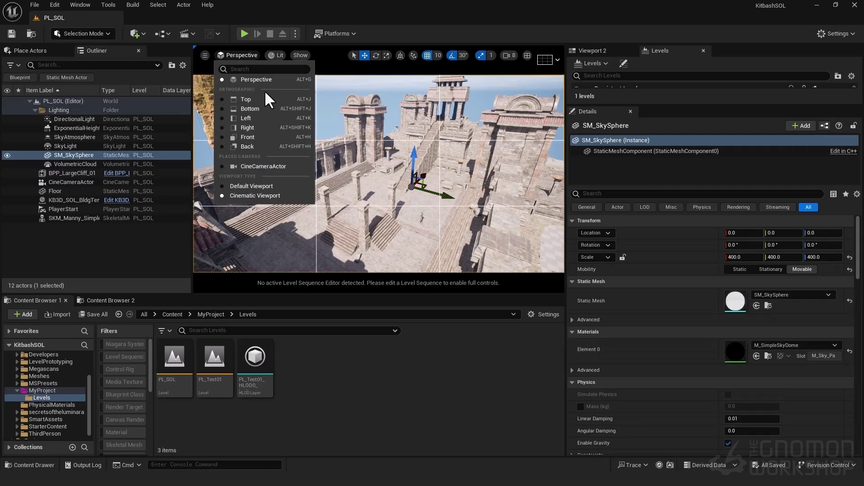
{"action": "left_click", "coordinate": [342, 180]}
{"action": "right_click_drag", "start_coordinate": [342, 180], "coordinate": [383, 171]}
{"action": "left_click", "coordinate": [383, 172]}
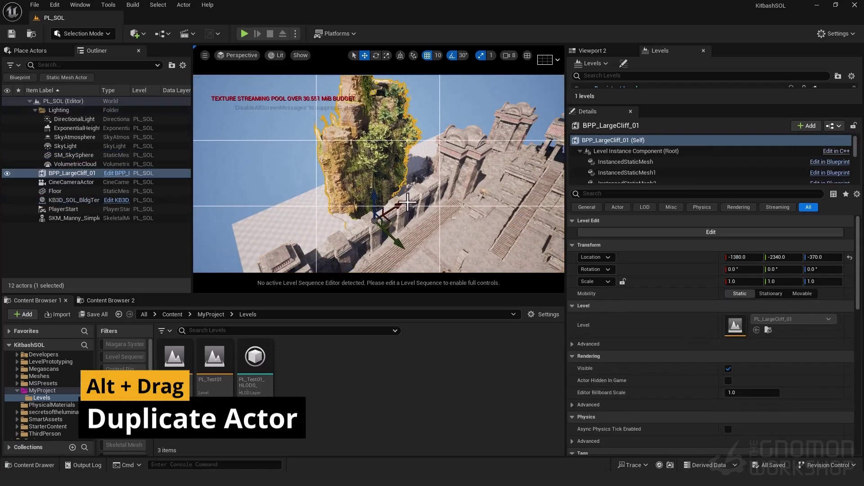
{"action": "left_click_drag", "start_coordinate": [402, 205], "coordinate": [422, 207], "text": "alt"}
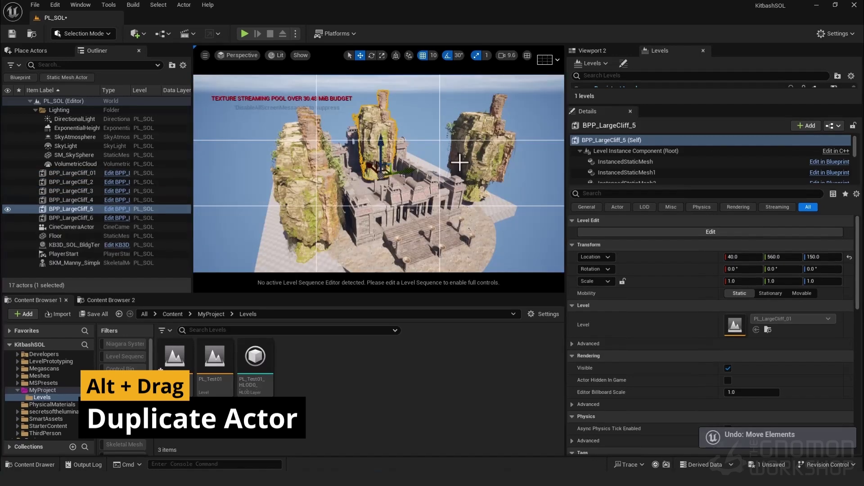
Step: Move BPP_LargeCliff_6 along X to -1010, at Y 3210, Z 0
{"action": "left_click", "coordinate": [454, 184]}
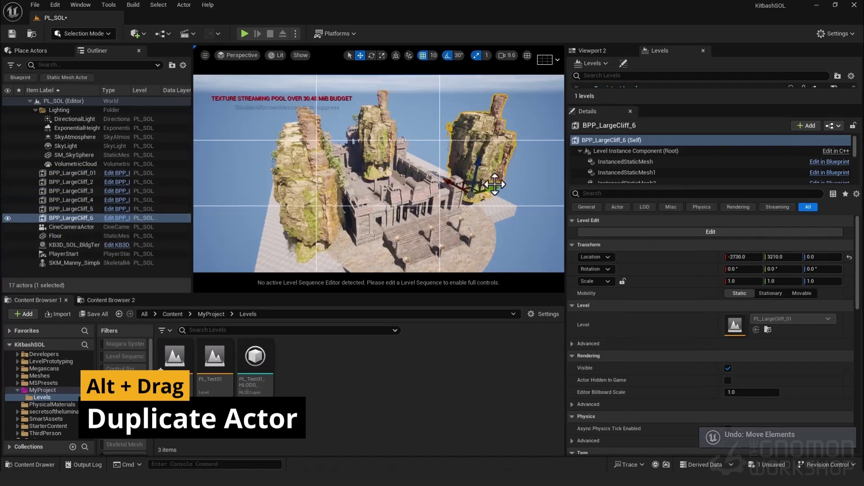
{"action": "left_click_drag", "start_coordinate": [454, 184], "coordinate": [426, 171]}
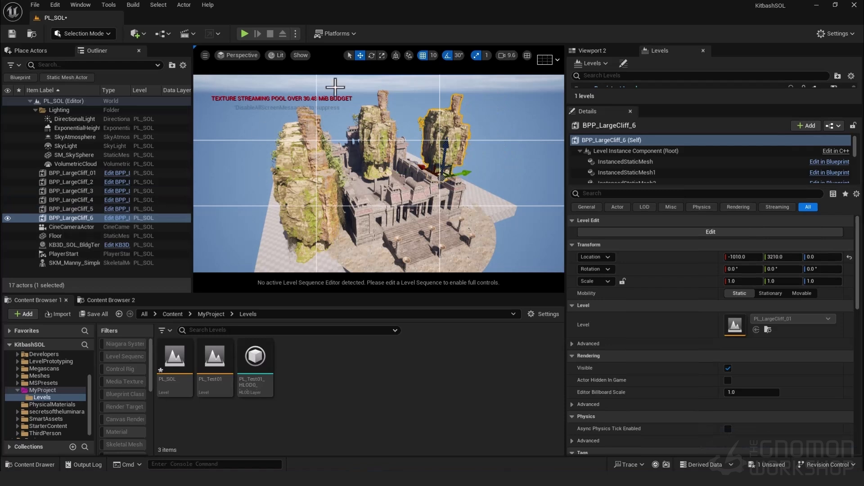
{"action": "right_click_drag", "start_coordinate": [389, 165], "coordinate": [360, 165]}
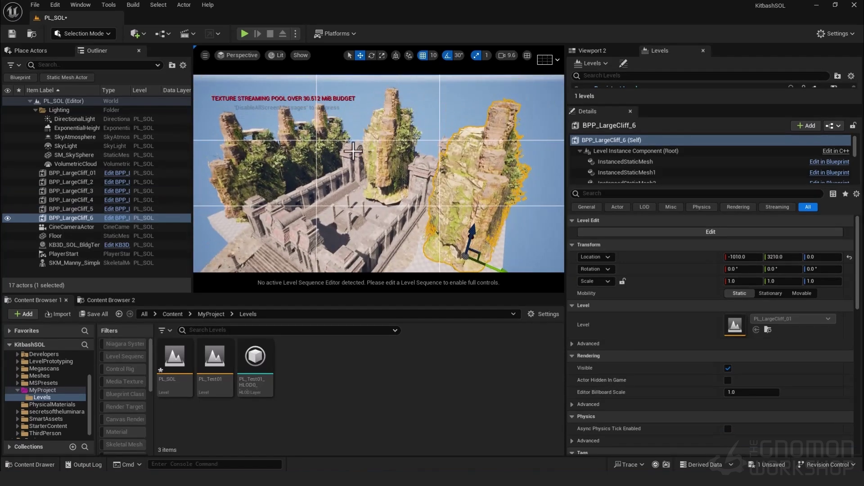
Step: Select the CineCameraActor and pin its preview window in the viewport
{"action": "left_click", "coordinate": [77, 227]}
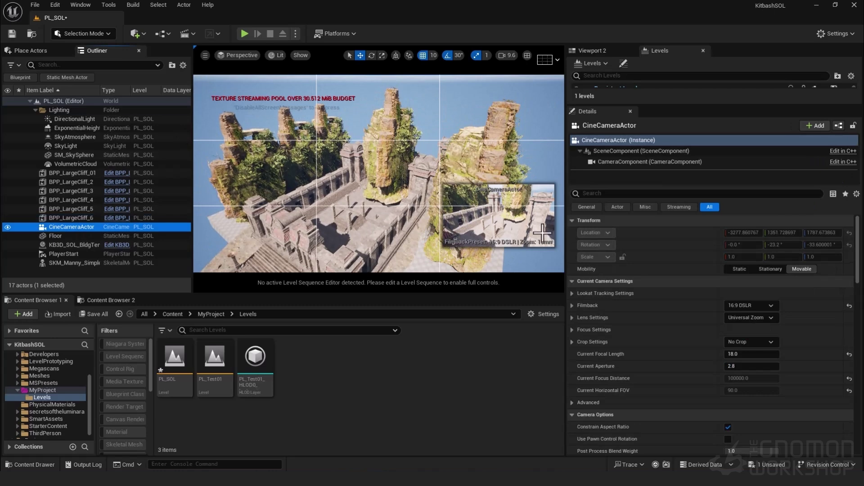
{"action": "left_click", "coordinate": [458, 241]}
{"action": "right_click_drag", "start_coordinate": [401, 258], "coordinate": [401, 258]}
Step: Reposition BPP_LargeCliff_5 behind the temple using the pinned camera preview as a guide
{"action": "left_click", "coordinate": [251, 148]}
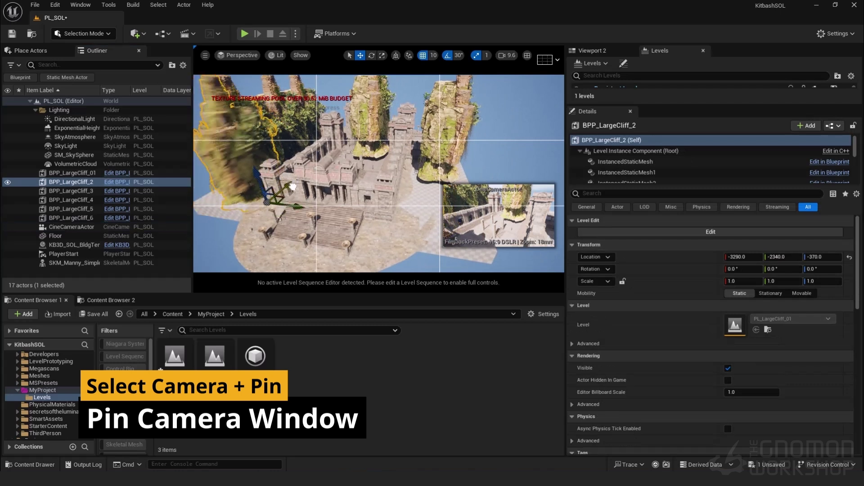
{"action": "left_click", "coordinate": [392, 149]}
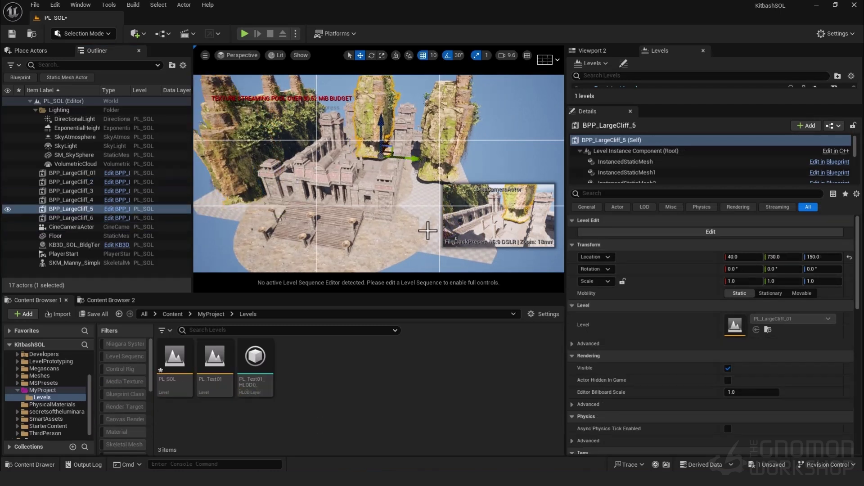
{"action": "left_click_drag", "start_coordinate": [388, 152], "coordinate": [369, 158]}
{"action": "right_click_drag", "start_coordinate": [405, 216], "coordinate": [387, 230]}
Step: Rotate BPP_LargeCliff_01 to 60° about the vertical axis
{"action": "left_click", "coordinate": [331, 153]}
{"action": "left_click", "coordinate": [391, 130]}
{"action": "key", "text": "e"}
{"action": "left_click_drag", "start_coordinate": [382, 180], "coordinate": [390, 220]}
{"action": "left_click", "coordinate": [334, 151]}
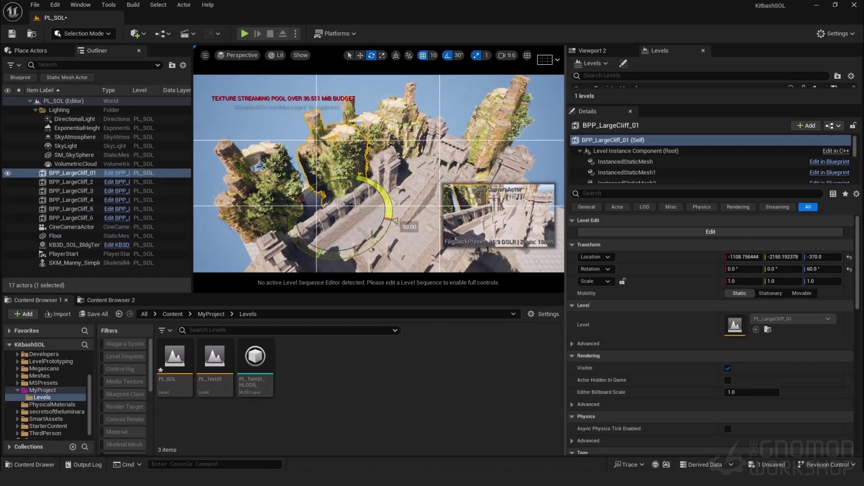
Step: Set scale snapping to 0.25 and scale BPP_LargeCliff_5 uniformly to 1.25
{"action": "left_click", "coordinate": [254, 185]}
{"action": "right_click_drag", "start_coordinate": [360, 203], "coordinate": [405, 198]}
{"action": "left_click", "coordinate": [356, 121]}
{"action": "key", "text": "r"}
{"action": "left_click", "coordinate": [484, 56]}
{"action": "left_click", "coordinate": [505, 107]}
{"action": "left_click_drag", "start_coordinate": [318, 191], "coordinate": [333, 178]}
{"action": "key", "text": "w"}
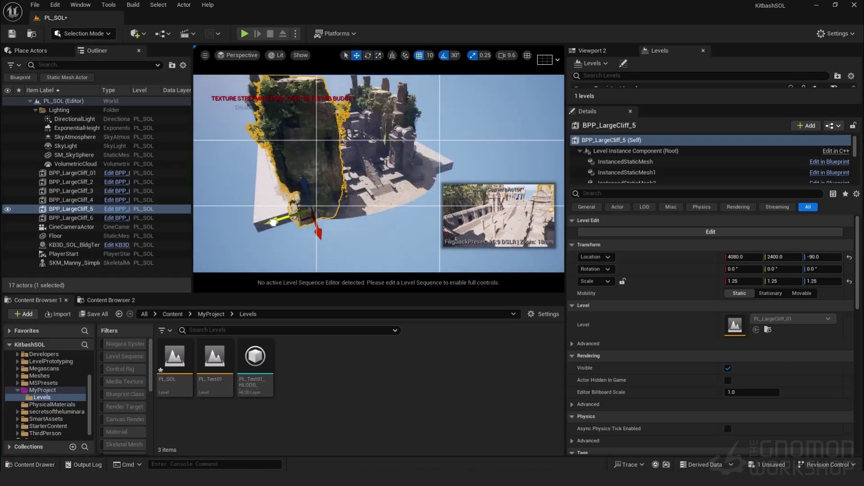
Step: Duplicate the enlarged cliff along the temple's far side, placing and rotating the last copy at about X 3529, Y -2348, Z -90
{"action": "left_click_drag", "start_coordinate": [273, 222], "coordinate": [252, 227], "text": "alt"}
{"action": "left_click_drag", "start_coordinate": [399, 212], "coordinate": [373, 189], "text": "alt"}
{"action": "key", "text": "e"}
{"action": "left_click_drag", "start_coordinate": [396, 180], "coordinate": [383, 191]}
{"action": "key", "text": "w"}
{"action": "right_click_drag", "start_coordinate": [315, 207], "coordinate": [243, 223]}
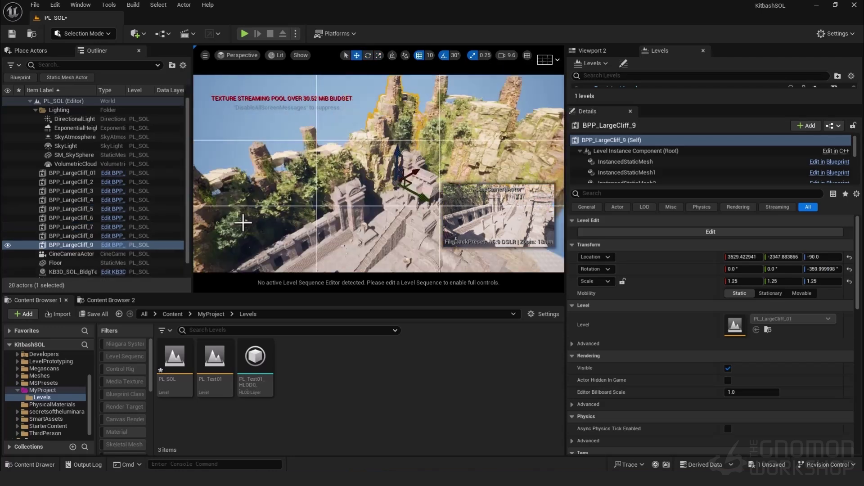
Step: Add a BPP_LargeCliff_02b cliff from the Assemblies folder to the level, then move and rotate it into the cliff ring
{"action": "left_click", "coordinate": [111, 300]}
{"action": "scroll", "coordinate": [478, 393], "scroll_direction": "down", "scroll_amount": 3}
{"action": "left_click_drag", "start_coordinate": [402, 405], "coordinate": [405, 191]}
{"action": "right_click_drag", "start_coordinate": [387, 180], "coordinate": [351, 198]}
{"action": "mouse_move", "coordinate": [374, 175]}
{"action": "left_mouse_down"}
{"action": "mouse_move", "coordinate": [352, 181]}
{"action": "mouse_move", "coordinate": [383, 180]}
{"action": "left_mouse_up"}
{"action": "key", "text": "e"}
{"action": "left_click_drag", "start_coordinate": [383, 194], "coordinate": [351, 194]}
{"action": "key", "text": "w"}
Step: Set rotation snapping to 5° and fit rotated BPP_LargeCliff_02b copies around the temple, with one at X -1570, Y 2270, Z 1220
{"action": "key", "text": "e"}
{"action": "left_click", "coordinate": [455, 56]}
{"action": "key", "text": "w"}
{"action": "key", "text": "e"}
{"action": "left_click_drag", "start_coordinate": [297, 202], "coordinate": [404, 225]}
{"action": "key", "text": "w"}
{"action": "key", "text": "e"}
{"action": "left_click_drag", "start_coordinate": [419, 216], "coordinate": [383, 230]}
{"action": "key", "text": "w"}
{"action": "right_click_drag", "start_coordinate": [383, 229], "coordinate": [336, 226]}
{"action": "left_click", "coordinate": [315, 180]}
{"action": "right_click_drag", "start_coordinate": [315, 180], "coordinate": [377, 172]}
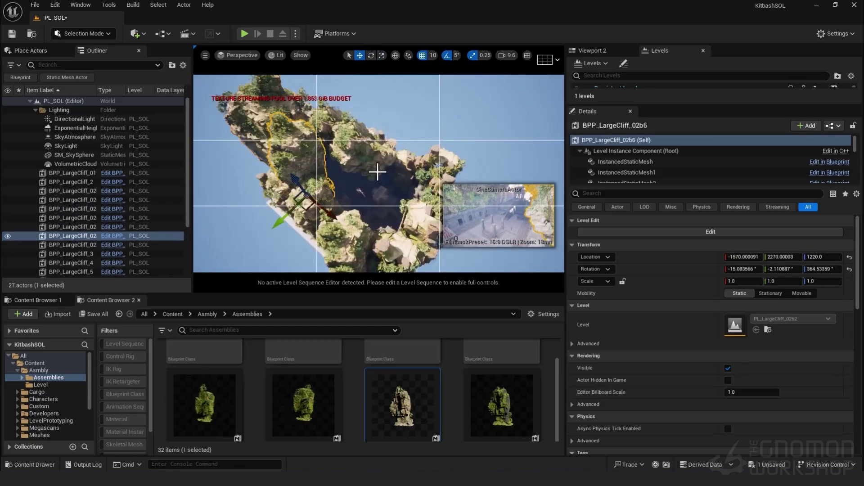
Step: Shift one cliff in the ring around the temple and delete BPP_LargeCliff_5 and BPP_LargeCliff_7
{"action": "left_click", "coordinate": [351, 225]}
{"action": "left_click_drag", "start_coordinate": [347, 245], "coordinate": [316, 240]}
{"action": "left_click", "coordinate": [333, 225]}
{"action": "key", "text": "Delete"}
{"action": "right_click_drag", "start_coordinate": [317, 240], "coordinate": [378, 189]}
Step: Duplicate a BPP_LargeCliff_02b cliff within the ring around the temple and rotate the copy to vary its shape
{"action": "left_click", "coordinate": [342, 189]}
{"action": "left_click_drag", "start_coordinate": [360, 225], "coordinate": [380, 229], "text": "alt"}
{"action": "key", "text": "e"}
{"action": "left_click_drag", "start_coordinate": [378, 245], "coordinate": [399, 189]}
{"action": "key", "text": "w"}
{"action": "right_click_drag", "start_coordinate": [399, 189], "coordinate": [378, 180]}
Step: Check the composition through the CineCameraActor and move BPP_LargeCliff_02b6 out of the camera frame
{"action": "left_click", "coordinate": [237, 56]}
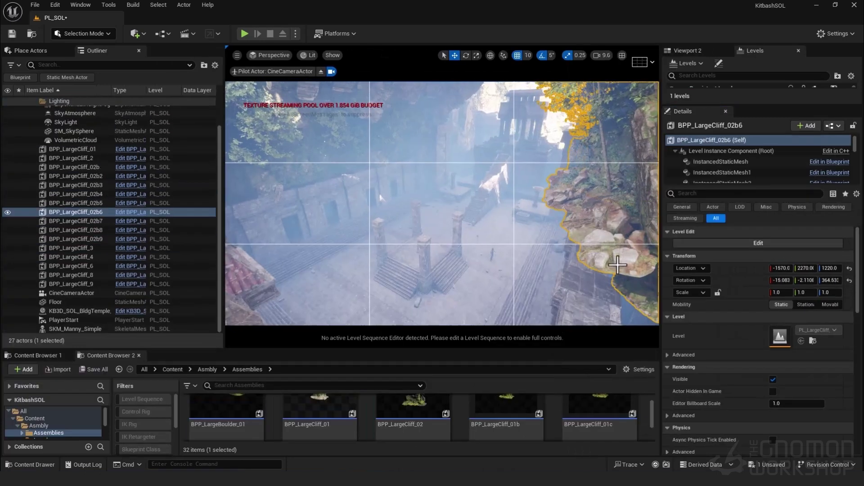
{"action": "right_click_drag", "start_coordinate": [441, 203], "coordinate": [468, 216]}
{"action": "left_click", "coordinate": [468, 216]}
{"action": "left_click_drag", "start_coordinate": [470, 228], "coordinate": [504, 202]}
{"action": "right_click_drag", "start_coordinate": [504, 202], "coordinate": [500, 169]}
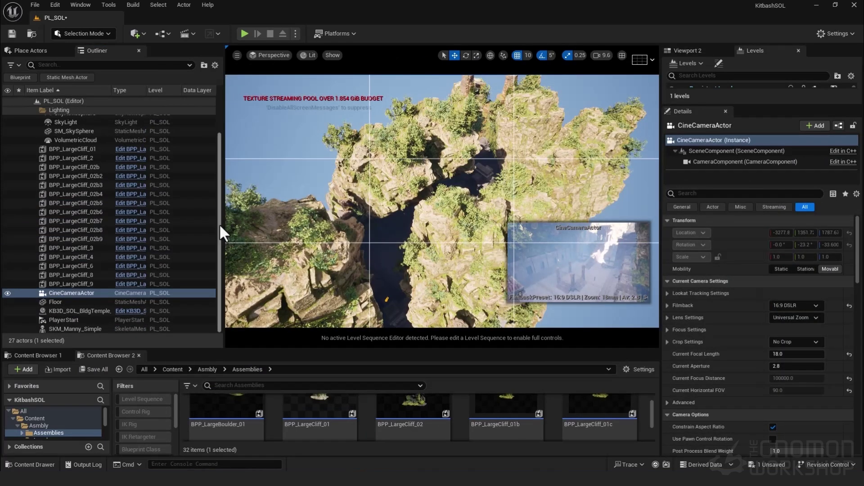
Step: Raise the DirectionalLight to Z 760 above the temple stairs and rotate it with the rotation gizmo
{"action": "scroll", "coordinate": [149, 180], "scroll_direction": "up", "scroll_amount": 2}
{"action": "left_click", "coordinate": [74, 119]}
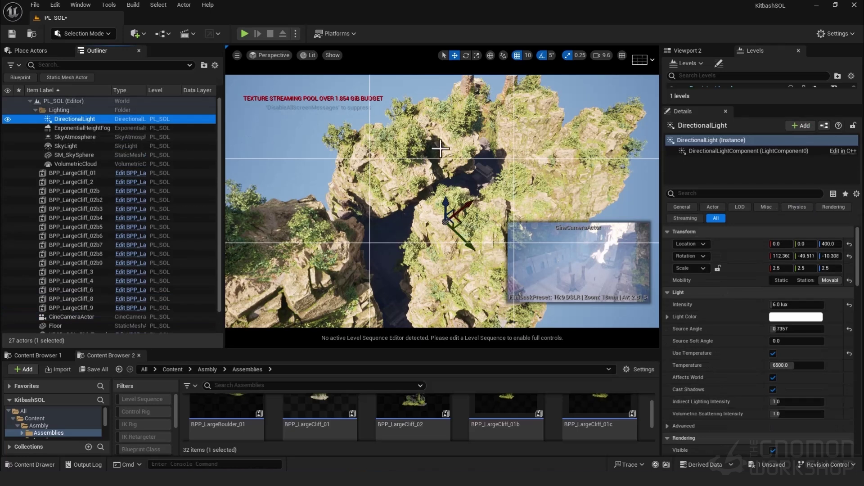
{"action": "key", "text": "f"}
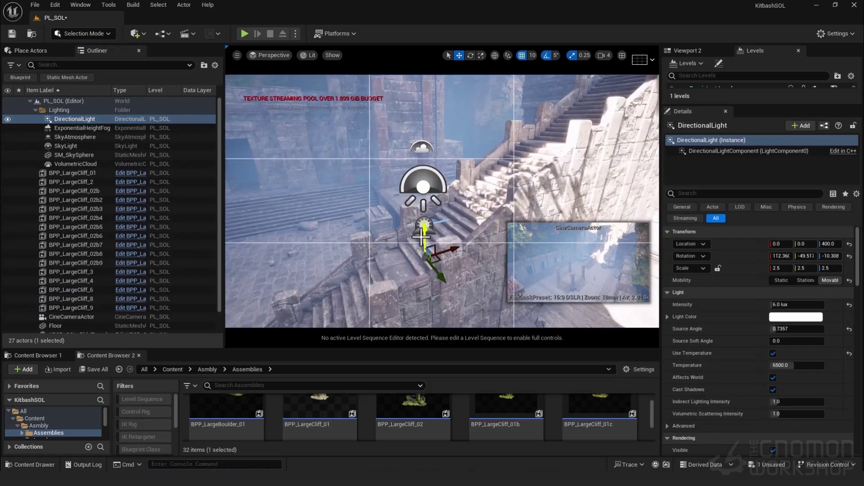
{"action": "left_click_drag", "start_coordinate": [421, 215], "coordinate": [411, 96]}
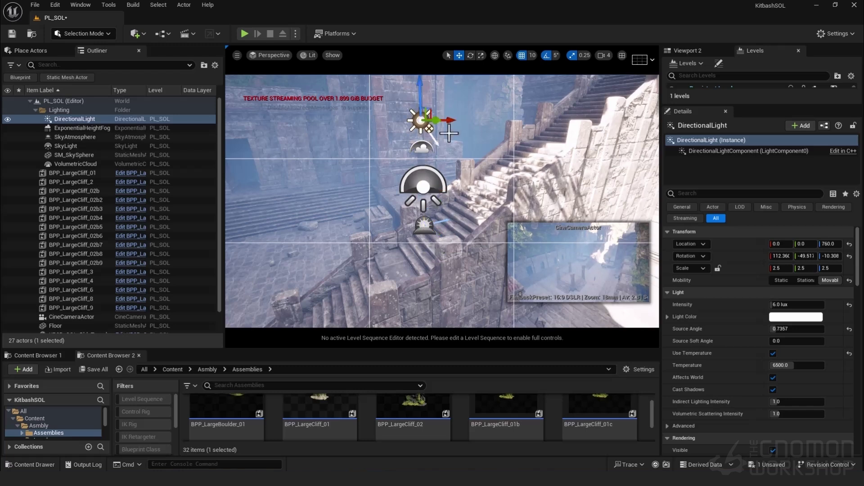
{"action": "key", "text": "e"}
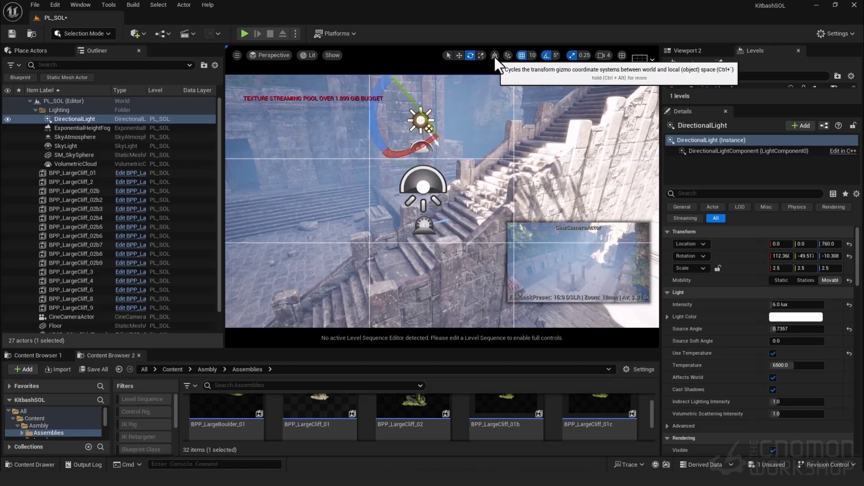
{"action": "left_click_drag", "start_coordinate": [431, 120], "coordinate": [428, 127]}
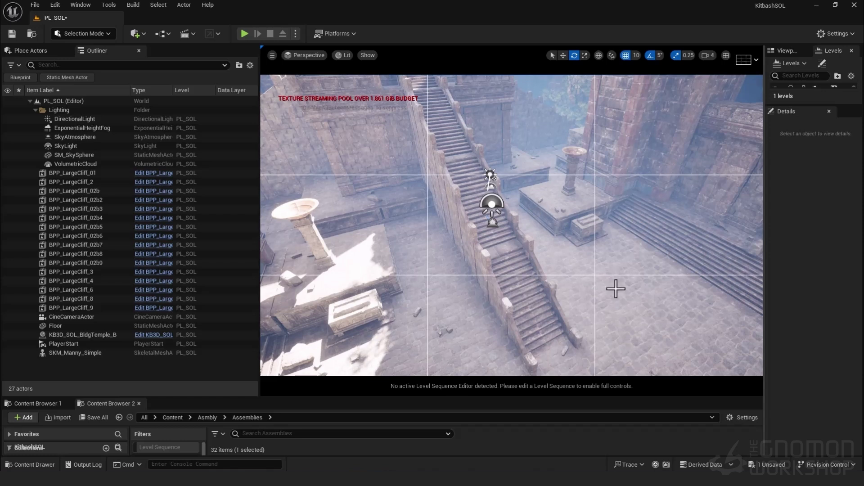
Step: Rotate the directional light interactively to redirect the sunlight onto the staircase and courtyard
{"action": "key", "text": "ctrl+l"}
{"action": "key", "text": "ctrl+l"}
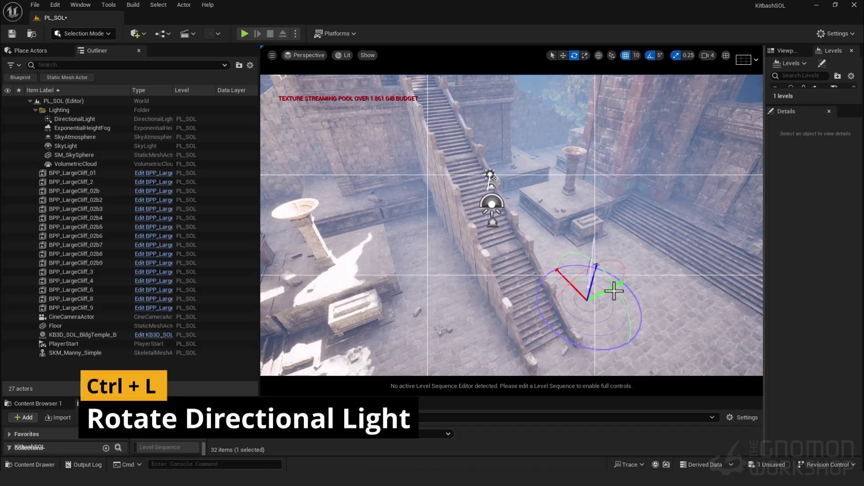
{"action": "key", "text": "ctrl+l"}
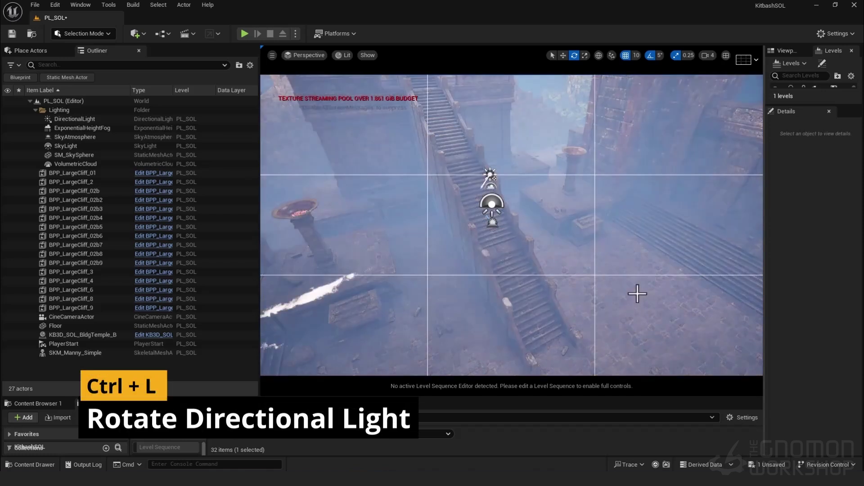
{"action": "key", "text": "ctrl+l"}
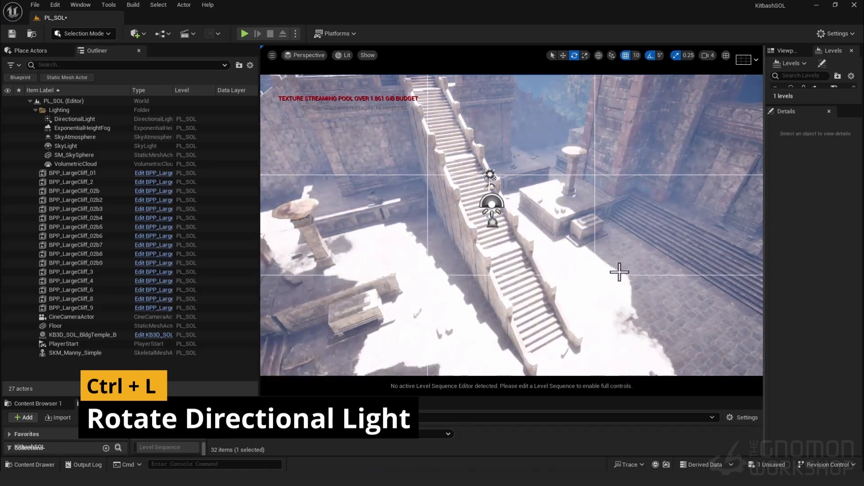
{"action": "key", "text": "ctrl+l"}
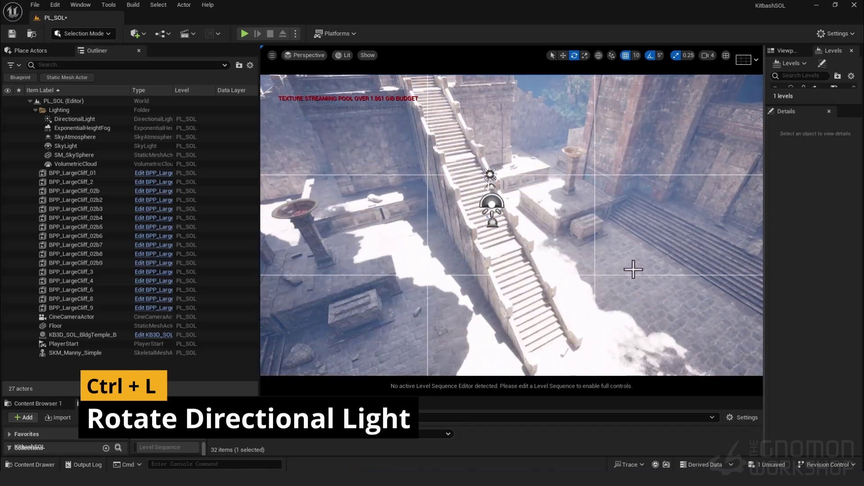
Step: Pin the CineCameraActor preview and rotate the DirectionalLight while checking how the sun falls in the camera view
{"action": "left_click", "coordinate": [96, 319]}
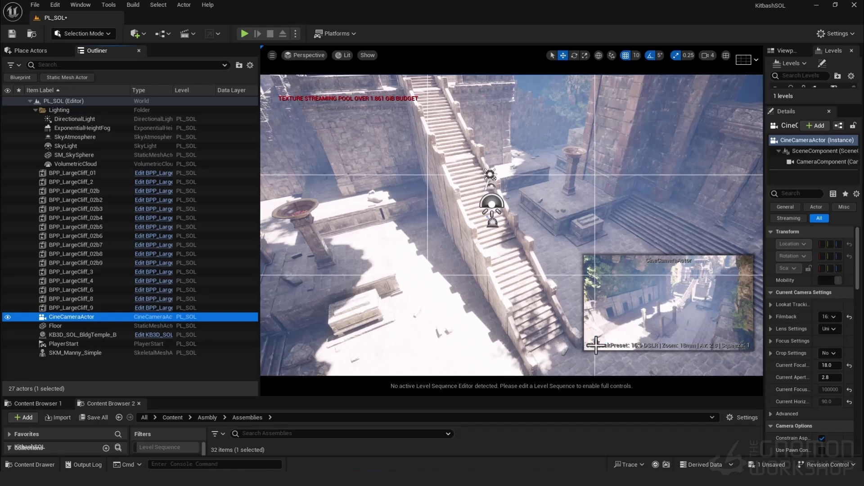
{"action": "left_click", "coordinate": [596, 345]}
{"action": "right_click_drag", "start_coordinate": [594, 210], "coordinate": [500, 202]}
{"action": "left_click", "coordinate": [543, 159]}
{"action": "key", "text": "e"}
{"action": "left_click_drag", "start_coordinate": [559, 163], "coordinate": [581, 161]}
{"action": "key", "text": "ctrl+grave"}
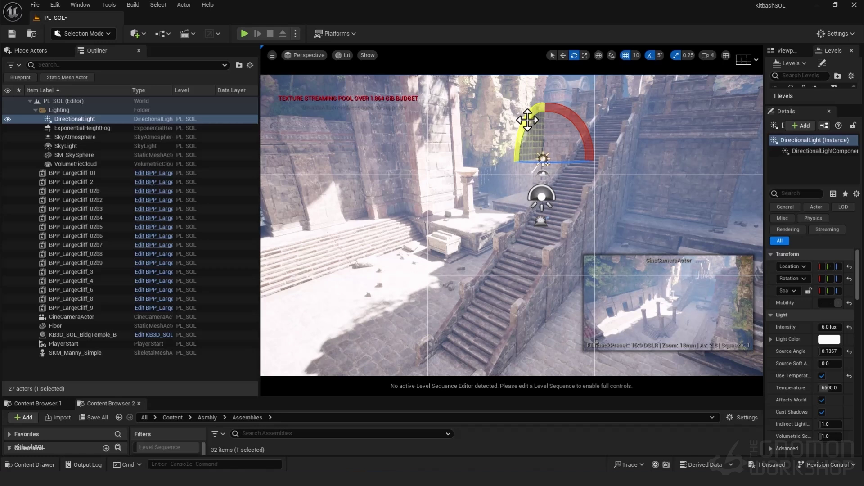
Step: Reset the ExponentialHeightFog's fog density to its default value
{"action": "left_click", "coordinate": [99, 130]}
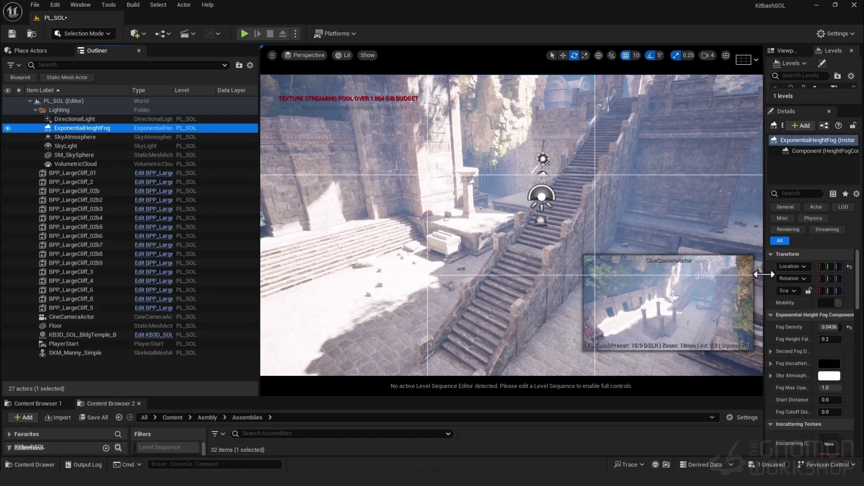
{"action": "left_click_drag", "start_coordinate": [764, 272], "coordinate": [673, 261]}
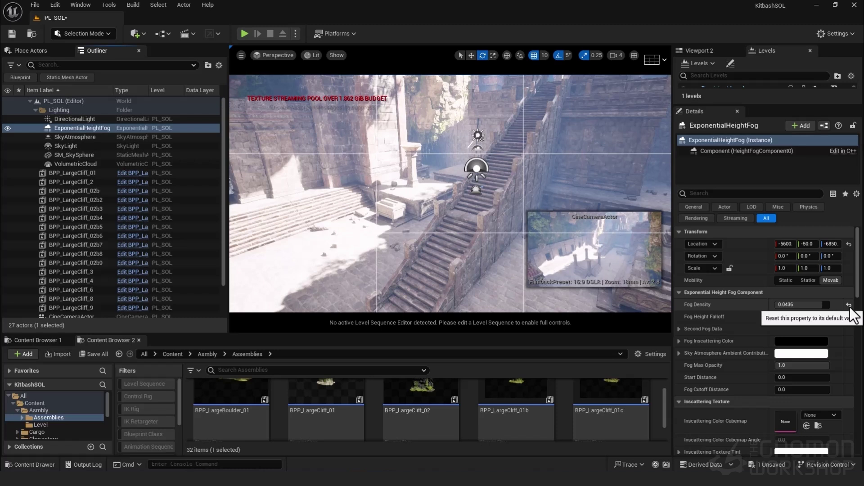
{"action": "left_click", "coordinate": [848, 305]}
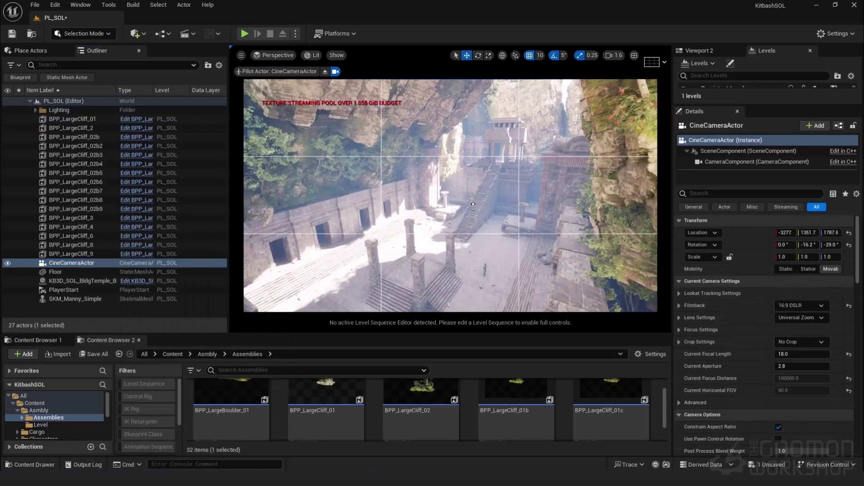
Step: Adjust the BPP_LargeCliff_02b5, 02b8 and 02b9 cliffs within the CineCameraActor view
{"action": "left_click", "coordinate": [76, 172]}
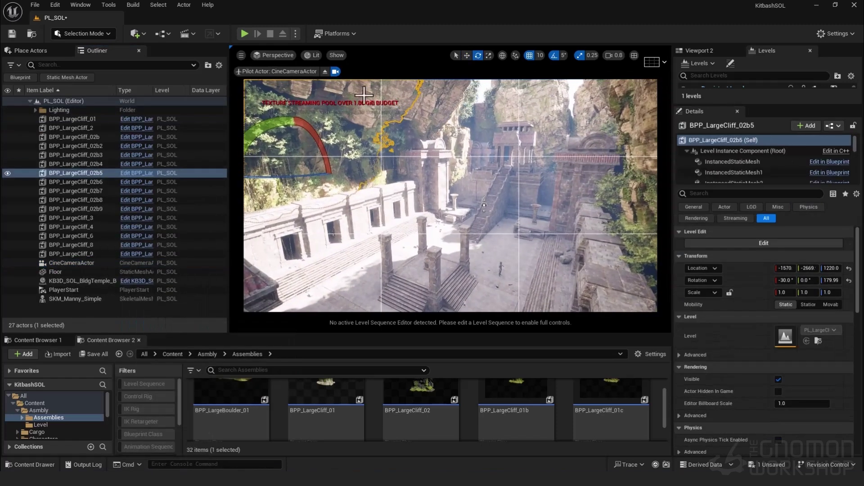
{"action": "left_click", "coordinate": [76, 200]}
{"action": "left_click", "coordinate": [75, 209]}
{"action": "key", "text": "w"}
Step: Rotate BPP_LargeCliff_2 beside the temple and add another BPP_LargeCliff_02b copy to the cliff ring
{"action": "left_click", "coordinate": [71, 128]}
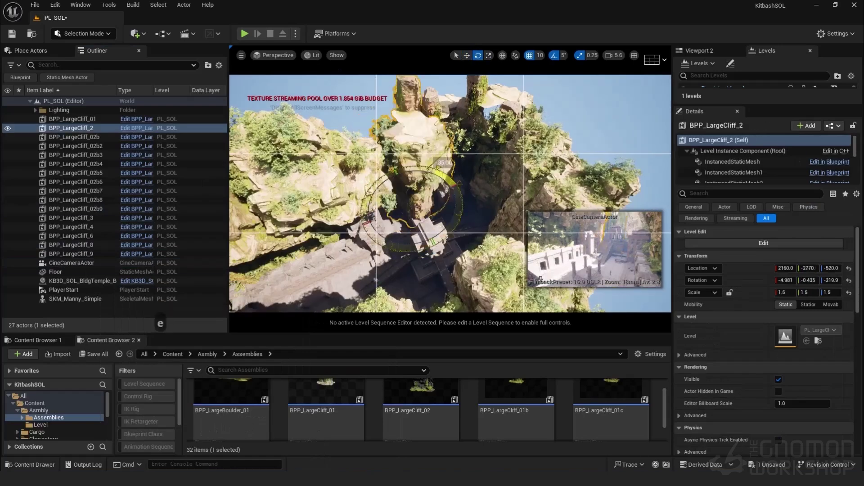
{"action": "key", "text": "ctrl+d"}
{"action": "key", "text": "e"}
{"action": "left_click", "coordinate": [75, 119]}
{"action": "left_click", "coordinate": [482, 270]}
{"action": "key", "text": "w"}
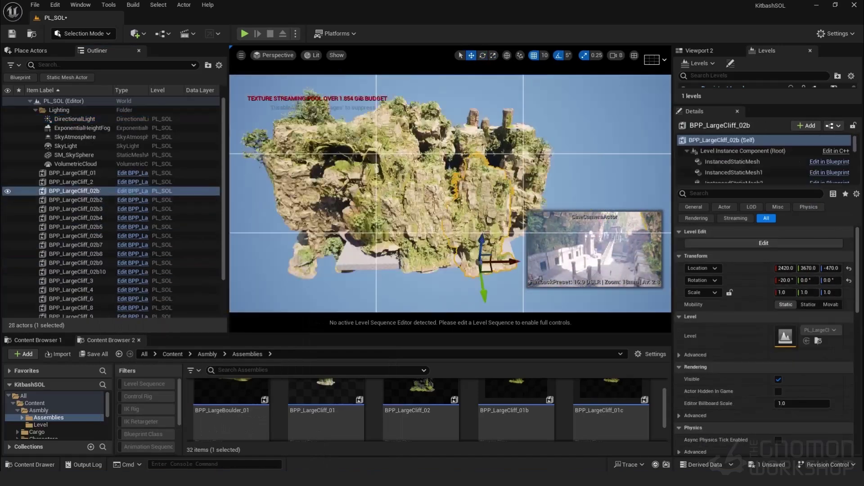
Step: Adjust BPP_LargeCliff_02b2 and lower BPP_LargeCliff_02b to Z -2470 to open the cliff wall to the sun
{"action": "left_click", "coordinate": [75, 119]}
{"action": "key", "text": "e"}
{"action": "left_click", "coordinate": [75, 200]}
{"action": "key", "text": "w"}
{"action": "left_click", "coordinate": [389, 223]}
{"action": "left_click", "coordinate": [73, 191]}
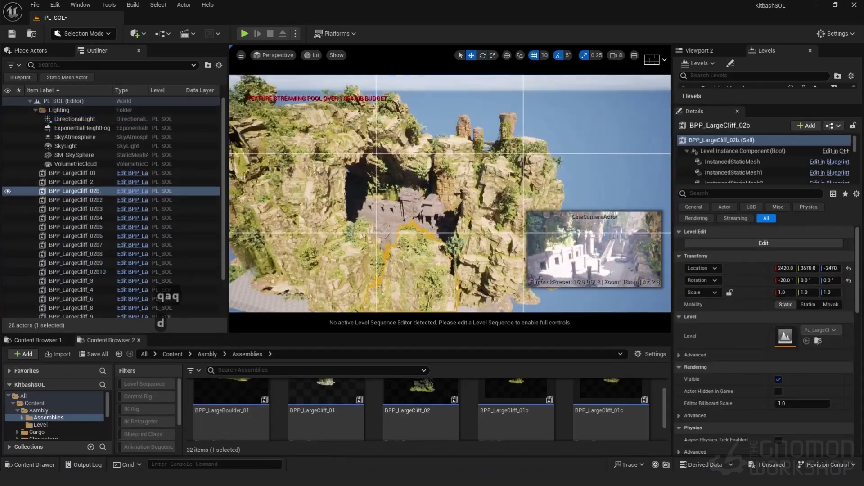
Step: Rotate the DirectionalLight to 0°, -54°, 191° so the sun shines through the opening in the cliffs
{"action": "left_click", "coordinate": [75, 119]}
{"action": "left_click", "coordinate": [74, 191]}
{"action": "left_click", "coordinate": [74, 119]}
{"action": "key", "text": "e"}
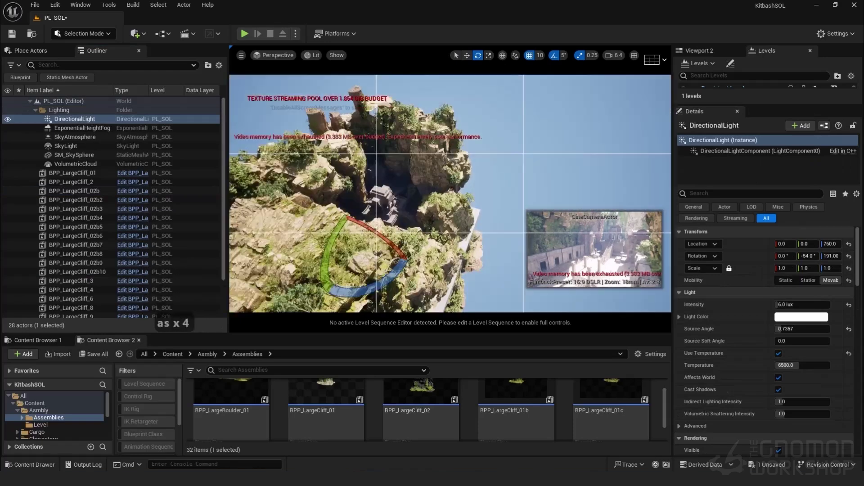
Step: Rearrange the cliffs around the courtyard, placing BPP_LargeCliff_01 at about X -1108, Y -2240, Z -370
{"action": "left_click", "coordinate": [71, 182]}
{"action": "key", "text": "w"}
{"action": "left_click", "coordinate": [74, 155]}
{"action": "left_click", "coordinate": [77, 272]}
{"action": "left_click", "coordinate": [75, 227]}
{"action": "left_click", "coordinate": [73, 173]}
{"action": "left_click", "coordinate": [71, 281]}
{"action": "left_click", "coordinate": [72, 173]}
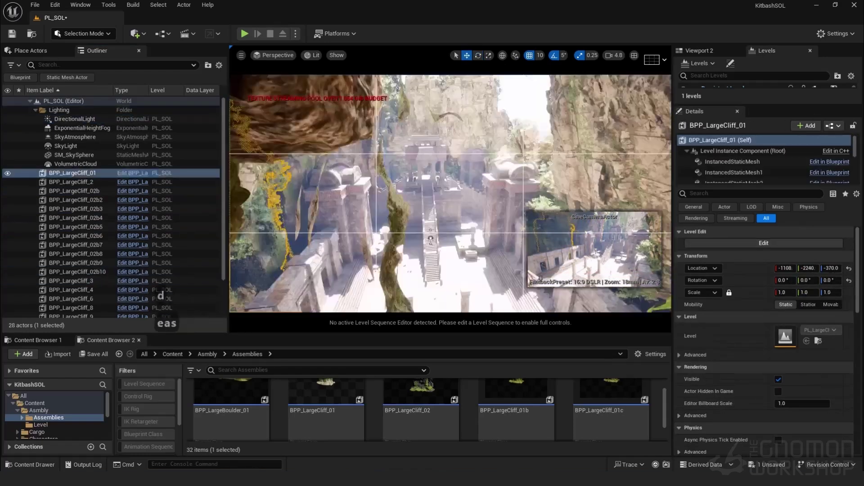
Step: Duplicate BPP_LargeCliff_02b10 and fit it at 1.25 scale over the cliff opening, at about X -176, Y 4082, Z 5355
{"action": "left_click", "coordinate": [75, 200]}
{"action": "left_click", "coordinate": [77, 272]}
{"action": "key", "text": "ctrl+d"}
{"action": "left_click", "coordinate": [77, 272]}
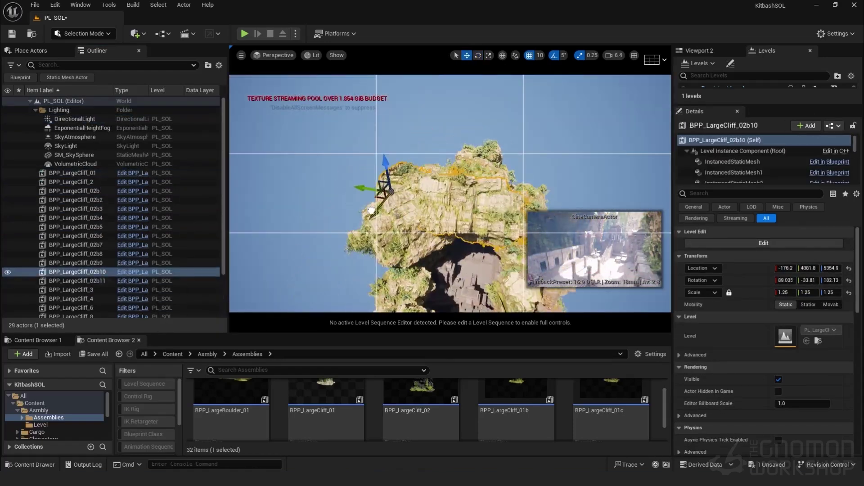
Step: Duplicate a BPP_LargeCliff_02b cliff and place the copy at X 2320, Y 3180, Z -940, turned about 265° around Z
{"action": "left_click", "coordinate": [73, 191]}
{"action": "left_click", "coordinate": [75, 263]}
{"action": "key", "text": "ctrl+d"}
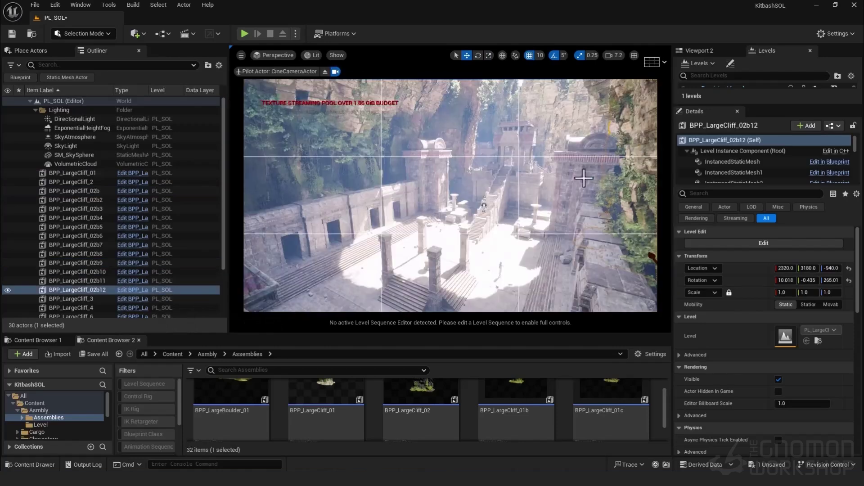
Step: Scale and rotate the background cliffs behind the temple while looking through the CineCameraActor
{"action": "left_click", "coordinate": [598, 117]}
{"action": "left_click", "coordinate": [418, 113]}
{"action": "left_click", "coordinate": [486, 108]}
{"action": "key", "text": "r"}
{"action": "left_click", "coordinate": [419, 113]}
{"action": "key", "text": "e"}
Step: Stop piloting the camera and move BPP_LargeCliff_02b10 to about X -243, Y 4081, Z 5455
{"action": "left_click", "coordinate": [325, 72]}
{"action": "left_click", "coordinate": [366, 198]}
{"action": "key", "text": "w"}
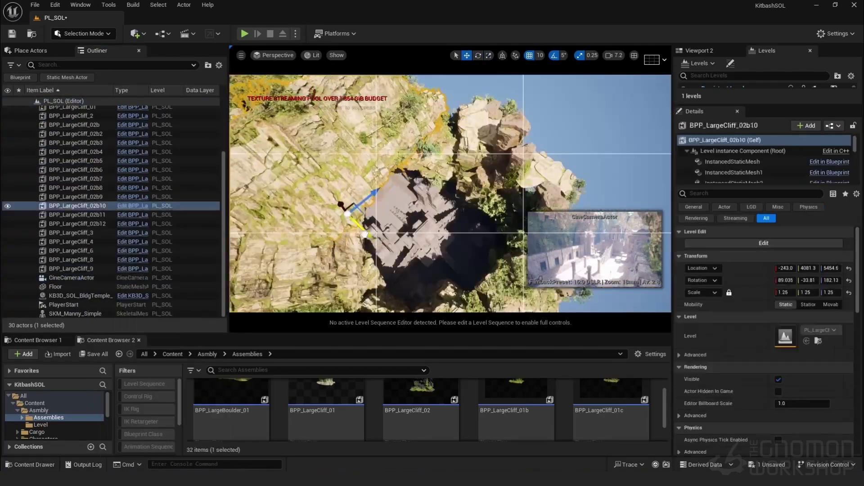
Step: Fit BPP_LargeCliff_02b7 at X -5480, Y 310, Z -2590 with a -15° Y rotation
{"action": "left_click", "coordinate": [450, 135]}
{"action": "left_click", "coordinate": [396, 171]}
{"action": "left_click", "coordinate": [392, 96]}
{"action": "left_click", "coordinate": [450, 135]}
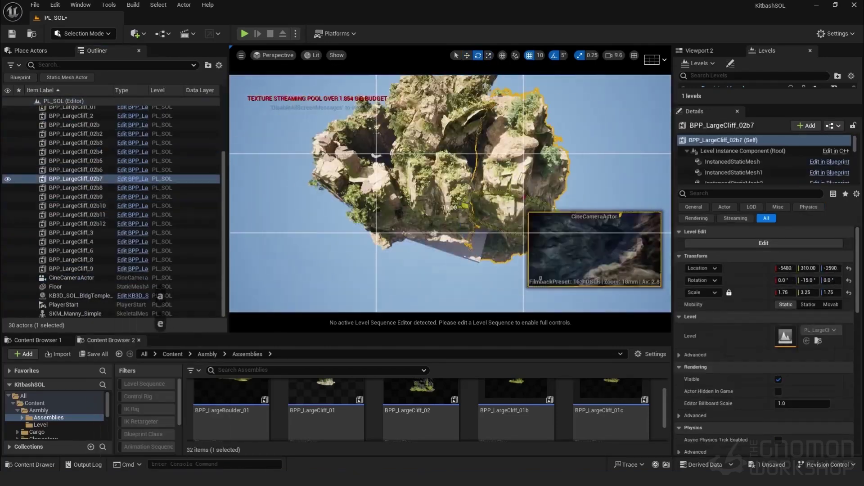
Step: Duplicate a large cliff and place the copy at X -3840, Y -3560, Z 6630, rotated and scaled to 2.25
{"action": "left_click", "coordinate": [378, 180]}
{"action": "key", "text": "r"}
{"action": "left_click", "coordinate": [418, 158]}
{"action": "left_click", "coordinate": [466, 203]}
{"action": "key", "text": "ctrl+d"}
{"action": "key", "text": "e"}
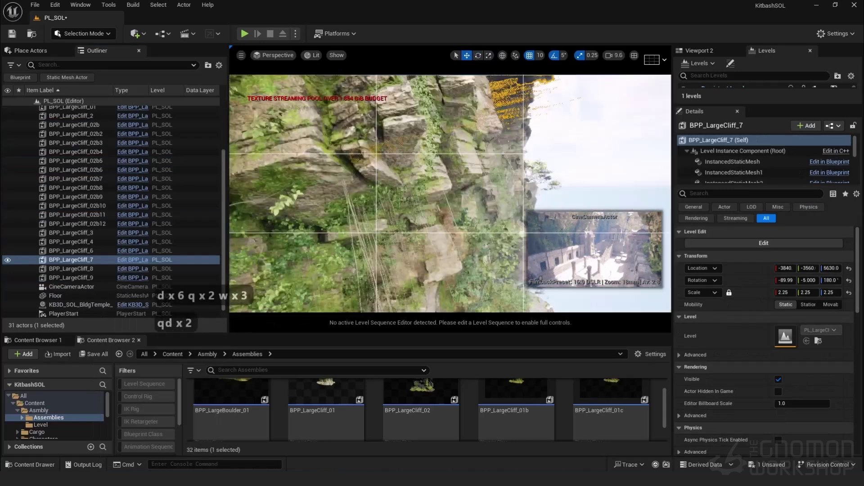
Step: Duplicate the upper large cliff again and rotate the copy to extend the rock wall around the temple
{"action": "key", "text": "ctrl+d"}
{"action": "left_click", "coordinate": [396, 144]}
{"action": "key", "text": "e"}
{"action": "left_click", "coordinate": [360, 216]}
Step: Fly around the temple courtyard in the perspective view to examine the surrounding cliffs and the sunlight
{"action": "left_click", "coordinate": [274, 55]}
{"action": "left_click", "coordinate": [281, 167]}
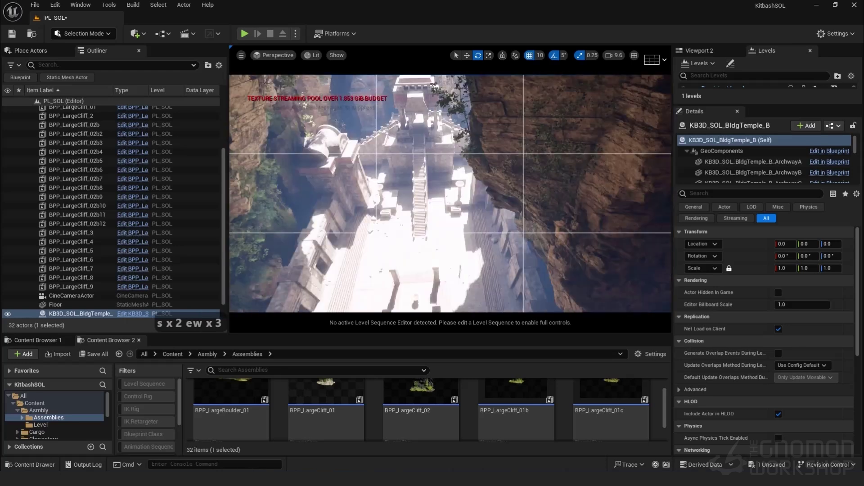
{"action": "key", "text": "e"}
{"action": "key", "text": "w"}
{"action": "key", "text": "w"}
{"action": "key", "text": "w"}
{"action": "key", "text": "s"}
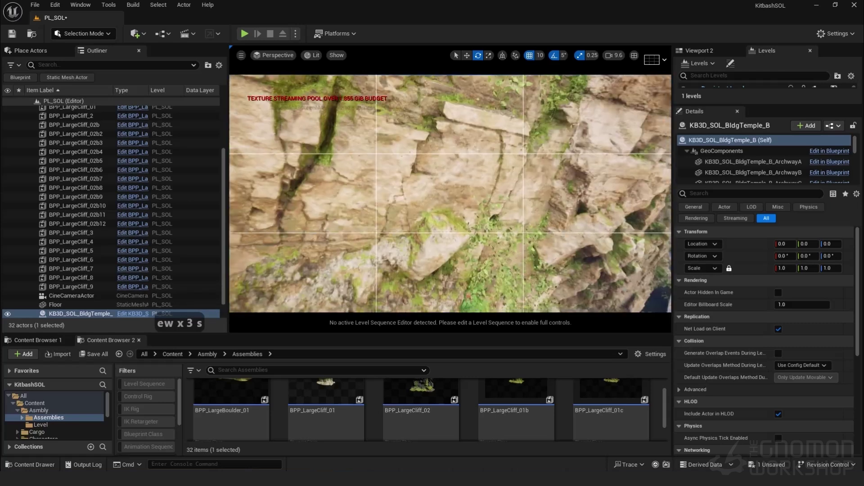
{"action": "key", "text": "w"}
{"action": "key", "text": "w"}
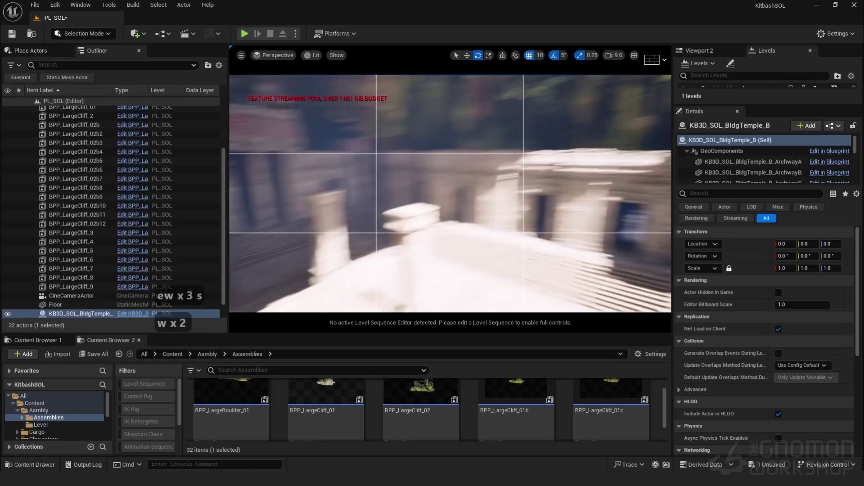
{"action": "key", "text": "s"}
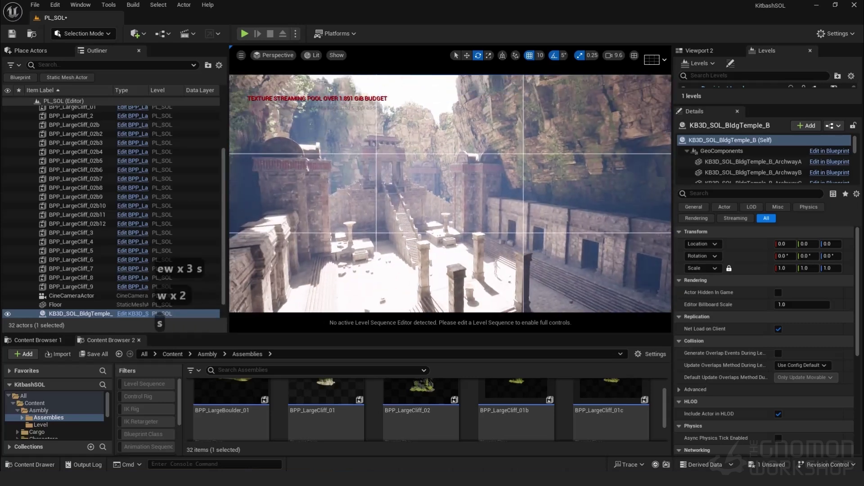
{"action": "key", "text": "s"}
{"action": "key", "text": "d"}
{"action": "key", "text": "d"}
{"action": "key", "text": "w"}
{"action": "key", "text": "d"}
{"action": "key", "text": "w"}
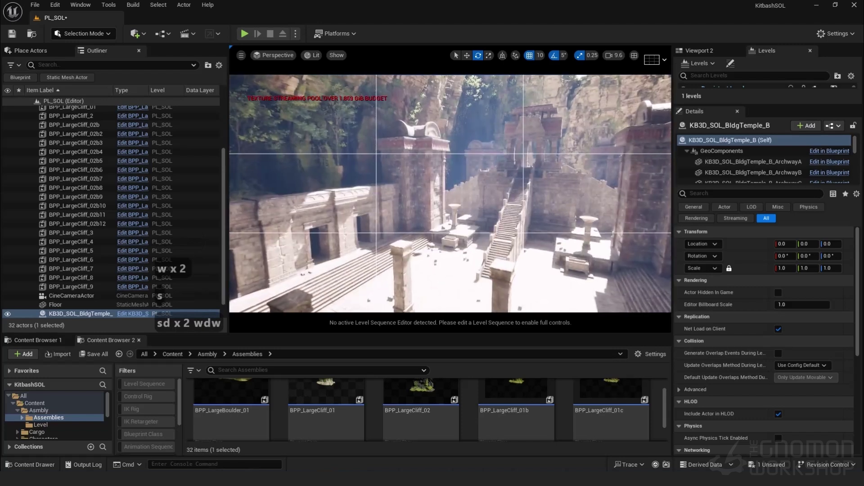
{"action": "right_click_drag", "start_coordinate": [450, 193], "coordinate": [432, 178]}
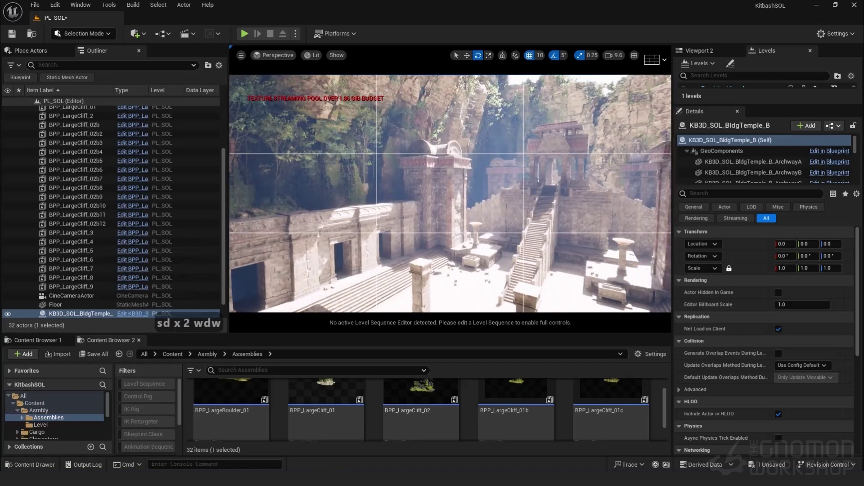
Step: Place a Post Process Volume in the temple courtyard near the staircase, at about X 40, Y -350, Z 250
{"action": "left_click", "coordinate": [141, 33]}
{"action": "mouse_move", "coordinate": [168, 171]}
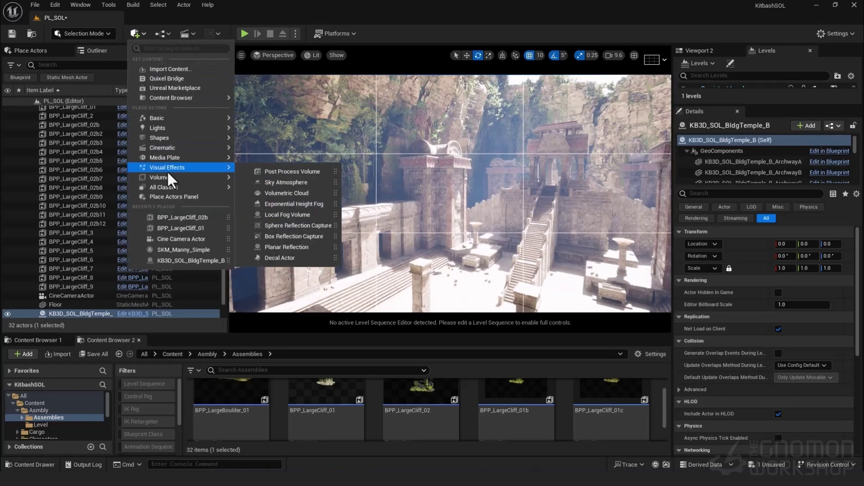
{"action": "left_click_drag", "start_coordinate": [321, 171], "coordinate": [518, 277]}
Step: Toggle game view repeatedly to hide and show the gizmos around the Post Process Volume by the staircase
{"action": "right_click_drag", "start_coordinate": [552, 181], "coordinate": [556, 238]}
{"action": "key", "text": "g"}
{"action": "right_click_drag", "start_coordinate": [499, 157], "coordinate": [521, 191]}
{"action": "key", "text": "g"}
{"action": "key", "text": "q"}
{"action": "key", "text": "q"}
{"action": "key", "text": "g"}
{"action": "key", "text": "g"}
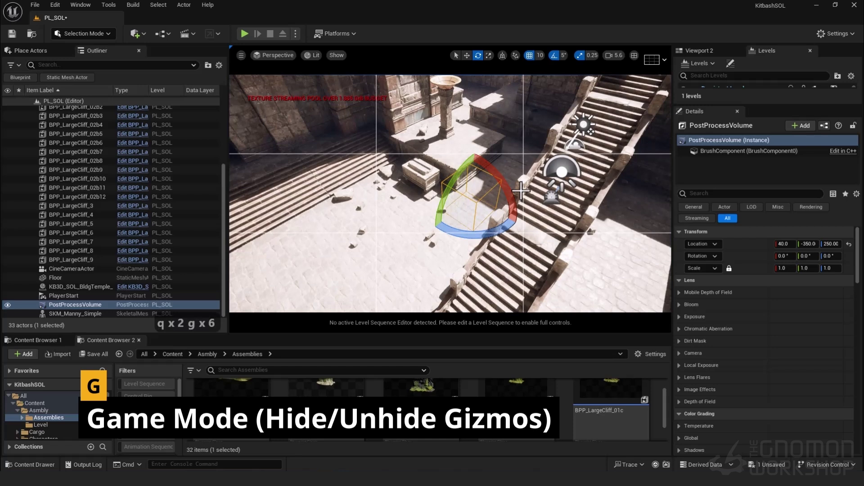
{"action": "key", "text": "g"}
{"action": "key", "text": "g"}
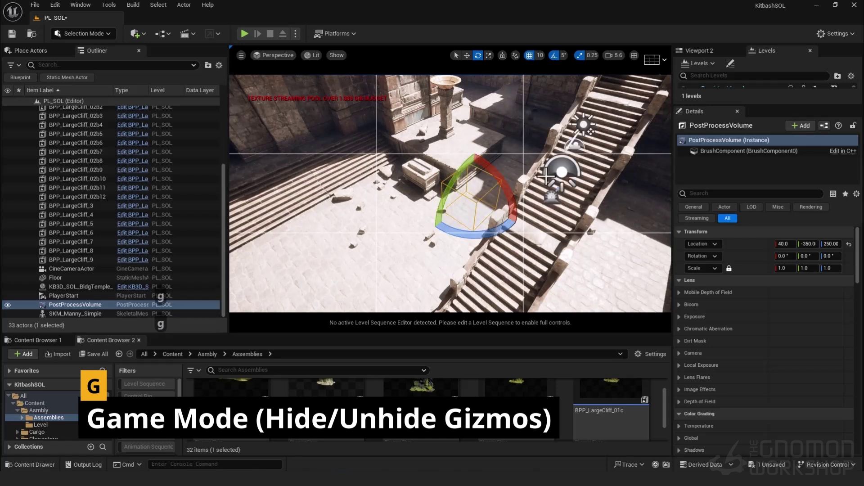
{"action": "right_click_drag", "start_coordinate": [546, 177], "coordinate": [531, 207]}
{"action": "key", "text": "g"}
{"action": "key", "text": "g"}
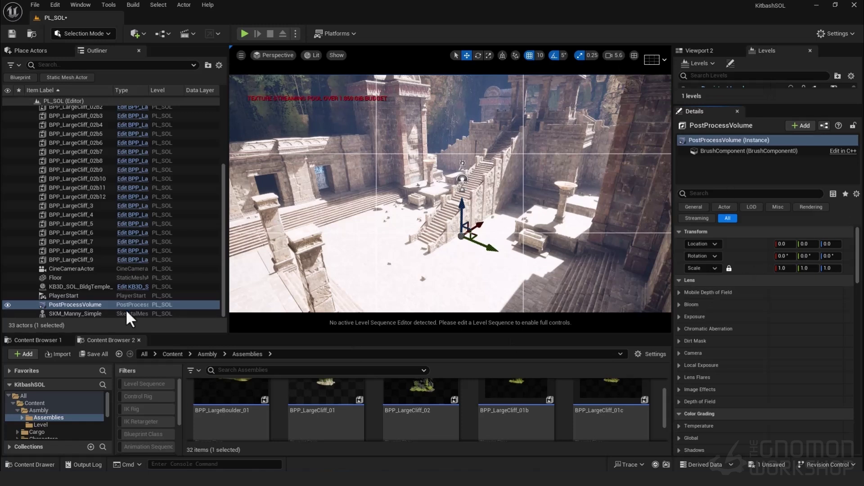
Step: Enable Infinite Extent (Unbound) on the PostProcessVolume
{"action": "left_click", "coordinate": [728, 194]}
{"action": "type", "text": "inf"}
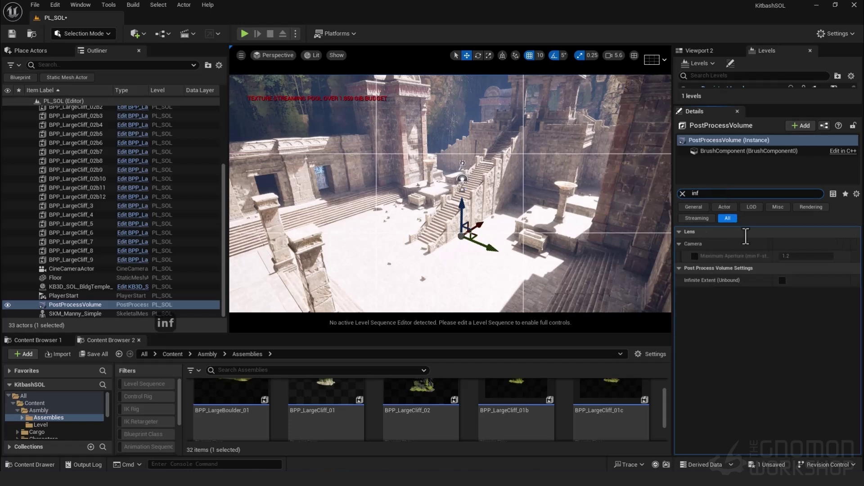
{"action": "left_click", "coordinate": [782, 280]}
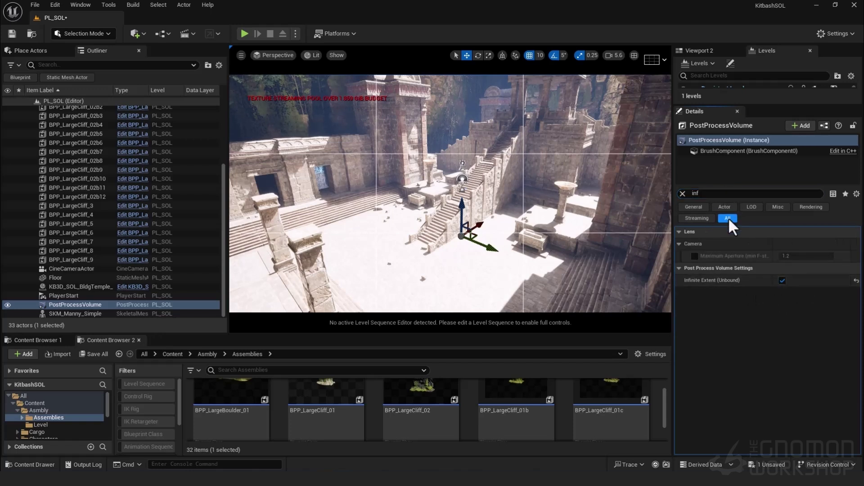
{"action": "left_click", "coordinate": [682, 194]}
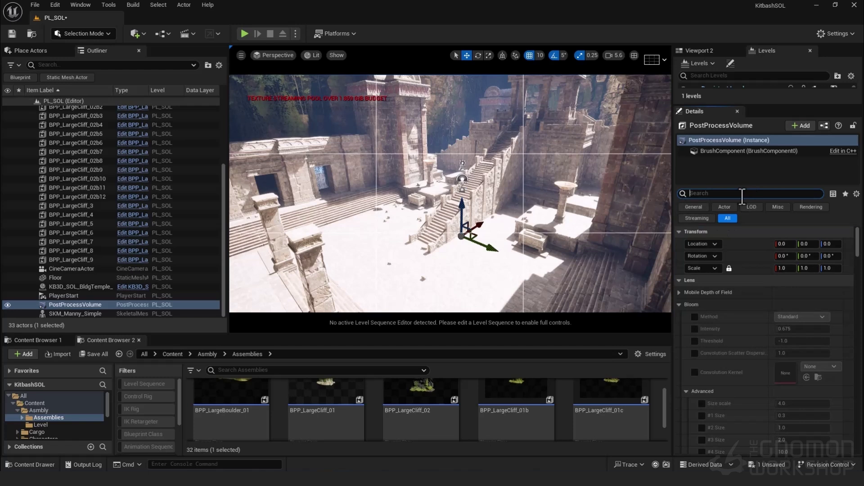
Step: Override the PostProcessVolume's exposure limits, setting both Min EV100 and Max EV100 to -1
{"action": "type", "text": "exp"}
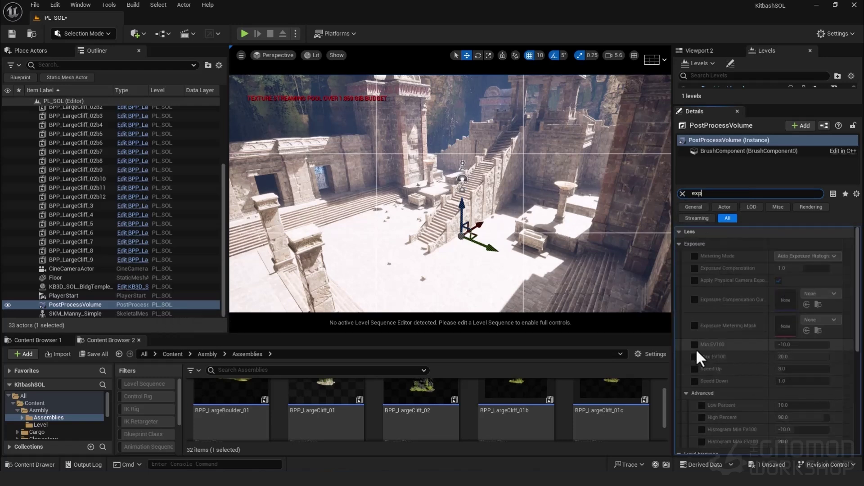
{"action": "left_click", "coordinate": [695, 344]}
{"action": "left_click", "coordinate": [694, 356]}
{"action": "left_click", "coordinate": [801, 344]}
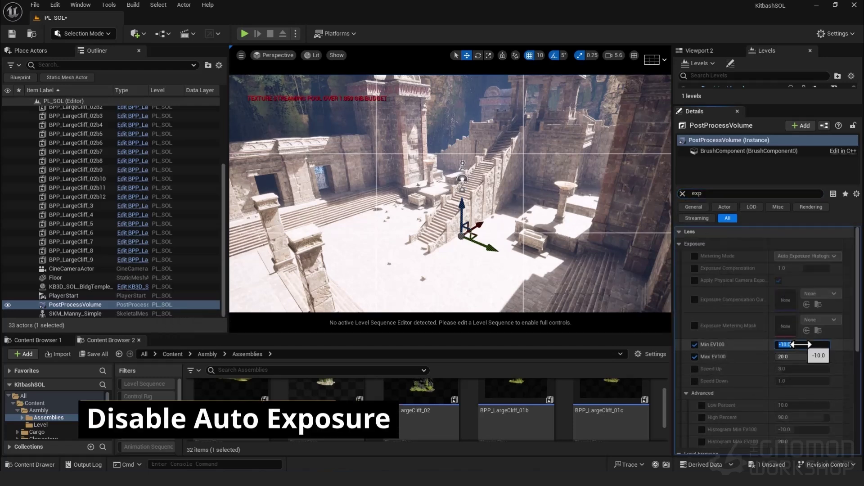
{"action": "type", "text": "-1"}
{"action": "key", "text": "Tab"}
{"action": "key", "text": "Tab"}
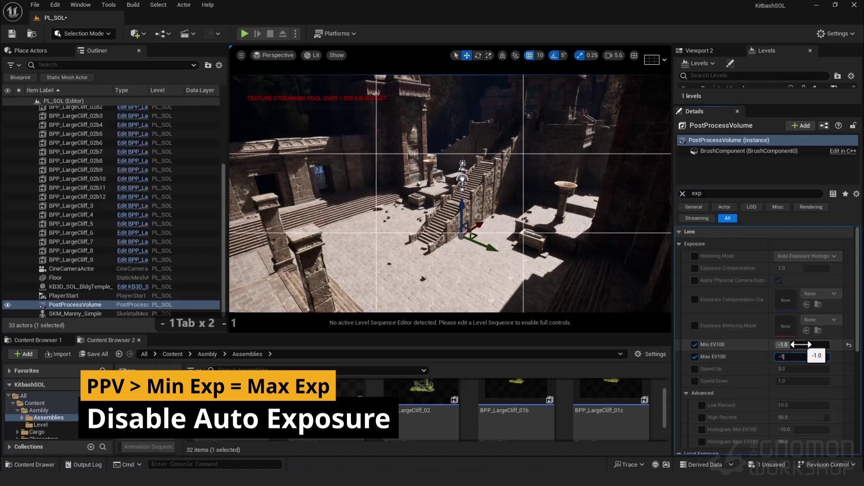
{"action": "key", "text": "Return"}
Step: Examine the cliffs and temple from several heights and distances to check the brightness with the fixed exposure
{"action": "right_click_drag", "start_coordinate": [563, 216], "coordinate": [644, 193]}
{"action": "key", "text": "e"}
{"action": "key", "text": "e"}
{"action": "scroll", "coordinate": [630, 194], "scroll_direction": "up", "scroll_amount": 1}
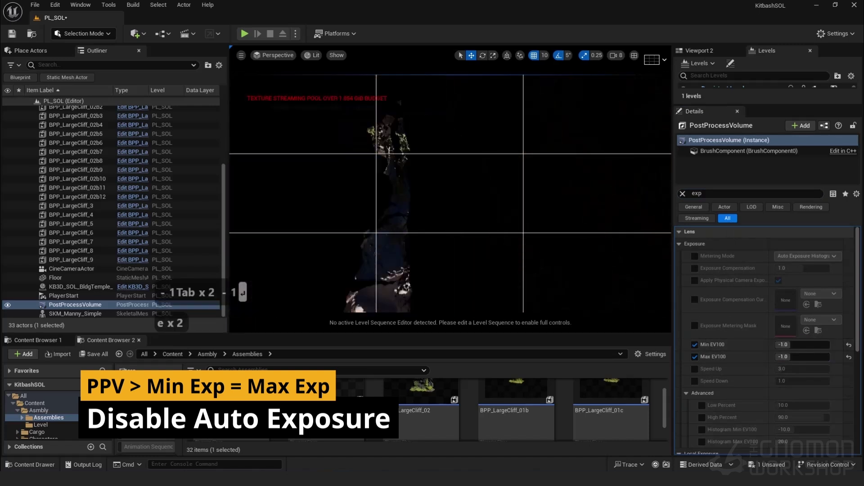
{"action": "key", "text": "e"}
{"action": "key", "text": "e"}
{"action": "key", "text": "e"}
{"action": "key", "text": "e"}
{"action": "key", "text": "e"}
{"action": "key", "text": "e"}
{"action": "key", "text": "e"}
{"action": "key", "text": "e"}
{"action": "key", "text": "e"}
{"action": "key", "text": "e"}
{"action": "key", "text": "q"}
{"action": "key", "text": "q"}
{"action": "key", "text": "q"}
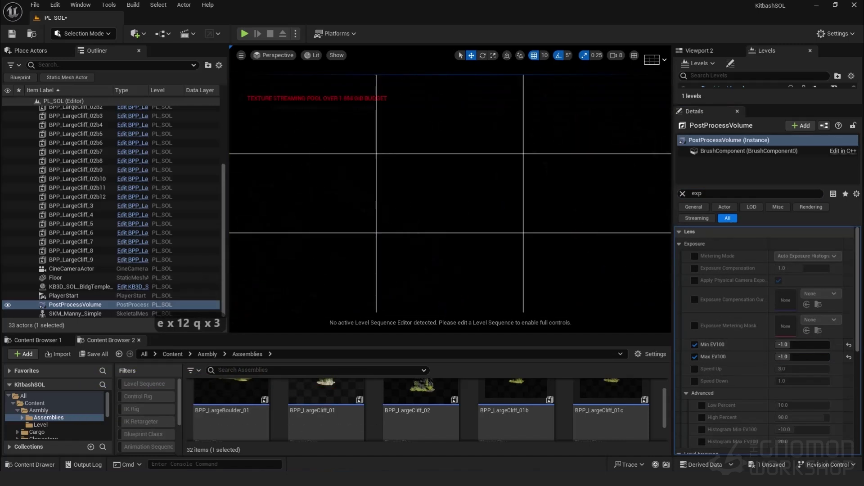
{"action": "key", "text": "w"}
{"action": "key", "text": "d"}
{"action": "key", "text": "s"}
{"action": "key", "text": "s"}
{"action": "key", "text": "s"}
{"action": "key", "text": "s"}
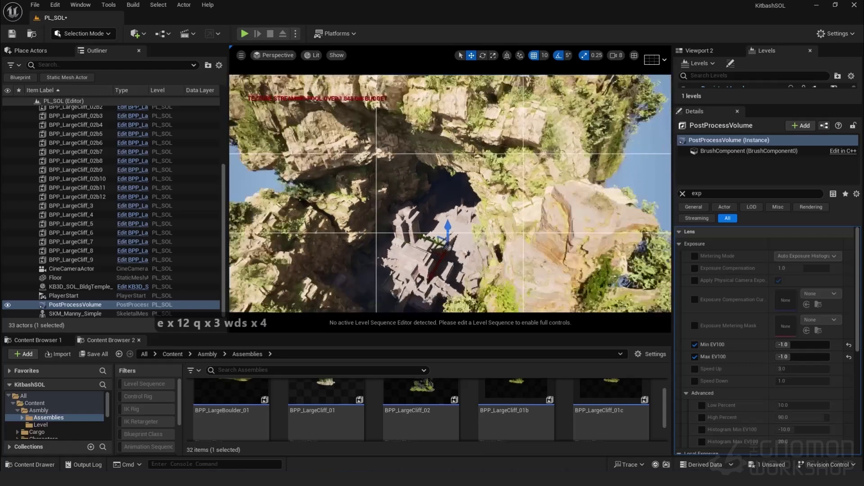
{"action": "key", "text": "s"}
{"action": "key", "text": "s"}
{"action": "key", "text": "s"}
{"action": "key", "text": "s"}
{"action": "key", "text": "w"}
{"action": "key", "text": "w"}
{"action": "key", "text": "w"}
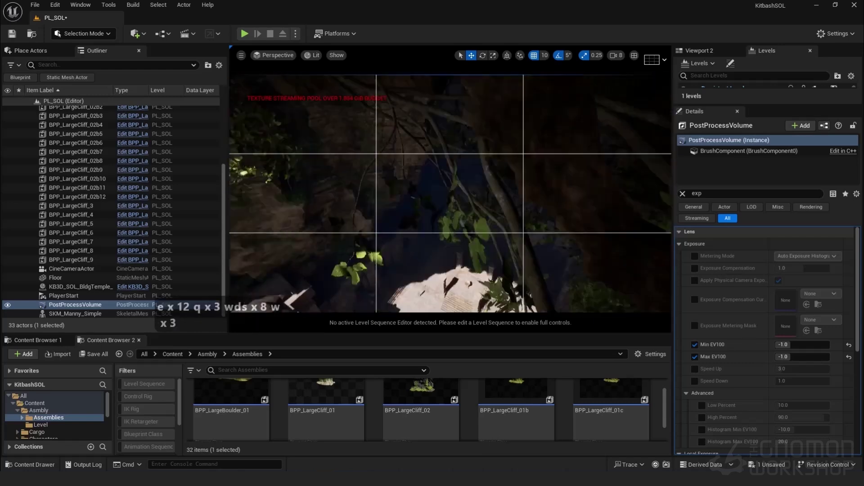
Step: View the scene through CineCameraActor and set the DirectionalLight's Indirect Lighting Intensity to 3
{"action": "left_click", "coordinate": [274, 55]}
{"action": "left_click", "coordinate": [307, 163]}
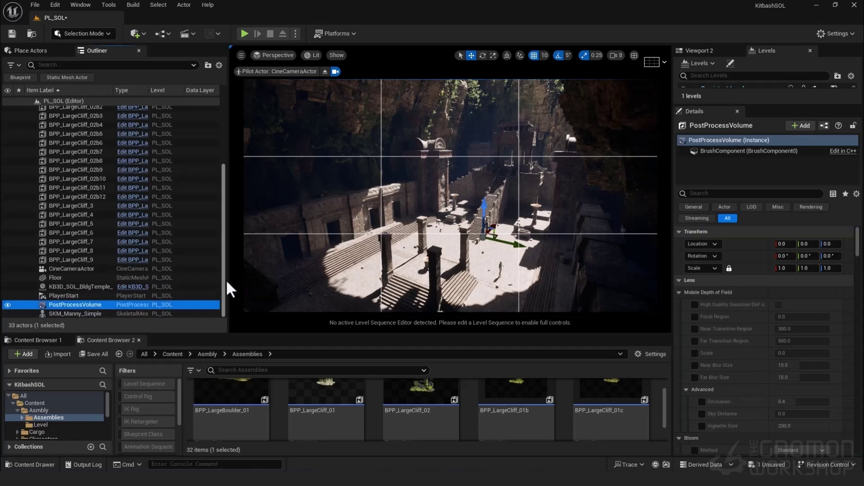
{"action": "left_click_drag", "start_coordinate": [223, 283], "coordinate": [224, 202]}
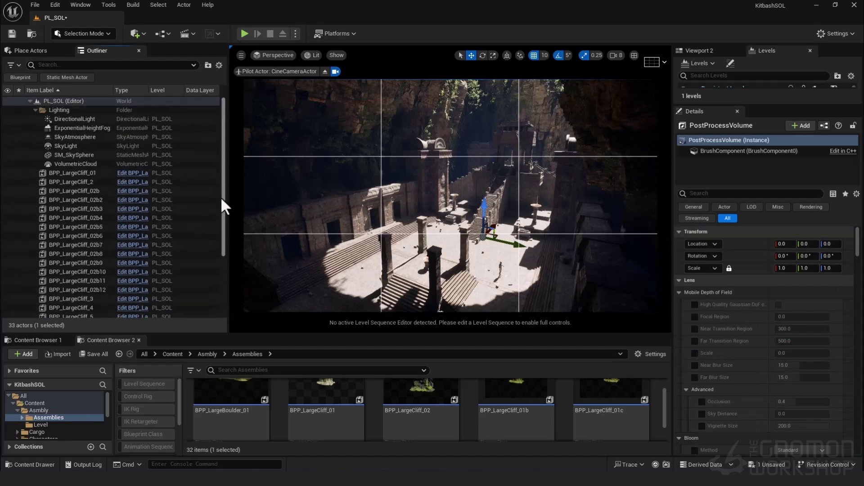
{"action": "left_click", "coordinate": [77, 119]}
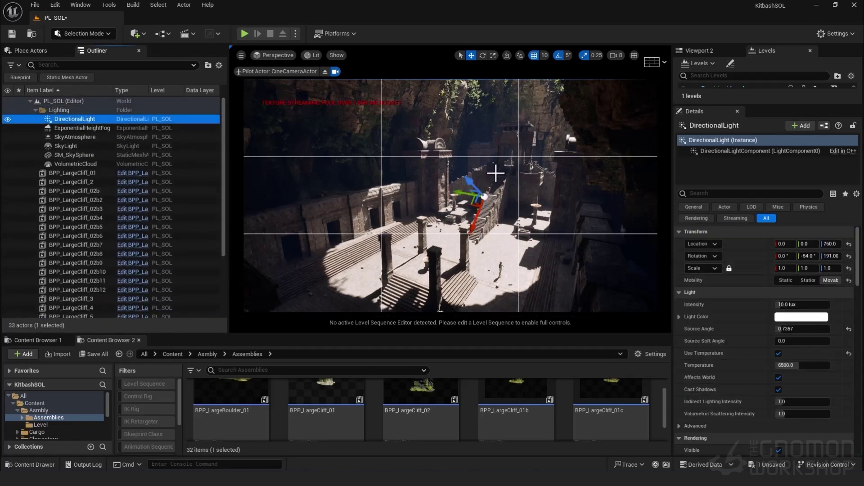
{"action": "left_click", "coordinate": [805, 400]}
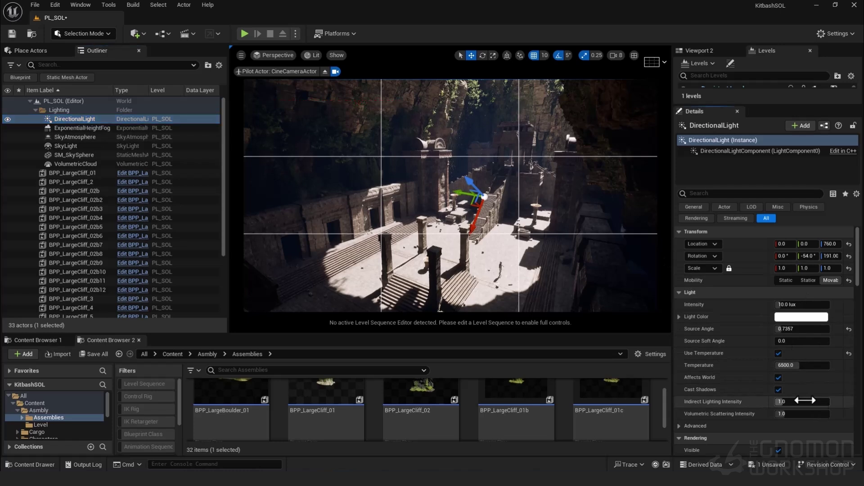
{"action": "type", "text": "3"}
{"action": "key", "text": "Return"}
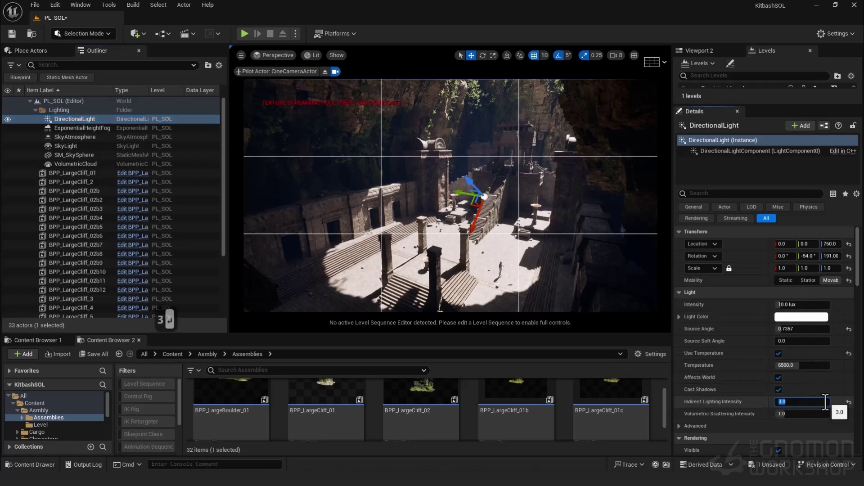
Step: Change the viewport type to Default Viewport and inspect the temple courtyard from above
{"action": "left_click", "coordinate": [275, 57]}
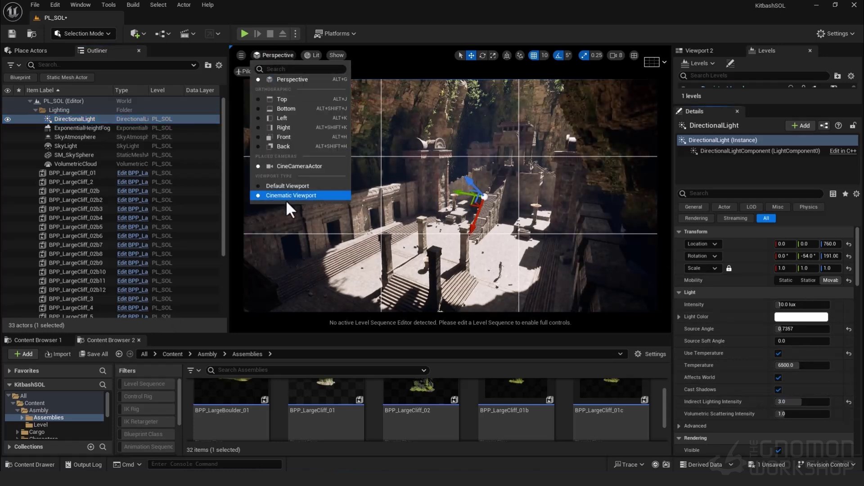
{"action": "left_click", "coordinate": [286, 188]}
{"action": "mouse_move", "coordinate": [461, 186]}
{"action": "right_mouse_down"}
{"action": "mouse_move", "coordinate": [432, 185]}
{"action": "mouse_move", "coordinate": [475, 188]}
{"action": "right_mouse_up"}
{"action": "key", "text": "a"}
{"action": "key", "text": "d"}
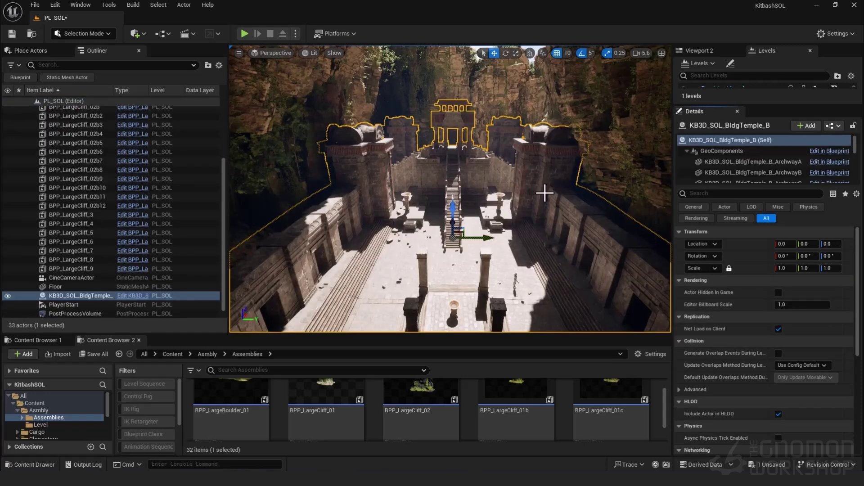
{"action": "right_click_drag", "start_coordinate": [552, 208], "coordinate": [520, 216]}
{"action": "key", "text": "d"}
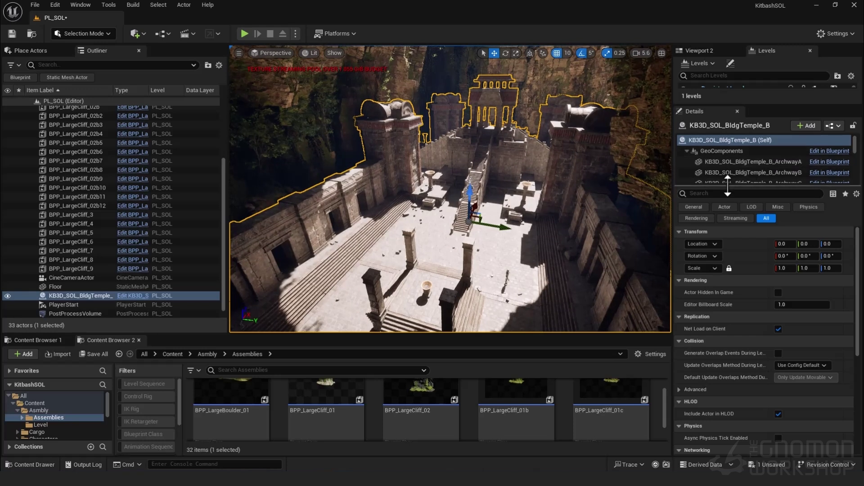
Step: Review the full component list of KB3D_SOL_BldgTemple_B and locate its source blueprint in the Content Browser, enlarging the browser area
{"action": "left_click_drag", "start_coordinate": [731, 187], "coordinate": [723, 347]}
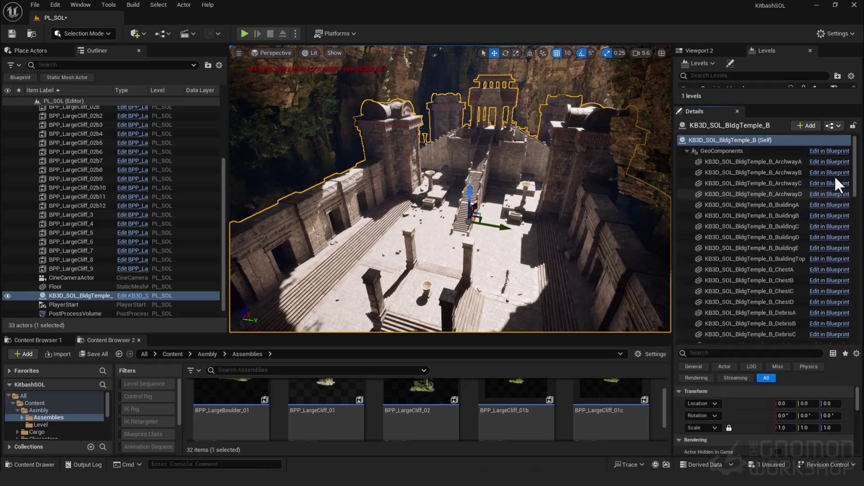
{"action": "left_click_drag", "start_coordinate": [853, 182], "coordinate": [854, 325]}
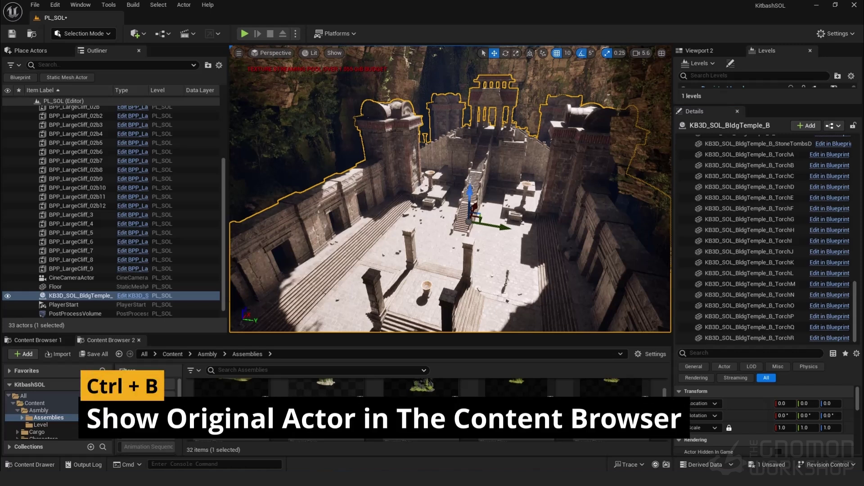
{"action": "key", "text": "ctrl+b"}
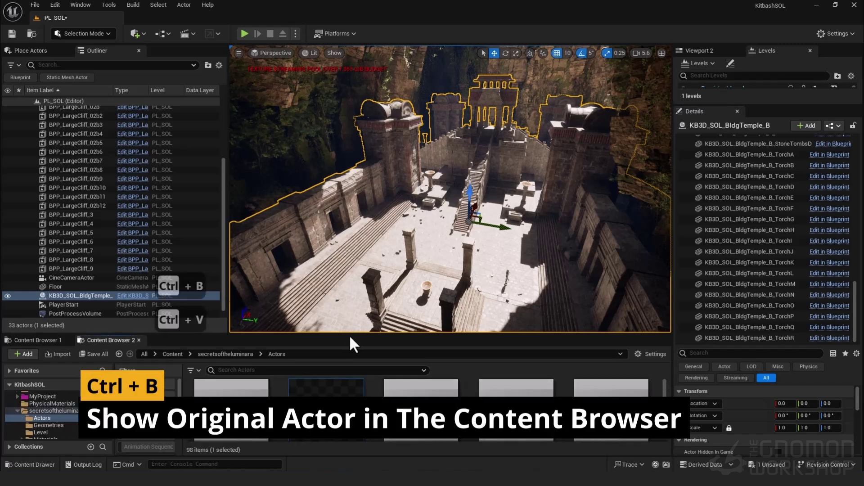
{"action": "left_click_drag", "start_coordinate": [349, 334], "coordinate": [365, 243]}
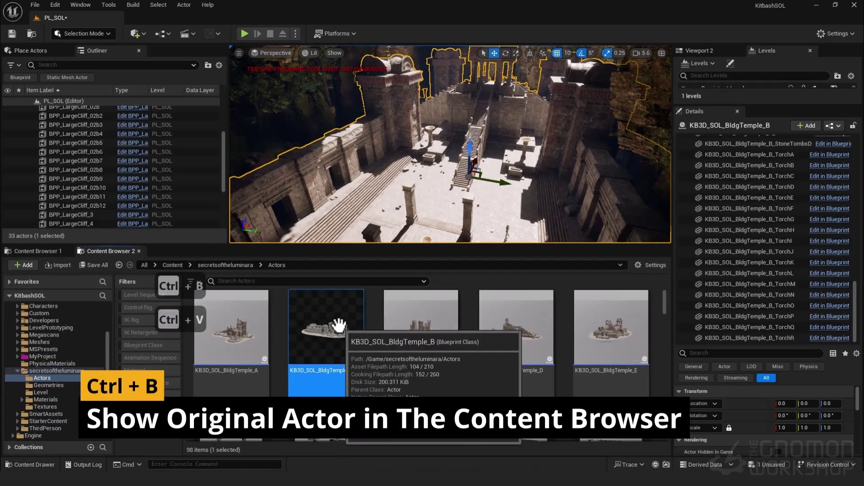
Step: Open the KB3D_SOL_BldgTemple_B blueprint, show its 3D preview and inspect the whole temple model
{"action": "double_click", "coordinate": [339, 303]}
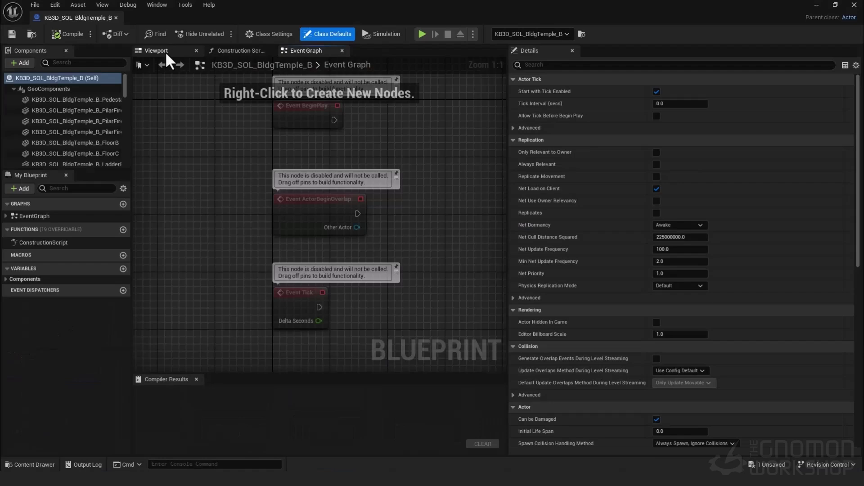
{"action": "left_click", "coordinate": [165, 51]}
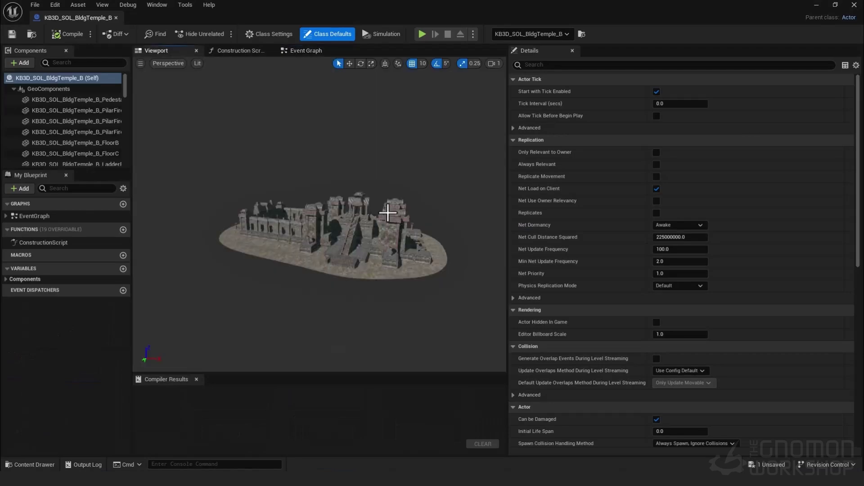
{"action": "left_click", "coordinate": [334, 222]}
{"action": "key", "text": "f"}
{"action": "left_click_drag", "start_coordinate": [237, 156], "coordinate": [339, 173], "text": "alt"}
{"action": "right_click_drag", "start_coordinate": [339, 173], "coordinate": [355, 192]}
{"action": "key", "text": "s"}
{"action": "key", "text": "a"}
{"action": "scroll", "coordinate": [355, 192], "scroll_direction": "up", "scroll_amount": 1}
{"action": "key", "text": "s"}
{"action": "key", "text": "d"}
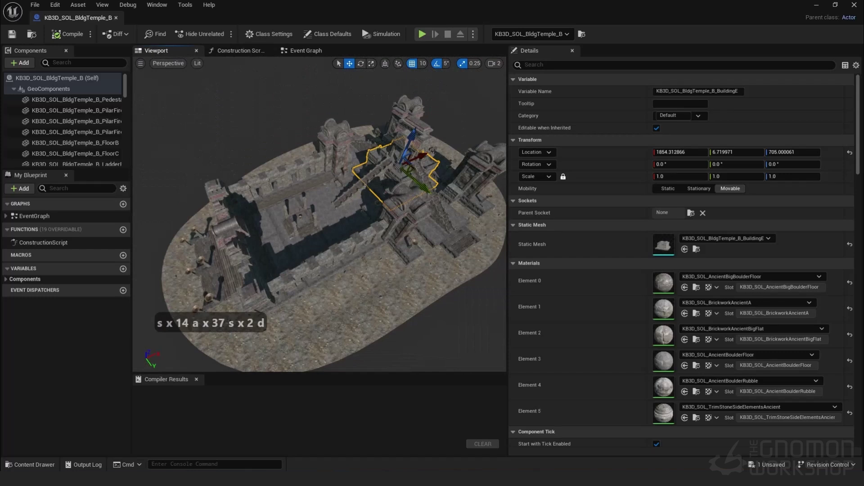
Step: Select several individual temple parts in the blueprint preview to check that they are separate components, and close the blueprint
{"action": "left_click", "coordinate": [355, 191]}
{"action": "left_click", "coordinate": [316, 194]}
{"action": "left_click", "coordinate": [302, 171]}
{"action": "left_click", "coordinate": [363, 219]}
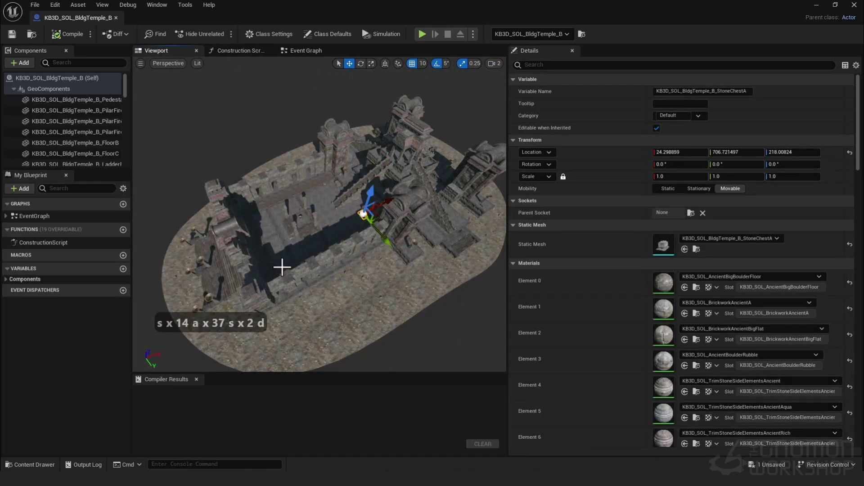
{"action": "left_click", "coordinate": [259, 244]}
{"action": "left_click", "coordinate": [854, 5]}
Step: Select only the temple's Platform component directly in the level and move it within the courtyard
{"action": "mouse_move", "coordinate": [427, 288]}
{"action": "right_mouse_down"}
{"action": "mouse_move", "coordinate": [430, 254]}
{"action": "mouse_move", "coordinate": [429, 277]}
{"action": "right_mouse_up"}
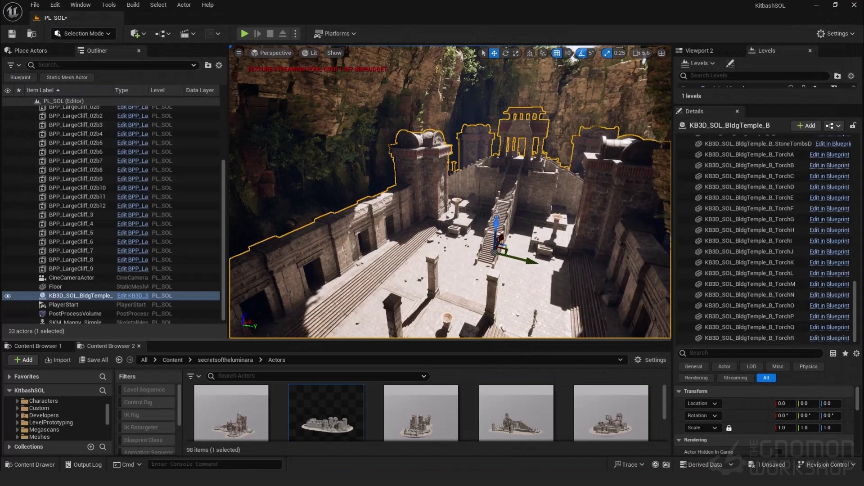
{"action": "right_click_drag", "start_coordinate": [551, 158], "coordinate": [550, 195]}
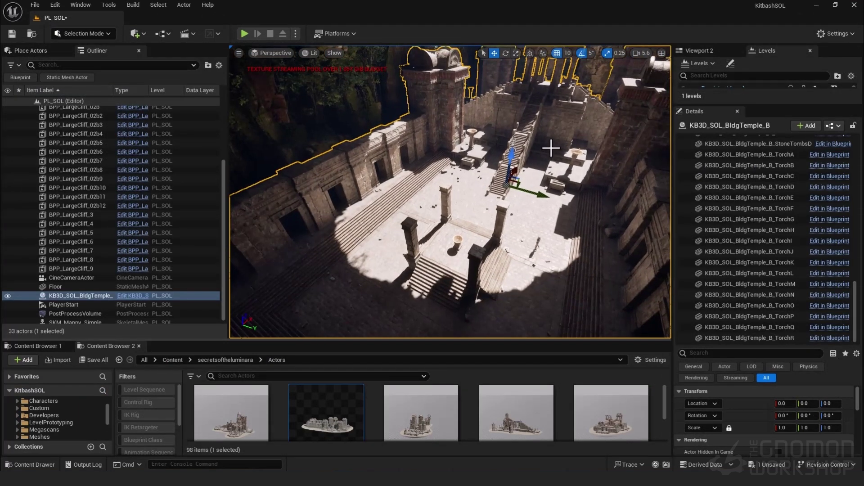
{"action": "key", "text": "q"}
{"action": "key", "text": "q"}
{"action": "right_click_drag", "start_coordinate": [496, 264], "coordinate": [515, 245]}
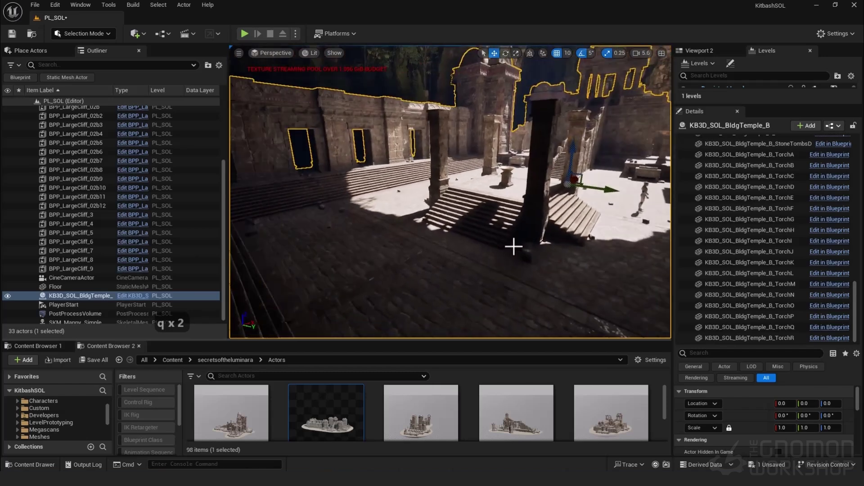
{"action": "double_click", "coordinate": [493, 194]}
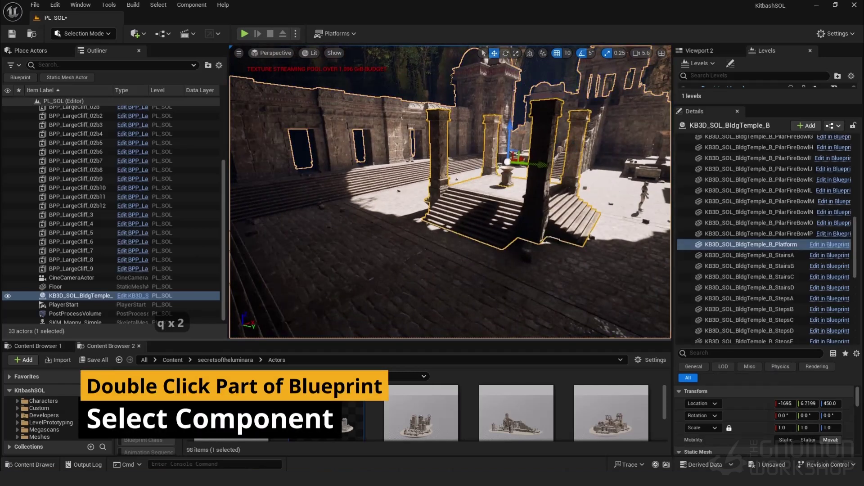
{"action": "left_click_drag", "start_coordinate": [544, 166], "coordinate": [472, 189]}
Step: Open the KB3D_SOL_BldgTemple_B blueprint, show its 3D preview and get closer to the temple's main stairs
{"action": "double_click", "coordinate": [325, 419]}
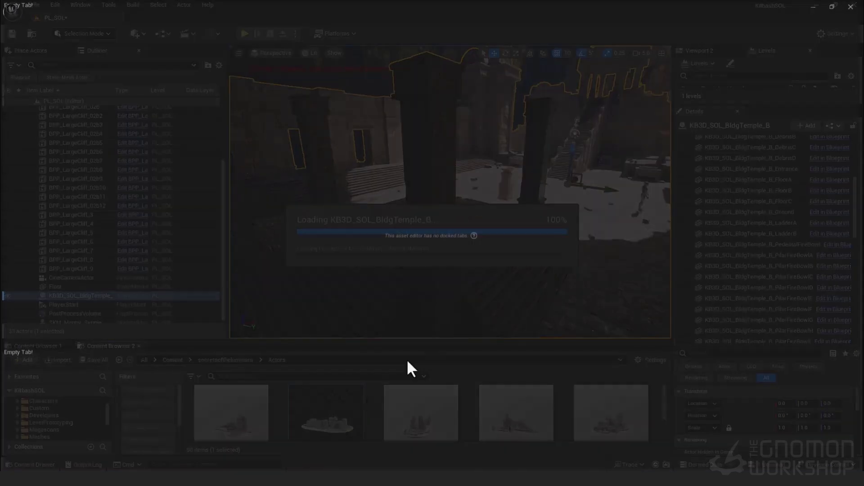
{"action": "left_click", "coordinate": [167, 49]}
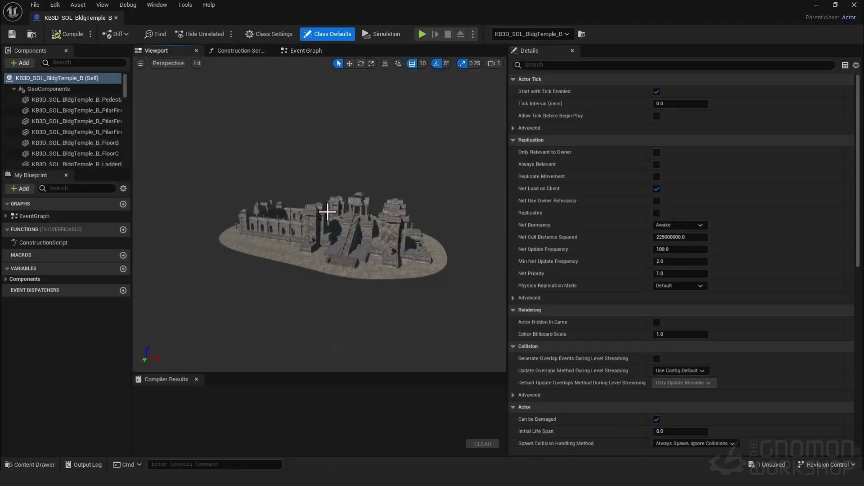
{"action": "key", "text": "w"}
{"action": "key", "text": "e"}
{"action": "mouse_move", "coordinate": [328, 212]}
{"action": "right_mouse_down"}
{"action": "mouse_move", "coordinate": [342, 221]}
{"action": "mouse_move", "coordinate": [333, 216]}
{"action": "right_mouse_up"}
{"action": "key", "text": "e"}
{"action": "key", "text": "w"}
{"action": "scroll", "coordinate": [327, 212], "scroll_direction": "up", "scroll_amount": 6}
Step: Move the StairsD component along the X axis to 1314.36 in the blueprint, and close the blueprint
{"action": "left_click", "coordinate": [338, 200]}
{"action": "key", "text": "f"}
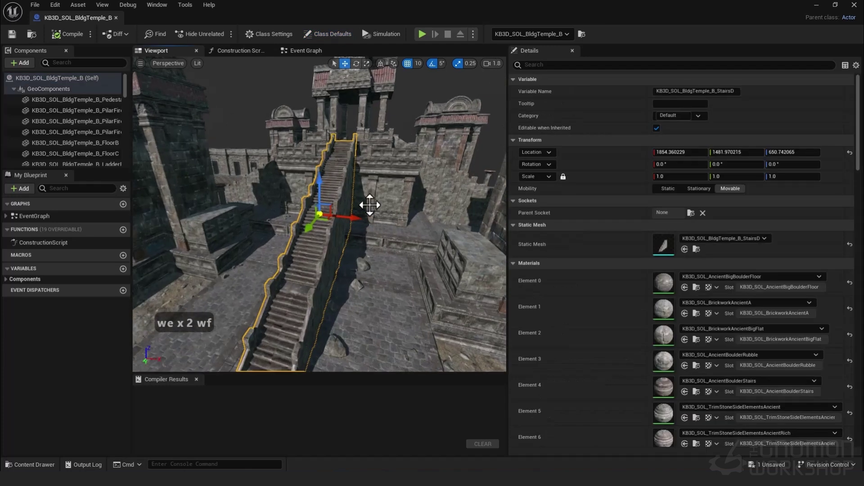
{"action": "left_click_drag", "start_coordinate": [353, 217], "coordinate": [282, 209]}
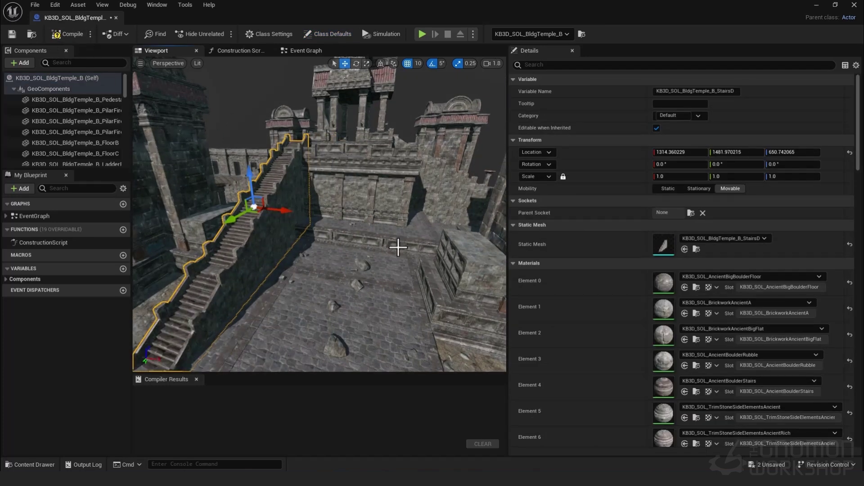
{"action": "left_click", "coordinate": [854, 5]}
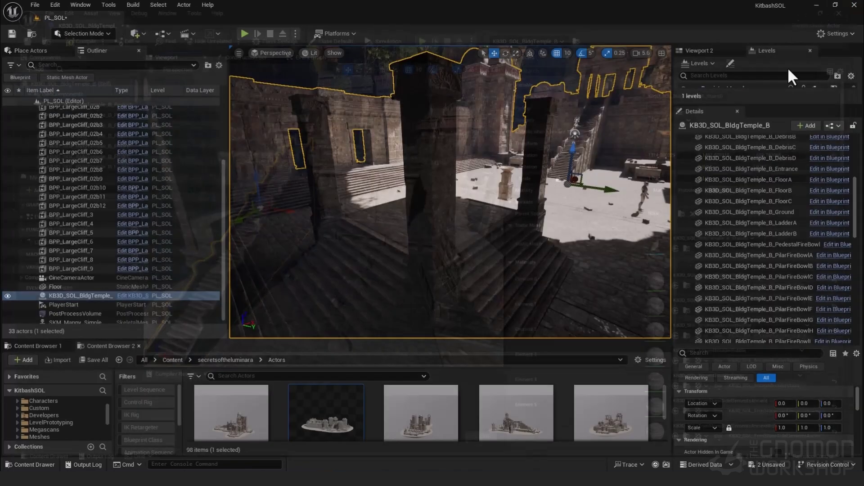
Step: Select only the temple's PedestalFireBowl component in the level and move it onto the courtyard platform
{"action": "double_click", "coordinate": [509, 189]}
{"action": "left_click_drag", "start_coordinate": [508, 189], "coordinate": [412, 210]}
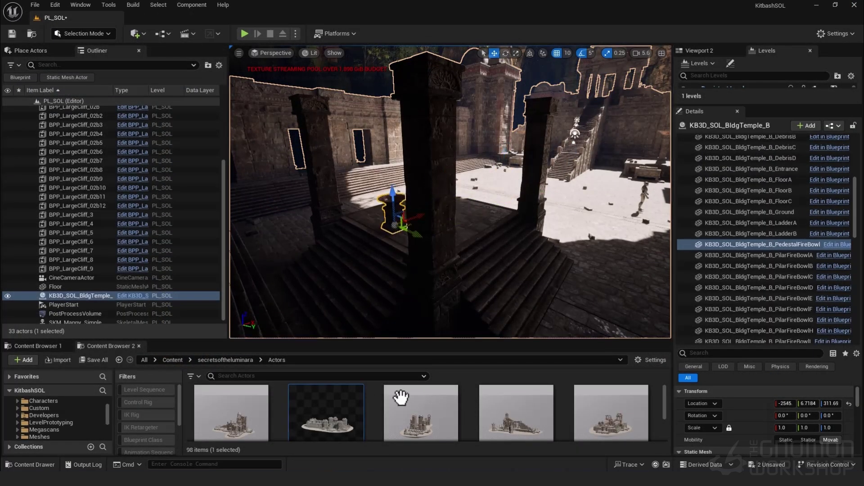
Step: Select the temple's StairsB component directly in the level and try to delete it
{"action": "right_click_drag", "start_coordinate": [435, 252], "coordinate": [494, 248]}
{"action": "key", "text": "d"}
{"action": "right_click_drag", "start_coordinate": [387, 162], "coordinate": [449, 154]}
{"action": "key", "text": "e"}
{"action": "key", "text": "w"}
{"action": "key", "text": "w"}
{"action": "left_click", "coordinate": [456, 153]}
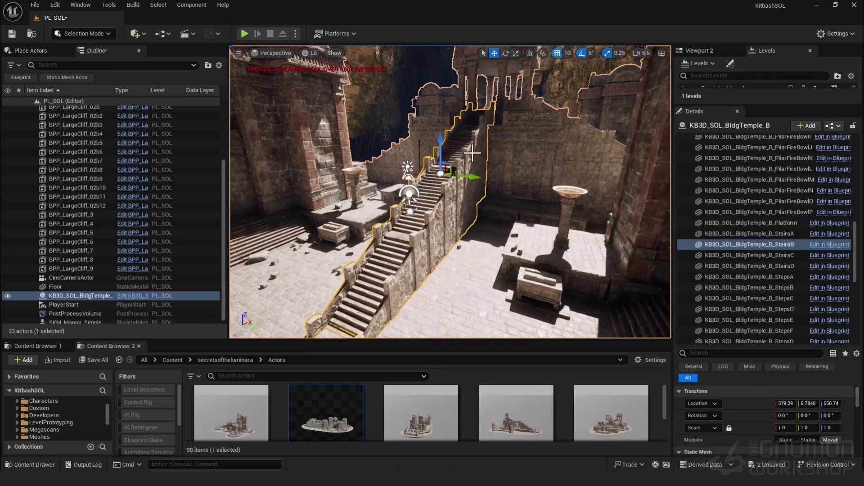
{"action": "key", "text": "Delete"}
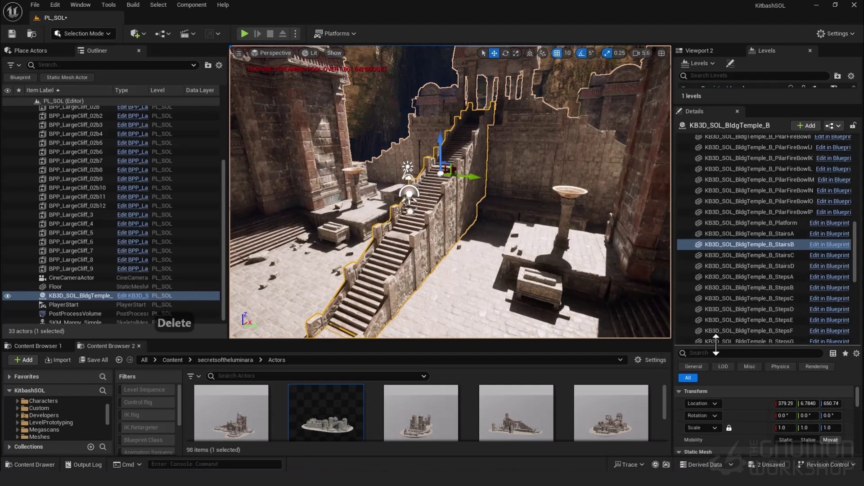
Step: Enlarge the component's property area and clear the Static Mesh assignment of StairsB
{"action": "left_click_drag", "start_coordinate": [716, 346], "coordinate": [716, 155]}
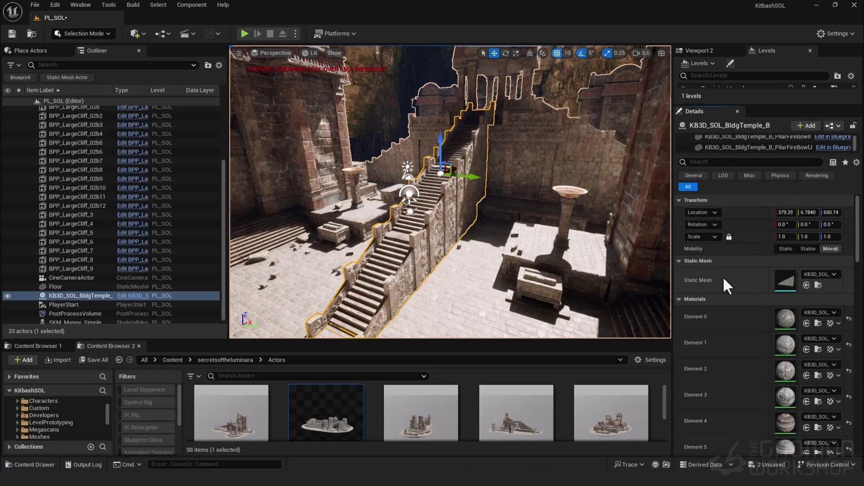
{"action": "left_click", "coordinate": [818, 274]}
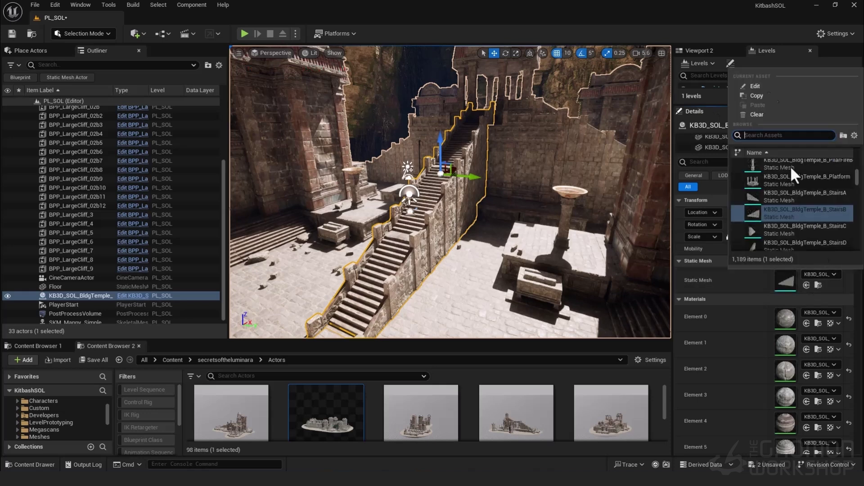
{"action": "left_click", "coordinate": [766, 115]}
Step: Open the secretsoftheluminara Geometries folder in an enlarged Content Browser with smaller thumbnails, and browse its static meshes
{"action": "right_click_drag", "start_coordinate": [613, 218], "coordinate": [621, 212]}
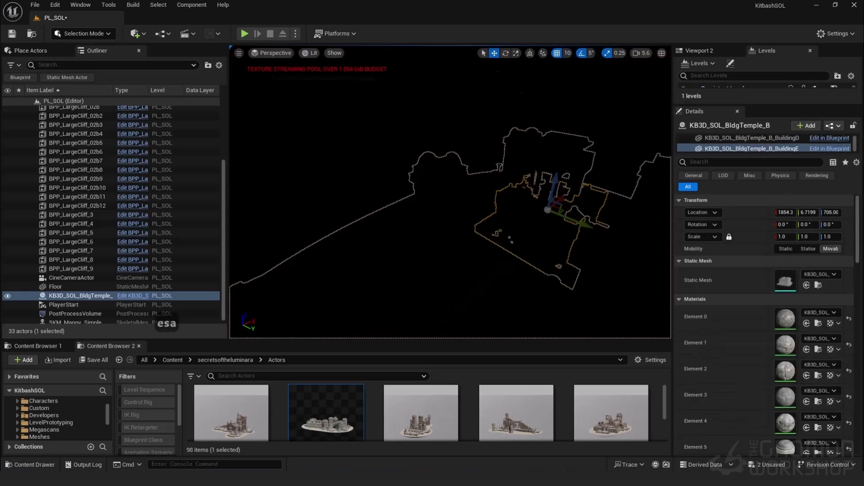
{"action": "key", "text": "w"}
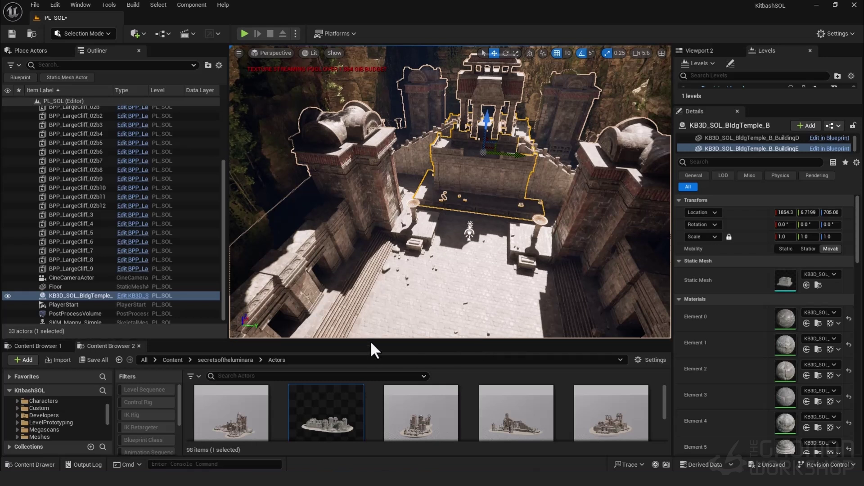
{"action": "left_click_drag", "start_coordinate": [370, 340], "coordinate": [311, 265]}
{"action": "left_click", "coordinate": [242, 283]}
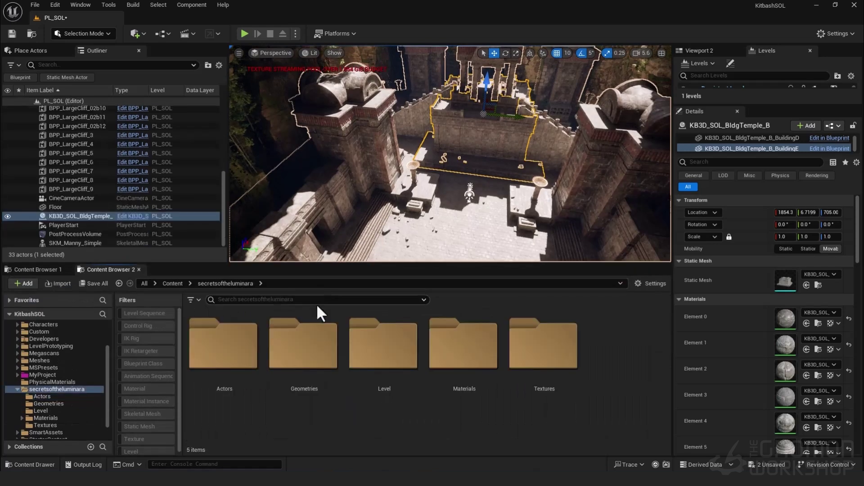
{"action": "double_click", "coordinate": [319, 368]}
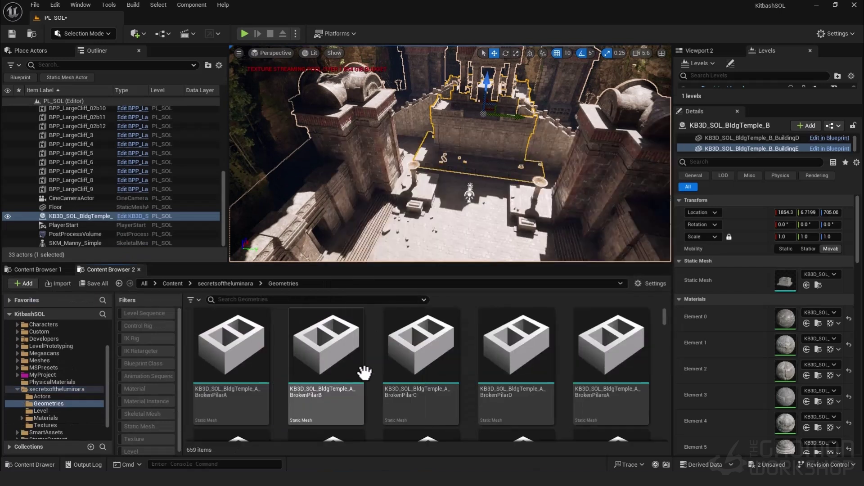
{"action": "scroll", "coordinate": [668, 336], "scroll_direction": "down", "scroll_amount": 5, "text": "ctrl"}
{"action": "scroll", "coordinate": [665, 334], "scroll_direction": "down", "scroll_amount": 3}
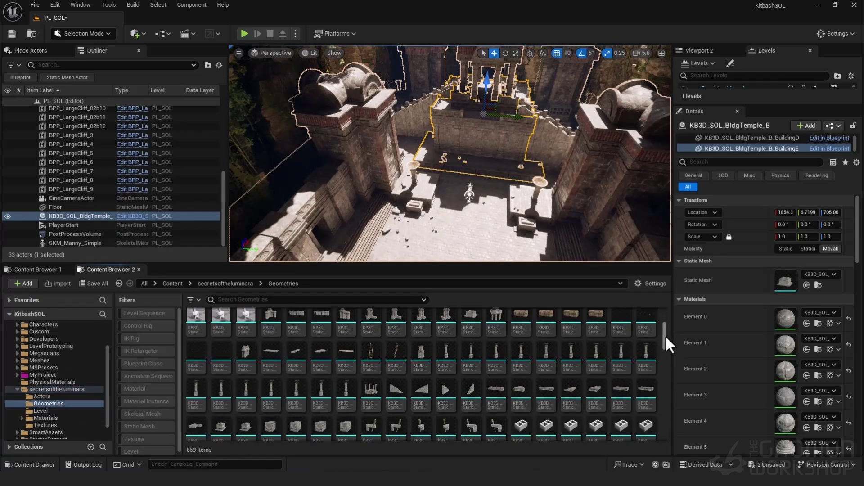
{"action": "scroll", "coordinate": [665, 338], "scroll_direction": "down", "scroll_amount": 5}
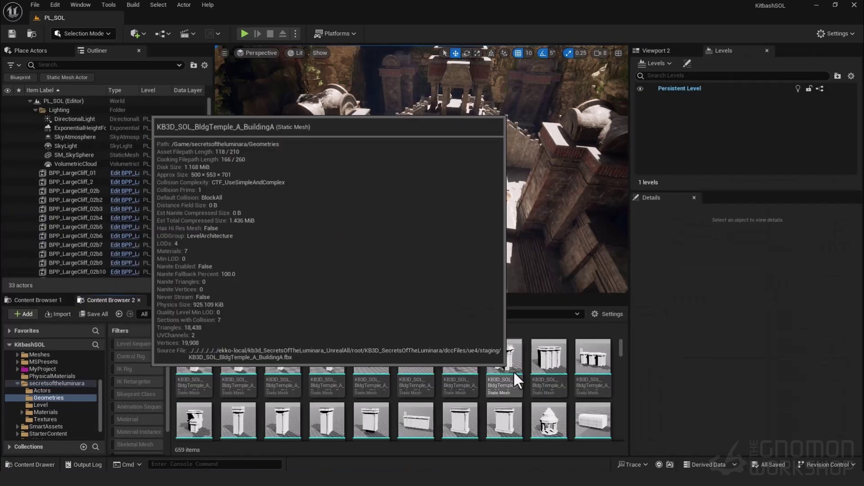
Step: Place the KB3D_SOL_BldgTemple_A_BuildingA and KB3D_SOL_BldgTemple_A_BuildingB static meshes in the courtyard and view them from inside the temple
{"action": "left_click_drag", "start_coordinate": [513, 371], "coordinate": [434, 241]}
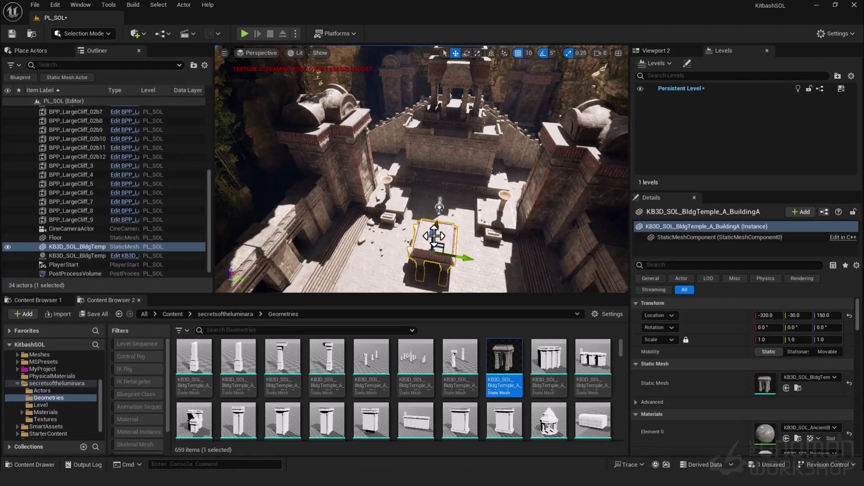
{"action": "left_click_drag", "start_coordinate": [549, 365], "coordinate": [372, 263]}
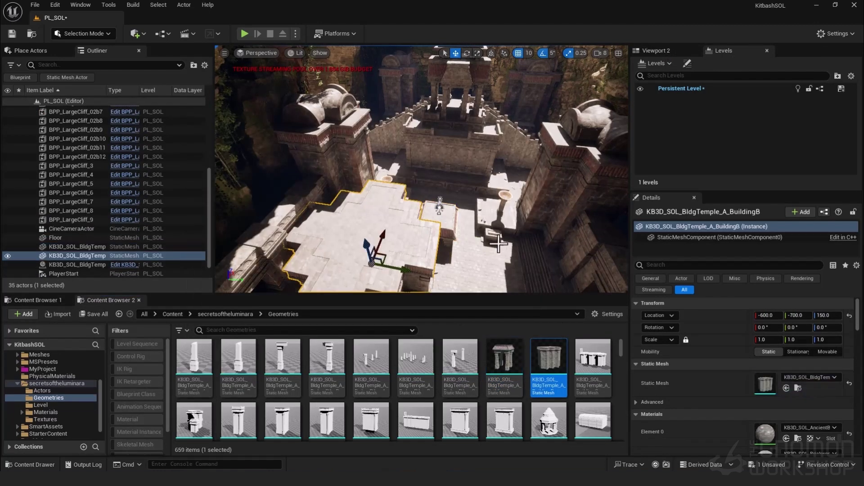
{"action": "key", "text": "s"}
{"action": "key", "text": "a"}
{"action": "key", "text": "q"}
{"action": "key", "text": "a"}
{"action": "right_click_drag", "start_coordinate": [498, 243], "coordinate": [495, 189]}
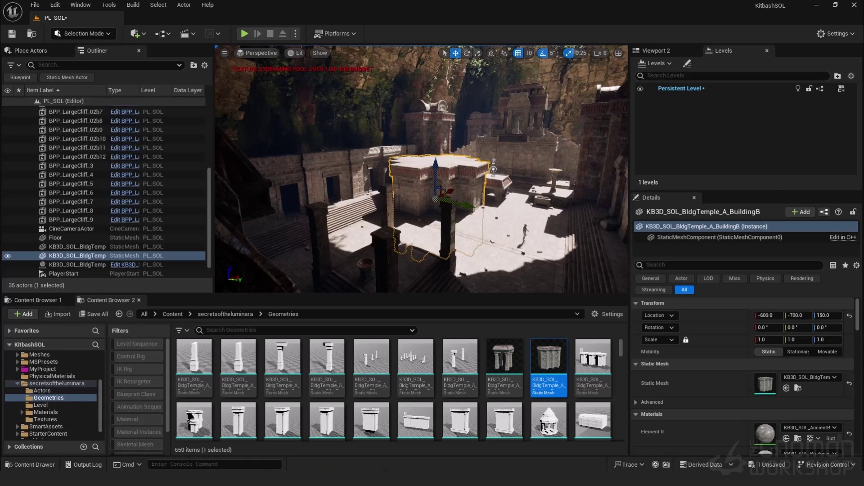
Step: Delete the BuildingA and BuildingB meshes placed in the courtyard
{"action": "key", "text": "Delete"}
{"action": "left_click", "coordinate": [396, 141]}
{"action": "left_click", "coordinate": [408, 183]}
Step: Select the temple's Entrance component in the level and reposition it at the courtyard's entrance side
{"action": "left_click", "coordinate": [451, 135]}
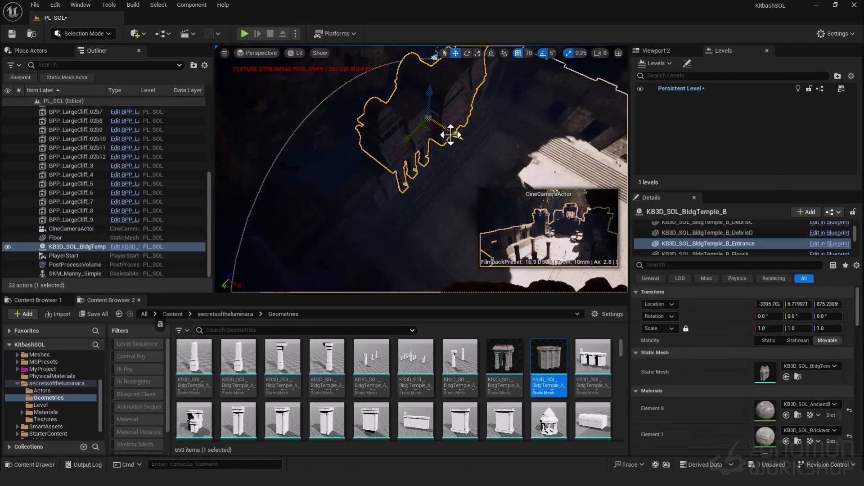
{"action": "key", "text": "a"}
{"action": "key", "text": "a"}
{"action": "key", "text": "a"}
{"action": "key", "text": "d"}
{"action": "key", "text": "w"}
{"action": "key", "text": "w"}
{"action": "key", "text": "d"}
{"action": "left_click", "coordinate": [382, 180]}
{"action": "key", "text": "e"}
{"action": "key", "text": "w"}
{"action": "key", "text": "w"}
{"action": "key", "text": "d"}
{"action": "key", "text": "e"}
{"action": "mouse_move", "coordinate": [382, 180]}
{"action": "right_mouse_down"}
{"action": "mouse_move", "coordinate": [418, 178]}
{"action": "mouse_move", "coordinate": [418, 166]}
{"action": "mouse_move", "coordinate": [400, 162]}
{"action": "mouse_move", "coordinate": [479, 147]}
{"action": "mouse_move", "coordinate": [396, 180]}
{"action": "right_mouse_up"}
Step: Select the temple's BuildingE component and move it to X 2214.312 and Z 865
{"action": "key", "text": "a"}
{"action": "key", "text": "q"}
{"action": "key", "text": "e"}
{"action": "key", "text": "w"}
{"action": "key", "text": "a"}
{"action": "scroll", "coordinate": [418, 178], "scroll_direction": "down", "scroll_amount": 3}
{"action": "left_click", "coordinate": [405, 171]}
{"action": "left_click", "coordinate": [405, 158]}
{"action": "key", "text": "d"}
{"action": "key", "text": "d"}
{"action": "key", "text": "a"}
{"action": "double_click", "coordinate": [479, 147]}
{"action": "key", "text": "s"}
{"action": "key", "text": "q"}
{"action": "key", "text": "q"}
{"action": "key", "text": "d"}
{"action": "key", "text": "s"}
{"action": "key", "text": "d"}
{"action": "key", "text": "d"}
{"action": "left_click", "coordinate": [405, 158]}
{"action": "key", "text": "d"}
{"action": "key", "text": "w"}
{"action": "key", "text": "d"}
{"action": "key", "text": "d"}
{"action": "key", "text": "w"}
{"action": "key", "text": "d"}
{"action": "key", "text": "w"}
{"action": "key", "text": "e"}
{"action": "left_click", "coordinate": [362, 206]}
{"action": "key", "text": "a"}
{"action": "key", "text": "w"}
{"action": "key", "text": "r"}
{"action": "right_click_drag", "start_coordinate": [362, 206], "coordinate": [416, 169]}
{"action": "left_click", "coordinate": [405, 175]}
{"action": "key", "text": "s"}
{"action": "key", "text": "q"}
{"action": "left_click", "coordinate": [410, 175]}
{"action": "key", "text": "g"}
{"action": "key", "text": "g"}
{"action": "left_click", "coordinate": [416, 169]}
{"action": "key", "text": "w"}
{"action": "key", "text": "e"}
{"action": "key", "text": "w"}
{"action": "key", "text": "w"}
{"action": "left_click", "coordinate": [414, 153]}
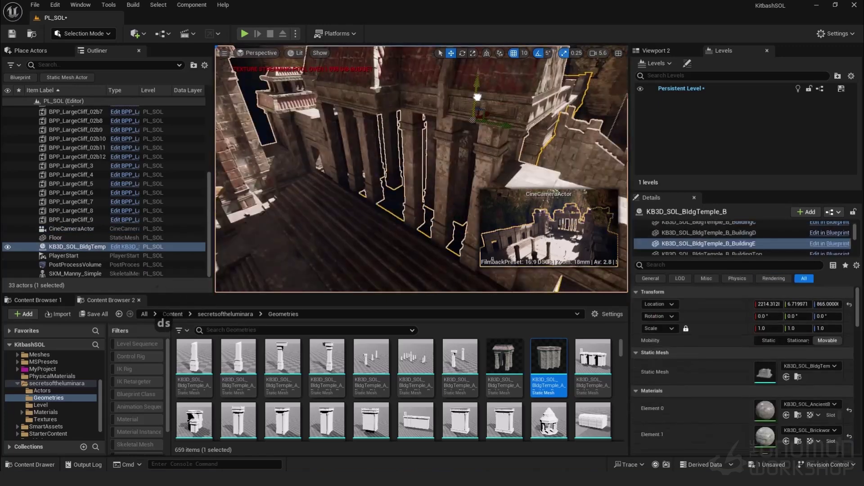
Step: Select the temple's StairsC and StairsD components together in the level
{"action": "key", "text": "d"}
{"action": "key", "text": "s"}
{"action": "key", "text": "a"}
{"action": "key", "text": "d"}
{"action": "key", "text": "w"}
{"action": "key", "text": "e"}
{"action": "key", "text": "d"}
{"action": "key", "text": "d"}
{"action": "key", "text": "w"}
{"action": "key", "text": "d"}
{"action": "left_click", "coordinate": [413, 127]}
{"action": "key", "text": "d"}
{"action": "key", "text": "w"}
{"action": "key", "text": "e"}
{"action": "key", "text": "d"}
{"action": "right_click_drag", "start_coordinate": [413, 127], "coordinate": [432, 135]}
{"action": "left_click", "coordinate": [414, 115]}
{"action": "left_click", "coordinate": [415, 116], "text": "ctrl"}
{"action": "key", "text": "a"}
{"action": "key", "text": "a"}
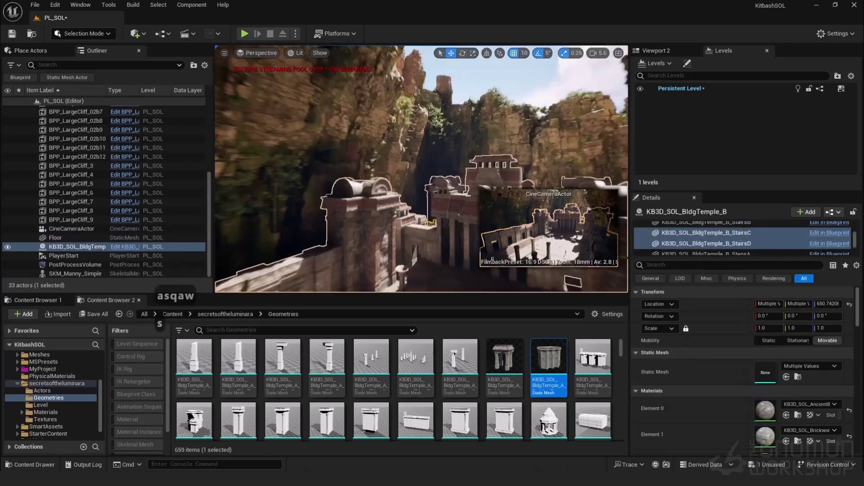
Step: Place the pointed-roof pavilion static mesh from the Geometries folder into the temple scene
{"action": "left_click", "coordinate": [419, 149]}
{"action": "left_click_drag", "start_coordinate": [548, 419], "coordinate": [391, 189]}
{"action": "left_click", "coordinate": [391, 112]}
{"action": "right_click_drag", "start_coordinate": [392, 113], "coordinate": [423, 148]}
Step: Switch the viewport to the cinematic viewport and show a 3x3 composition grid overlay
{"action": "left_click", "coordinate": [261, 54]}
{"action": "left_click", "coordinate": [270, 155]}
{"action": "left_click", "coordinate": [609, 62]}
{"action": "left_click", "coordinate": [478, 118]}
{"action": "left_click", "coordinate": [558, 120]}
Step: Select the BuildingE component, scale its height to 1.25 and move it to X 2084.312 and Z 975
{"action": "left_click", "coordinate": [521, 148]}
{"action": "left_click", "coordinate": [310, 72]}
{"action": "left_click", "coordinate": [536, 148], "text": "ctrl"}
{"action": "key", "text": "d"}
{"action": "key", "text": "s"}
{"action": "key", "text": "a"}
{"action": "key", "text": "q"}
{"action": "key", "text": "d"}
{"action": "left_click", "coordinate": [423, 148]}
{"action": "right_click_drag", "start_coordinate": [423, 148], "coordinate": [422, 135]}
{"action": "key", "text": "s"}
{"action": "key", "text": "a"}
{"action": "key", "text": "w"}
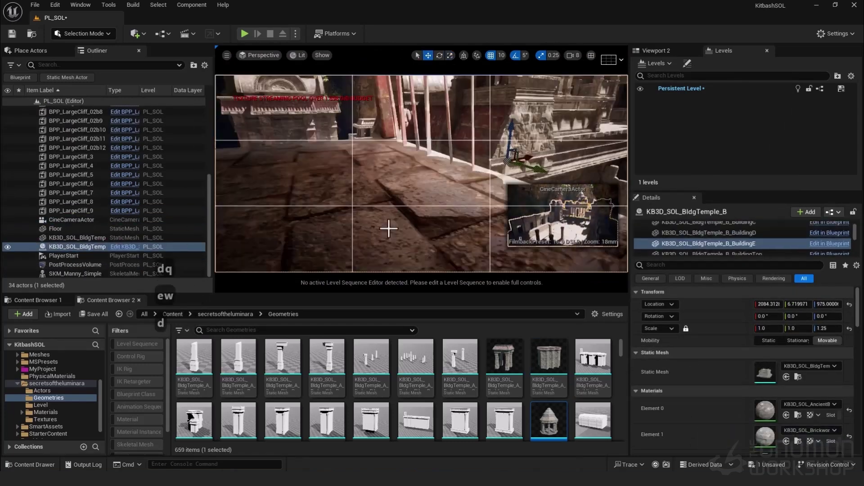
Step: Inspect the cliff-enclosed temple from above and around the outside, checking individual cliffs and the overall island shape
{"action": "key", "text": "w"}
{"action": "key", "text": "e"}
{"action": "key", "text": "d"}
{"action": "right_click_drag", "start_coordinate": [388, 229], "coordinate": [432, 180]}
{"action": "left_click", "coordinate": [427, 213]}
{"action": "key", "text": "ctrl+z"}
{"action": "left_click", "coordinate": [477, 158]}
{"action": "key", "text": "ctrl+z"}
{"action": "left_click", "coordinate": [378, 207]}
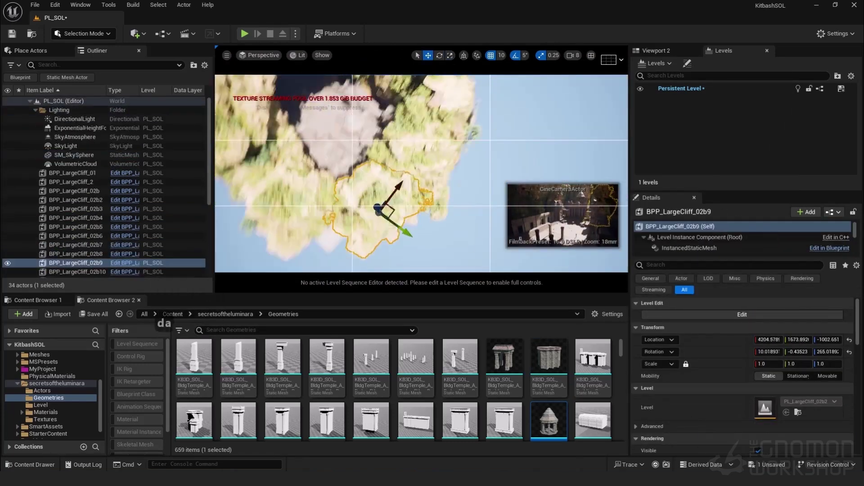
{"action": "right_click_drag", "start_coordinate": [378, 207], "coordinate": [342, 180]}
{"action": "key", "text": "s"}
{"action": "key", "text": "q"}
{"action": "key", "text": "d"}
{"action": "key", "text": "d"}
{"action": "key", "text": "w"}
{"action": "key", "text": "d"}
{"action": "left_click", "coordinate": [311, 153]}
{"action": "key", "text": "e"}
{"action": "right_click_drag", "start_coordinate": [311, 153], "coordinate": [376, 171]}
{"action": "left_click_drag", "start_coordinate": [621, 348], "coordinate": [621, 430]}
{"action": "mouse_move", "coordinate": [423, 180]}
{"action": "right_mouse_down"}
{"action": "mouse_move", "coordinate": [450, 166]}
{"action": "mouse_move", "coordinate": [432, 175]}
{"action": "right_mouse_up"}
{"action": "left_click", "coordinate": [450, 172]}
{"action": "left_click", "coordinate": [520, 239]}
{"action": "key", "text": "w"}
{"action": "key", "text": "w"}
{"action": "key", "text": "s"}
{"action": "key", "text": "d"}
Step: Show the blueprint assets in the secretsoftheluminara kit's Actors folder and look through them
{"action": "left_click", "coordinate": [42, 391]}
{"action": "scroll", "coordinate": [502, 366], "scroll_direction": "down", "scroll_amount": 6}
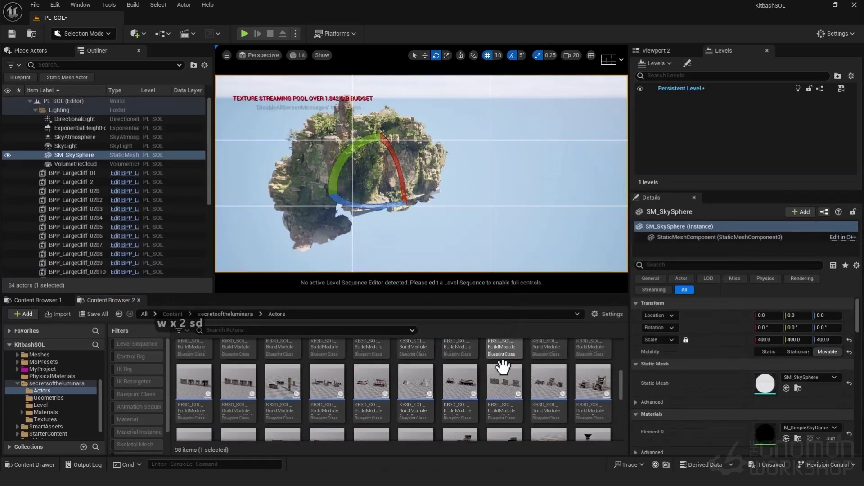
{"action": "left_click_drag", "start_coordinate": [623, 395], "coordinate": [629, 346]}
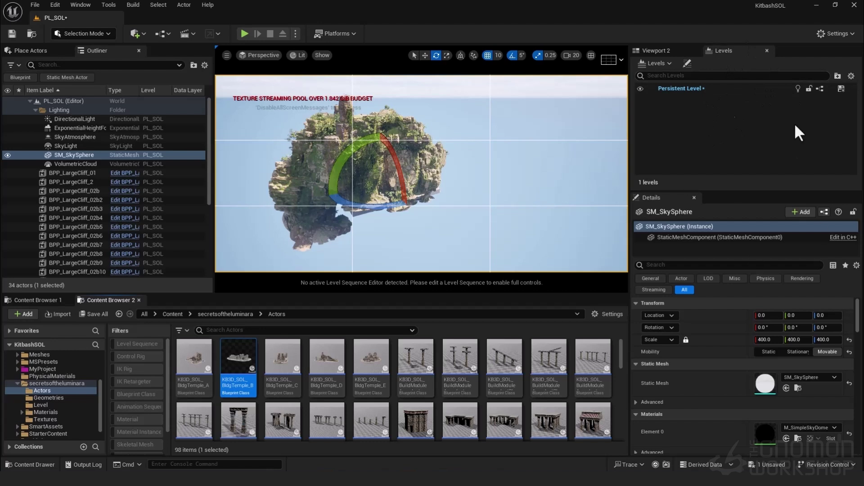
Step: Start creating a new level and add a folder named sublevel inside MyProject/Levels for saving it
{"action": "left_click", "coordinate": [657, 63]}
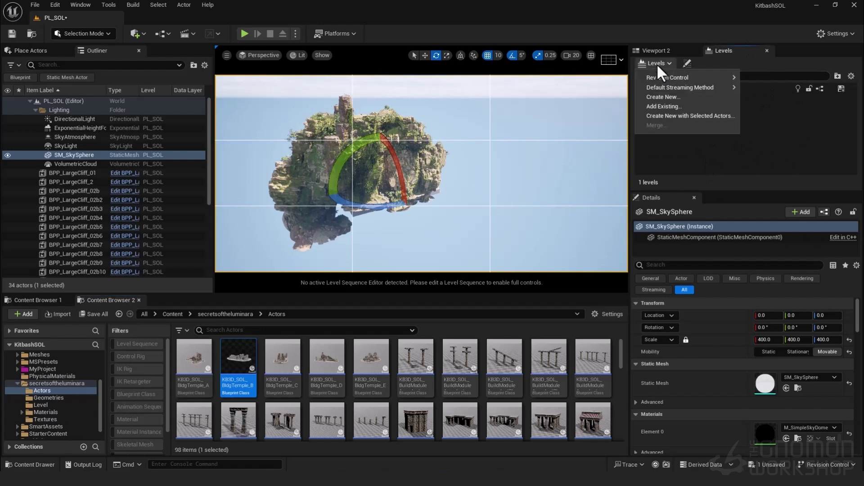
{"action": "left_click", "coordinate": [663, 98]}
{"action": "left_click", "coordinate": [488, 324]}
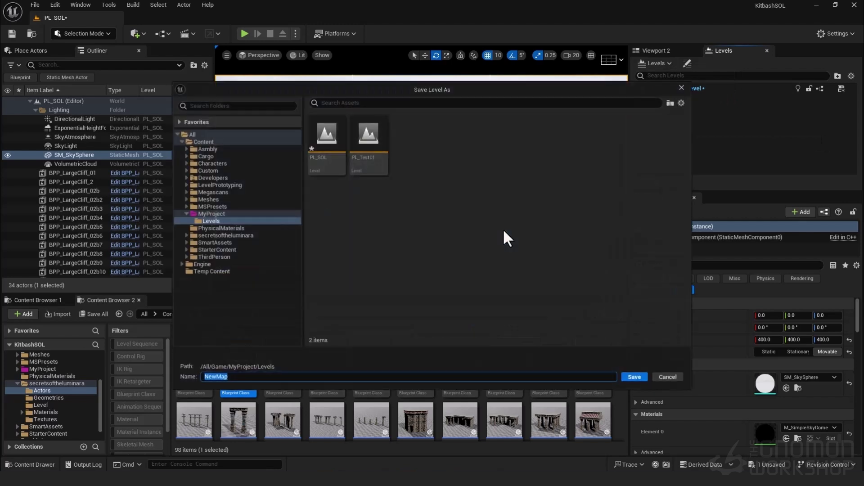
{"action": "right_click", "coordinate": [420, 157]}
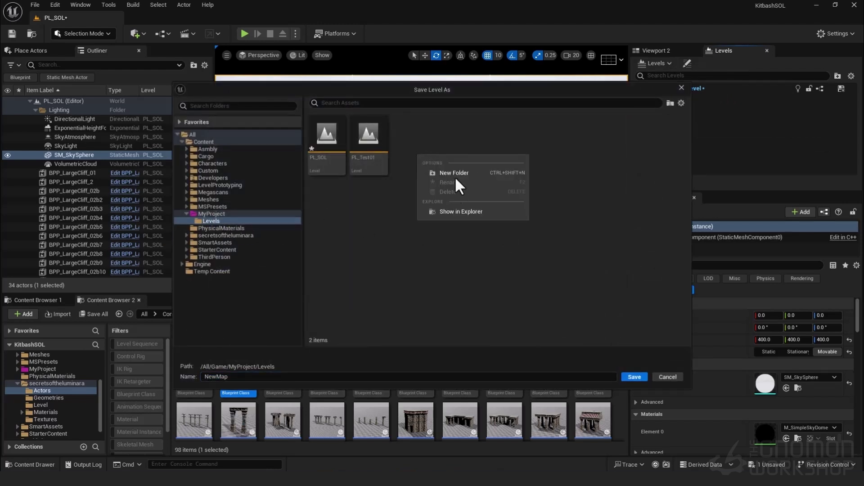
{"action": "left_click", "coordinate": [454, 173]}
{"action": "type", "text": "sublevel"}
{"action": "key", "text": "Return"}
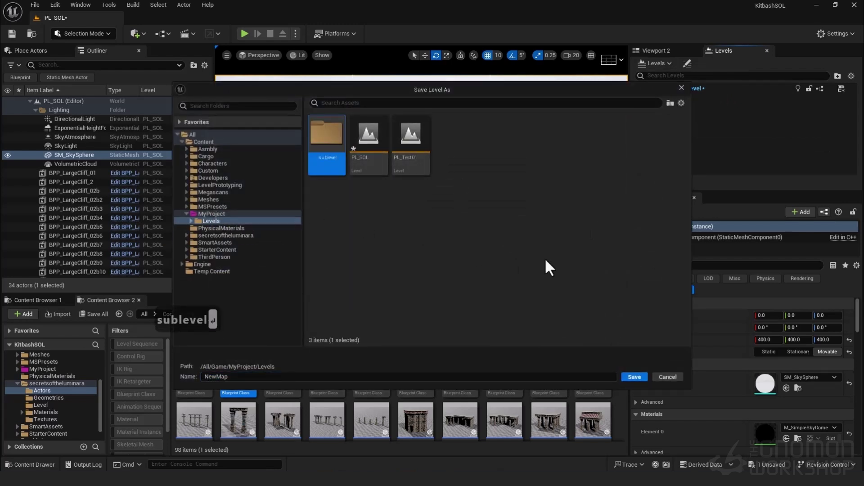
Step: Save the new level as SL_SOL_assetZoo in the sublevel folder
{"action": "double_click", "coordinate": [330, 144]}
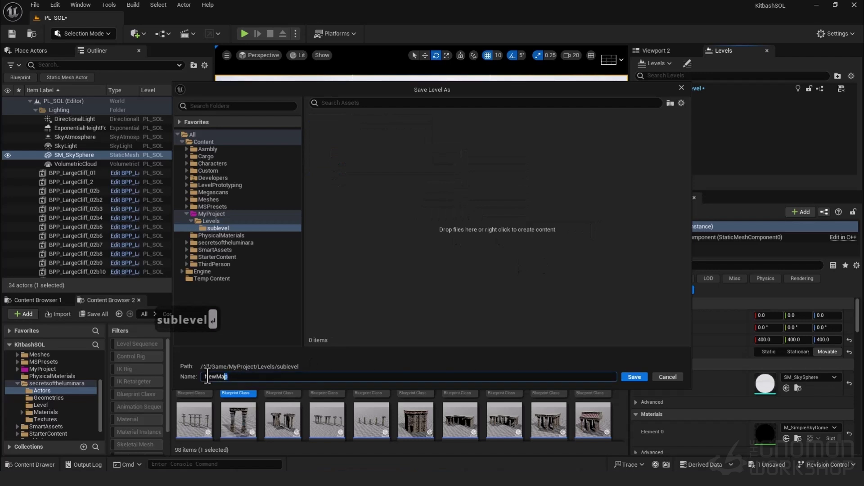
{"action": "type", "text": "SL"}
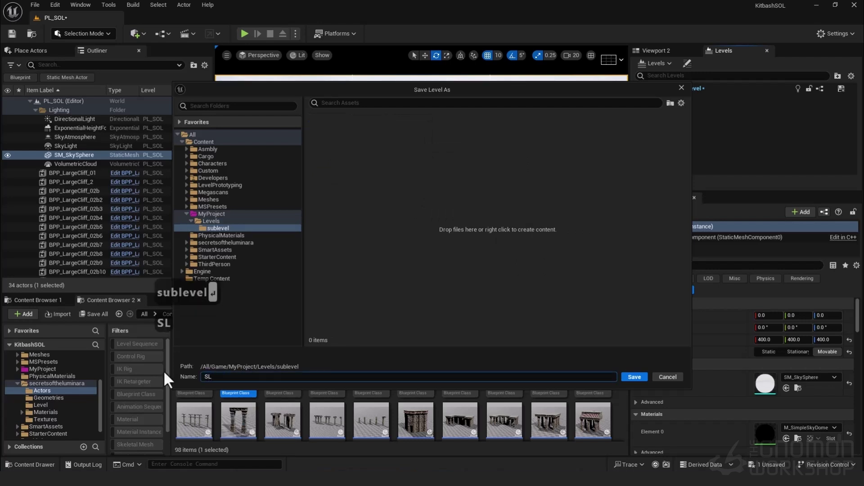
{"action": "type", "text": "_S"}
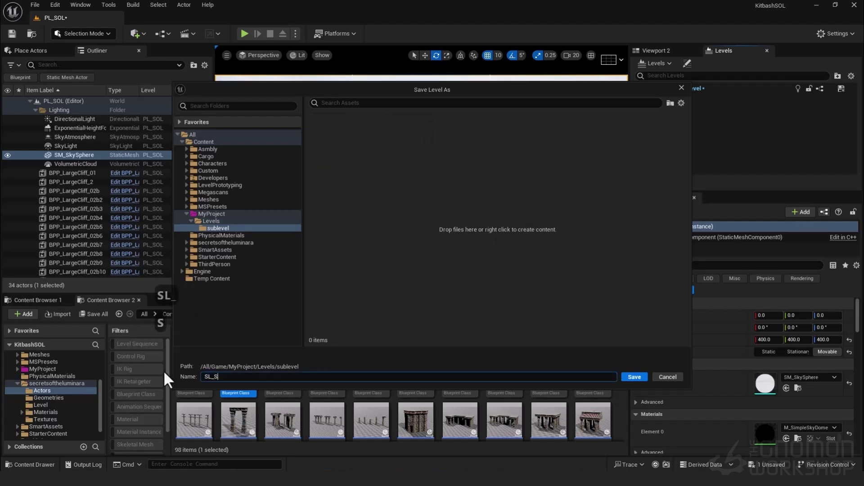
{"action": "type", "text": "OL_assetZoo"}
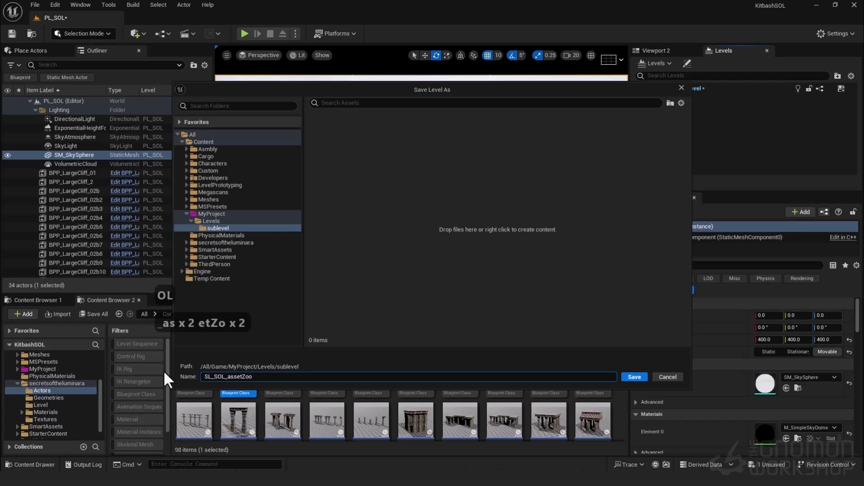
{"action": "key", "text": "Return"}
{"action": "left_click", "coordinate": [687, 97]}
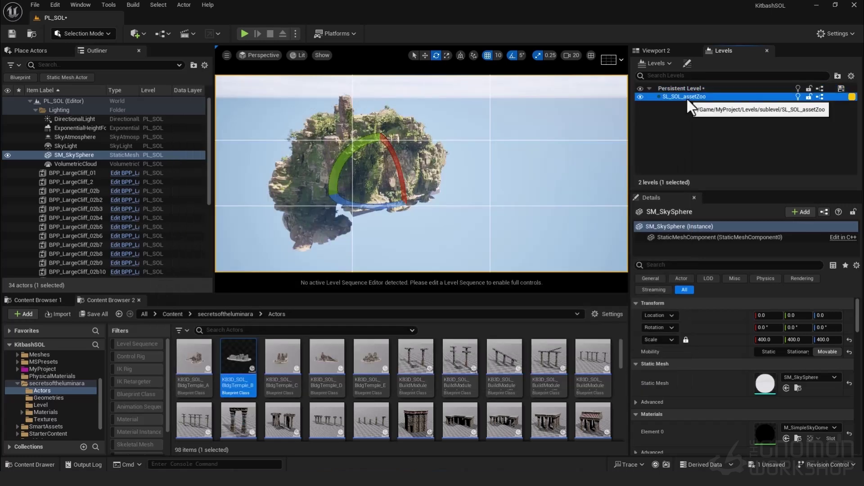
{"action": "left_click", "coordinate": [702, 113]}
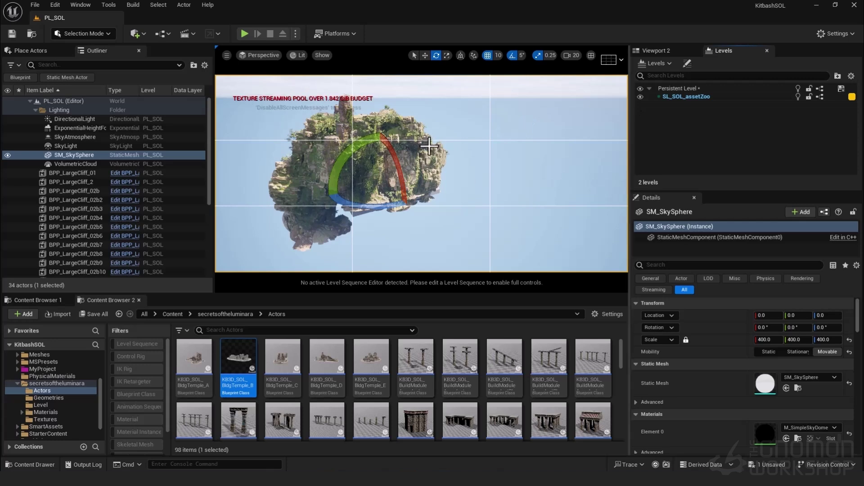
Step: Place a basic Plane shape beside the cliff island in the SL_SOL_assetZoo level
{"action": "left_click", "coordinate": [134, 36]}
{"action": "mouse_move", "coordinate": [141, 119]}
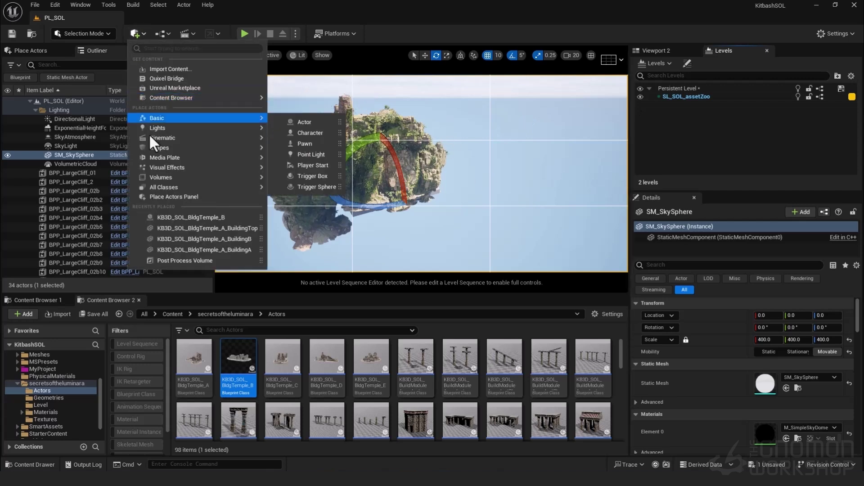
{"action": "mouse_move", "coordinate": [155, 147]}
{"action": "left_click_drag", "start_coordinate": [306, 195], "coordinate": [475, 236]}
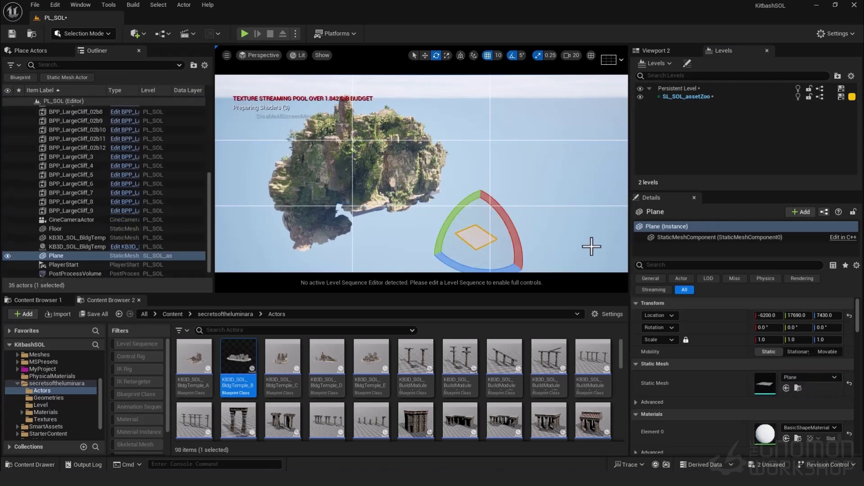
Step: Set the plane's uniform scale to 5 and then to 10
{"action": "left_click", "coordinate": [769, 342]}
{"action": "type", "text": "5"}
{"action": "key", "text": "Return"}
{"action": "type", "text": "10"}
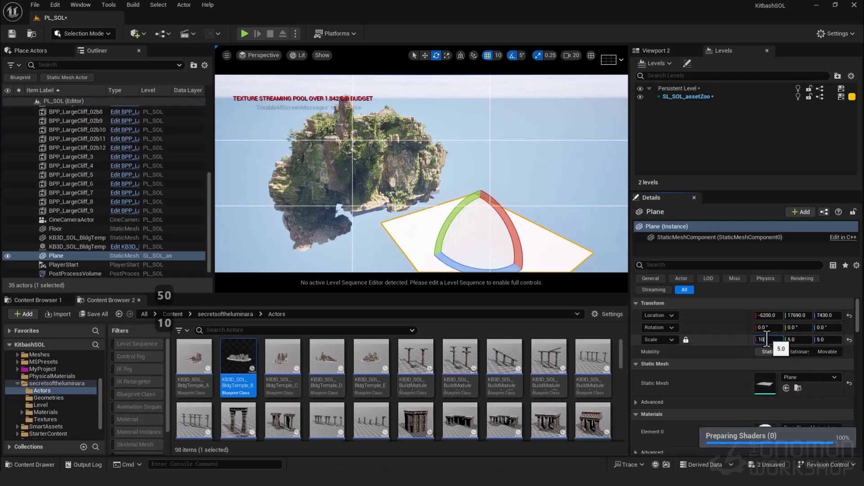
{"action": "key", "text": "Return"}
Step: Reset the plane's location to the origin and move it along Y to 11010, away from the cliff island
{"action": "left_click", "coordinate": [849, 316]}
{"action": "key", "text": "w"}
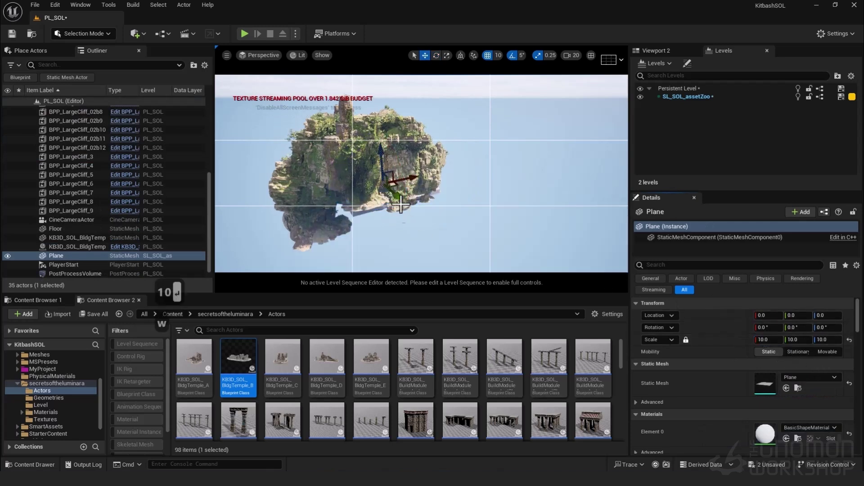
{"action": "left_click_drag", "start_coordinate": [396, 212], "coordinate": [481, 269]}
Step: Set the plane's uniform scale to 300 and move it along Y to 26790
{"action": "left_click", "coordinate": [771, 339]}
{"action": "type", "text": "300"}
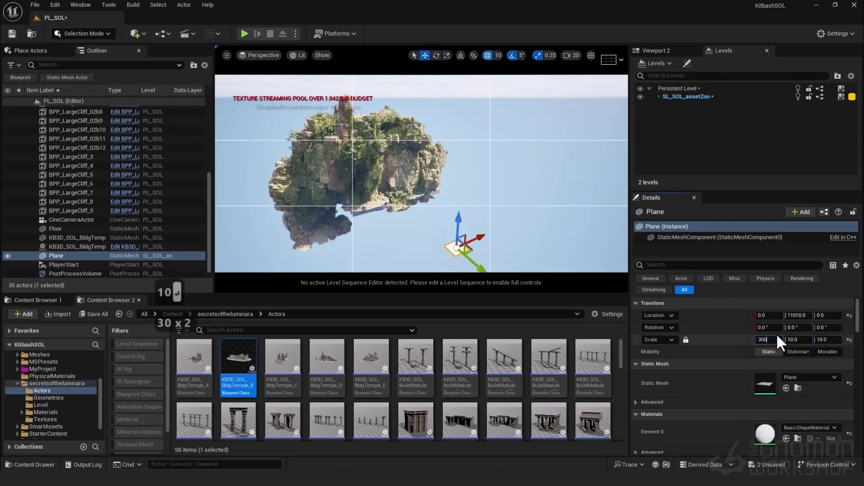
{"action": "key", "text": "Return"}
{"action": "right_click_drag", "start_coordinate": [432, 166], "coordinate": [432, 166]}
{"action": "scroll", "coordinate": [432, 166], "scroll_direction": "up", "scroll_amount": 4}
{"action": "key", "text": "s"}
{"action": "left_click_drag", "start_coordinate": [432, 165], "coordinate": [493, 190]}
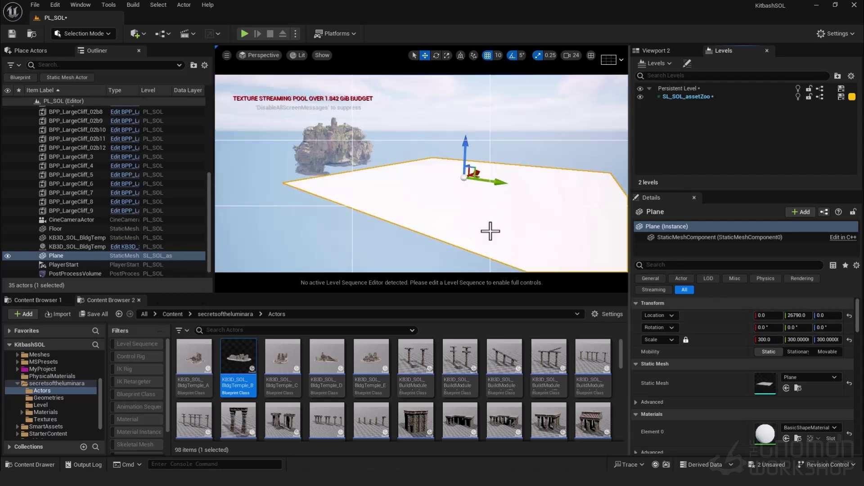
Step: Place the BldgTemple A, B, C, D and E blueprints on the part of the plane nearest the cliff island
{"action": "left_click_drag", "start_coordinate": [202, 355], "coordinate": [356, 183]}
{"action": "left_click_drag", "start_coordinate": [246, 366], "coordinate": [415, 173]}
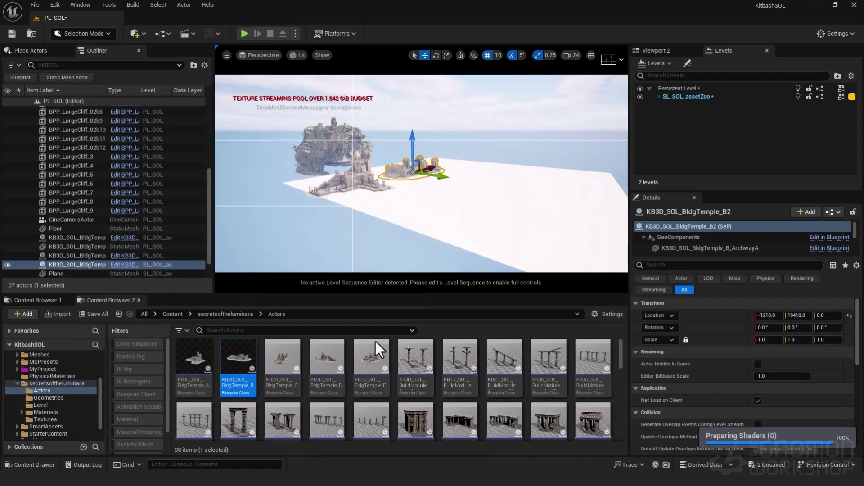
{"action": "left_click_drag", "start_coordinate": [280, 377], "coordinate": [450, 165]}
{"action": "left_click_drag", "start_coordinate": [327, 369], "coordinate": [404, 200]}
{"action": "left_click_drag", "start_coordinate": [372, 366], "coordinate": [439, 210]}
Step: Place the first five BuildModule blueprints, from AqueductIntersection_A to AqueductStraight_A, on the open area of the plane
{"action": "left_click_drag", "start_coordinate": [415, 360], "coordinate": [485, 179]}
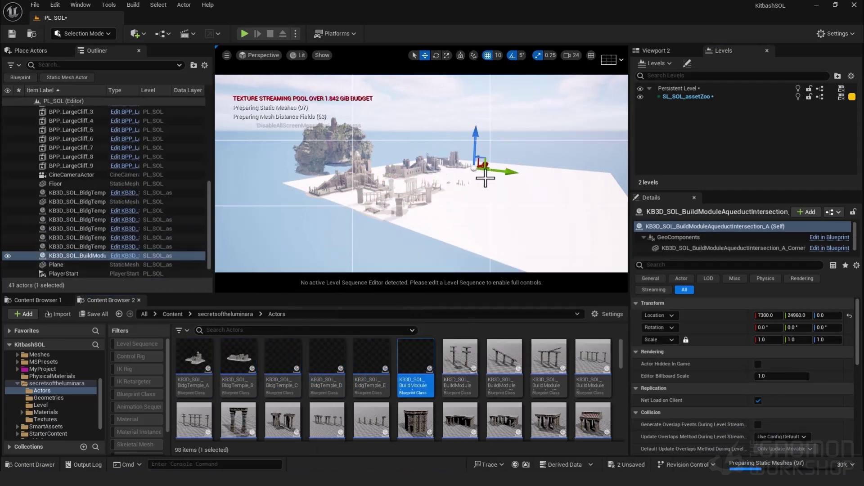
{"action": "right_click_drag", "start_coordinate": [485, 178], "coordinate": [432, 198]}
{"action": "left_click_drag", "start_coordinate": [460, 362], "coordinate": [306, 193]}
{"action": "left_click_drag", "start_coordinate": [504, 363], "coordinate": [350, 199]}
{"action": "left_click_drag", "start_coordinate": [548, 362], "coordinate": [407, 199]}
{"action": "left_click_drag", "start_coordinate": [593, 363], "coordinate": [464, 191]}
Step: Select all remaining blueprints in the Actors folder through VehicJeep_A and place them together on the plane
{"action": "scroll", "coordinate": [340, 396], "scroll_direction": "down", "scroll_amount": 1}
{"action": "left_click", "coordinate": [195, 398]}
{"action": "scroll", "coordinate": [417, 405], "scroll_direction": "down", "scroll_amount": 12}
{"action": "left_click", "coordinate": [508, 407], "text": "shift"}
{"action": "left_click_drag", "start_coordinate": [508, 407], "coordinate": [350, 234]}
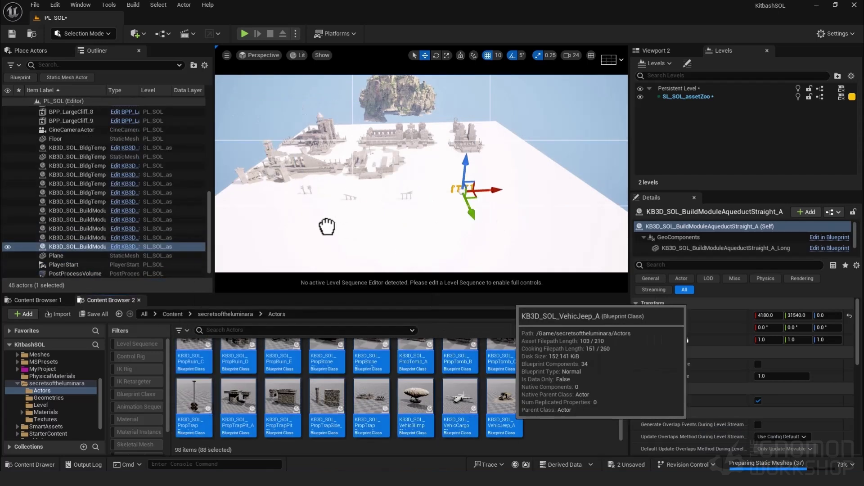
{"action": "left_click_drag", "start_coordinate": [327, 226], "coordinate": [327, 226]}
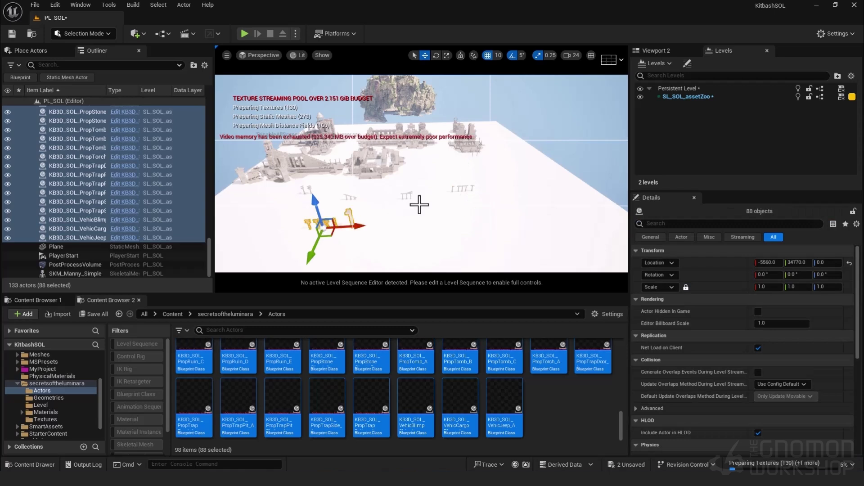
Step: Check how the placed props and modules are spread over the plane by focusing on various ones listed in the Outliner
{"action": "left_click", "coordinate": [104, 201]}
{"action": "left_click", "coordinate": [103, 166]}
{"action": "left_click", "coordinate": [103, 147]}
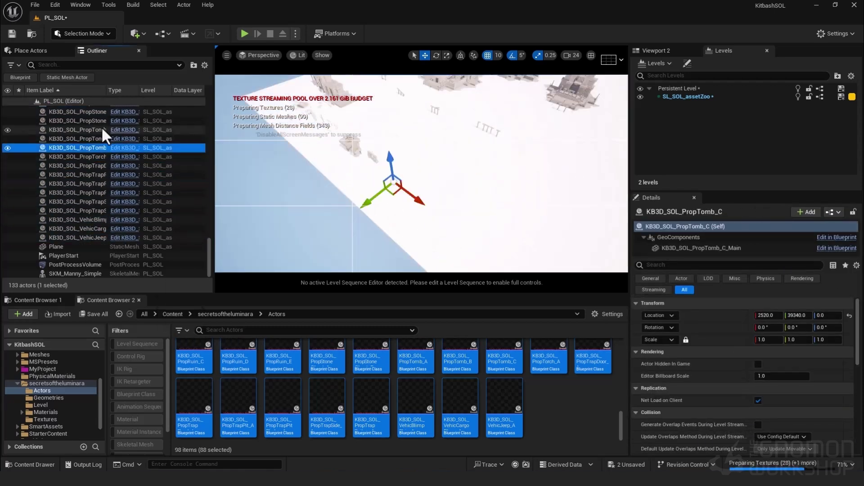
{"action": "scroll", "coordinate": [135, 180], "scroll_direction": "up", "scroll_amount": 5}
{"action": "left_click", "coordinate": [171, 200]}
{"action": "left_click", "coordinate": [171, 173]}
{"action": "left_click", "coordinate": [171, 146]}
{"action": "left_click_drag", "start_coordinate": [310, 141], "coordinate": [383, 160]}
{"action": "scroll", "coordinate": [90, 180], "scroll_direction": "up", "scroll_amount": 5}
{"action": "left_click", "coordinate": [85, 228]}
{"action": "left_click", "coordinate": [85, 194]}
{"action": "left_click", "coordinate": [84, 158]}
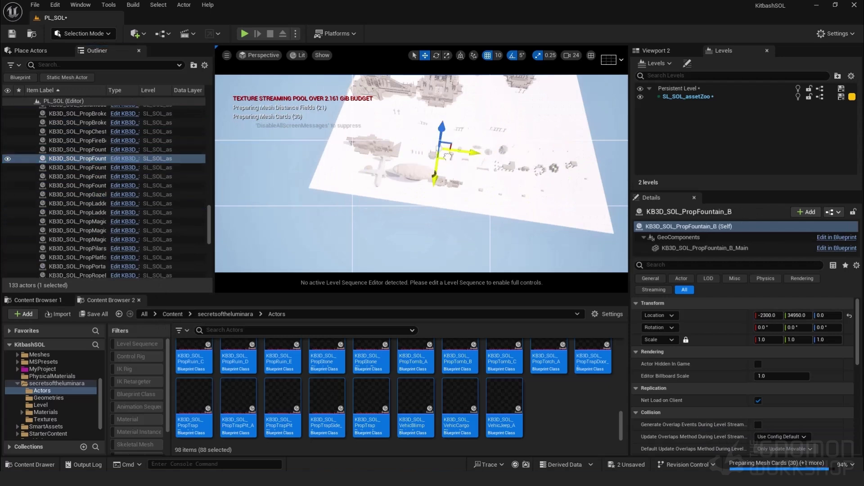
{"action": "left_click", "coordinate": [83, 124]}
{"action": "scroll", "coordinate": [83, 157], "scroll_direction": "up", "scroll_amount": 4}
{"action": "left_click", "coordinate": [80, 183]}
{"action": "left_click", "coordinate": [79, 129]}
Step: Survey the complete asset layout on the plane, checking individual modules and viewing it together with the cliff island
{"action": "left_click", "coordinate": [354, 189]}
{"action": "left_click", "coordinate": [311, 188]}
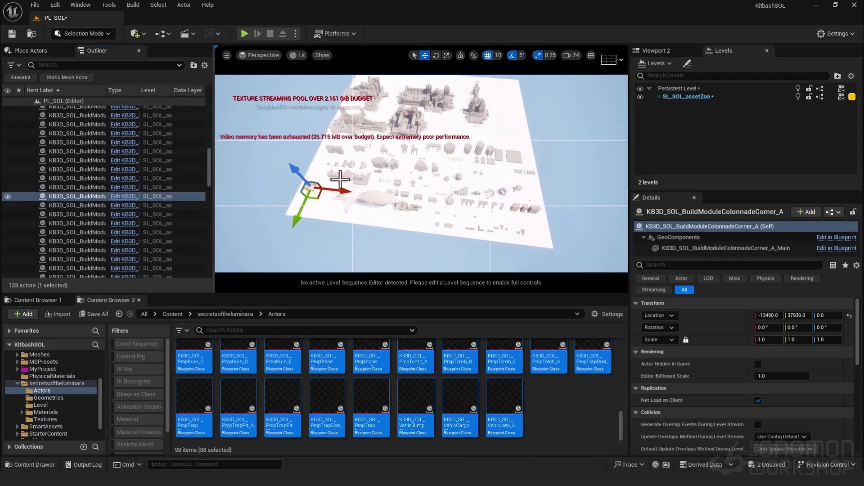
{"action": "left_click", "coordinate": [509, 149]}
{"action": "left_click", "coordinate": [431, 223]}
{"action": "right_click_drag", "start_coordinate": [413, 180], "coordinate": [729, 129]}
{"action": "key", "text": "e"}
{"action": "key", "text": "s"}
{"action": "key", "text": "d"}
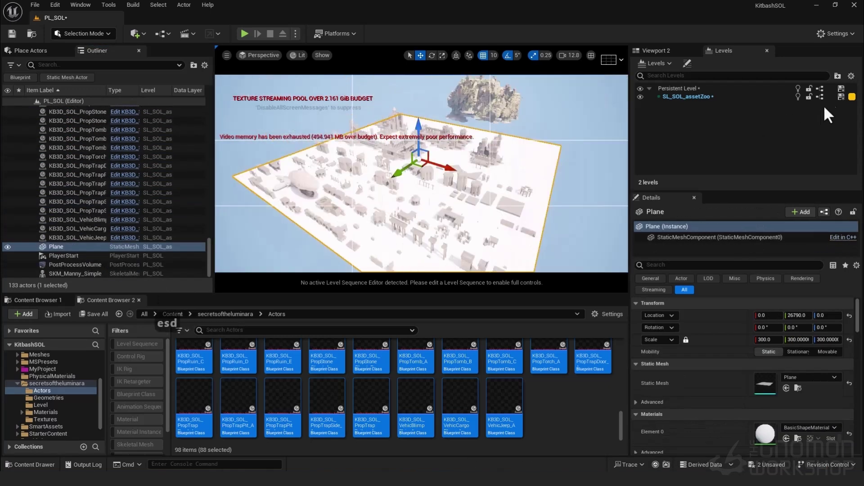
Step: Save the SL_SOL_assetZoo sublevel and enlarge the viewport and Outliner area by shrinking the Content Browser
{"action": "left_click", "coordinate": [840, 97]}
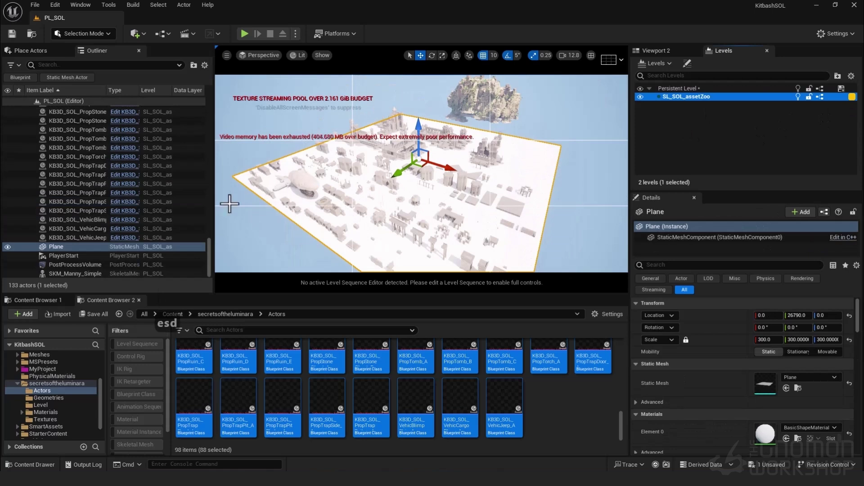
{"action": "mouse_move", "coordinate": [208, 265]}
{"action": "left_mouse_down"}
{"action": "mouse_move", "coordinate": [209, 123]}
{"action": "mouse_move", "coordinate": [208, 262]}
{"action": "left_mouse_up"}
{"action": "left_click_drag", "start_coordinate": [171, 292], "coordinate": [204, 137]}
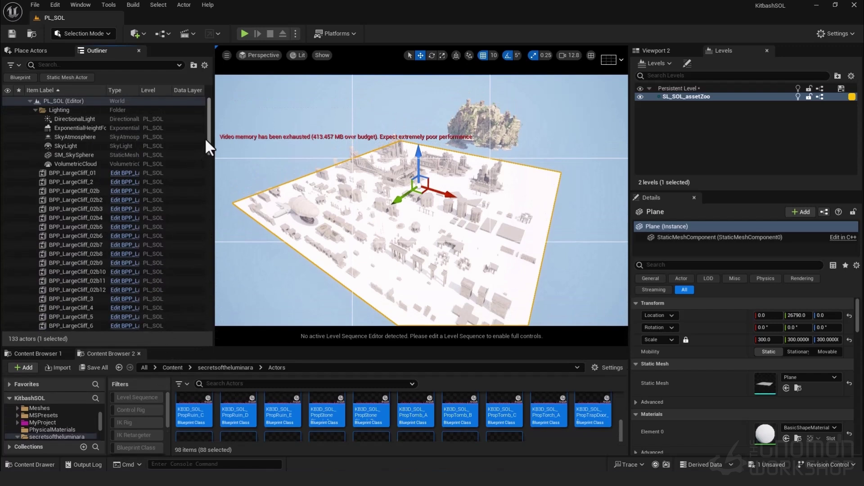
Step: Hide and show the SL_SOL_assetZoo sublevel twice to compare the scene and actor list with and without it
{"action": "left_click", "coordinate": [708, 127]}
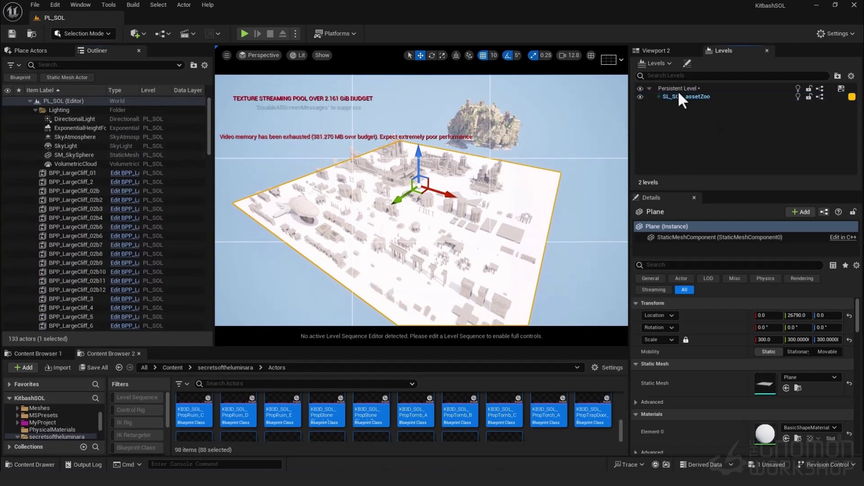
{"action": "left_click", "coordinate": [640, 96]}
{"action": "left_click", "coordinate": [640, 96]}
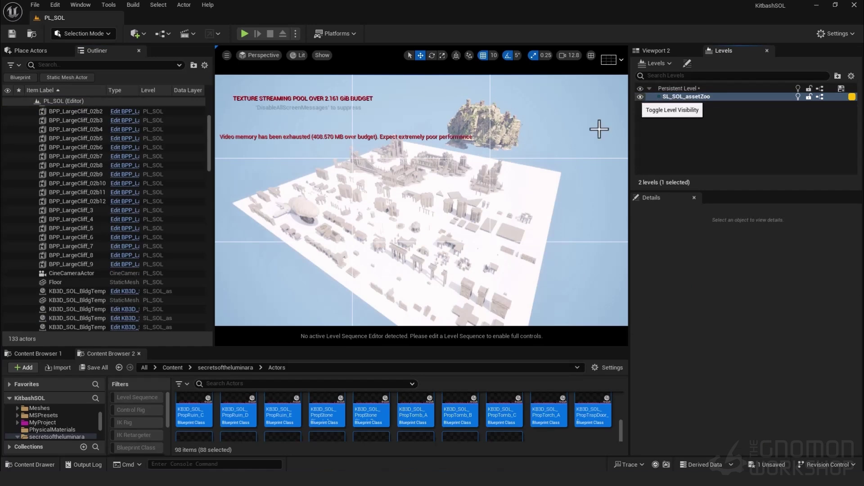
{"action": "left_click_drag", "start_coordinate": [209, 288], "coordinate": [228, 239]}
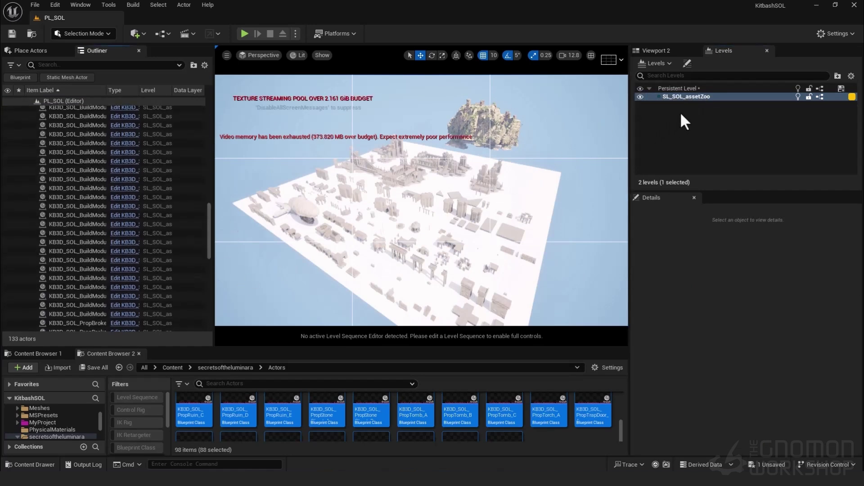
{"action": "left_click", "coordinate": [640, 96]}
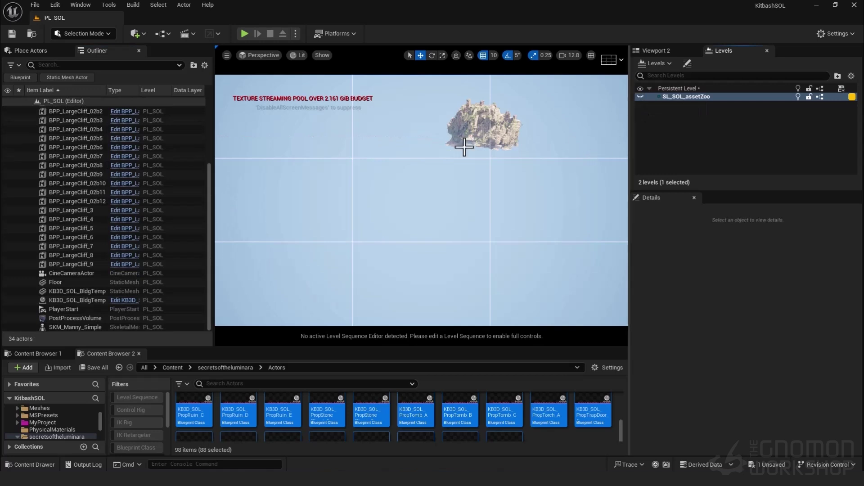
{"action": "right_click_drag", "start_coordinate": [477, 151], "coordinate": [488, 152]}
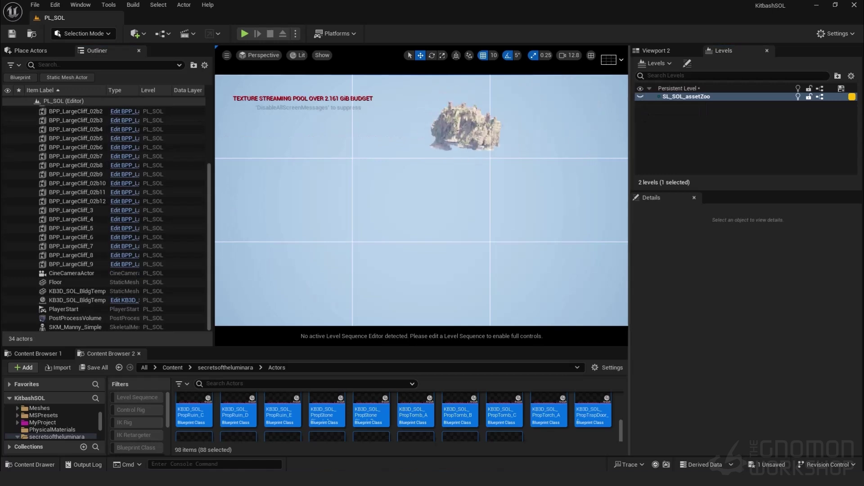
{"action": "left_click", "coordinate": [640, 97]}
Step: Select the VehicBlimpShip_A airship in the asset zoo and examine it and the surrounding props up close
{"action": "left_click", "coordinate": [459, 170]}
{"action": "mouse_move", "coordinate": [459, 169]}
{"action": "right_mouse_down"}
{"action": "mouse_move", "coordinate": [468, 175]}
{"action": "mouse_move", "coordinate": [455, 155]}
{"action": "mouse_move", "coordinate": [448, 160]}
{"action": "right_mouse_up"}
{"action": "key", "text": "s"}
{"action": "key", "text": "d"}
{"action": "key", "text": "w"}
{"action": "left_click", "coordinate": [454, 154]}
{"action": "key", "text": "s"}
{"action": "key", "text": "d"}
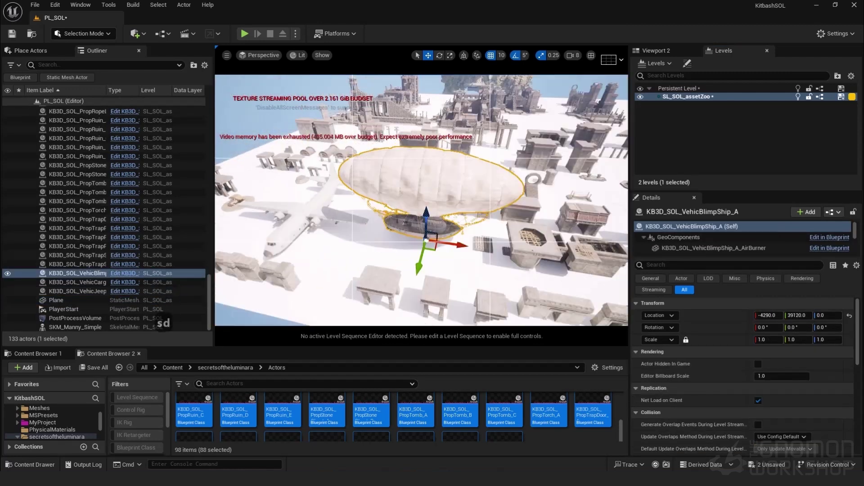
Step: Select the KB3D_SOL_VehicJeep_A vehicle in the asset zoo and frame it to examine it up close
{"action": "right_click_drag", "start_coordinate": [536, 208], "coordinate": [518, 208]}
{"action": "left_click", "coordinate": [407, 189]}
{"action": "left_click", "coordinate": [409, 194]}
{"action": "key", "text": "a"}
{"action": "right_click_drag", "start_coordinate": [409, 194], "coordinate": [439, 198]}
{"action": "key", "text": "a"}
{"action": "key", "text": "a"}
{"action": "key", "text": "a"}
{"action": "key", "text": "a"}
{"action": "key", "text": "a"}
{"action": "key", "text": "a"}
{"action": "key", "text": "w"}
{"action": "left_click", "coordinate": [439, 199]}
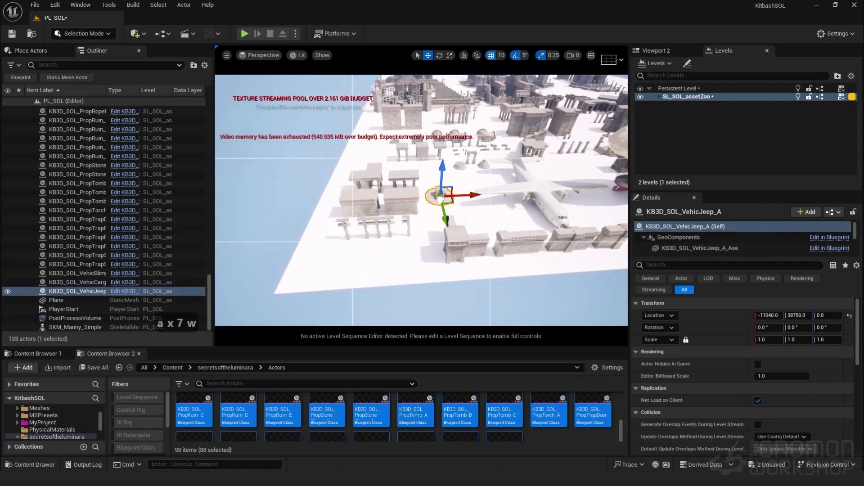
{"action": "right_click", "coordinate": [440, 197]}
{"action": "key", "text": "f"}
{"action": "left_click", "coordinate": [434, 191]}
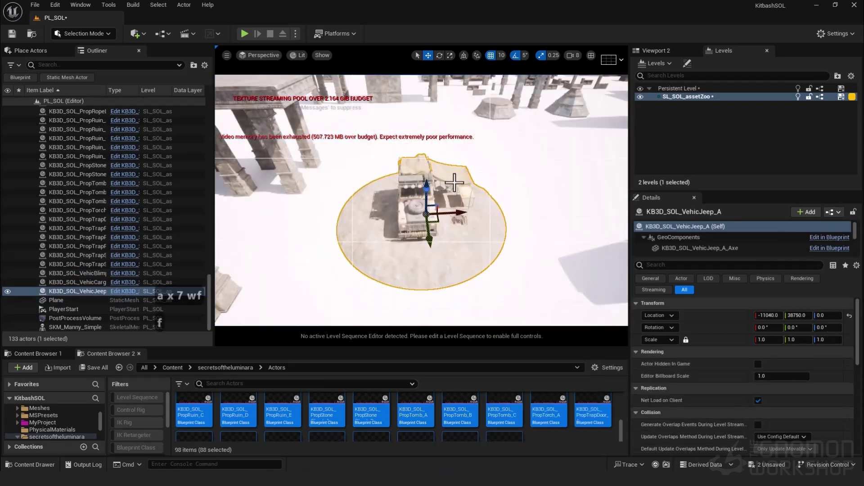
{"action": "key", "text": "w"}
{"action": "key", "text": "e"}
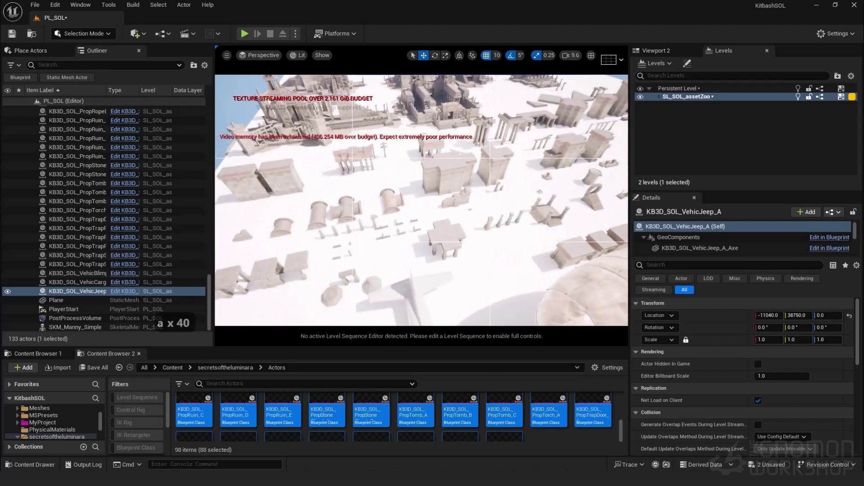
Step: Save an elevated overview of the complete asset zoo as viewport bookmark 1
{"action": "key", "text": "d"}
{"action": "key", "text": "d"}
{"action": "key", "text": "d"}
{"action": "key", "text": "d"}
{"action": "key", "text": "d"}
{"action": "key", "text": "d"}
{"action": "key", "text": "d"}
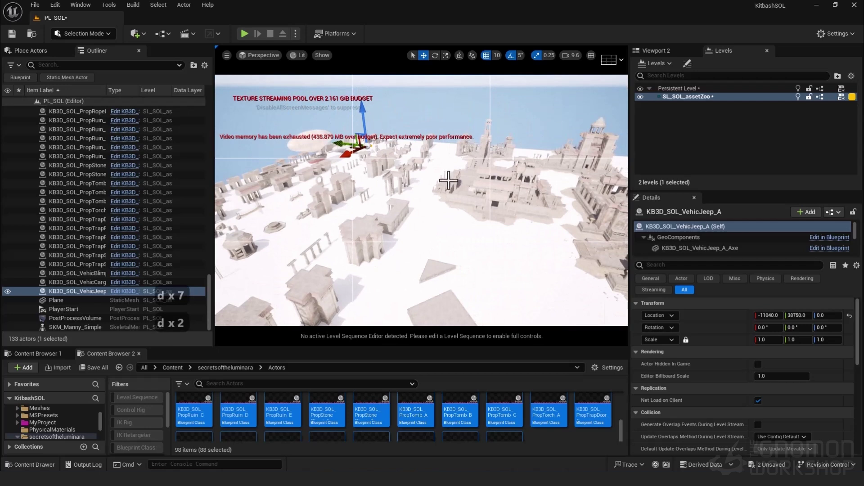
{"action": "key", "text": "s"}
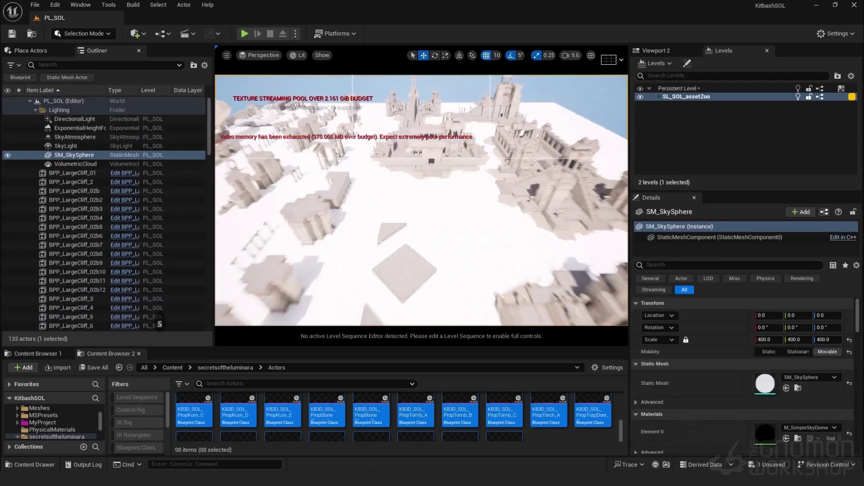
{"action": "key", "text": "a"}
{"action": "key", "text": "a"}
{"action": "key", "text": "a"}
{"action": "key", "text": "a"}
{"action": "key", "text": "s"}
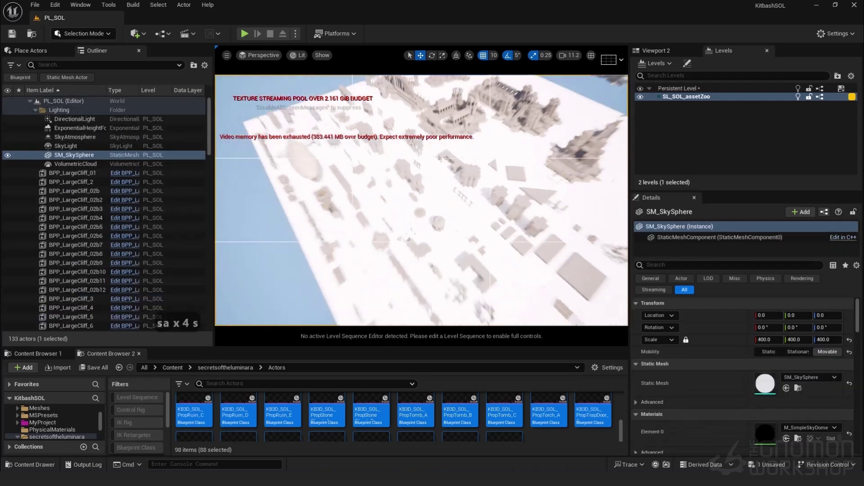
{"action": "key", "text": "a"}
{"action": "key", "text": "q"}
{"action": "key", "text": "ctrl+1"}
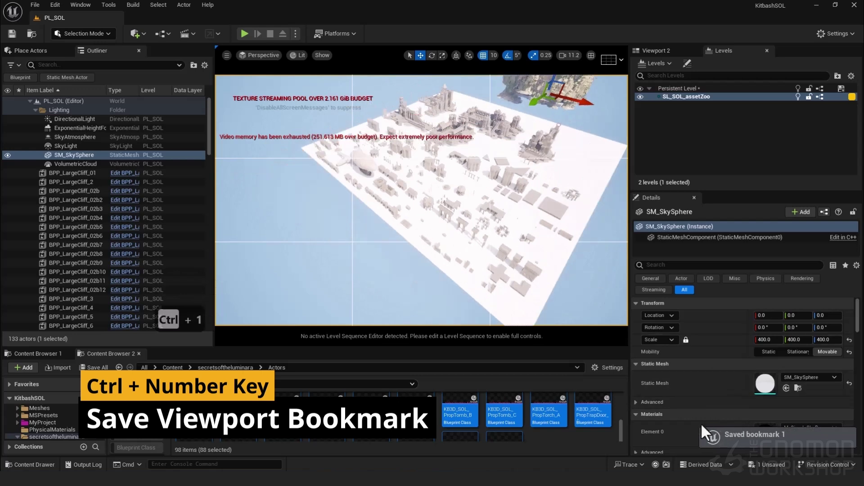
Step: Fly from the asset zoo into the temple courtyard and return to the overview using viewport bookmark 1
{"action": "key", "text": "w"}
{"action": "key", "text": "e"}
{"action": "key", "text": "e"}
{"action": "key", "text": "w"}
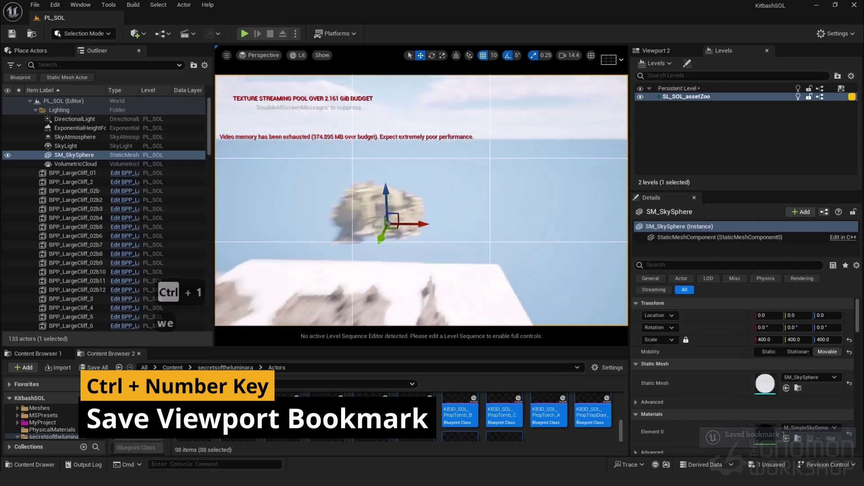
{"action": "key", "text": "q"}
{"action": "key", "text": "w"}
{"action": "key", "text": "q"}
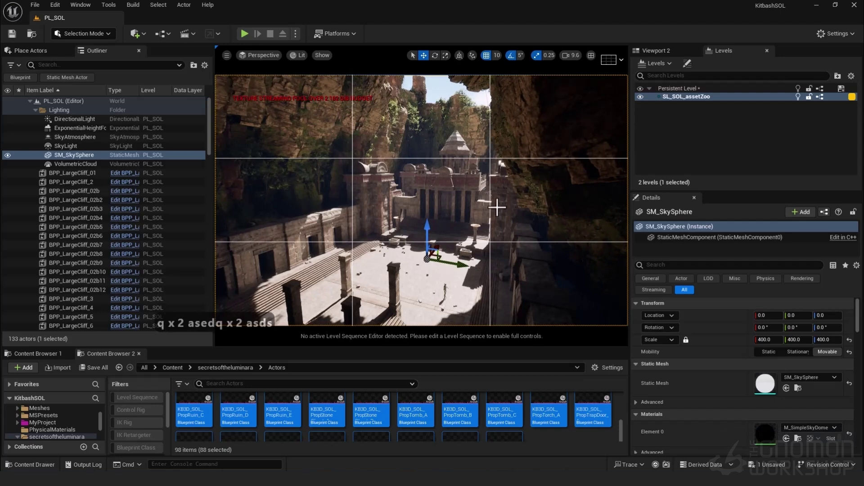
{"action": "key", "text": "1"}
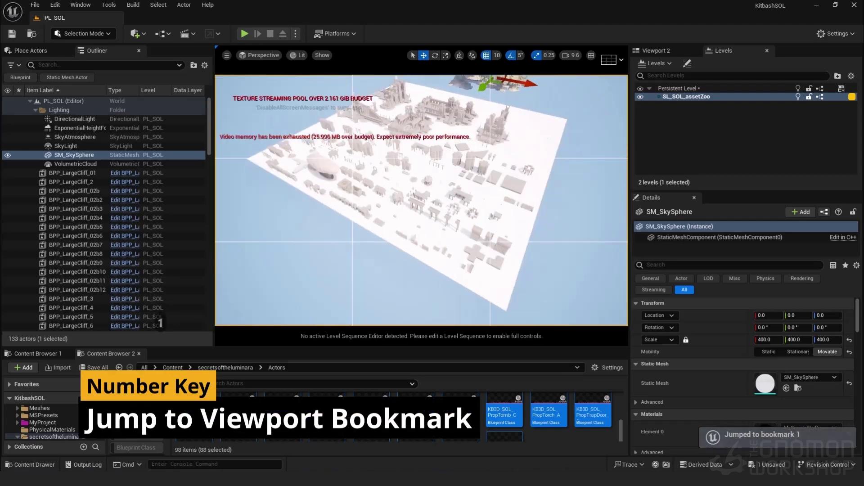
Step: Save a temple courtyard view from behind the entrance pillars as viewport bookmark 2 and switch between bookmarks 1 and 2
{"action": "key", "text": "w"}
{"action": "key", "text": "w"}
{"action": "key", "text": "w"}
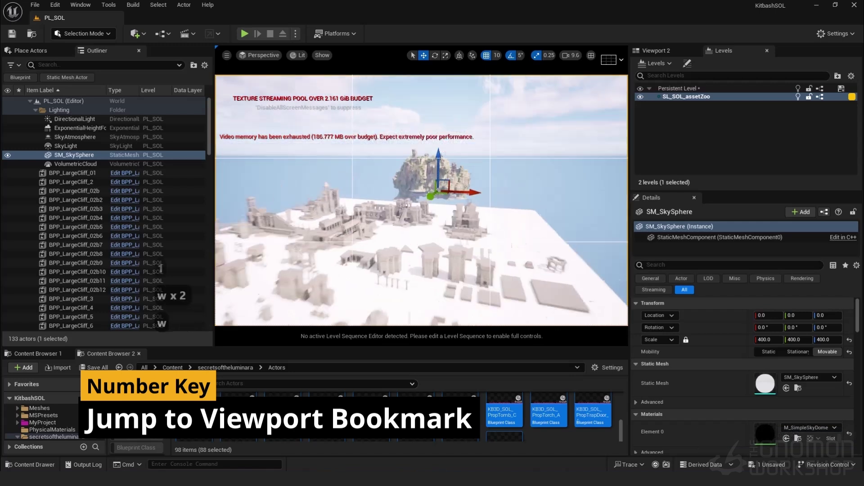
{"action": "key", "text": "e"}
{"action": "key", "text": "e"}
{"action": "scroll", "coordinate": [421, 200], "scroll_direction": "up", "scroll_amount": 1}
{"action": "key", "text": "w"}
{"action": "key", "text": "q"}
{"action": "key", "text": "q"}
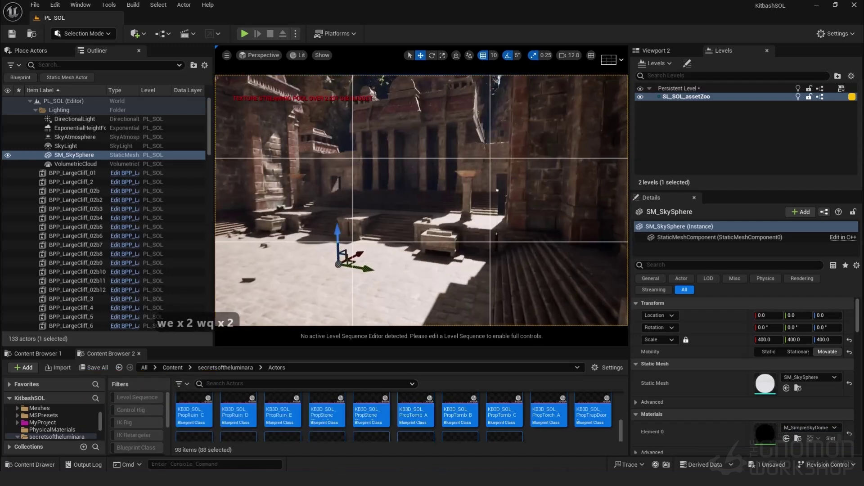
{"action": "key", "text": "s"}
{"action": "key", "text": "a"}
{"action": "key", "text": "d"}
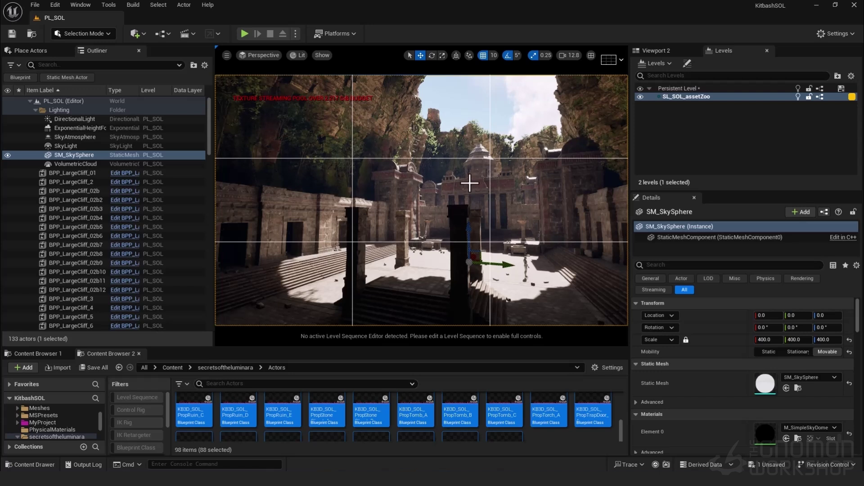
{"action": "key", "text": "ctrl+2"}
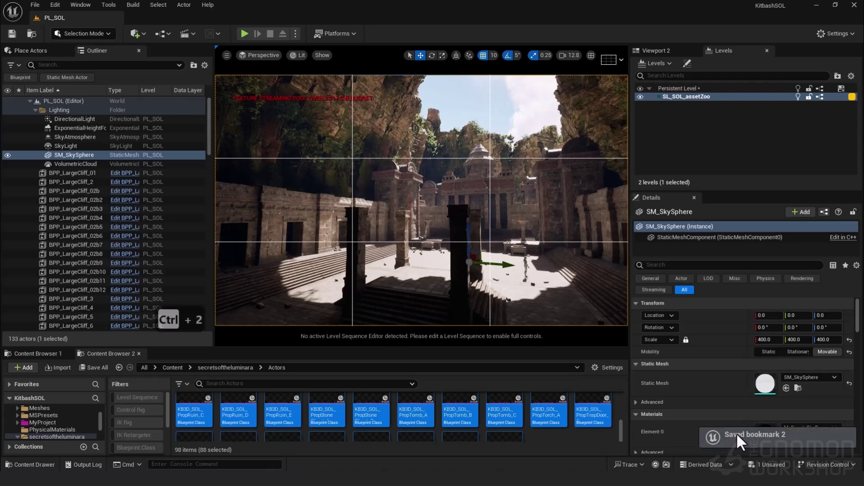
{"action": "key", "text": "1"}
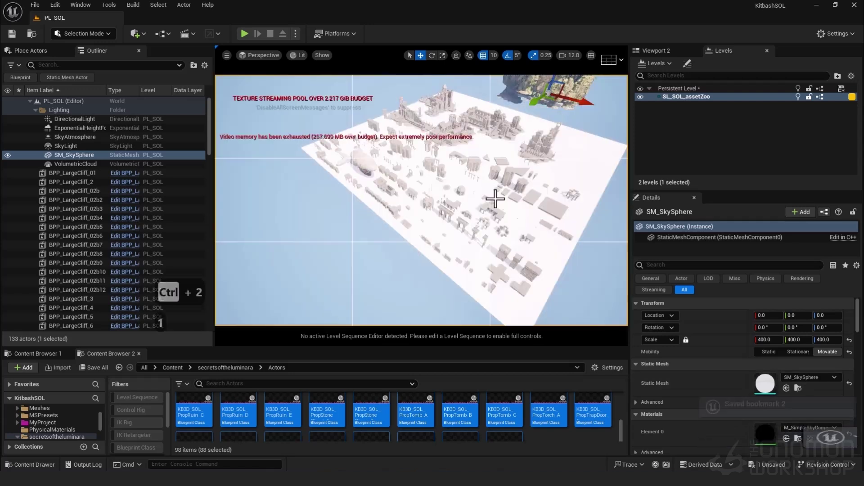
{"action": "key", "text": "2"}
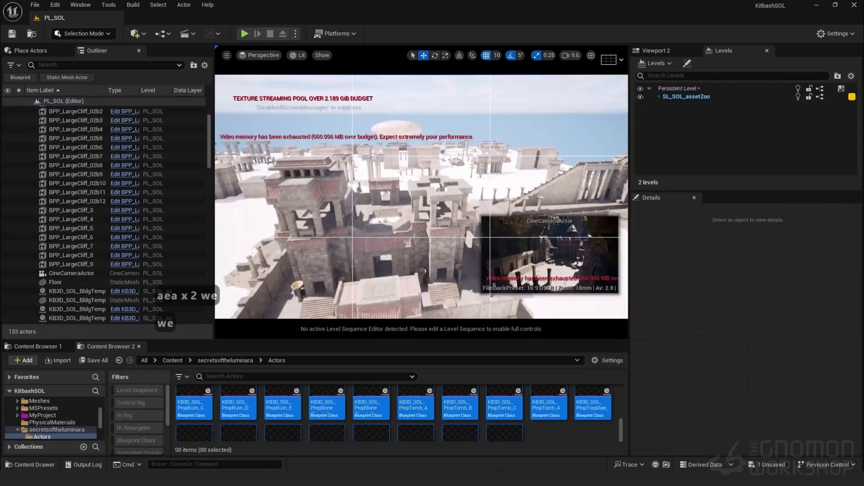
Step: Select the BuildingA component of KB3D_SOL_BldgTemple_E in the asset zoo and browse to its static mesh in the Geometries folder
{"action": "key", "text": "w"}
{"action": "key", "text": "e"}
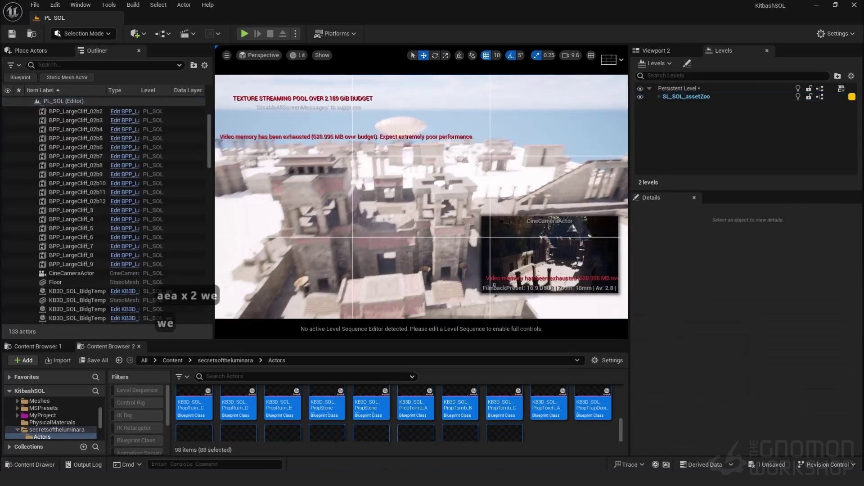
{"action": "key", "text": "a"}
{"action": "key", "text": "s"}
{"action": "key", "text": "d"}
{"action": "double_click", "coordinate": [376, 191]}
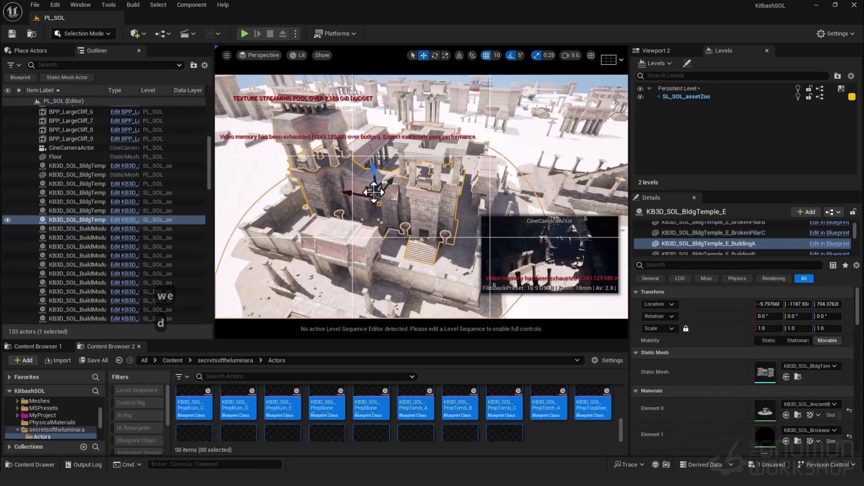
{"action": "left_click", "coordinate": [359, 236]}
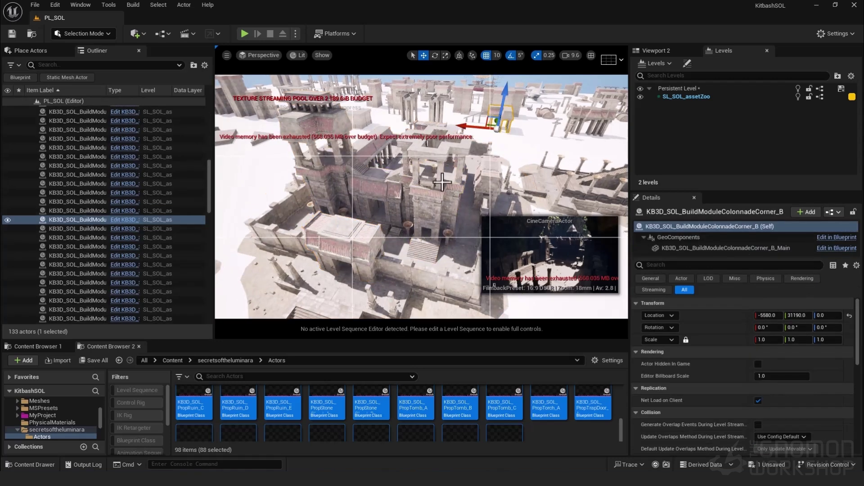
{"action": "left_click", "coordinate": [442, 182]}
{"action": "double_click", "coordinate": [428, 193]}
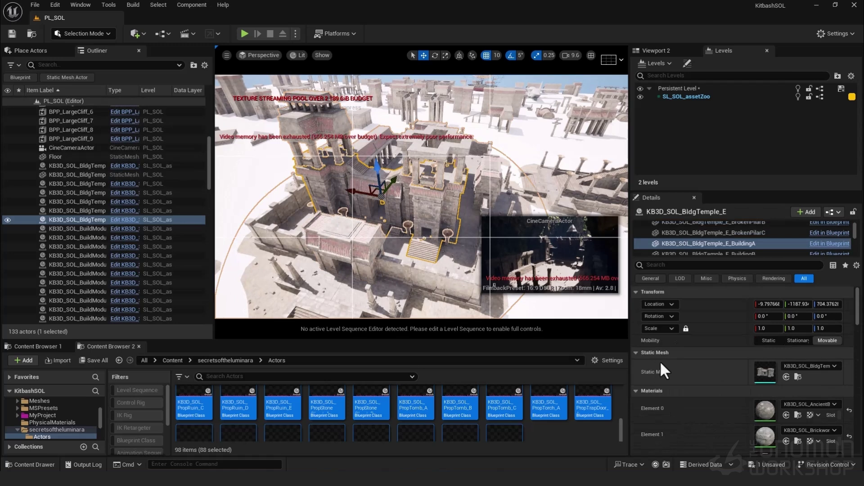
{"action": "left_click", "coordinate": [799, 378]}
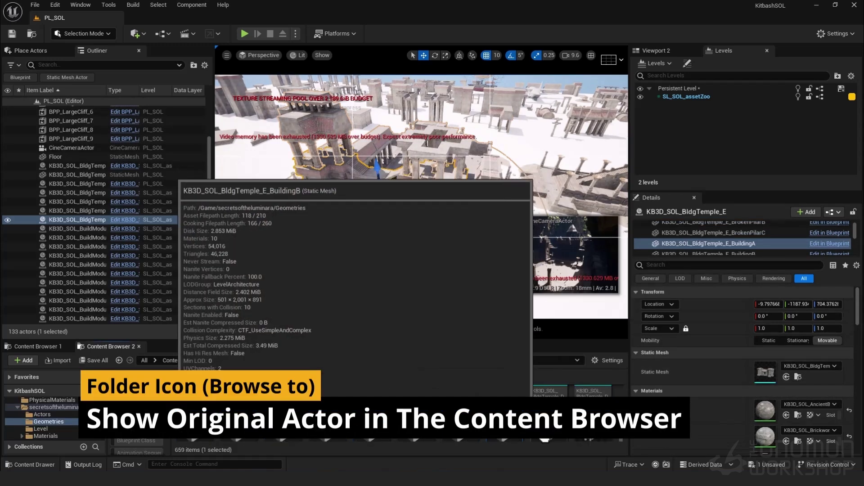
Step: Place the KB3D_SOL_BldgTemple_E_BuildingA static mesh in the temple scene from the bookmark 2 view and inspect its position
{"action": "mouse_move", "coordinate": [512, 397]}
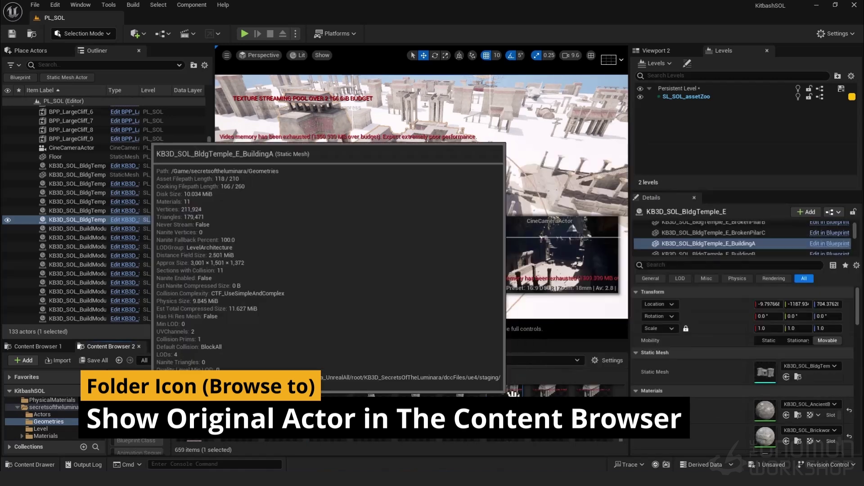
{"action": "left_click_drag", "start_coordinate": [511, 396], "coordinate": [537, 94]}
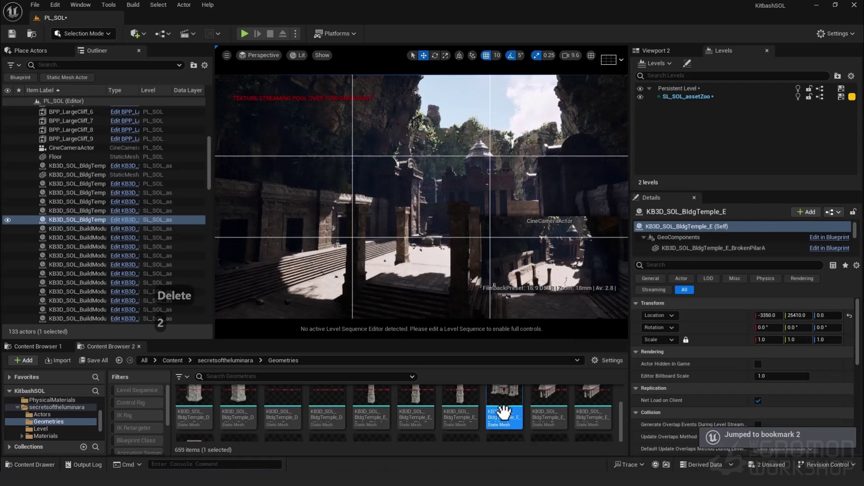
{"action": "left_click_drag", "start_coordinate": [506, 413], "coordinate": [456, 193]}
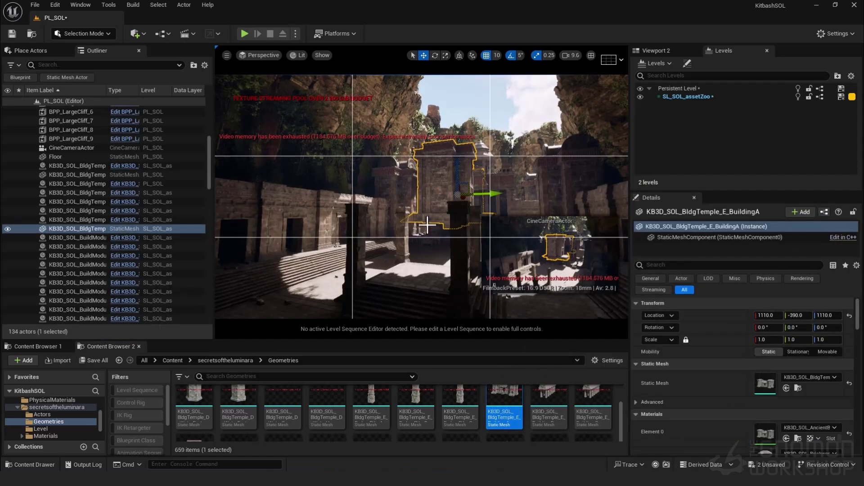
{"action": "key", "text": "a"}
{"action": "key", "text": "d"}
{"action": "key", "text": "w"}
{"action": "key", "text": "w"}
{"action": "key", "text": "w"}
{"action": "key", "text": "d"}
{"action": "key", "text": "d"}
{"action": "key", "text": "s"}
{"action": "key", "text": "a"}
{"action": "key", "text": "e"}
{"action": "key", "text": "d"}
{"action": "key", "text": "a"}
{"action": "key", "text": "q"}
{"action": "key", "text": "d"}
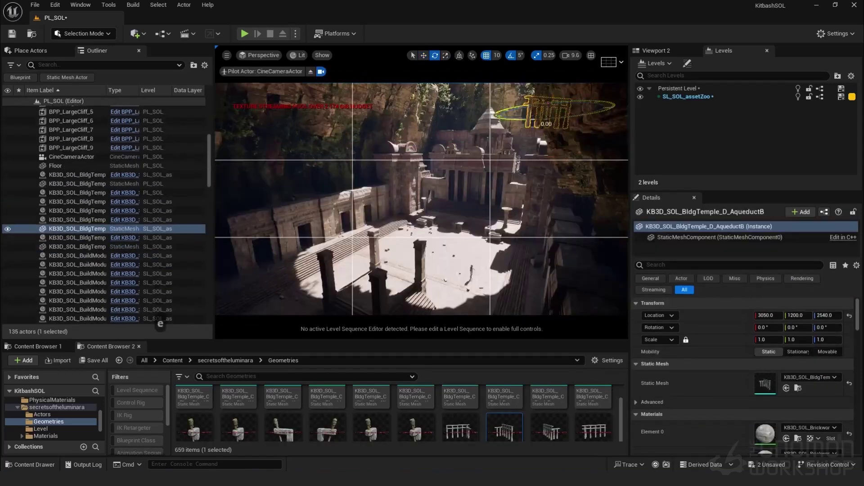
Step: Undo the aqueduct placement and add a KB3D_SOL_BldgTemple_B_ArchwayA piece beside the temple, mirrored in X and rotated about 90° around Z
{"action": "key", "text": "ctrl+z"}
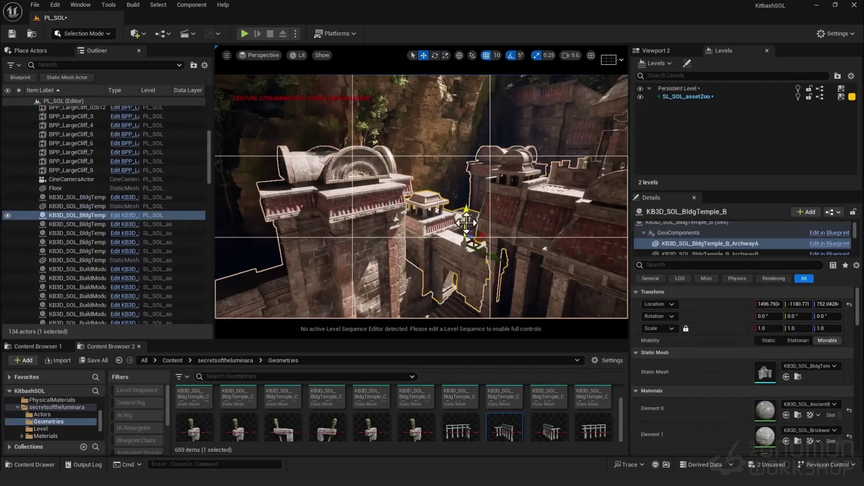
{"action": "key", "text": "a"}
{"action": "key", "text": "s"}
{"action": "key", "text": "a"}
{"action": "key", "text": "q"}
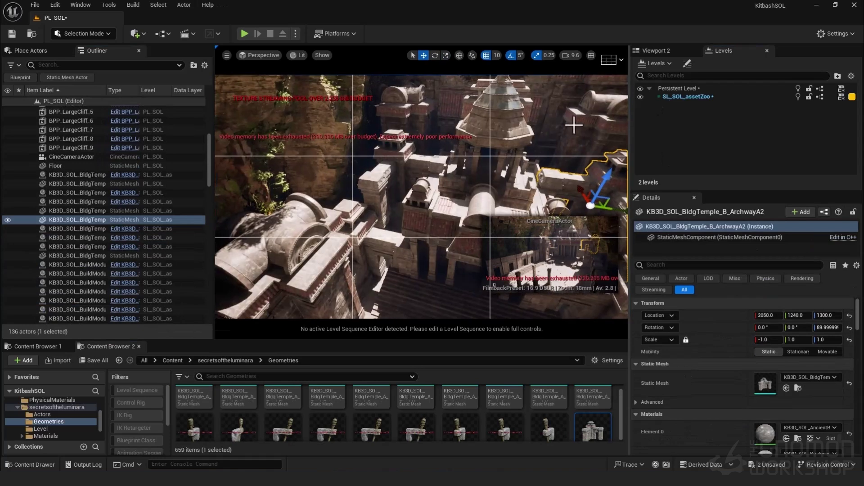
Step: Hide and show the SL_SOL_assetZoo sublevel to check which of the temple buildings belong to it
{"action": "key", "text": "d"}
{"action": "right_click_drag", "start_coordinate": [574, 126], "coordinate": [480, 122]}
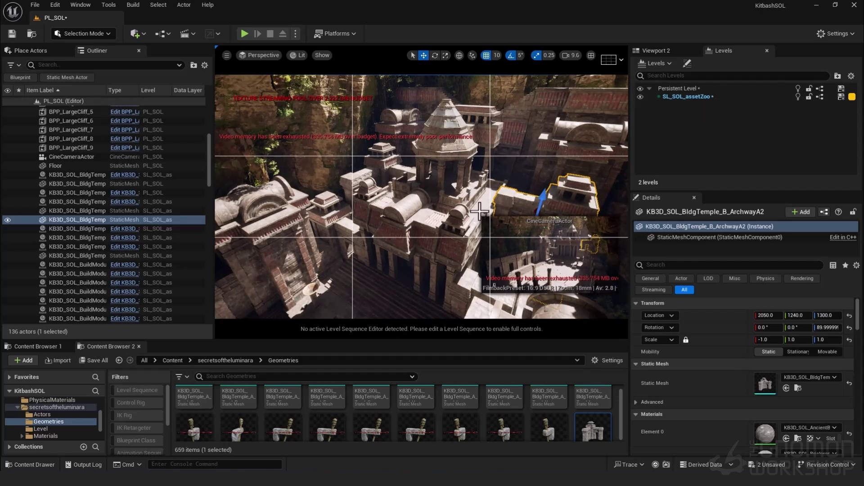
{"action": "left_click", "coordinate": [640, 97]}
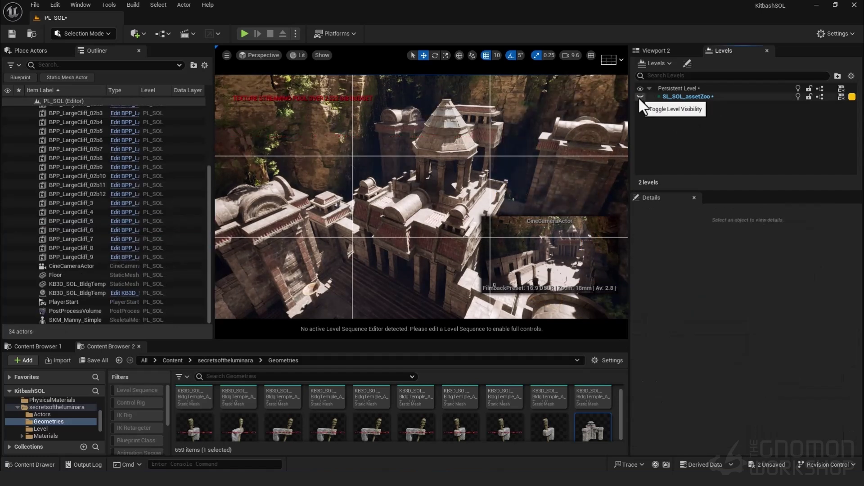
{"action": "left_click", "coordinate": [640, 96]}
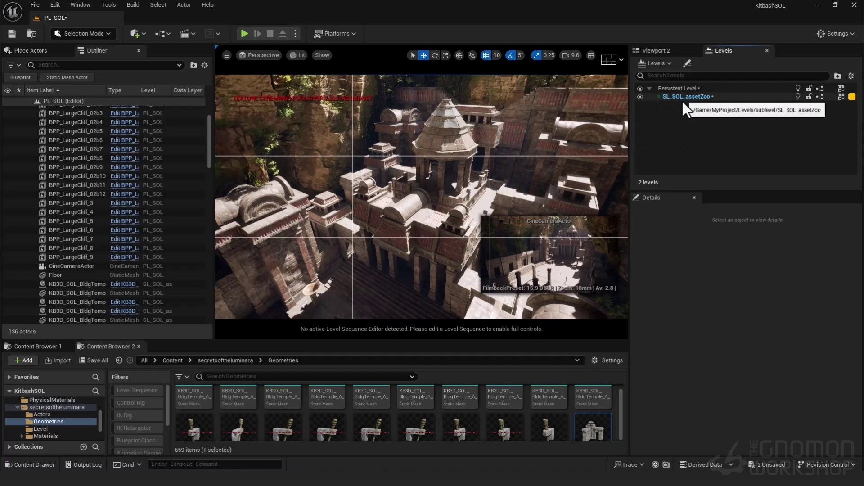
Step: Select the mirrored KB3D_SOL_BldgTemple_B_ArchwayA2 piece and add the neighbouring temple buildings to the selection
{"action": "left_click", "coordinate": [510, 201]}
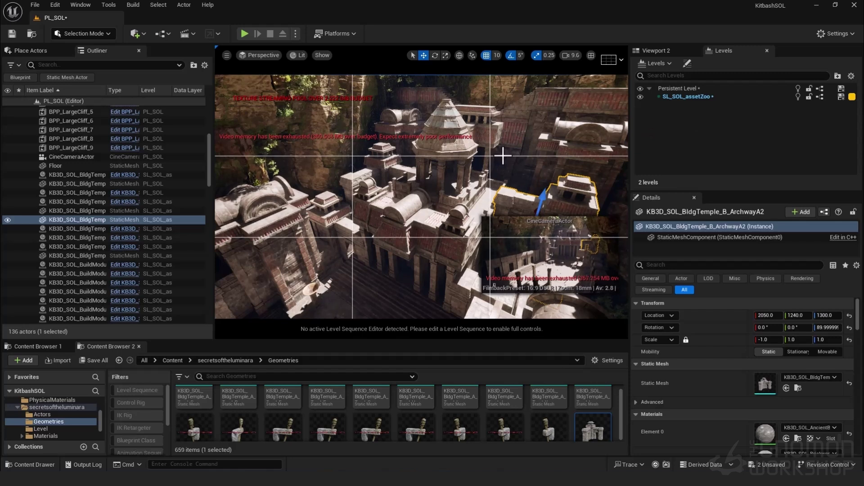
{"action": "left_click_drag", "start_coordinate": [494, 154], "coordinate": [456, 153], "text": "alt"}
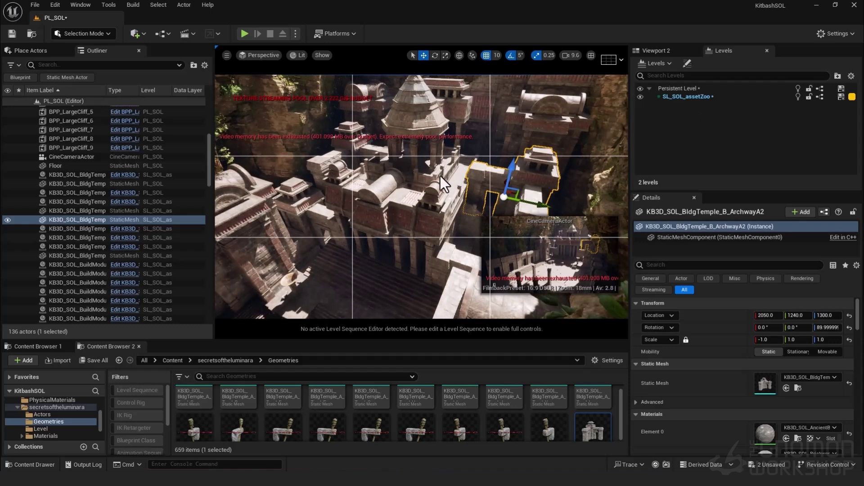
{"action": "left_click", "coordinate": [416, 193], "text": "ctrl"}
{"action": "left_click", "coordinate": [428, 110], "text": "ctrl"}
{"action": "left_click", "coordinate": [451, 97], "text": "ctrl"}
{"action": "left_click", "coordinate": [487, 106], "text": "ctrl"}
{"action": "right_click_drag", "start_coordinate": [487, 105], "coordinate": [654, 162]}
{"action": "key", "text": "s"}
{"action": "key", "text": "q"}
{"action": "right_click", "coordinate": [86, 214]}
{"action": "left_click", "coordinate": [88, 201], "text": "ctrl"}
{"action": "key", "text": "ctrl+z"}
{"action": "left_click", "coordinate": [92, 229], "text": "ctrl"}
{"action": "left_click", "coordinate": [92, 238], "text": "ctrl"}
{"action": "left_click", "coordinate": [92, 247], "text": "ctrl"}
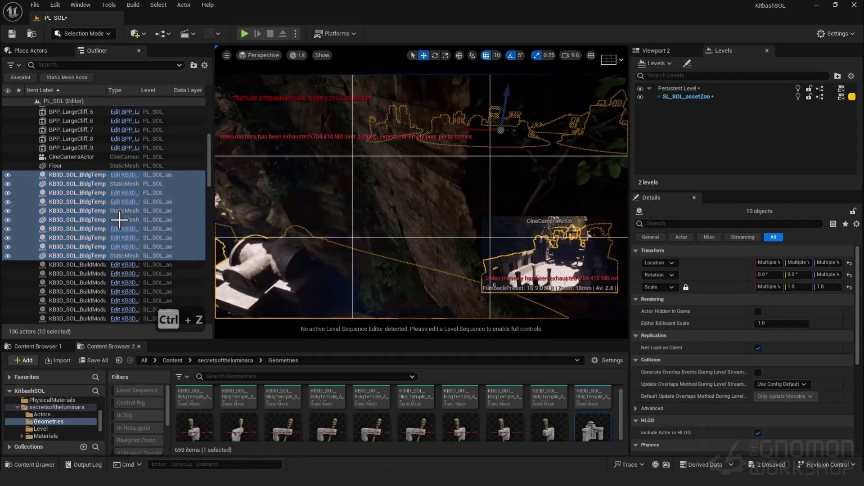
{"action": "key", "text": "ctrl+z"}
Step: Complete the selection of the five temple buildings enclosing the courtyard
{"action": "right_click_drag", "start_coordinate": [495, 180], "coordinate": [564, 207]}
{"action": "left_click", "coordinate": [531, 207], "text": "ctrl"}
{"action": "left_click", "coordinate": [426, 211], "text": "ctrl"}
{"action": "left_click", "coordinate": [339, 198], "text": "ctrl"}
{"action": "right_click_drag", "start_coordinate": [338, 198], "coordinate": [432, 198]}
{"action": "key", "text": "q"}
{"action": "key", "text": "a"}
{"action": "key", "text": "q"}
{"action": "key", "text": "w"}
{"action": "key", "text": "a"}
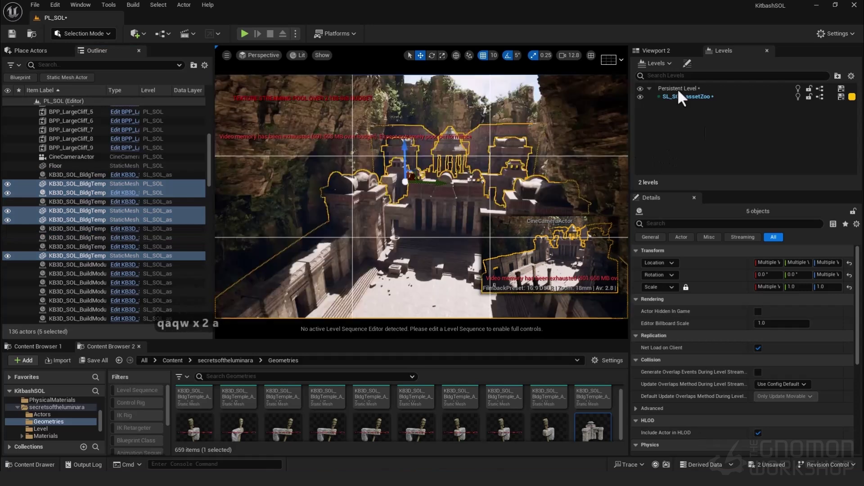
Step: Create a new sublevel named SL_SOL_arc from the five selected temple buildings
{"action": "left_click", "coordinate": [658, 63]}
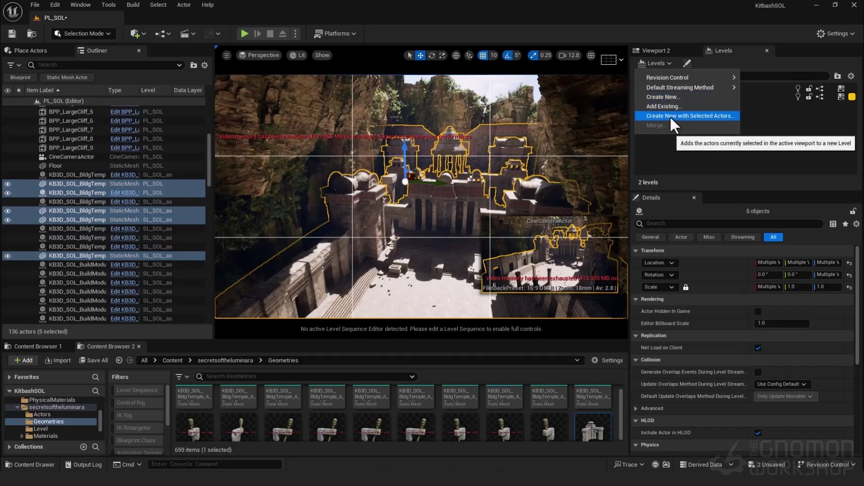
{"action": "left_click", "coordinate": [668, 115]}
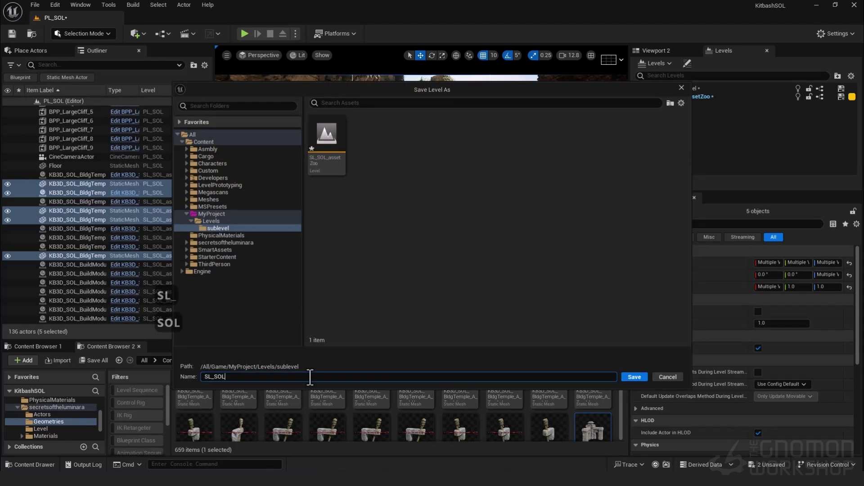
{"action": "type", "text": "SL_SOL_arc"}
{"action": "key", "text": "BackSpace"}
{"action": "key", "text": "BackSpace"}
{"action": "key", "text": "BackSpace"}
{"action": "type", "text": "arc"}
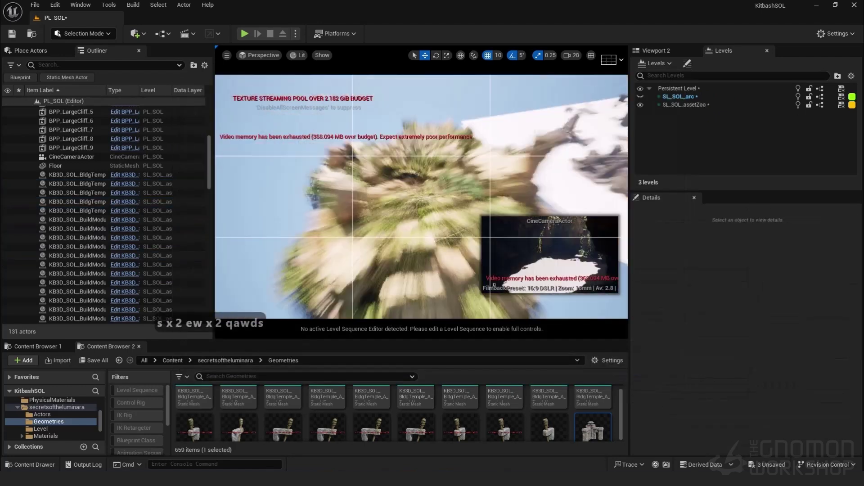
Step: Fly around the scene and toggle the SL_SOL_arc sublevel's visibility to check which buildings it contains
{"action": "key", "text": "s"}
{"action": "key", "text": "s"}
{"action": "key", "text": "s"}
{"action": "key", "text": "s"}
{"action": "key", "text": "a"}
{"action": "mouse_move", "coordinate": [421, 197]}
{"action": "right_mouse_down"}
{"action": "mouse_move", "coordinate": [432, 202]}
{"action": "mouse_move", "coordinate": [427, 194]}
{"action": "right_mouse_up"}
{"action": "key", "text": "w"}
{"action": "left_click", "coordinate": [640, 96]}
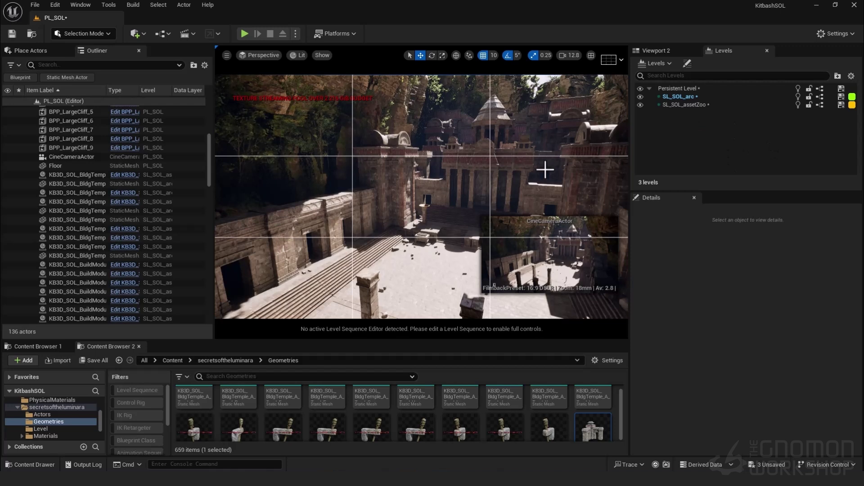
Step: Select all BPP_LargeCliff actors and the Floor, and create a new sublevel named SL_SOL_env from them
{"action": "right_click_drag", "start_coordinate": [421, 196], "coordinate": [373, 212]}
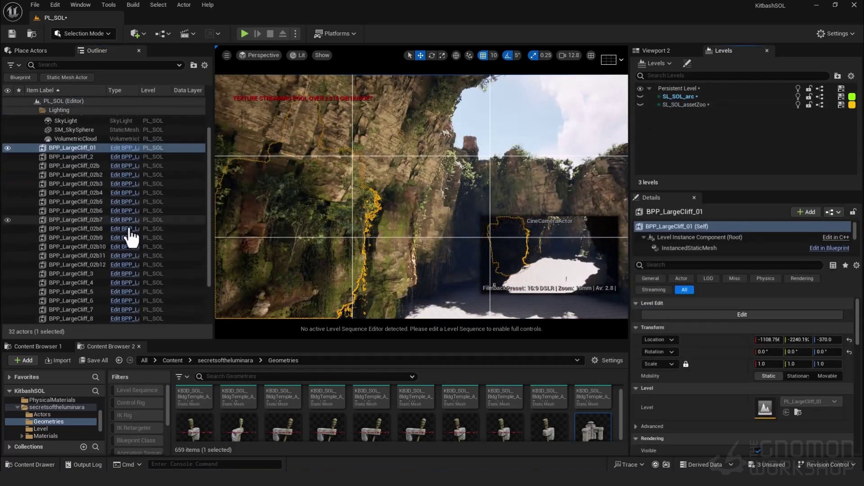
{"action": "left_click", "coordinate": [132, 235], "text": "shift"}
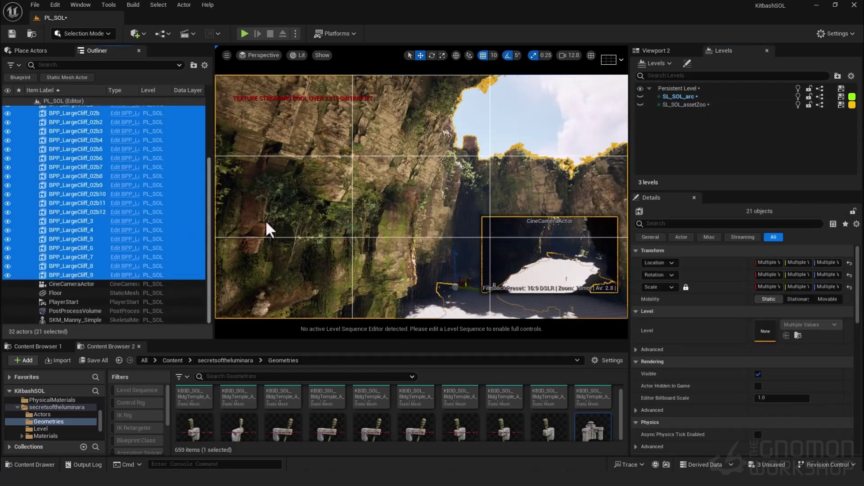
{"action": "key", "text": "f"}
{"action": "left_click", "coordinate": [656, 64]}
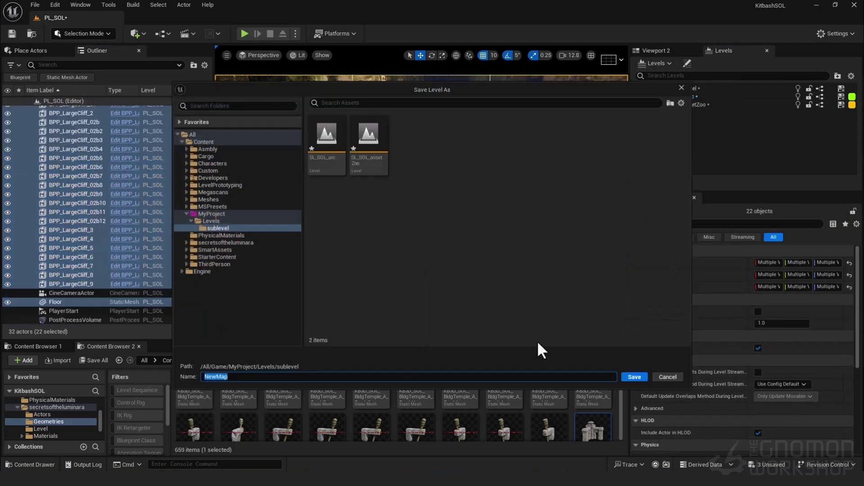
{"action": "type", "text": "SL_SOL_env"}
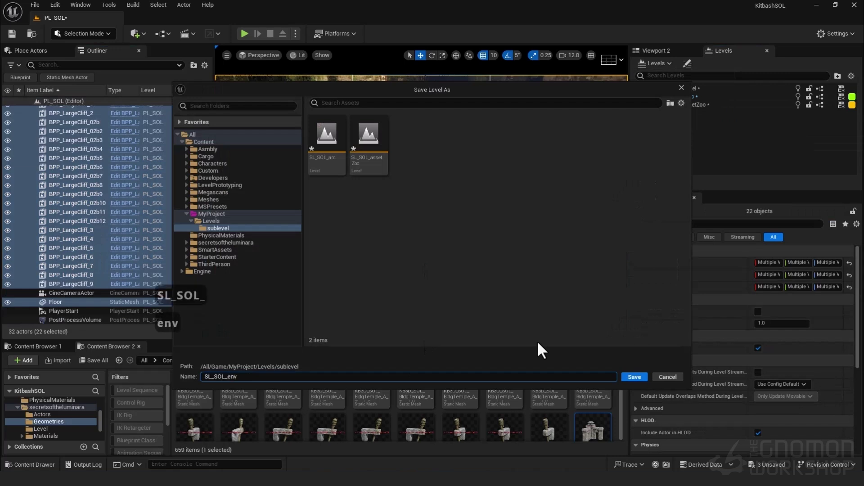
{"action": "left_click", "coordinate": [635, 377]}
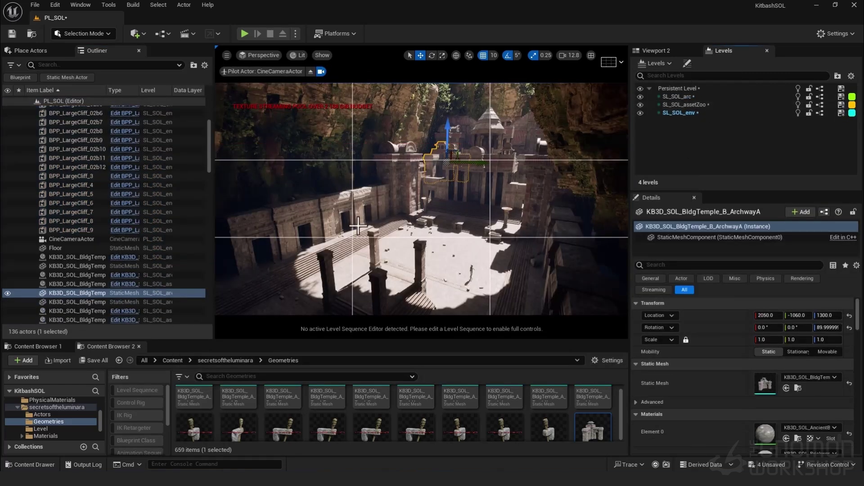
Step: Limit the Outliner to actors in the current level and switch the current level between SL_SOL_assetZoo and SL_SOL_env
{"action": "left_click", "coordinate": [205, 65]}
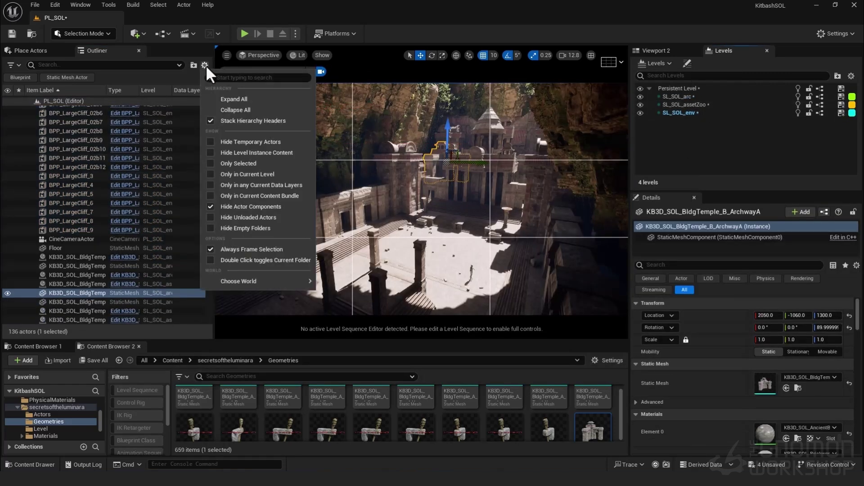
{"action": "left_click", "coordinate": [244, 175]}
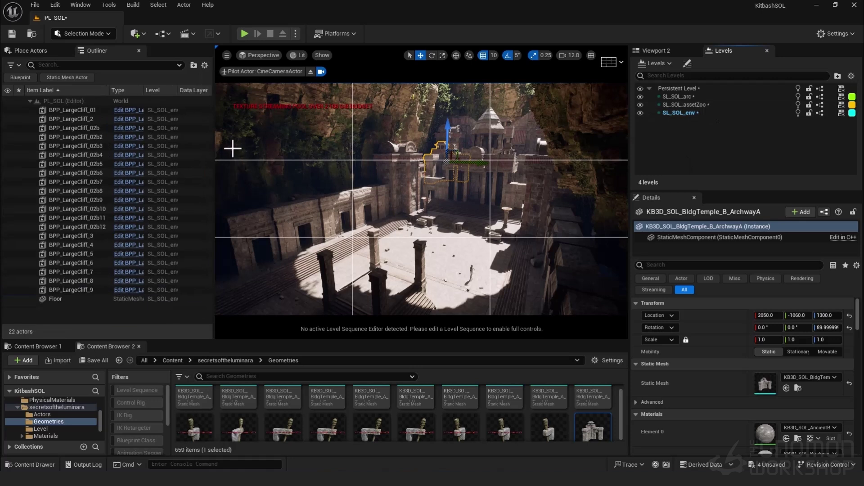
{"action": "double_click", "coordinate": [678, 105]}
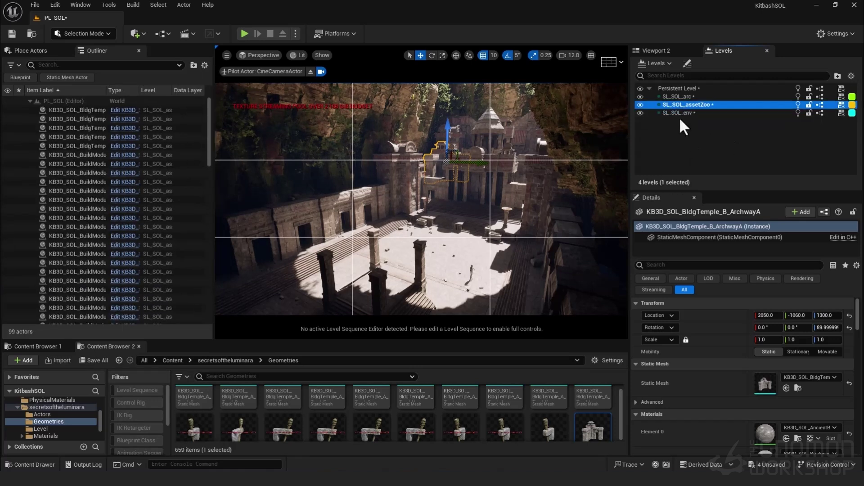
{"action": "scroll", "coordinate": [208, 193], "scroll_direction": "down", "scroll_amount": 2}
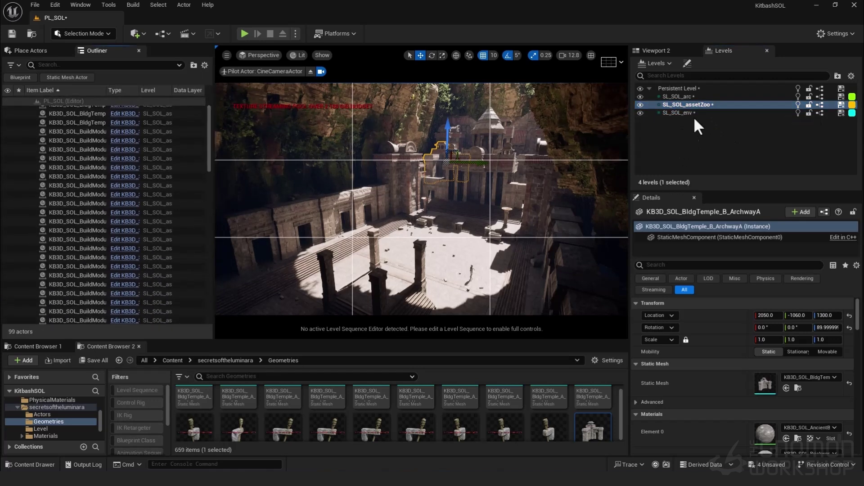
{"action": "left_click", "coordinate": [677, 98]}
{"action": "double_click", "coordinate": [679, 113]}
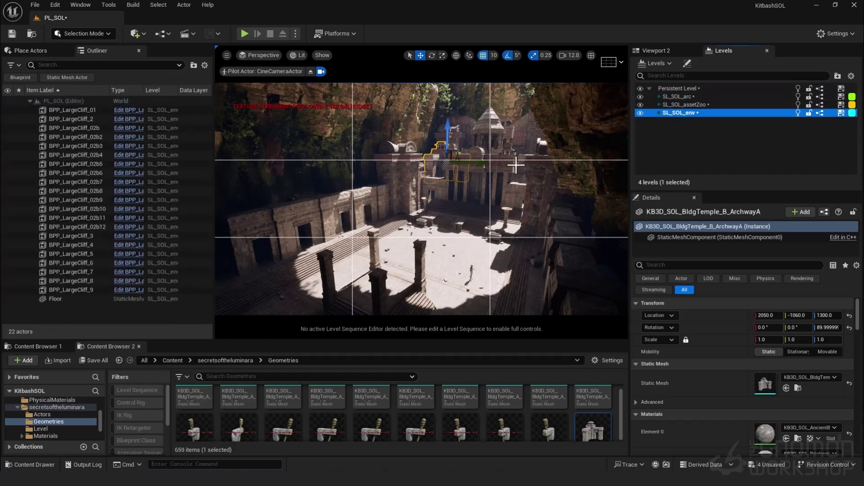
Step: Make SL_SOL_arc the current level and raise its two KB3D_SOL_BldgTemple_B_ArchwayA pieces to Z 1600
{"action": "key", "text": "ctrl+z"}
{"action": "key", "text": "ctrl+z"}
{"action": "key", "text": "ctrl+z"}
{"action": "key", "text": "ctrl+z"}
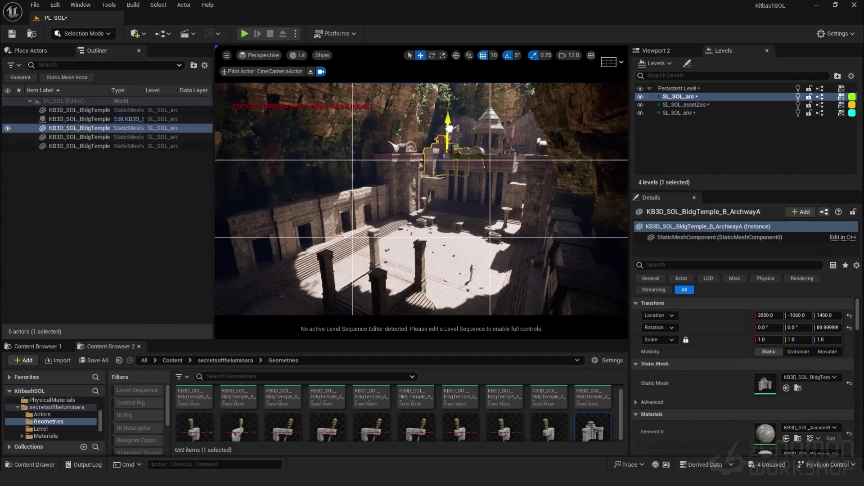
{"action": "key", "text": "ctrl+z"}
{"action": "key", "text": "ctrl+z"}
{"action": "key", "text": "ctrl+z"}
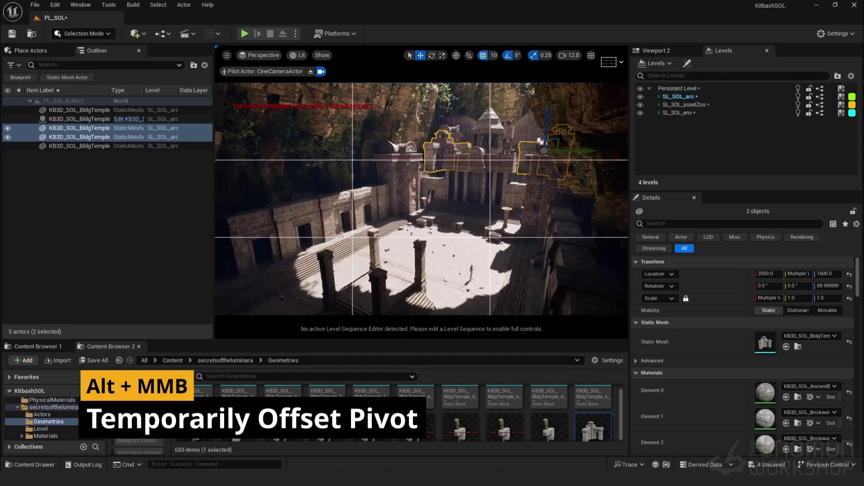
Step: Select both ArchwayA pieces and temporarily offset their shared pivot to the side building along the courtyard
{"action": "middle_click", "coordinate": [362, 210], "text": "alt"}
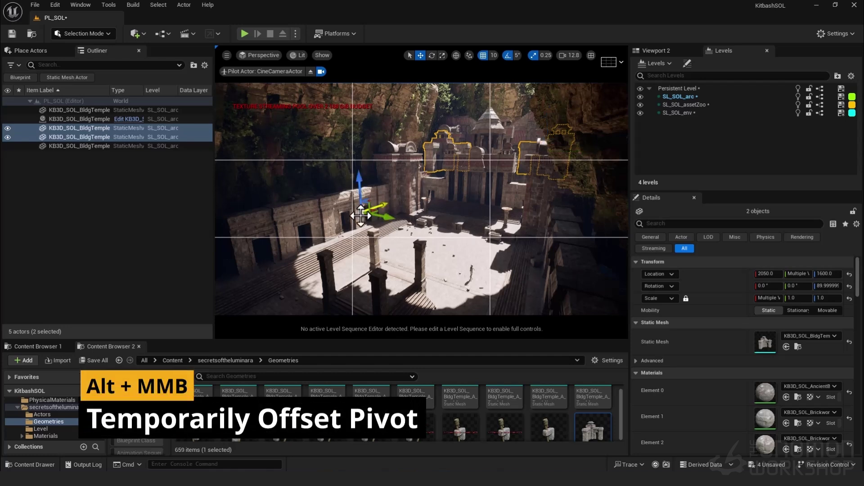
{"action": "left_click", "coordinate": [81, 129]}
{"action": "left_click", "coordinate": [75, 137], "text": "shift"}
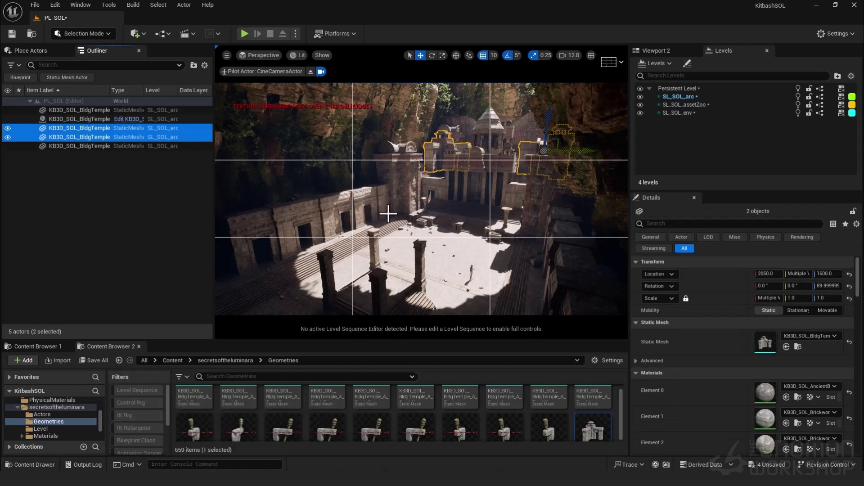
{"action": "middle_click", "coordinate": [371, 203], "text": "alt"}
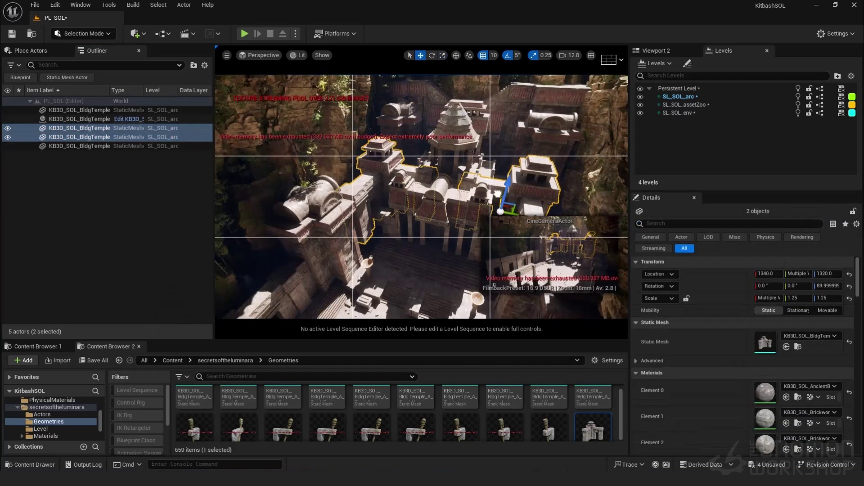
Step: Examine KB3D_SOL_BldgTemple_B and how the temple buildings meet the cliffs behind them
{"action": "double_click", "coordinate": [414, 216]}
{"action": "right_click_drag", "start_coordinate": [418, 215], "coordinate": [380, 181]}
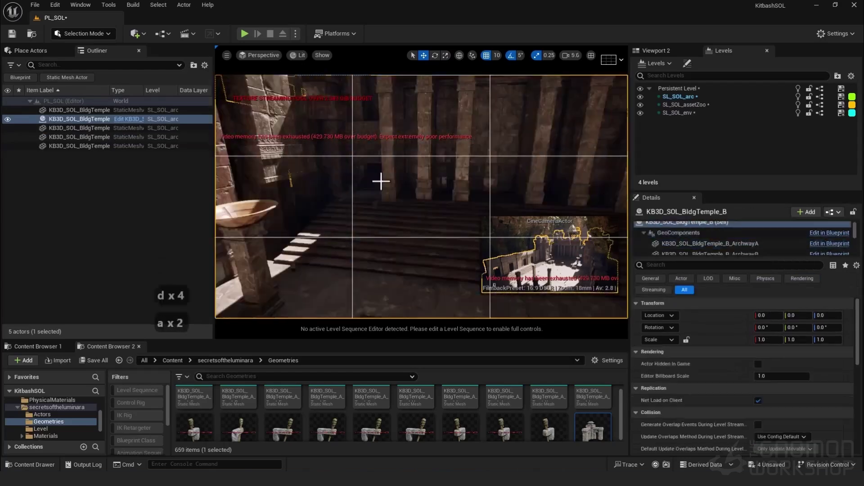
{"action": "left_click", "coordinate": [291, 168]}
{"action": "left_click", "coordinate": [471, 150]}
{"action": "key", "text": "r"}
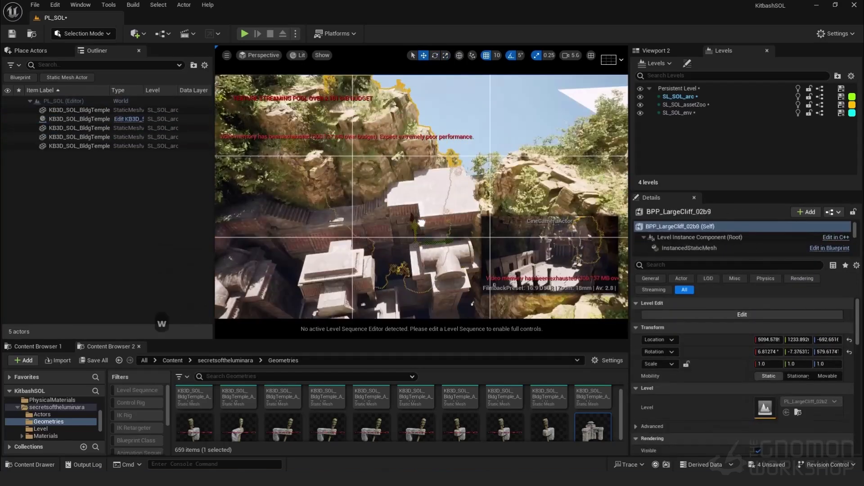
{"action": "key", "text": "ctrl+z"}
Step: Make SL_SOL_env the current level and reposition BPP_LargeCliff_02b8 behind the temple at 5380, -340, 410
{"action": "double_click", "coordinate": [678, 112]}
{"action": "key", "text": "e"}
{"action": "left_click_drag", "start_coordinate": [294, 213], "coordinate": [302, 211]}
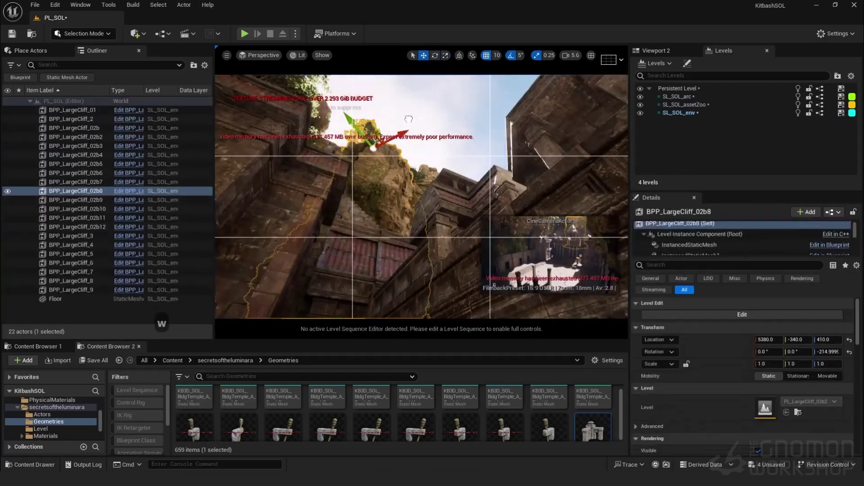
Step: Create a sublevel named SL_SOL_Light from the persistent level's Lighting actors and hide SL_SOL_assetZoo
{"action": "double_click", "coordinate": [677, 88]}
{"action": "left_click", "coordinate": [59, 110]}
{"action": "left_click", "coordinate": [75, 164], "text": "shift"}
{"action": "left_click", "coordinate": [654, 64]}
{"action": "left_click", "coordinate": [640, 104]}
Step: Add a cube to SL_SOL_Light above the cliffs, scaled to 3.25 × 11 × 24.75 and rotated 55° around Y
{"action": "left_click", "coordinate": [138, 34]}
{"action": "mouse_move", "coordinate": [177, 147]}
{"action": "left_click", "coordinate": [301, 152]}
{"action": "key", "text": "r"}
{"action": "key", "text": "e"}
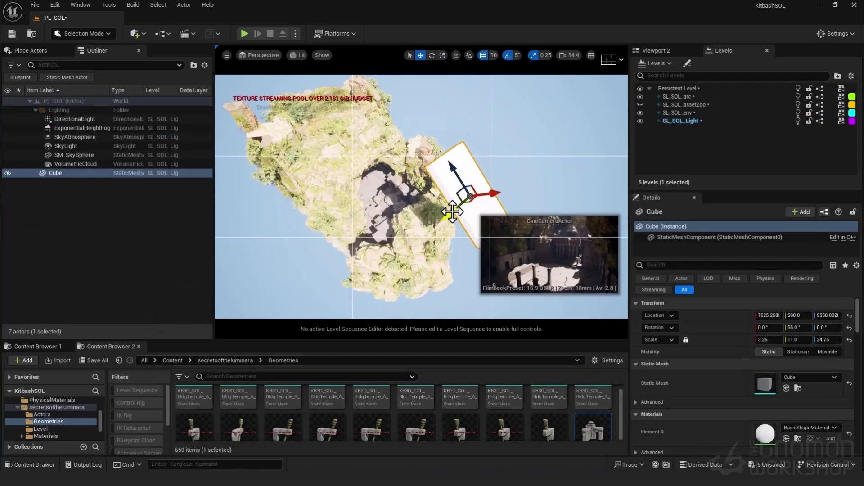
Step: Duplicate the cube to another spot above the cliffs and hide both cubes in the editor
{"action": "left_click_drag", "start_coordinate": [463, 193], "coordinate": [360, 158], "text": "alt"}
{"action": "right_click_drag", "start_coordinate": [360, 158], "coordinate": [411, 148]}
{"action": "left_click_drag", "start_coordinate": [412, 149], "coordinate": [416, 143]}
{"action": "left_click", "coordinate": [7, 182]}
{"action": "left_click", "coordinate": [8, 173]}
Step: Lower BPP_LargeCliff_02b8 behind the temple to Z -670 and save the levels
{"action": "left_click", "coordinate": [488, 212]}
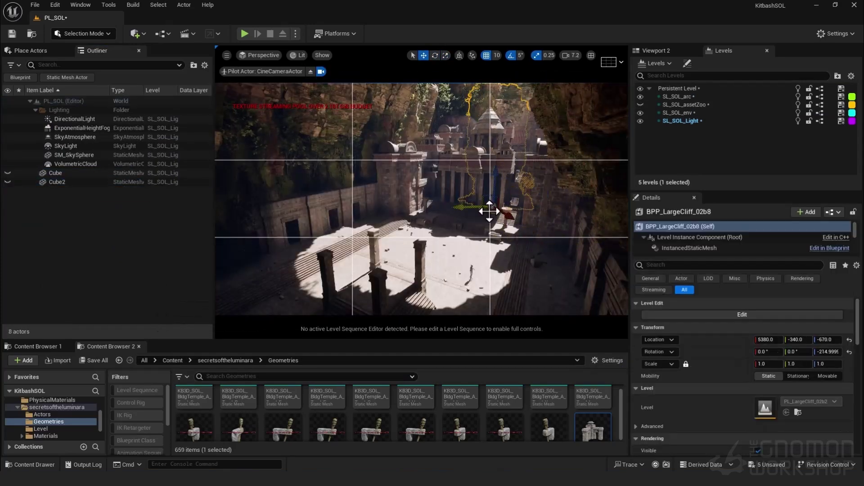
{"action": "right_click_drag", "start_coordinate": [488, 212], "coordinate": [432, 234]}
{"action": "key", "text": "ctrl+s"}
Step: Open the Actors folder in an enlarged Content Browser and choose SL_SOL_assetZoo as the current level
{"action": "left_click", "coordinate": [640, 105]}
{"action": "left_click", "coordinate": [42, 415]}
{"action": "left_click_drag", "start_coordinate": [421, 340], "coordinate": [421, 290]}
{"action": "double_click", "coordinate": [677, 105]}
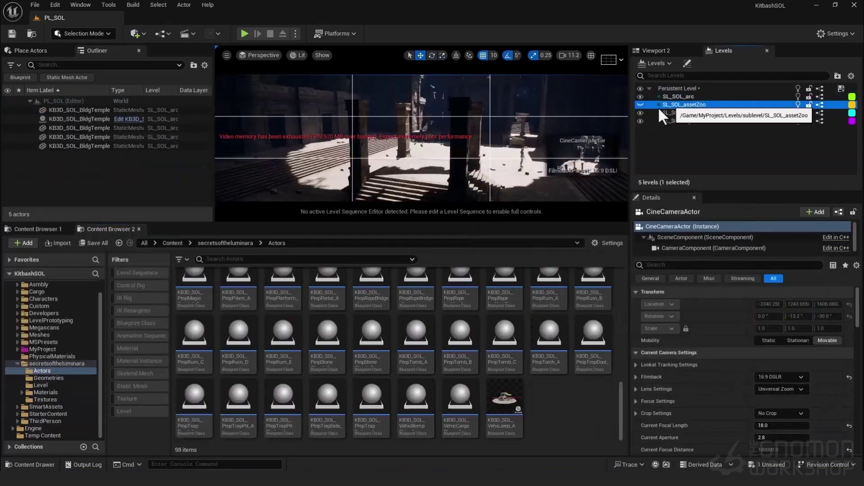
Step: Place KB3D_SOL_PropRuin_A from the Geometries folder along the courtyard steps at -780, -1610, 610, mirrored in X
{"action": "left_click", "coordinate": [48, 376]}
{"action": "right_click_drag", "start_coordinate": [422, 180], "coordinate": [387, 171]}
{"action": "left_click", "coordinate": [640, 105]}
{"action": "double_click", "coordinate": [678, 97]}
{"action": "scroll", "coordinate": [393, 387], "scroll_direction": "down", "scroll_amount": 10}
{"action": "left_click_drag", "start_coordinate": [459, 408], "coordinate": [437, 167]}
{"action": "double_click", "coordinate": [677, 89]}
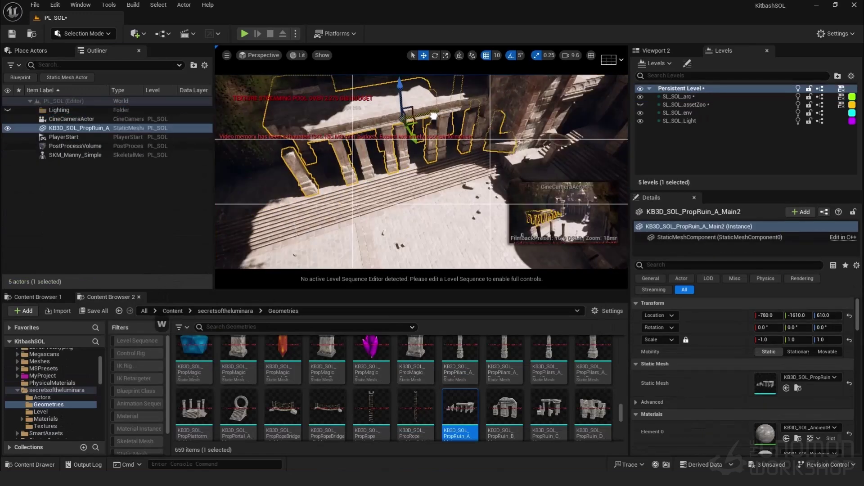
Step: Make SL_SOL_arc the current level and place another KB3D_SOL_PropRuin_A in the courtyard
{"action": "right_click_drag", "start_coordinate": [421, 171], "coordinate": [483, 137]}
{"action": "double_click", "coordinate": [679, 97]}
{"action": "left_click", "coordinate": [79, 119]}
{"action": "left_click_drag", "start_coordinate": [460, 407], "coordinate": [416, 135]}
Step: Add KB3D_SOL_BuildModuleFloorSmall_A_PartC and the first mesh found by searching "stairs" to the courtyard
{"action": "left_click", "coordinate": [639, 105]}
{"action": "left_click_drag", "start_coordinate": [236, 407], "coordinate": [436, 153]}
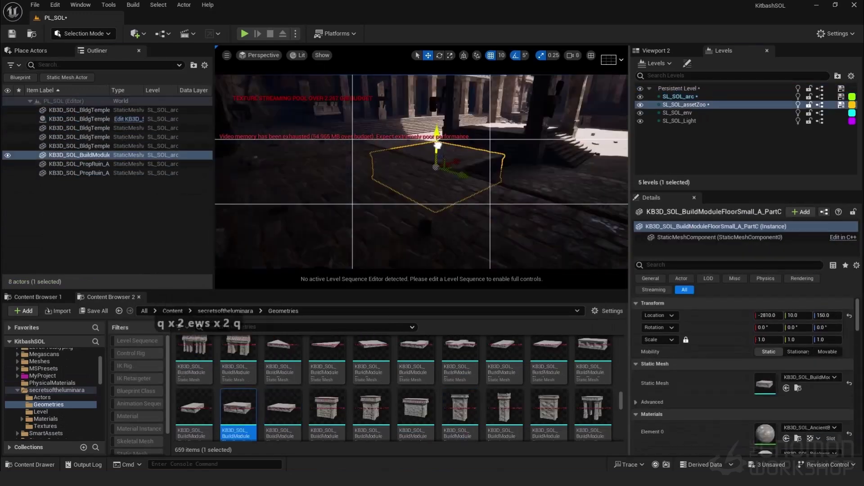
{"action": "left_click", "coordinate": [292, 327]}
{"action": "type", "text": "stairs"}
{"action": "left_click_drag", "start_coordinate": [194, 417], "coordinate": [500, 180]}
{"action": "right_click_drag", "start_coordinate": [499, 180], "coordinate": [508, 194]}
{"action": "left_click", "coordinate": [508, 193]}
Step: Search the meshes for "ruin" and place KB3D_SOL_PropRuin_E in the SL_SOL_arc courtyard at -1995, -735, 540
{"action": "double_click", "coordinate": [676, 88]}
{"action": "double_click", "coordinate": [679, 97]}
{"action": "left_click", "coordinate": [293, 327]}
{"action": "type", "text": "ruin"}
{"action": "left_click_drag", "start_coordinate": [355, 355], "coordinate": [386, 177]}
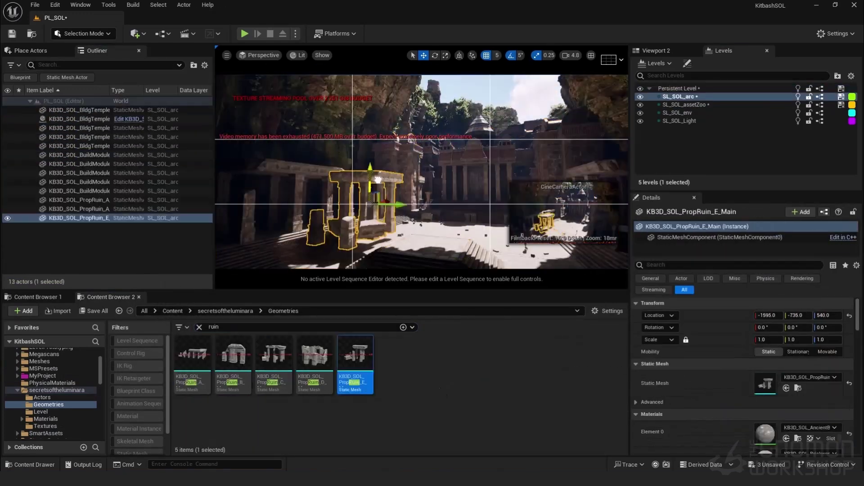
{"action": "right_click_drag", "start_coordinate": [421, 180], "coordinate": [500, 180]}
{"action": "key", "text": "r"}
{"action": "left_click_drag", "start_coordinate": [547, 173], "coordinate": [562, 170]}
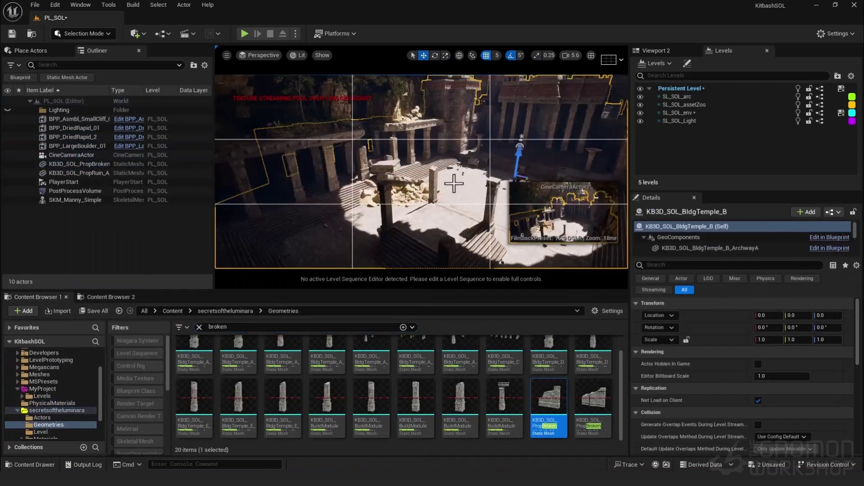
Step: Make SL_SOL_env the current level
{"action": "right_click", "coordinate": [693, 114]}
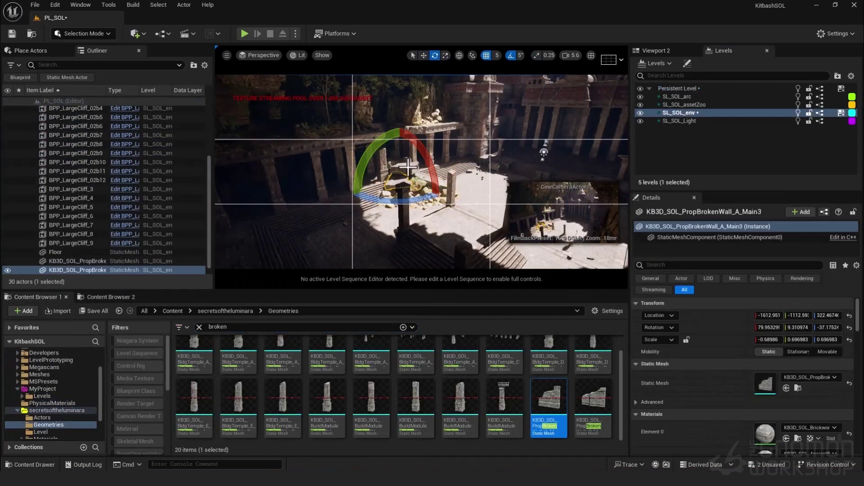
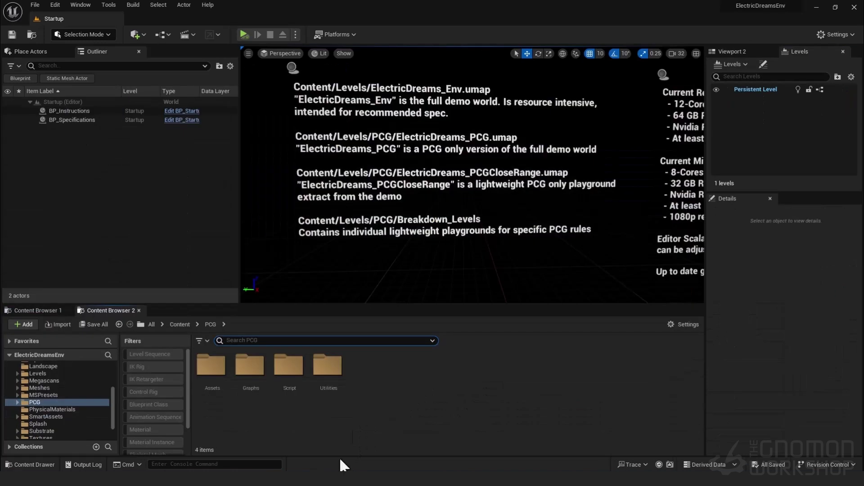
Step: In the ElectricDreamsEnv project, search the PCG folder for "puddle" and select the M_MudPuddle_01_PCG material
{"action": "left_click", "coordinate": [40, 373]}
{"action": "scroll", "coordinate": [625, 417], "scroll_direction": "down", "scroll_amount": 1}
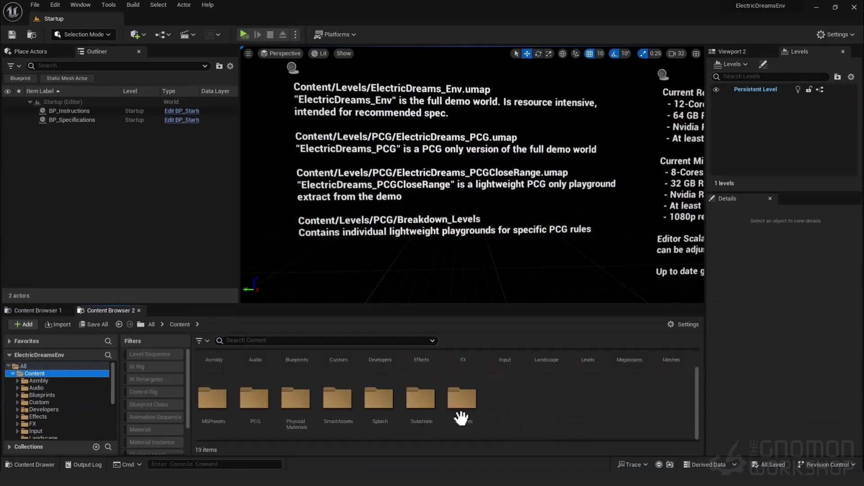
{"action": "double_click", "coordinate": [246, 406]}
{"action": "left_click", "coordinate": [267, 341]}
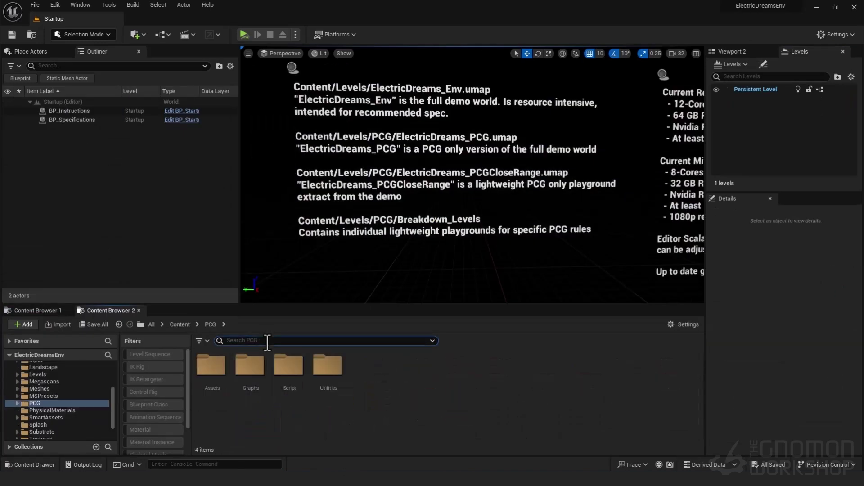
{"action": "type", "text": "puddle"}
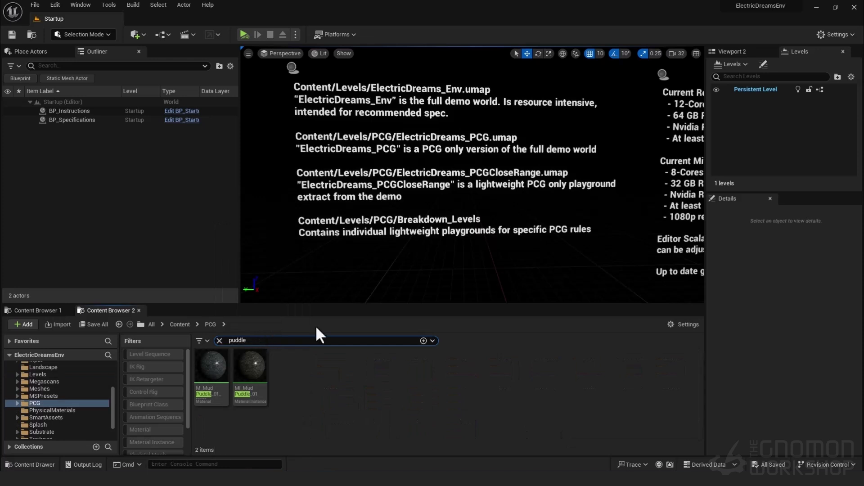
{"action": "left_click", "coordinate": [209, 367]}
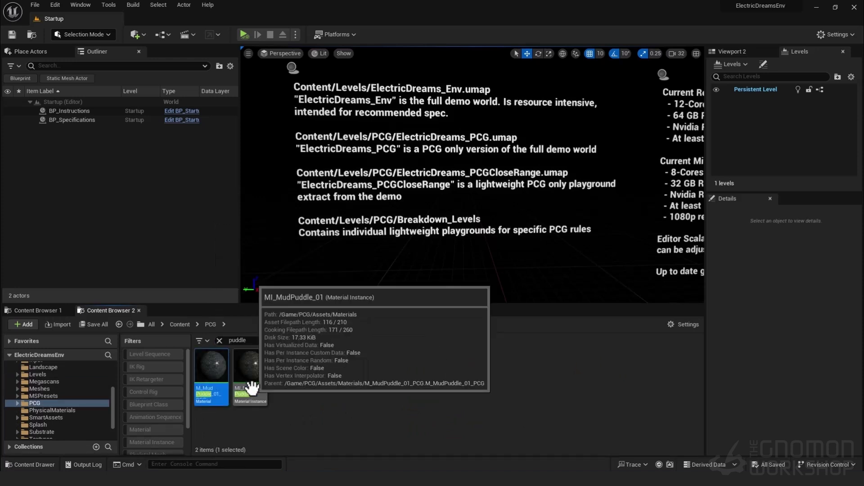
Step: Migrate the M_MudPuddle_01_PCG material and the MI_MudPuddle_01 instance into the KitbashSOL project's Content folder
{"action": "right_click", "coordinate": [252, 387]}
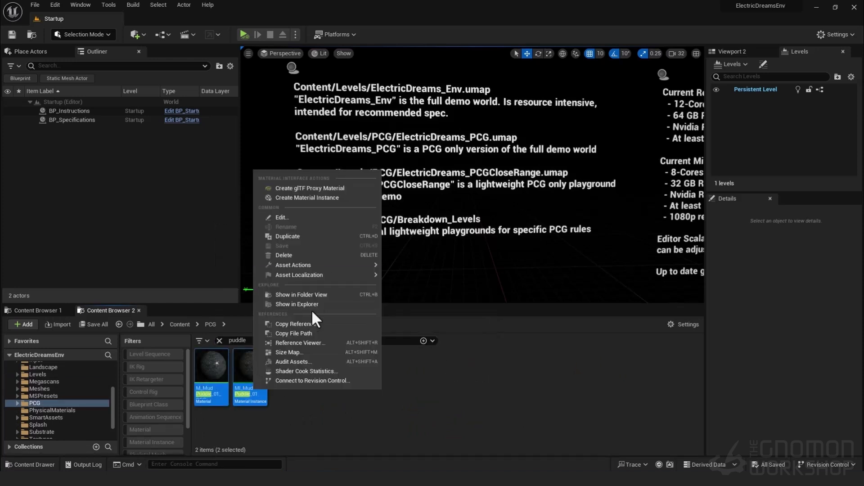
{"action": "mouse_move", "coordinate": [337, 264]}
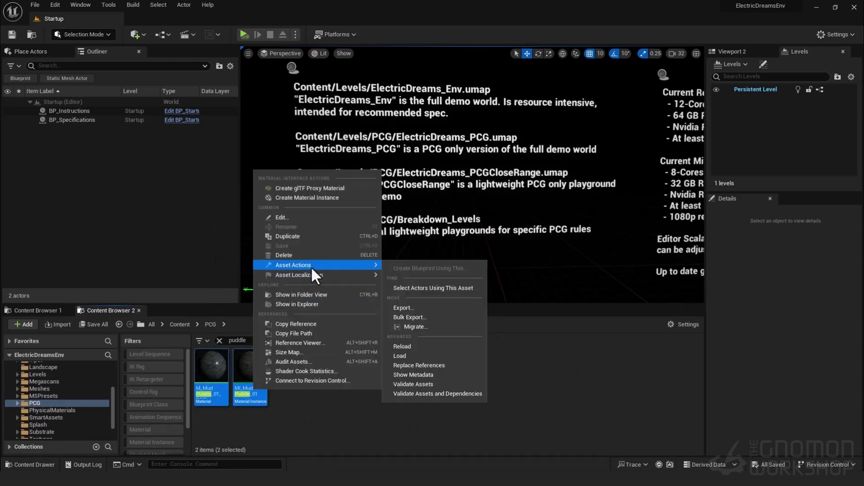
{"action": "left_click", "coordinate": [427, 327]}
{"action": "left_click", "coordinate": [504, 348]}
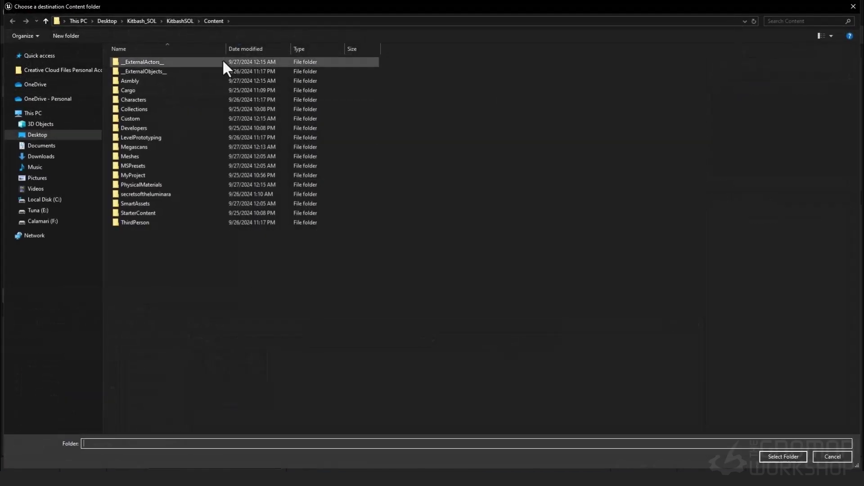
{"action": "left_click", "coordinate": [783, 456]}
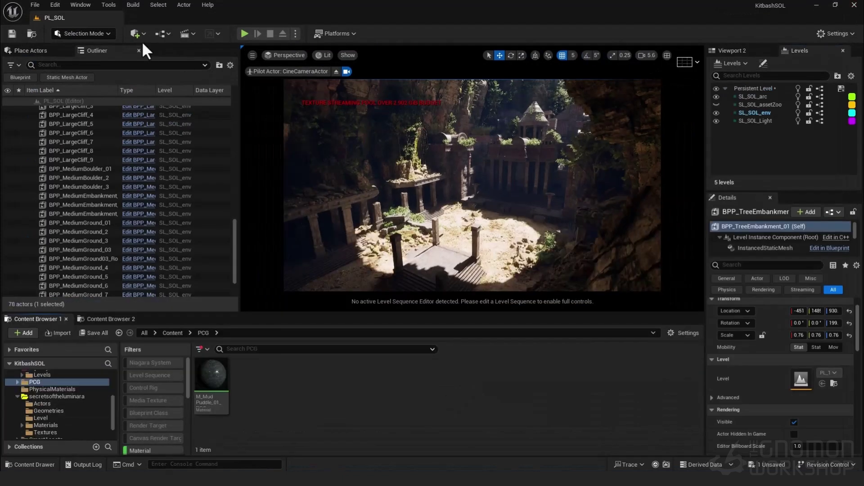
Step: In the KitbashSOL project, add a basic Plane over the courtyard ground and scale it uniformly to 40
{"action": "left_click", "coordinate": [139, 35]}
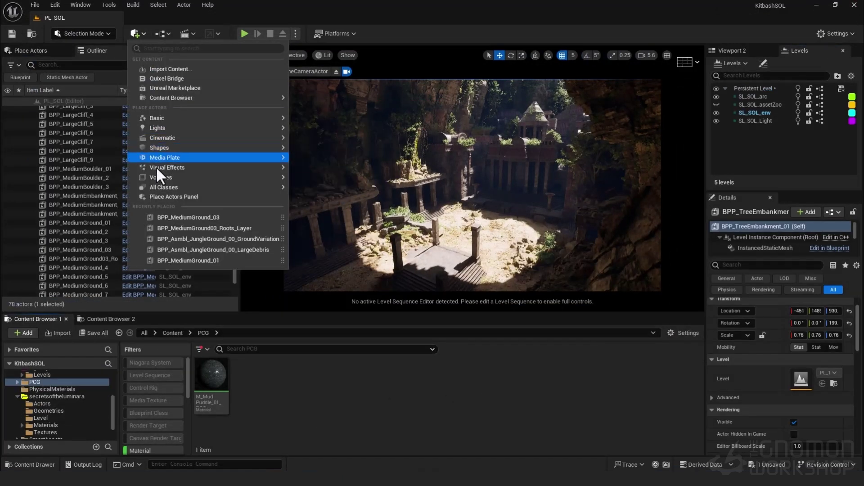
{"action": "mouse_move", "coordinate": [163, 148]}
{"action": "left_click_drag", "start_coordinate": [323, 193], "coordinate": [648, 293]}
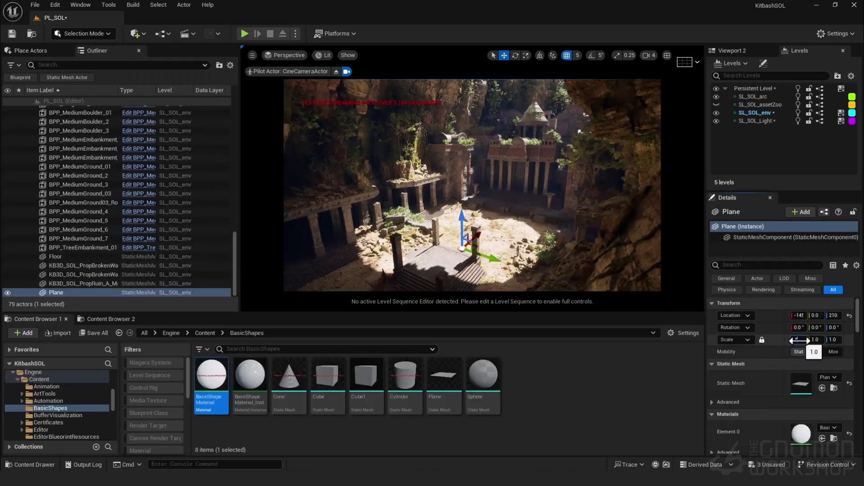
{"action": "left_click", "coordinate": [798, 340]}
{"action": "type", "text": "40"}
{"action": "key", "text": "Return"}
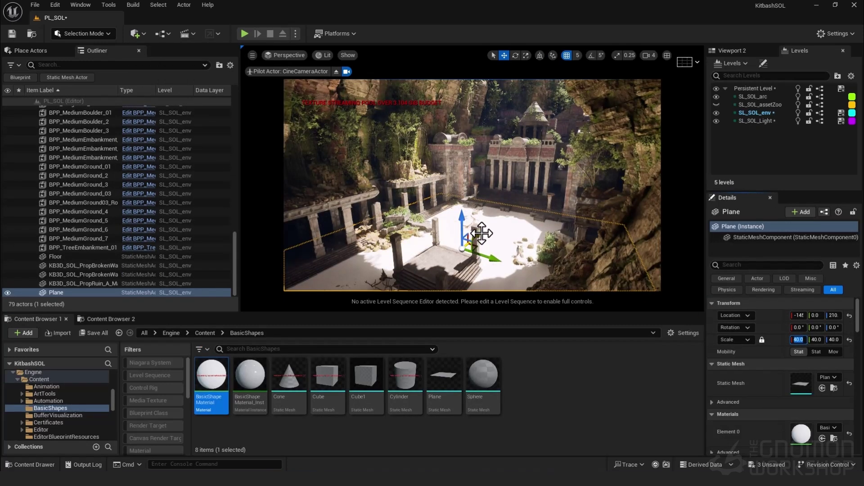
Step: Apply MI_MudPuddle_01 from the PCG/Assets/Materials folder to the courtyard plane and toggle game view
{"action": "left_click", "coordinate": [580, 383]}
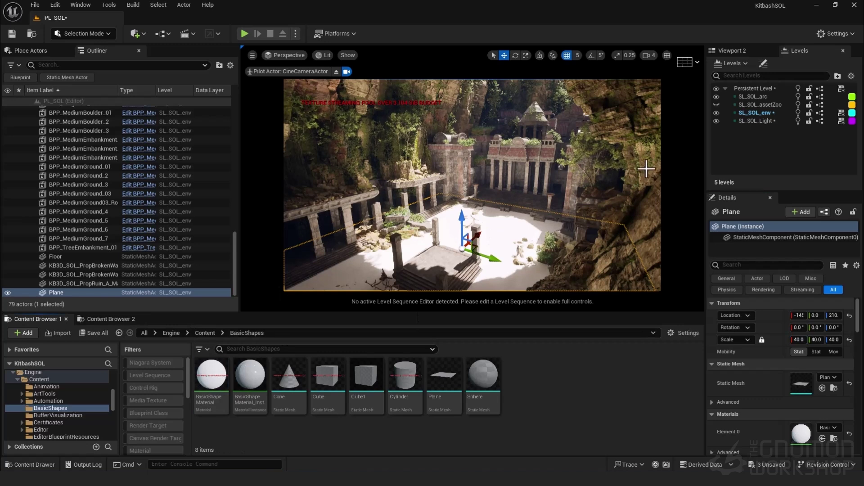
{"action": "left_click", "coordinate": [51, 373]}
{"action": "scroll", "coordinate": [89, 390], "scroll_direction": "down", "scroll_amount": 3}
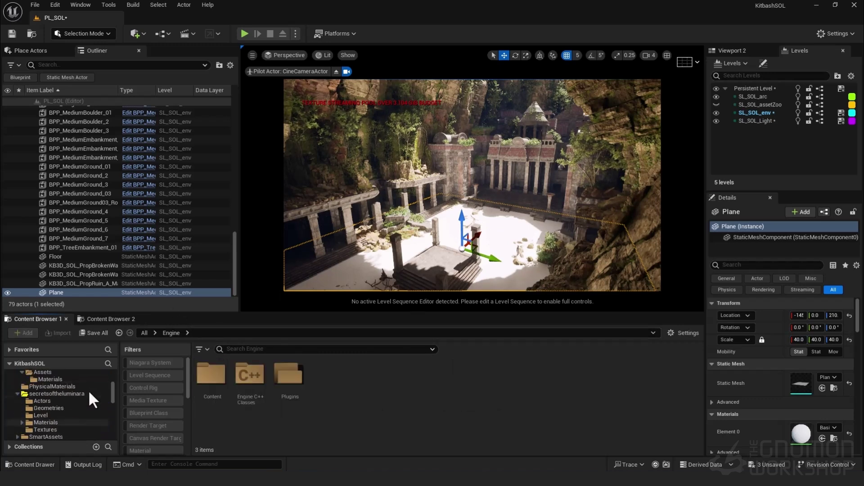
{"action": "scroll", "coordinate": [84, 391], "scroll_direction": "up", "scroll_amount": 5}
{"action": "left_click", "coordinate": [39, 374]}
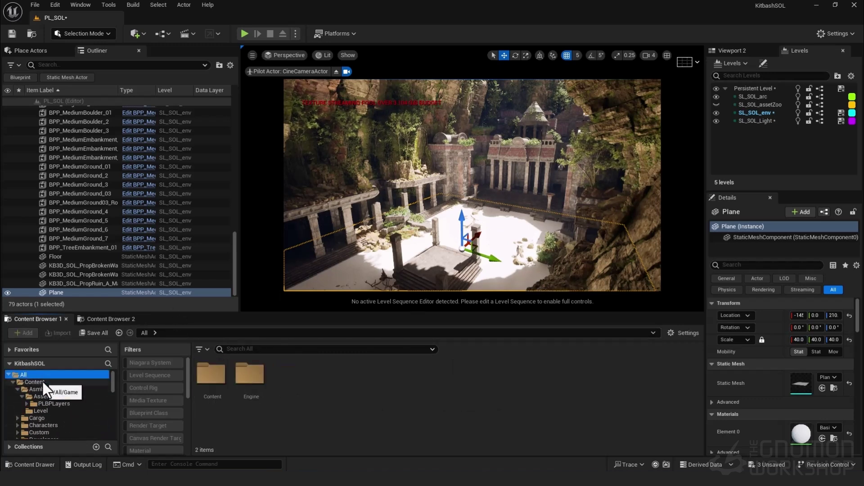
{"action": "left_click", "coordinate": [12, 381]}
{"action": "left_click", "coordinate": [103, 382]}
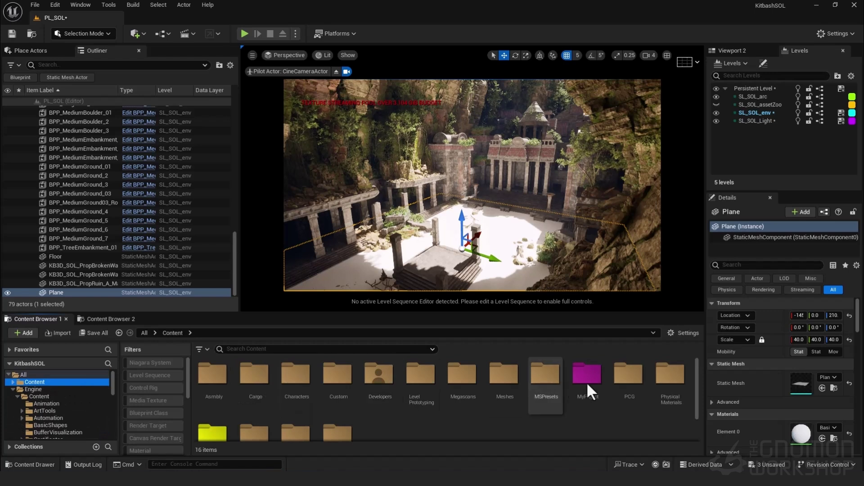
{"action": "double_click", "coordinate": [630, 382]}
{"action": "double_click", "coordinate": [216, 382]}
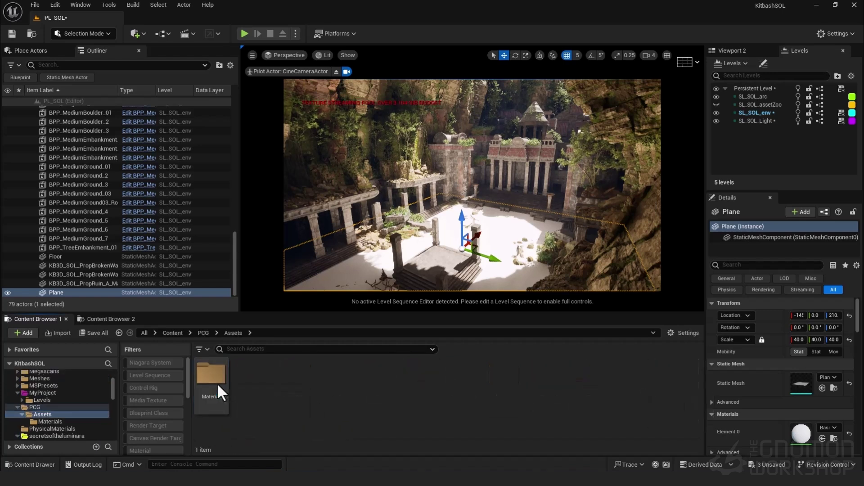
{"action": "double_click", "coordinate": [212, 379]}
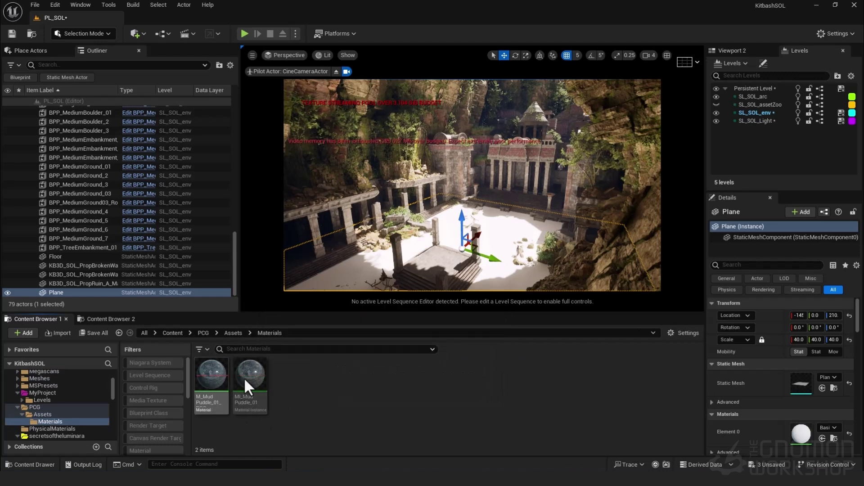
{"action": "left_click_drag", "start_coordinate": [248, 376], "coordinate": [500, 229]}
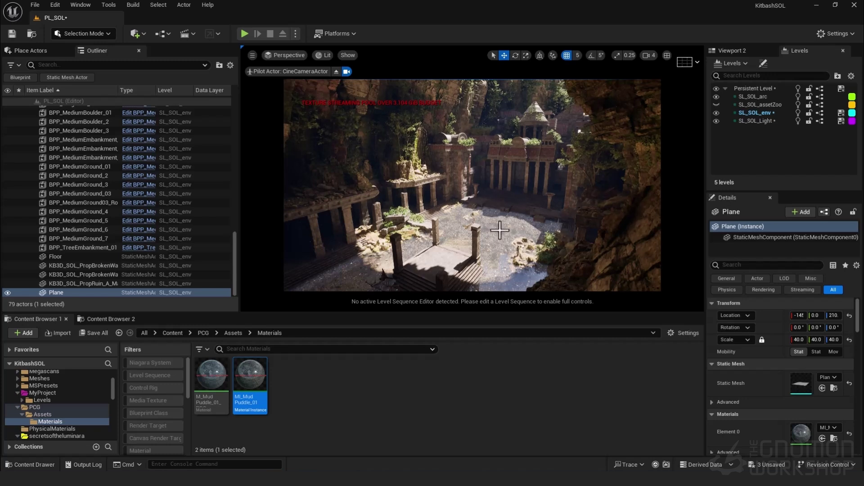
{"action": "key", "text": "g"}
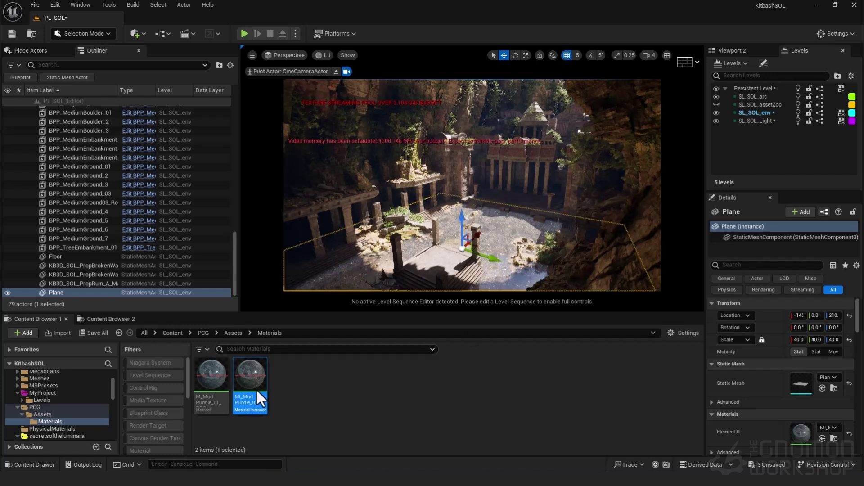
Step: Open the plane's MI_MudPuddle_01 material instance and open its Color vector parameter for editing
{"action": "double_click", "coordinate": [798, 436]}
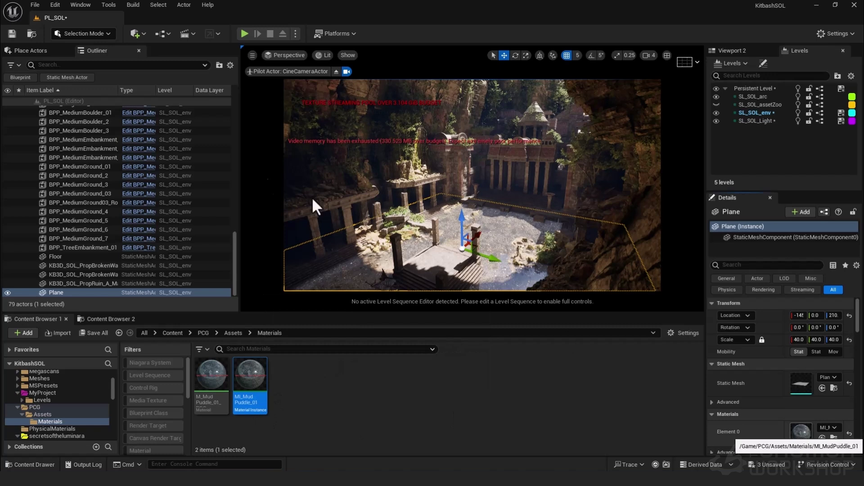
{"action": "left_click", "coordinate": [131, 117]}
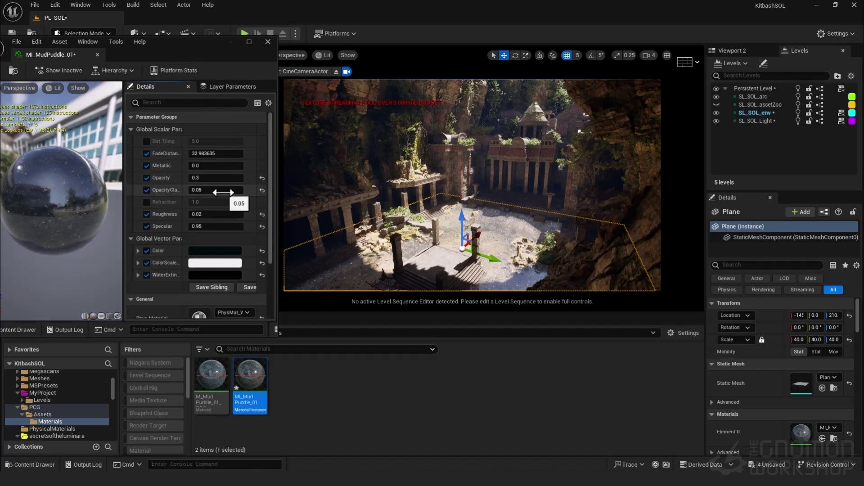
{"action": "left_click", "coordinate": [215, 251]}
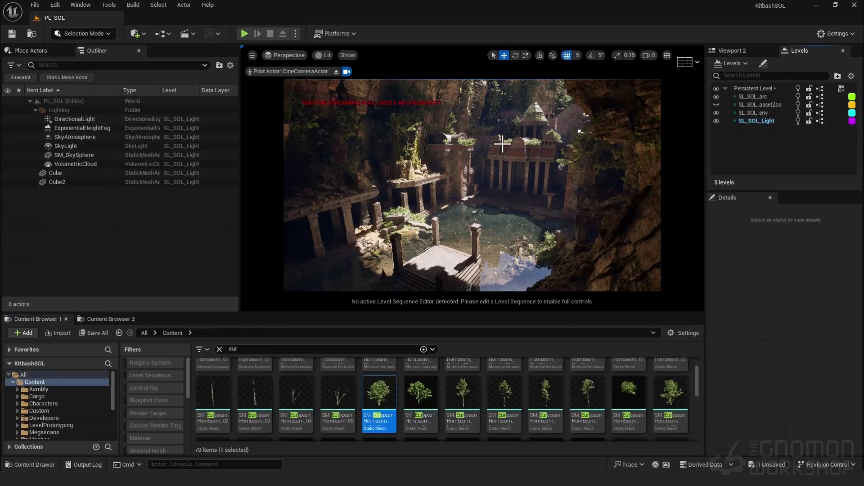
Step: Enable Volumetric Fog on the ExponentialHeightFog actor and deselect it
{"action": "left_click", "coordinate": [78, 128]}
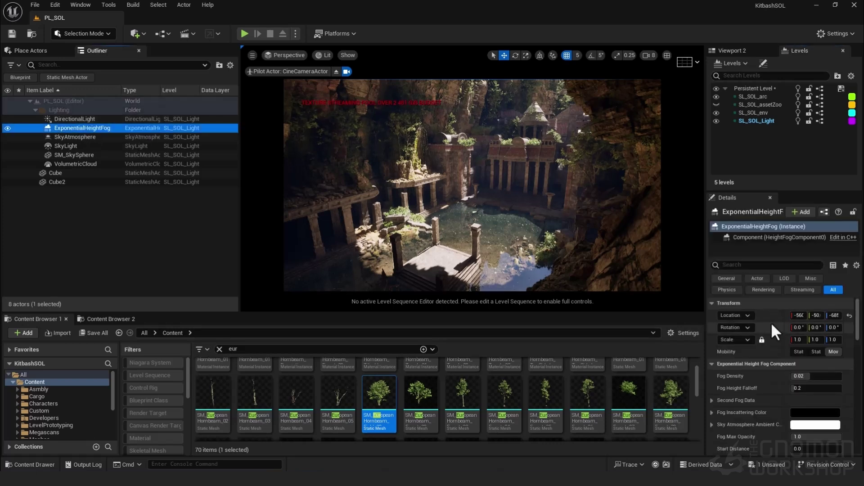
{"action": "scroll", "coordinate": [771, 323], "scroll_direction": "down", "scroll_amount": 5}
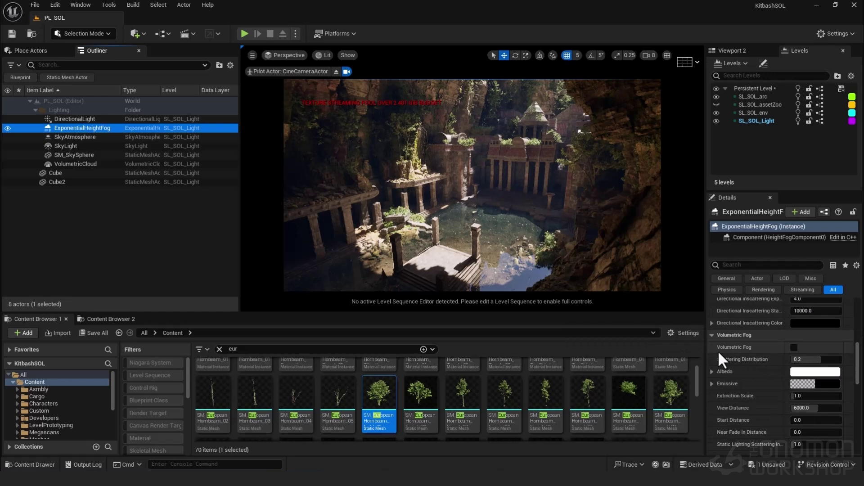
{"action": "left_click", "coordinate": [794, 348]}
{"action": "key", "text": "Escape"}
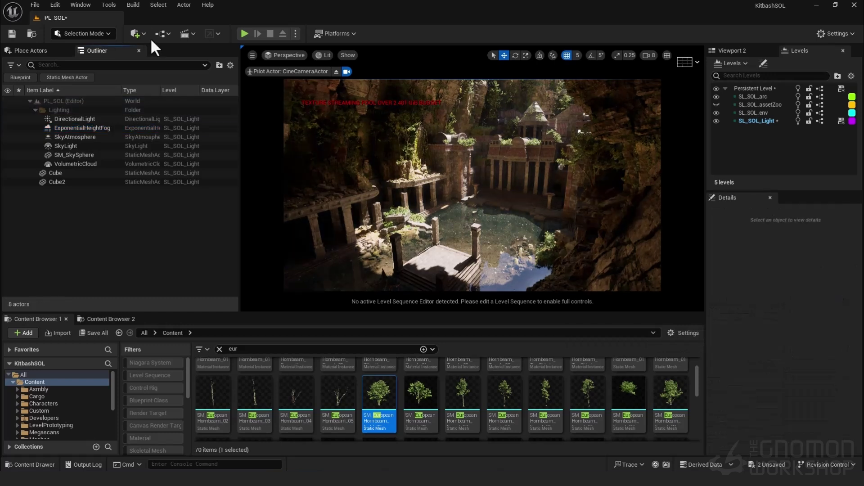
Step: Add a Rect Light to the SL_SOL_Light level above the courtyard pool
{"action": "left_click", "coordinate": [136, 34]}
{"action": "mouse_move", "coordinate": [163, 127]}
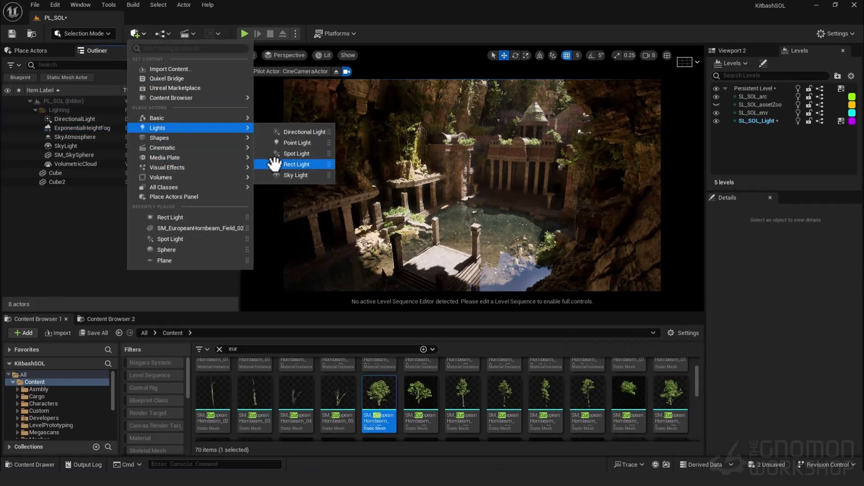
{"action": "left_click_drag", "start_coordinate": [288, 164], "coordinate": [480, 222]}
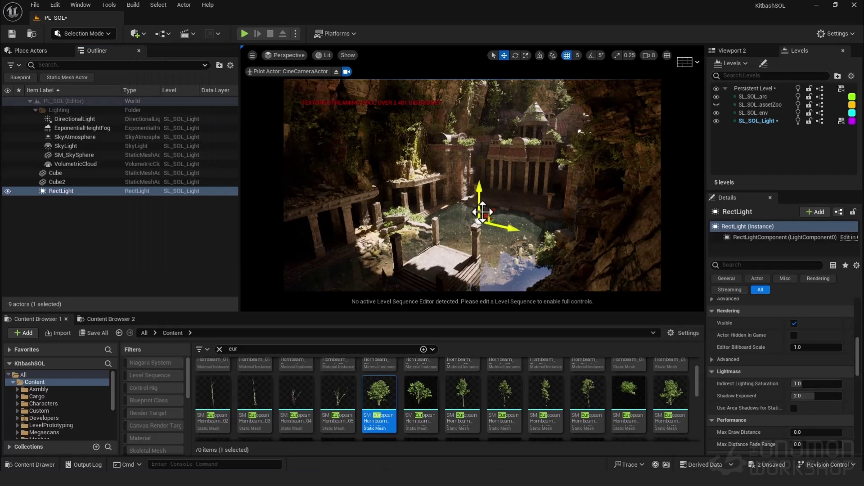
{"action": "key", "text": "ctrl+z"}
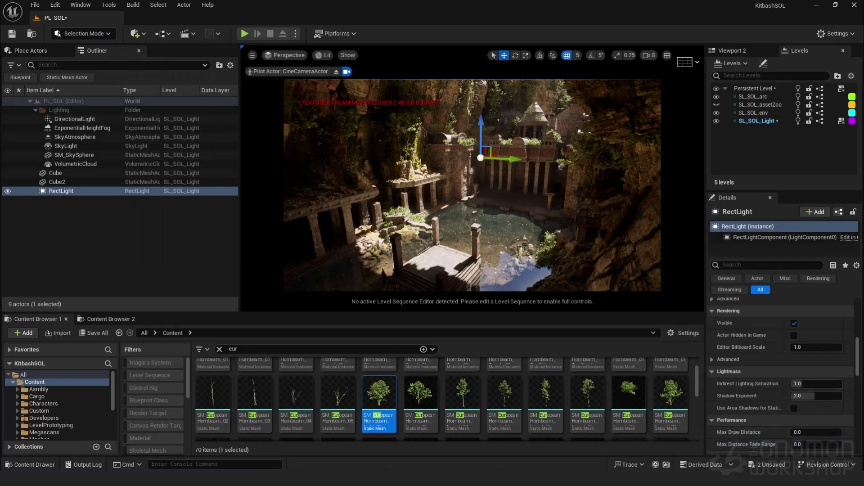
Step: Pilot the RectLight to about 8886, 1585, 5857 outside the cliffs, facing the cave opening, then stop piloting and return to the CineCameraActor view
{"action": "right_click", "coordinate": [66, 189]}
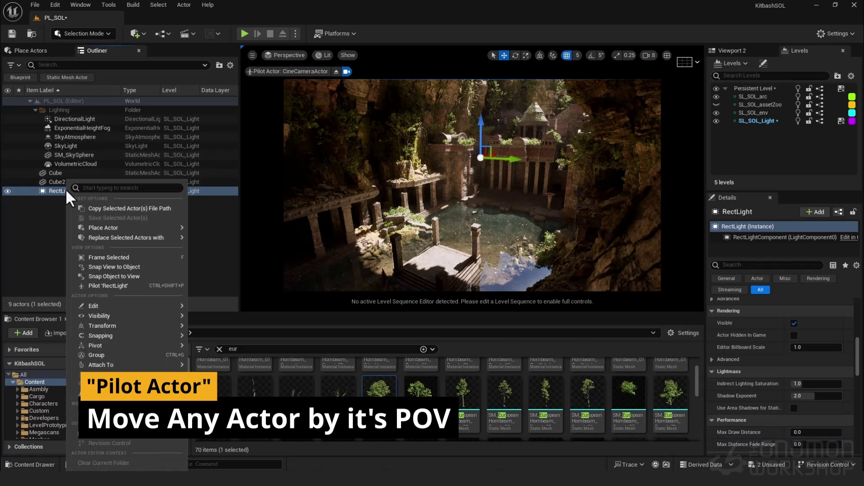
{"action": "left_click", "coordinate": [126, 285]}
{"action": "right_click_drag", "start_coordinate": [171, 274], "coordinate": [468, 178]}
{"action": "scroll", "coordinate": [465, 180], "scroll_direction": "down", "scroll_amount": 2}
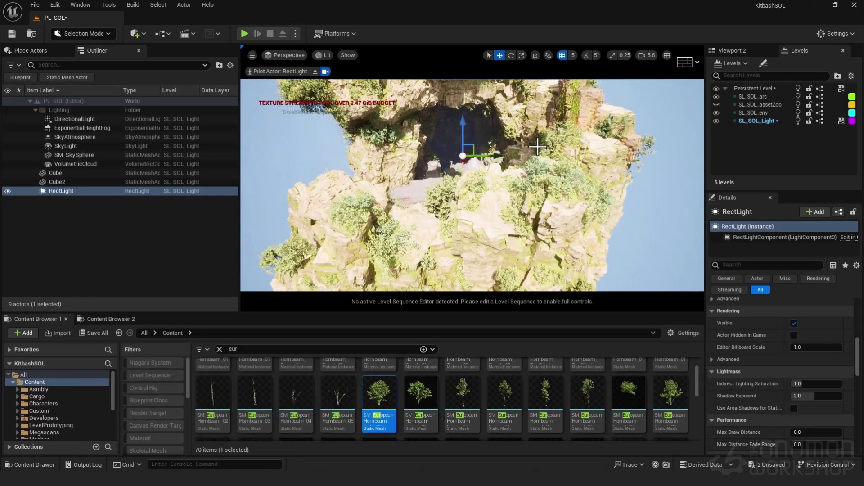
{"action": "left_click", "coordinate": [315, 72]}
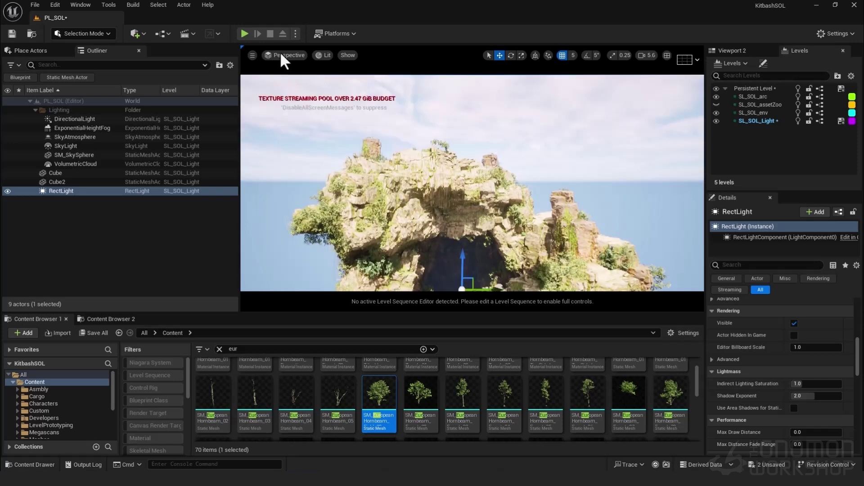
{"action": "left_click", "coordinate": [284, 55]}
{"action": "left_click", "coordinate": [314, 168]}
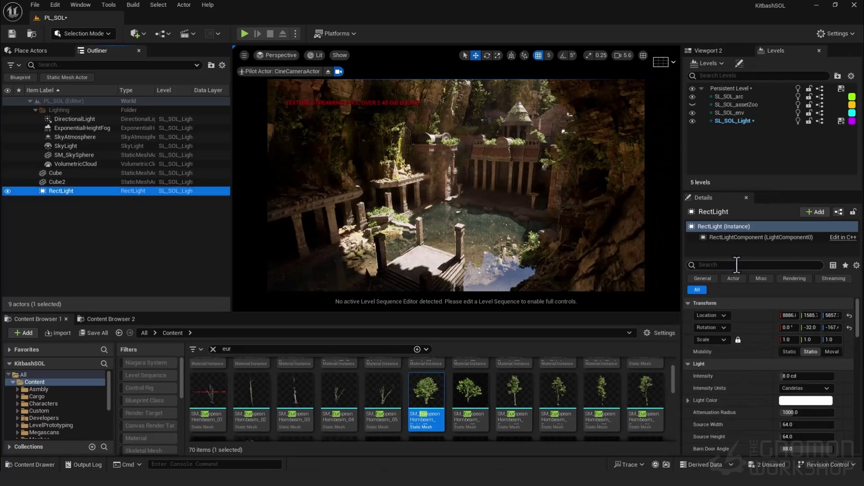
Step: Find the RectLight's volumetric properties with "vol" and set its Volumetric Scattering Intensity to 10000
{"action": "left_click", "coordinate": [736, 265]}
{"action": "type", "text": "vol"}
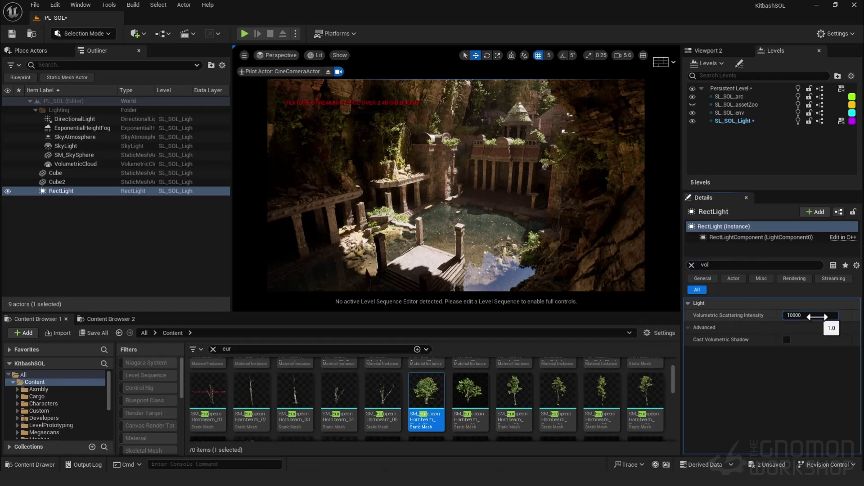
{"action": "left_click", "coordinate": [691, 266]}
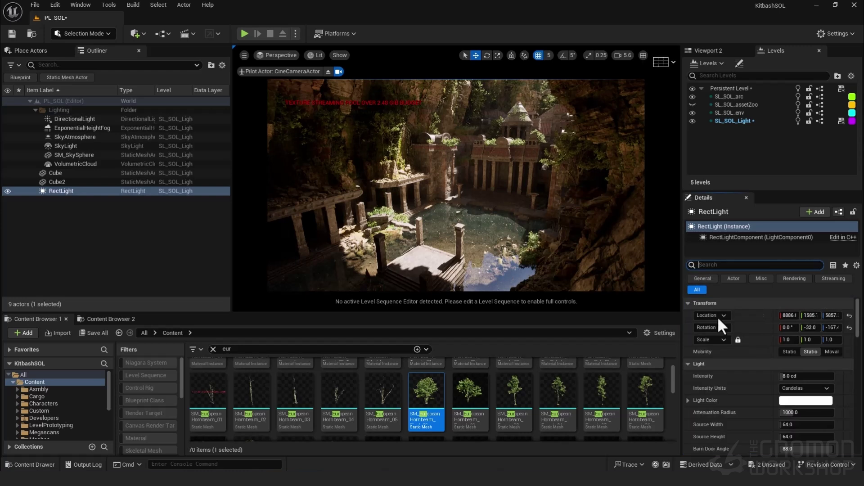
Step: Set the RectLight's source width and source height to 100 and its attenuation radius to 16384
{"action": "scroll", "coordinate": [760, 400], "scroll_direction": "down", "scroll_amount": 1}
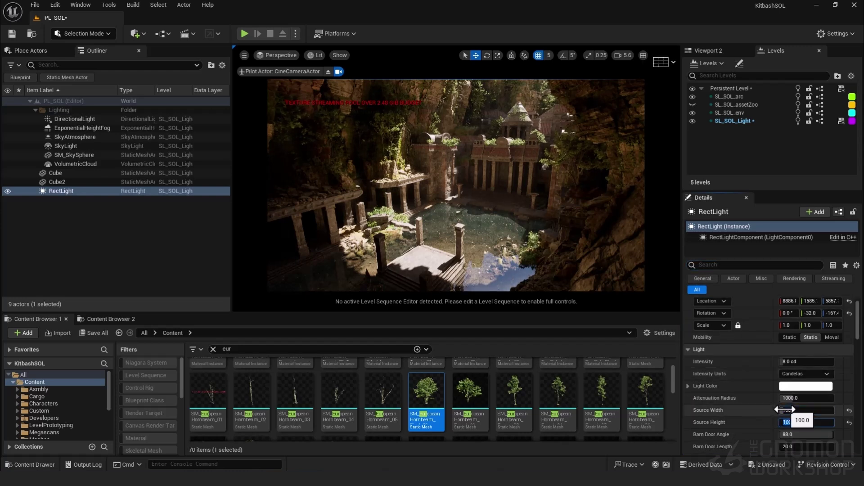
{"action": "left_click", "coordinate": [800, 398]}
{"action": "left_click", "coordinate": [758, 409]}
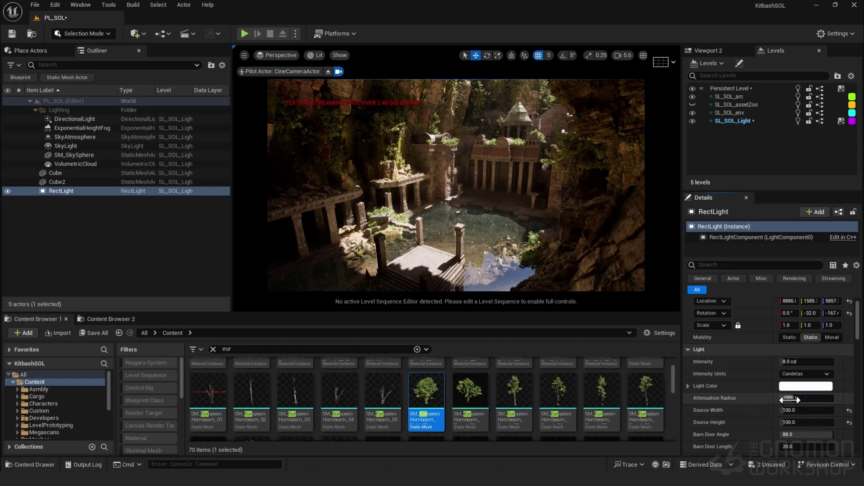
{"action": "left_click_drag", "start_coordinate": [789, 401], "coordinate": [823, 392]}
Step: Set the RectLight's barn door angle to about 17.28 and its barn door length to about 1704
{"action": "scroll", "coordinate": [832, 401], "scroll_direction": "down", "scroll_amount": 3}
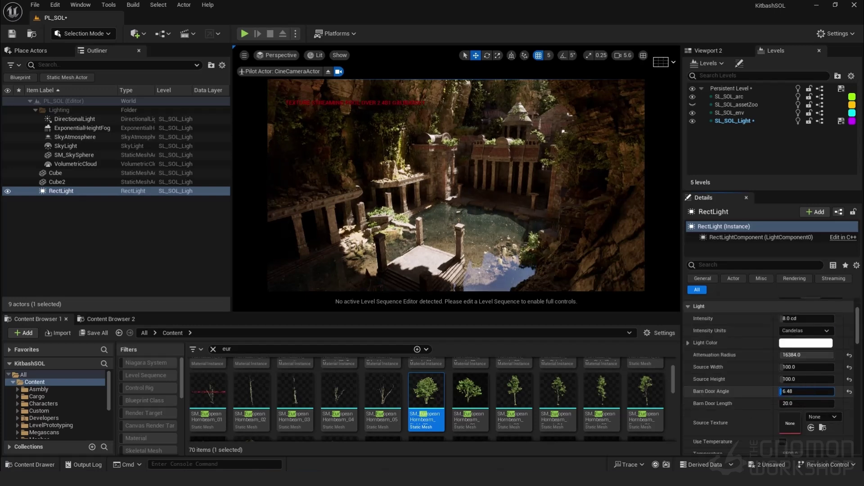
{"action": "left_click", "coordinate": [786, 403]}
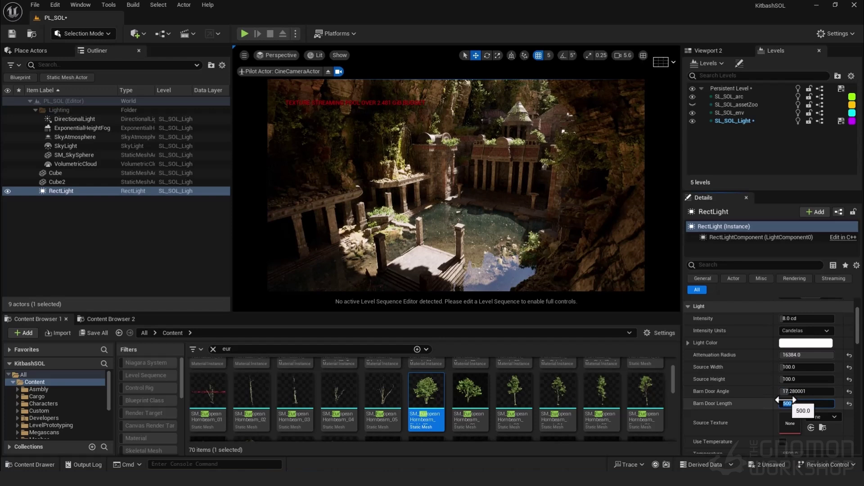
{"action": "left_click_drag", "start_coordinate": [789, 403], "coordinate": [805, 403]}
{"action": "right_click_drag", "start_coordinate": [545, 204], "coordinate": [544, 204]}
{"action": "scroll", "coordinate": [544, 205], "scroll_direction": "up", "scroll_amount": 3}
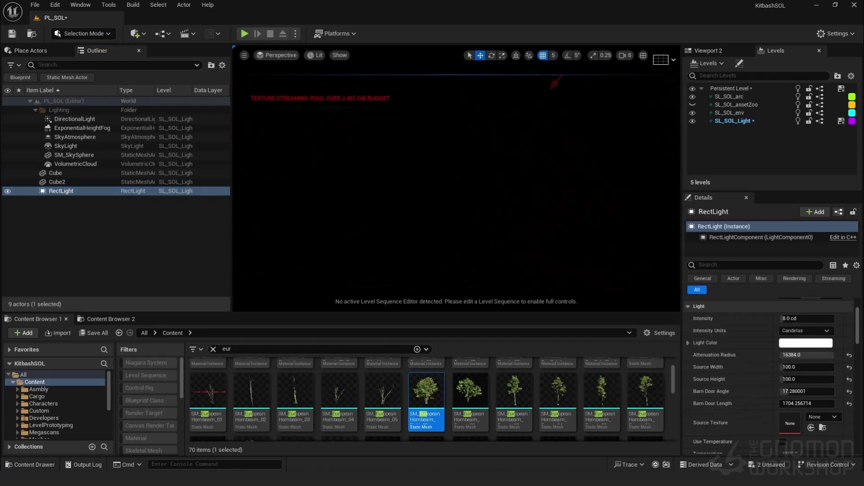
Step: Return to the CineCameraActor view, find the RectLight's volumetric properties with "vol" and enable Cast Volumetric Shadow
{"action": "left_click", "coordinate": [71, 208]}
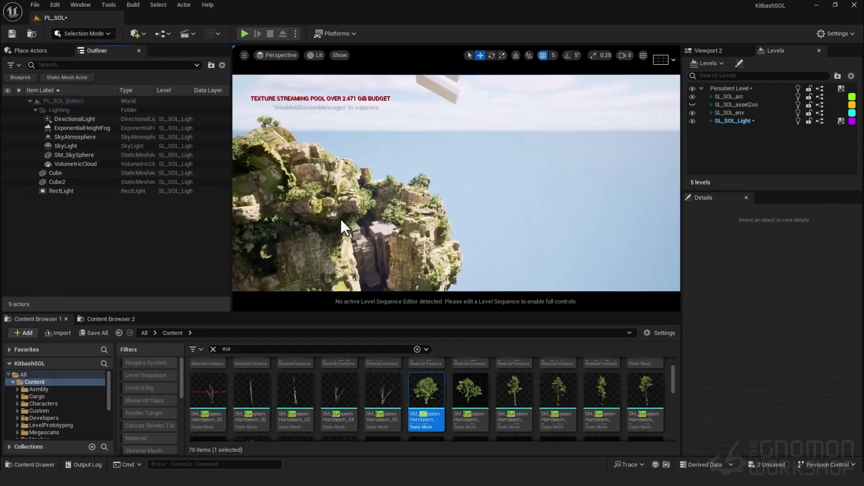
{"action": "left_click", "coordinate": [72, 191]}
{"action": "left_click", "coordinate": [279, 55]}
{"action": "left_click", "coordinate": [302, 166]}
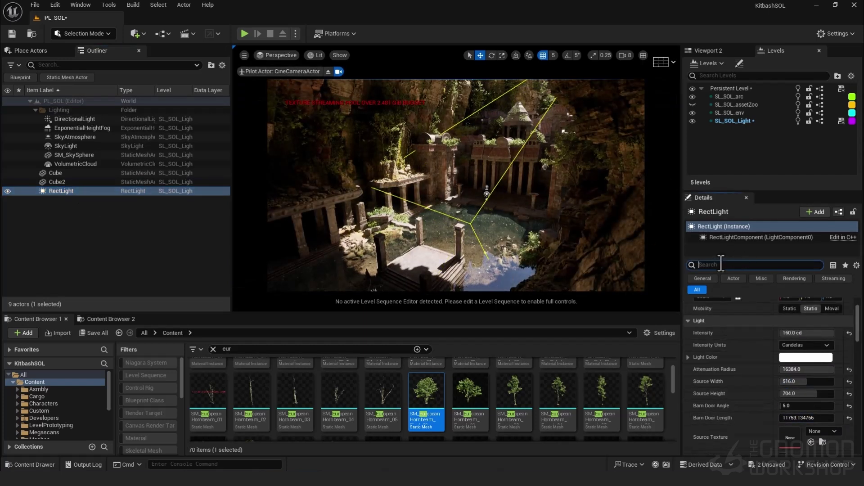
{"action": "type", "text": "vol"}
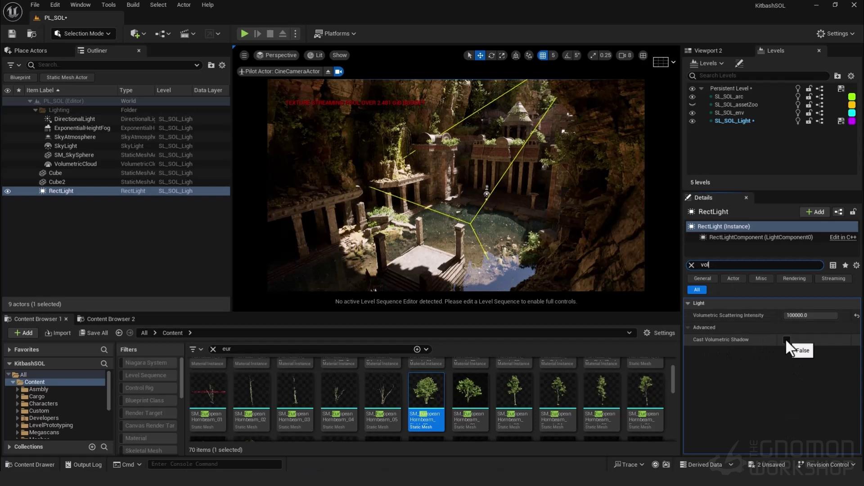
{"action": "left_click", "coordinate": [785, 339]}
{"action": "left_click", "coordinate": [525, 155]}
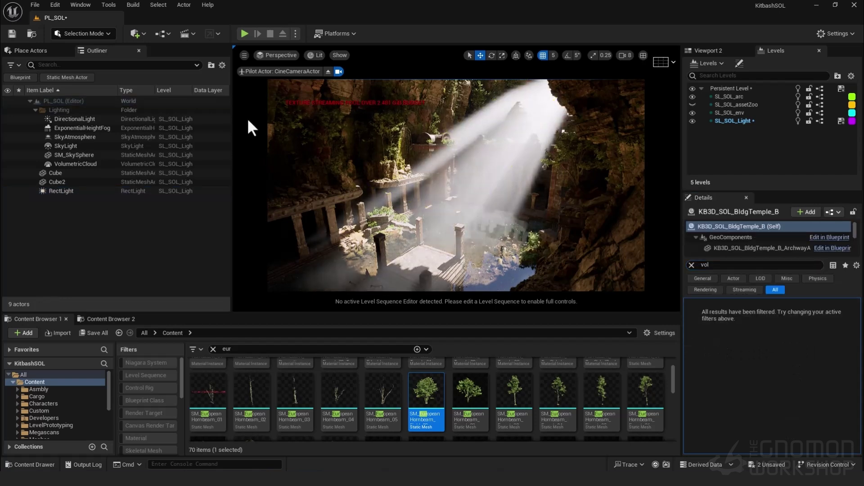
{"action": "left_click", "coordinate": [691, 265]}
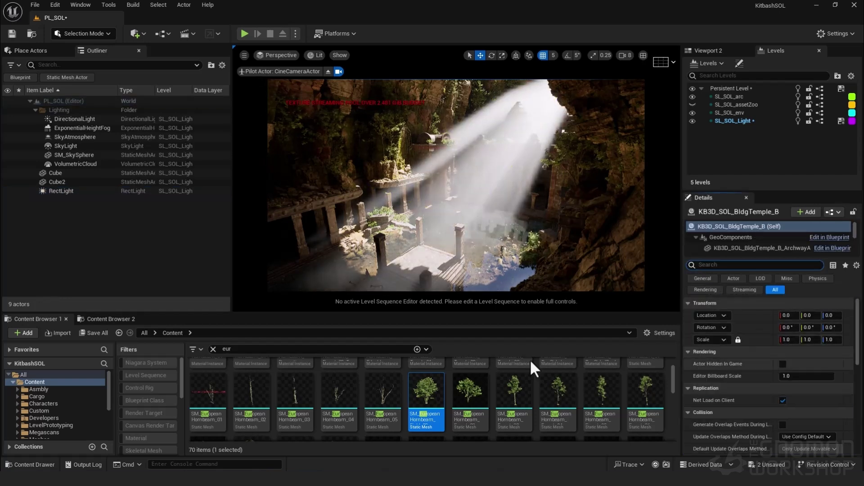
Step: Set the RectLight's intensity to 15 cd, source width to about 540, source height to 688 and barn door angle to 4
{"action": "left_click", "coordinate": [57, 191]}
{"action": "mouse_move", "coordinate": [810, 305]}
{"action": "left_mouse_down"}
{"action": "mouse_move", "coordinate": [785, 305]}
{"action": "mouse_move", "coordinate": [810, 305]}
{"action": "left_mouse_up"}
{"action": "left_click", "coordinate": [792, 304]}
{"action": "type", "text": "5"}
{"action": "key", "text": "Return"}
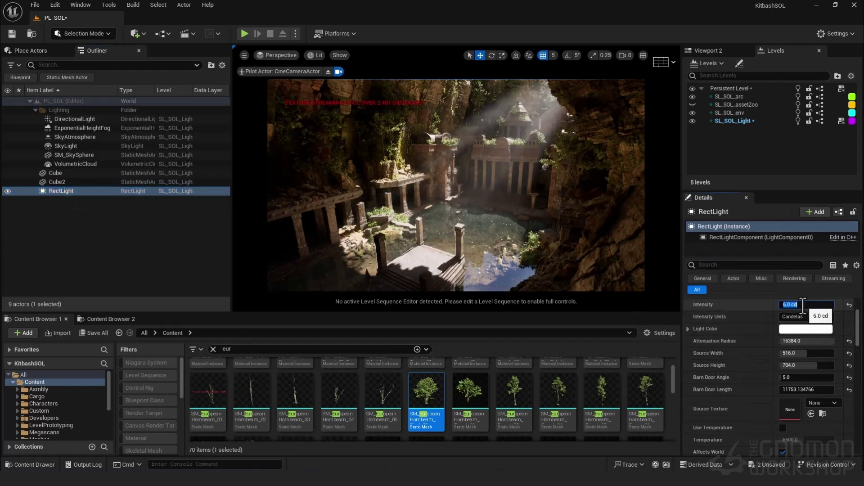
{"action": "type", "text": "15"}
{"action": "left_click", "coordinate": [542, 150]}
{"action": "left_click", "coordinate": [61, 191]}
{"action": "left_click_drag", "start_coordinate": [807, 353], "coordinate": [815, 353]}
Step: Search the project's Content folder for "euro" and scroll to the European Hornbeam tree meshes
{"action": "left_click_drag", "start_coordinate": [464, 97], "coordinate": [469, 132]}
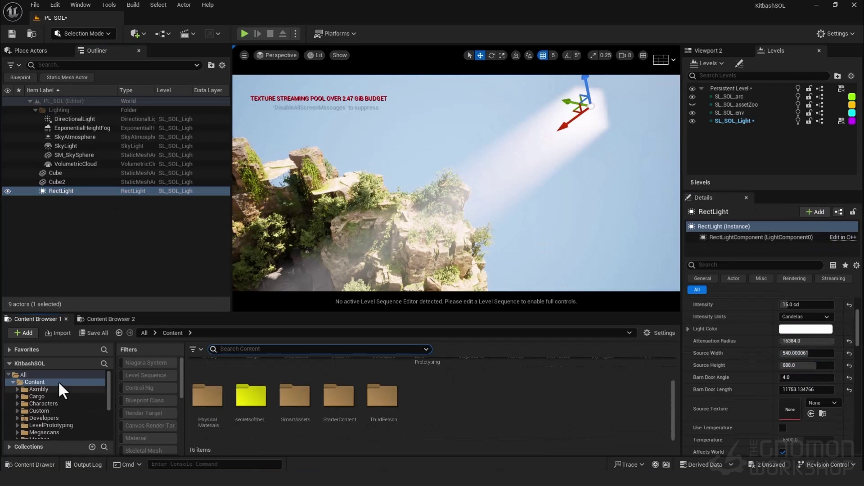
{"action": "left_click", "coordinate": [48, 382]}
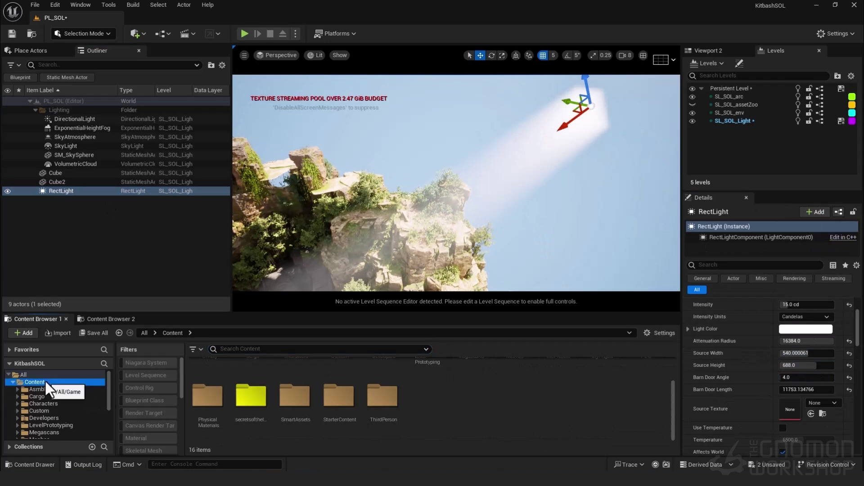
{"action": "left_click", "coordinate": [270, 351]}
{"action": "type", "text": "euyr"}
{"action": "double_click", "coordinate": [239, 352]}
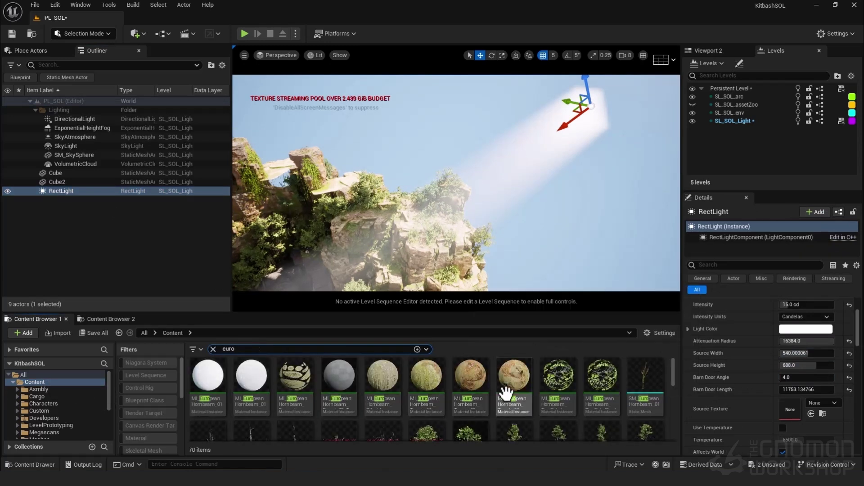
{"action": "scroll", "coordinate": [540, 389], "scroll_direction": "down", "scroll_amount": 3}
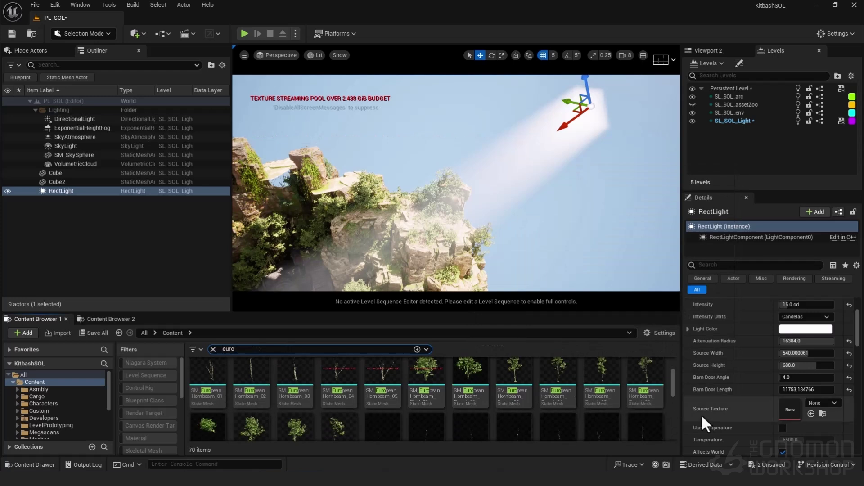
Step: Place a European Hornbeam tree outside the cliffs in the RectLight's beam, then return to the CineCameraActor view and clear the selection
{"action": "left_click_drag", "start_coordinate": [434, 372], "coordinate": [530, 217]}
{"action": "left_click_drag", "start_coordinate": [552, 189], "coordinate": [573, 247]}
{"action": "key", "text": "r"}
{"action": "key", "text": "w"}
{"action": "left_click", "coordinate": [278, 55]}
{"action": "left_click", "coordinate": [288, 166]}
{"action": "key", "text": "Escape"}
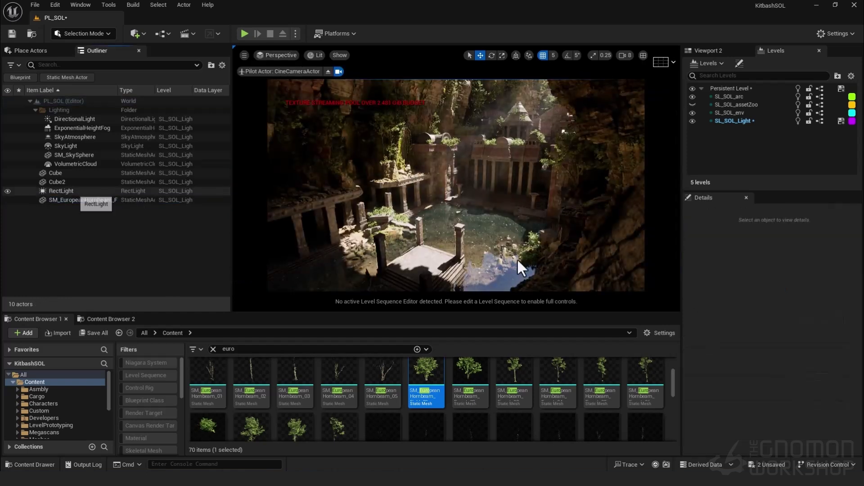
Step: Set the RectLight's attenuation radius to 16000 and its barn door length to about 12433
{"action": "left_click", "coordinate": [72, 192]}
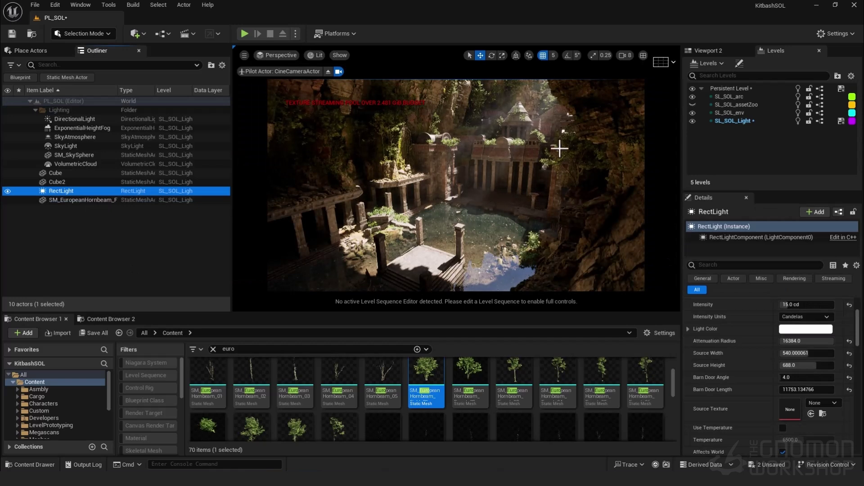
{"action": "key", "text": "r"}
{"action": "left_click_drag", "start_coordinate": [568, 109], "coordinate": [573, 106]}
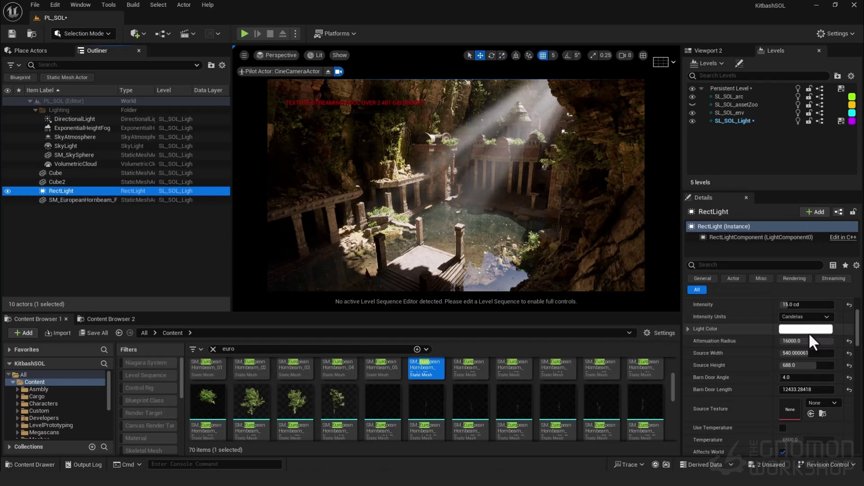
Step: Give the RectLight a warm cream colour, hex sRGB FFEED7FF, and set its intensity to 7 cd
{"action": "left_click", "coordinate": [806, 332]}
{"action": "left_click", "coordinate": [674, 317]}
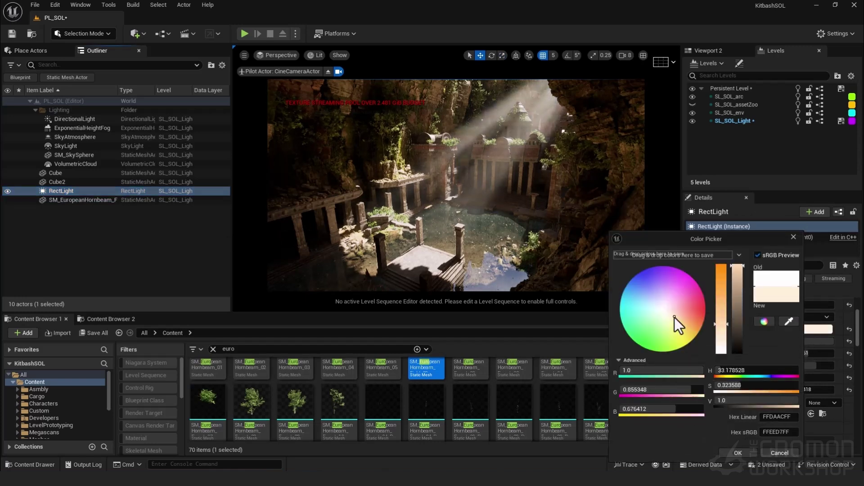
{"action": "left_click", "coordinate": [800, 305]}
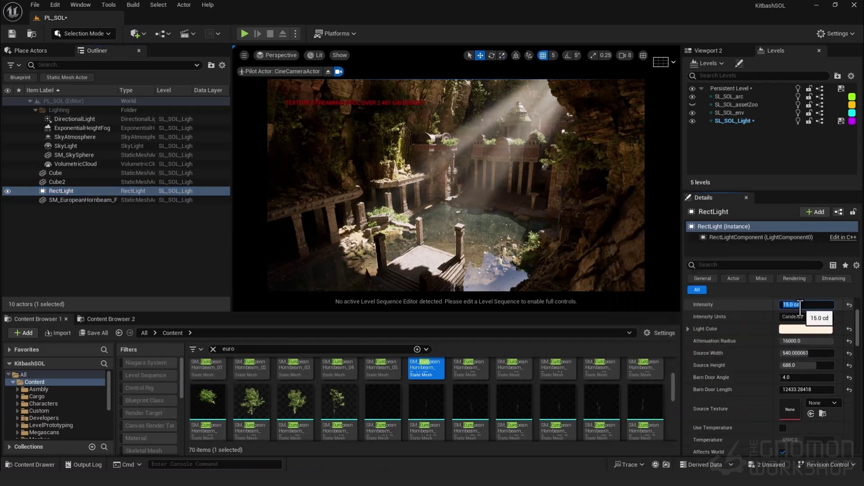
Step: Duplicate the RectLight and set the copy's barn door angle to 6
{"action": "left_click", "coordinate": [85, 192]}
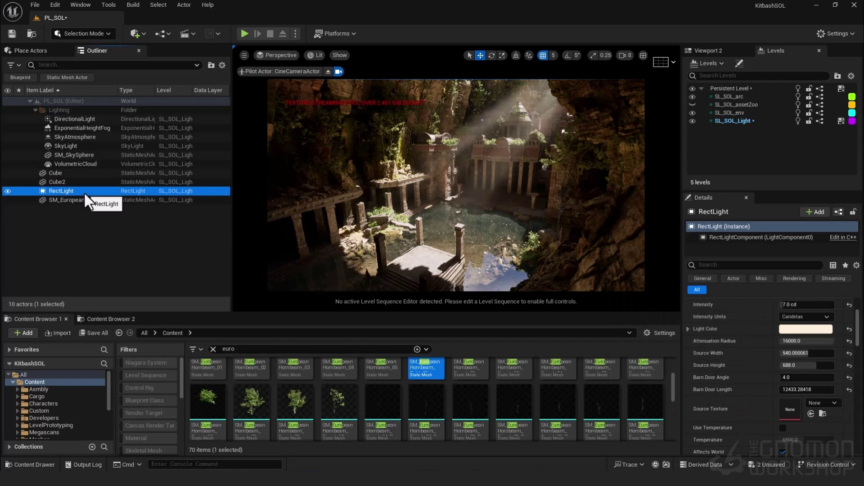
{"action": "key", "text": "ctrl+d"}
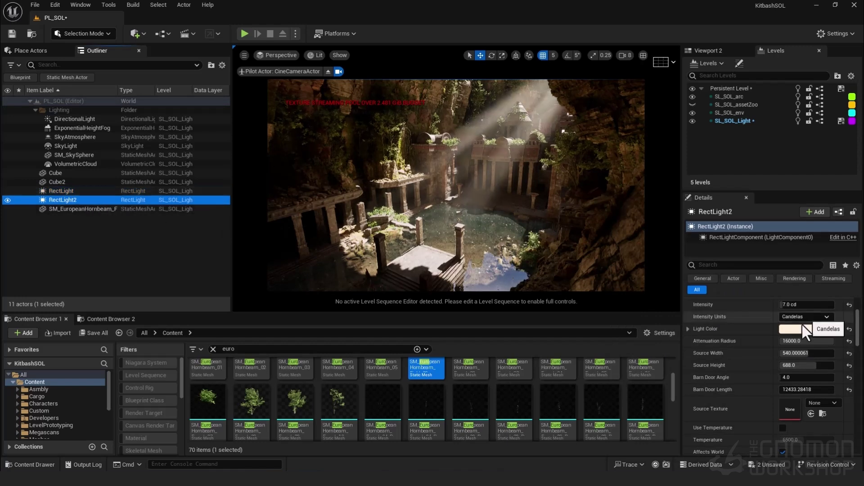
{"action": "left_click", "coordinate": [802, 380]}
{"action": "type", "text": "6"}
{"action": "key", "text": "Return"}
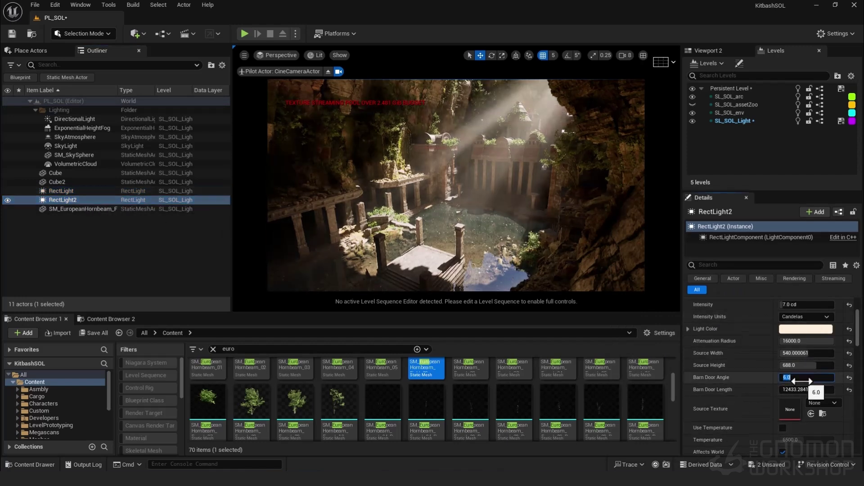
Step: Change the duplicated RectLight's colour to a pale cool tint and open its intensity for editing
{"action": "left_click", "coordinate": [806, 328]}
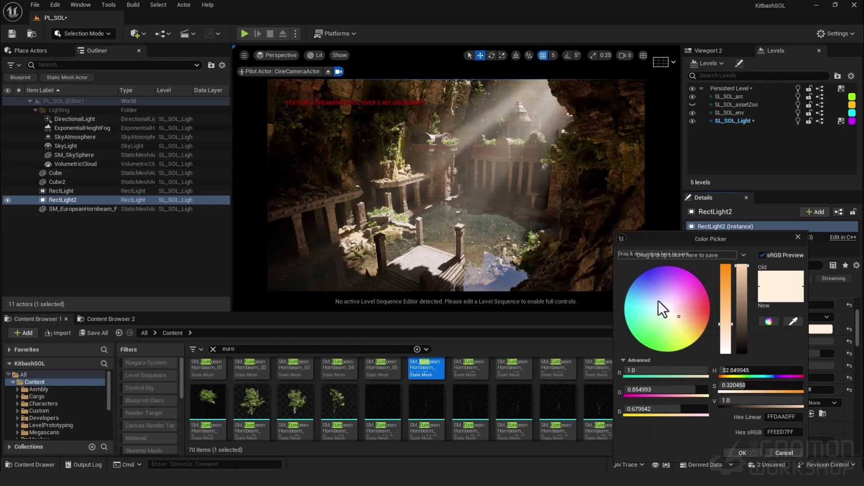
{"action": "left_click_drag", "start_coordinate": [658, 301], "coordinate": [657, 309]}
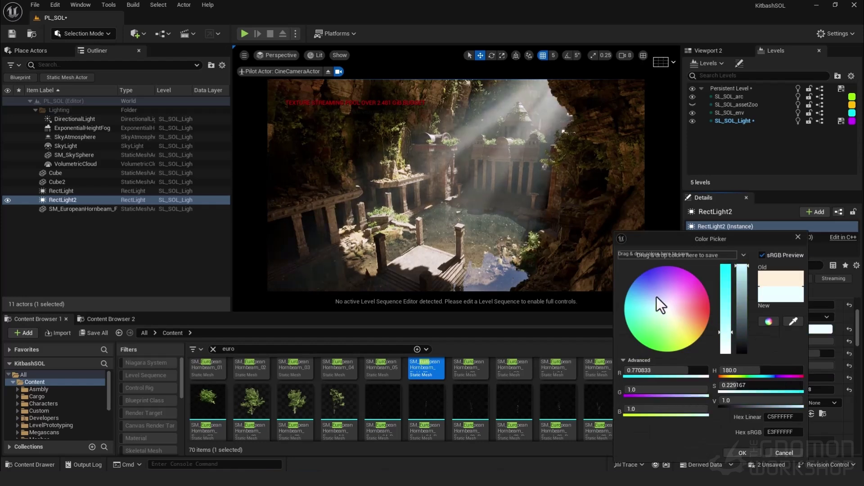
{"action": "left_click", "coordinate": [660, 317]}
{"action": "left_click", "coordinate": [798, 237]}
{"action": "left_click", "coordinate": [809, 305]}
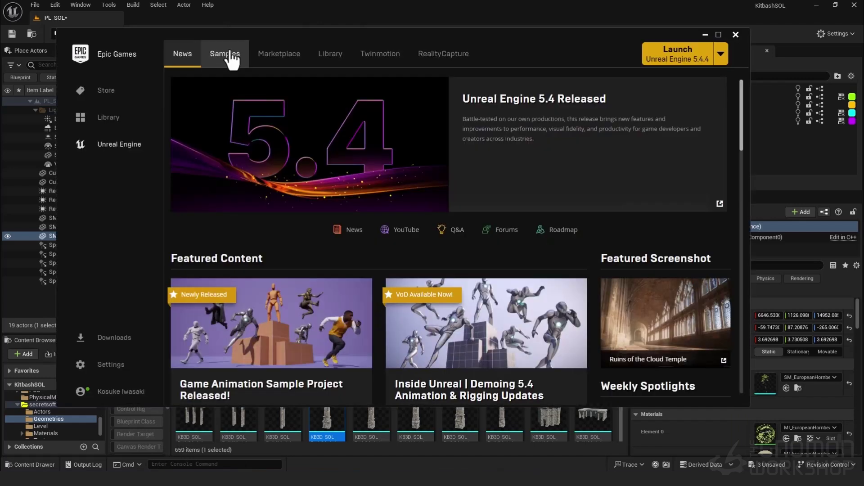
Step: Browse the Unreal Engine sample projects in the Epic Games Launcher
{"action": "left_click", "coordinate": [229, 54]}
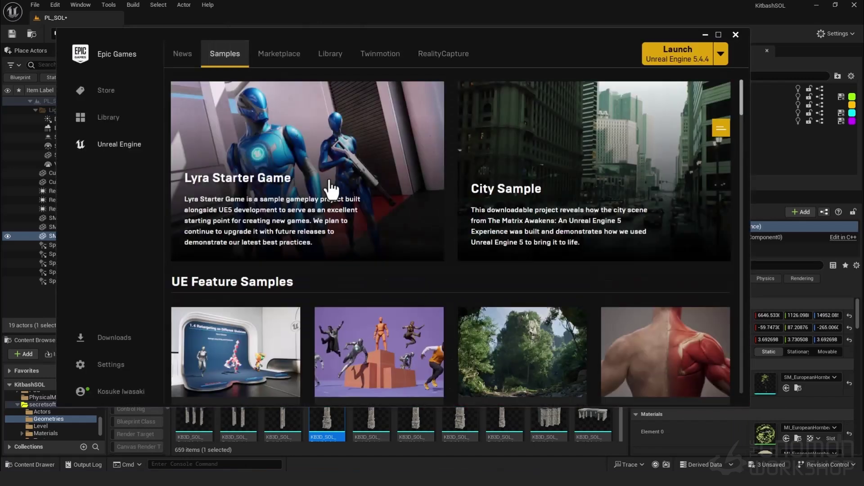
{"action": "scroll", "coordinate": [333, 186], "scroll_direction": "down", "scroll_amount": 5}
{"action": "scroll", "coordinate": [333, 187], "scroll_direction": "down", "scroll_amount": 4}
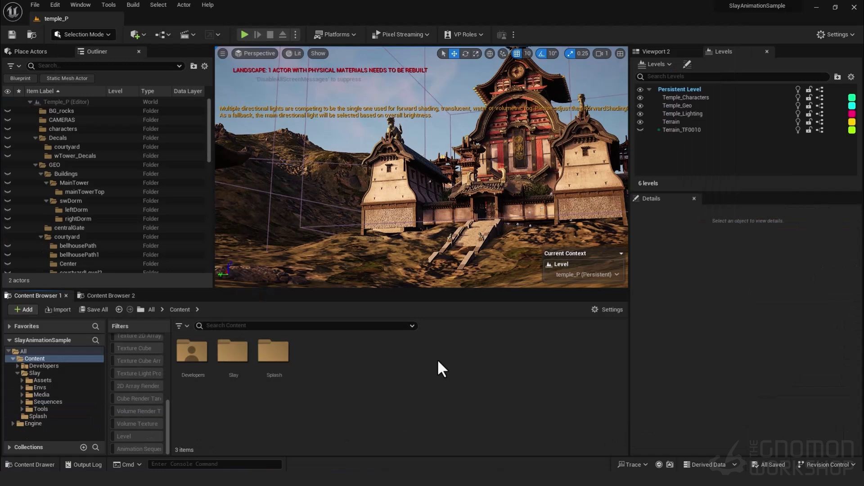
Step: In the SlayAnimationSample project, migrate the Echo folder from Slay/Assets/Chr to the KitbashSOL project's Content folder
{"action": "double_click", "coordinate": [233, 351]}
{"action": "double_click", "coordinate": [193, 356]}
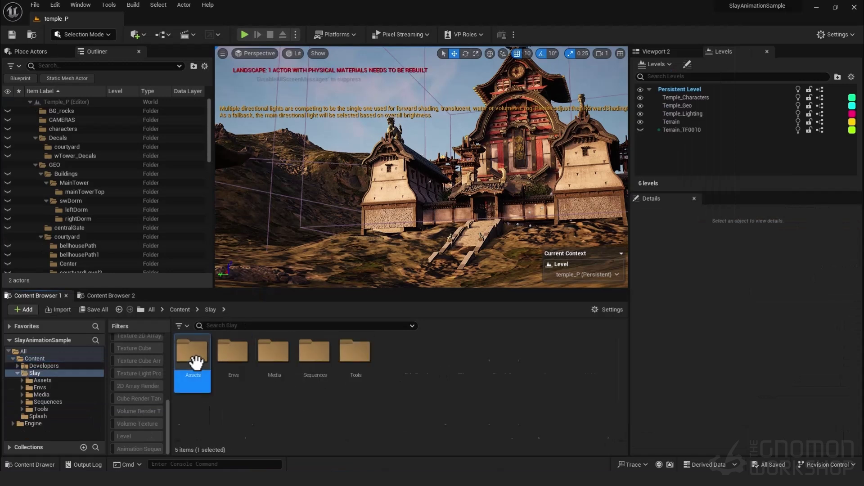
{"action": "double_click", "coordinate": [342, 367]}
{"action": "left_click", "coordinate": [237, 352]}
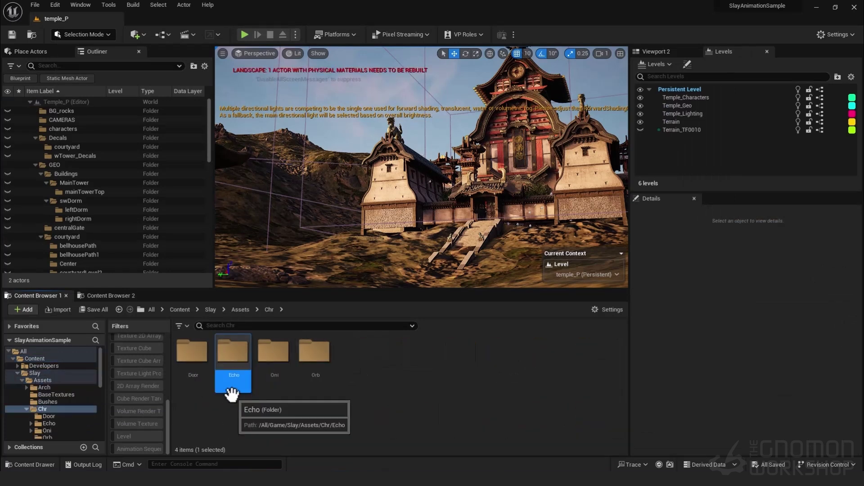
{"action": "right_click", "coordinate": [233, 354]}
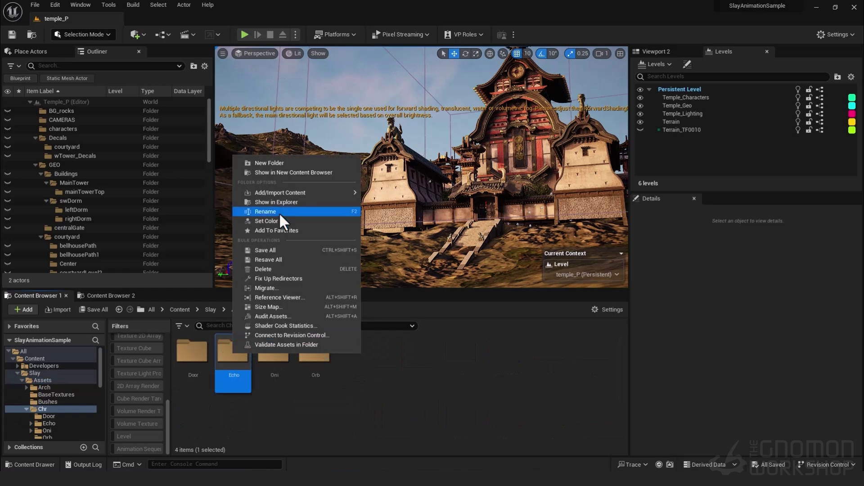
{"action": "left_click", "coordinate": [288, 288]}
{"action": "left_click", "coordinate": [504, 348]}
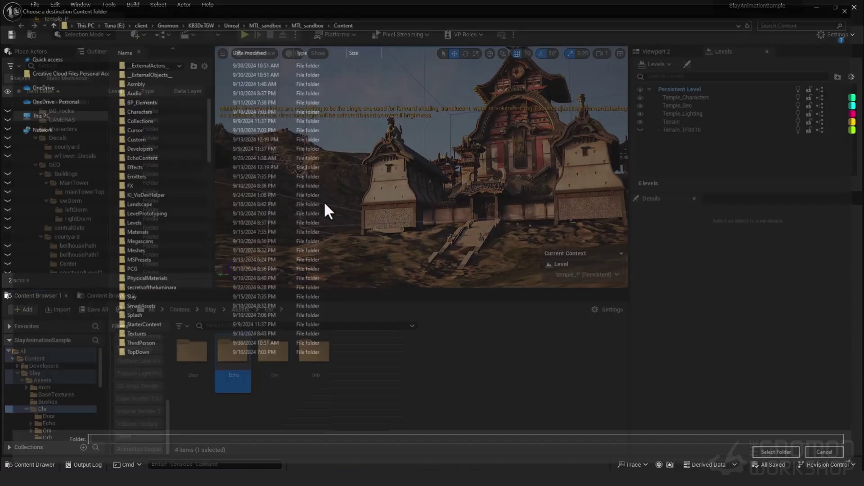
{"action": "left_click", "coordinate": [135, 73]}
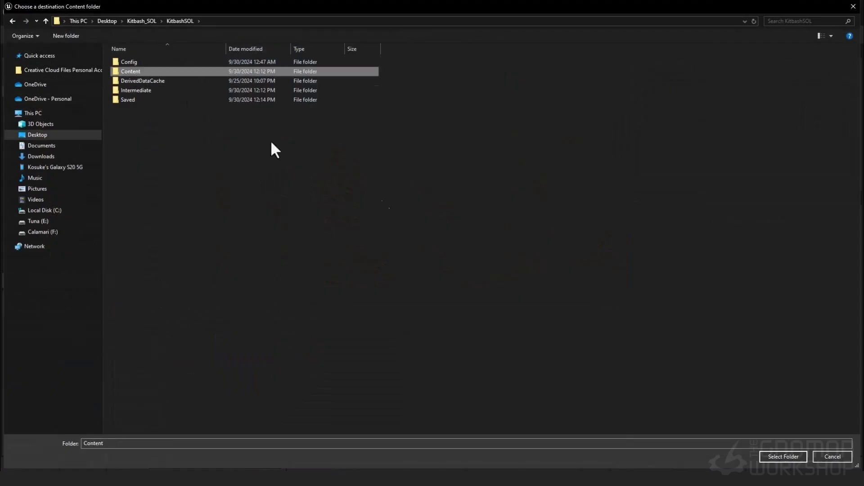
{"action": "left_click", "coordinate": [774, 457]}
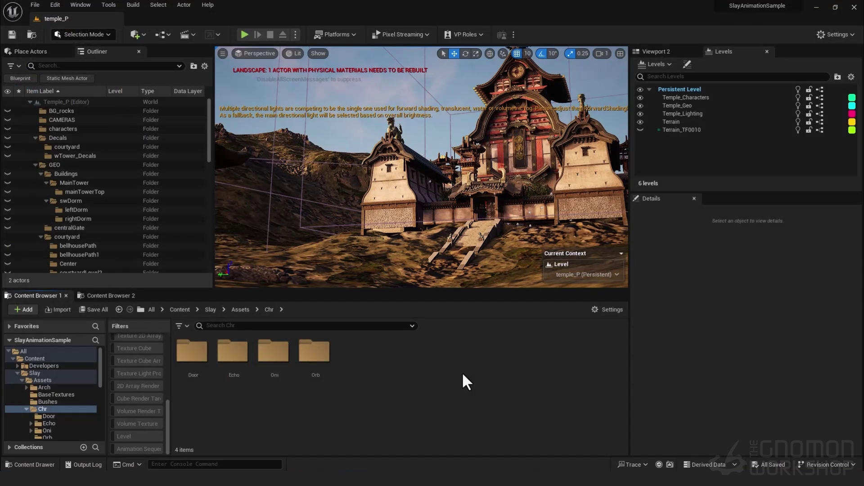
Step: Open the Slay/Sequences folder and filter its contents to Animation Sequence assets
{"action": "left_click", "coordinate": [184, 309]}
{"action": "double_click", "coordinate": [239, 380]}
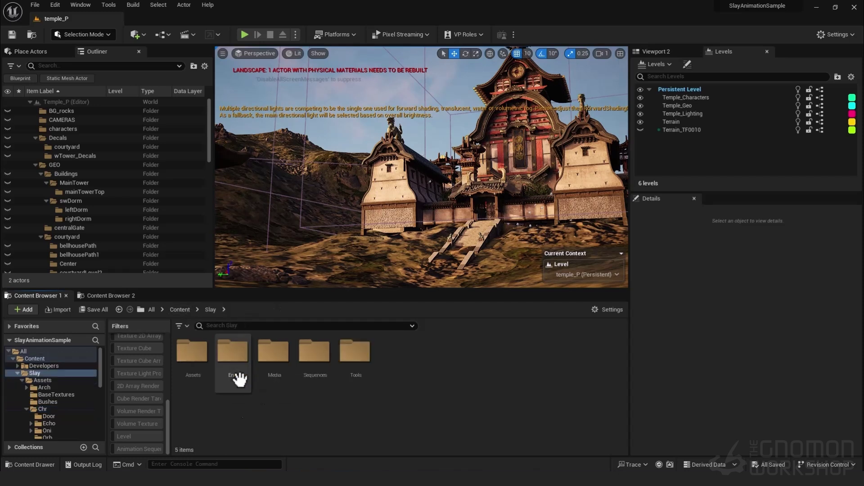
{"action": "double_click", "coordinate": [311, 360]}
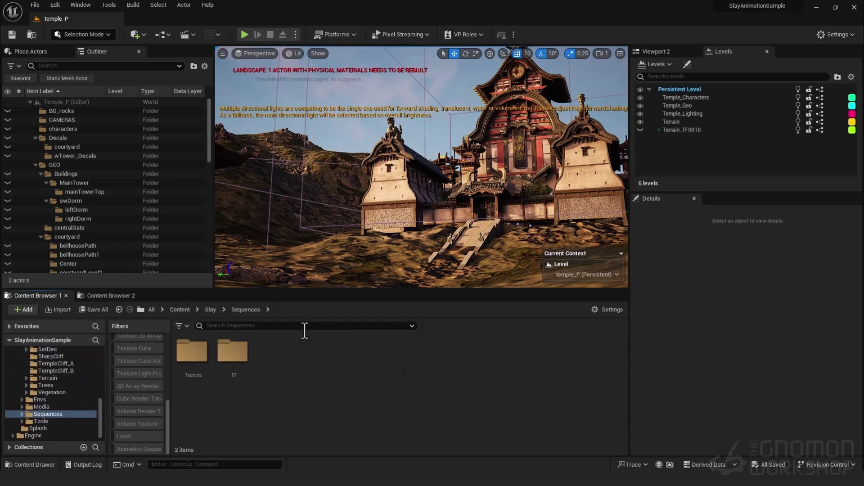
{"action": "left_click", "coordinate": [180, 329]}
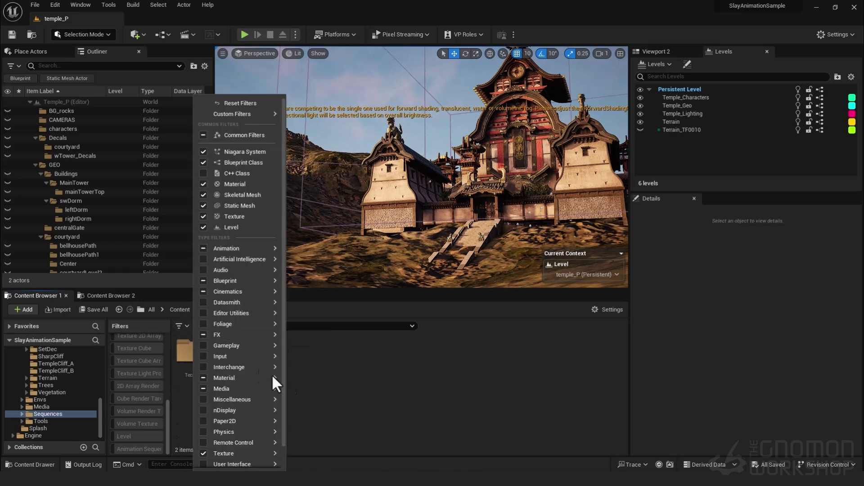
{"action": "mouse_move", "coordinate": [270, 248]}
{"action": "left_click", "coordinate": [331, 386]}
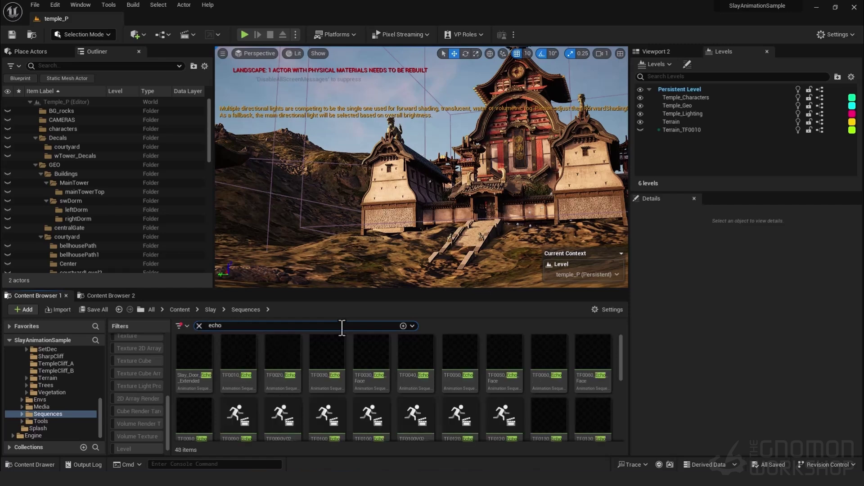
Step: Migrate all the filtered Echo animation sequences to the KitbashSOL Content folder without overwriting existing assets
{"action": "left_click", "coordinate": [413, 369]}
{"action": "key", "text": "ctrl+a"}
{"action": "right_click", "coordinate": [407, 388]}
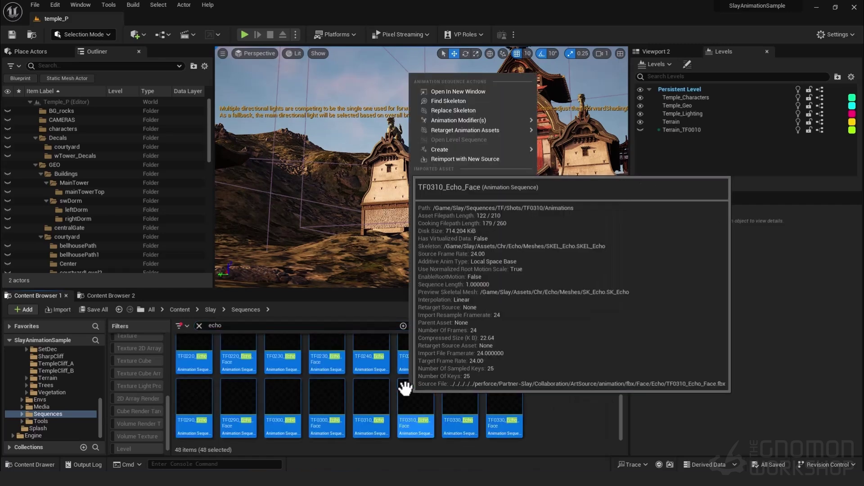
{"action": "mouse_move", "coordinate": [474, 276]}
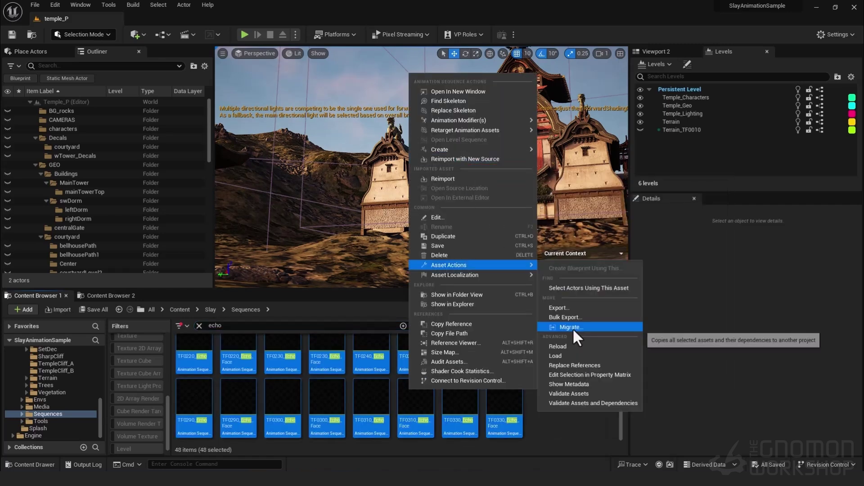
{"action": "left_click", "coordinate": [572, 328]}
{"action": "left_click_drag", "start_coordinate": [561, 155], "coordinate": [547, 318]}
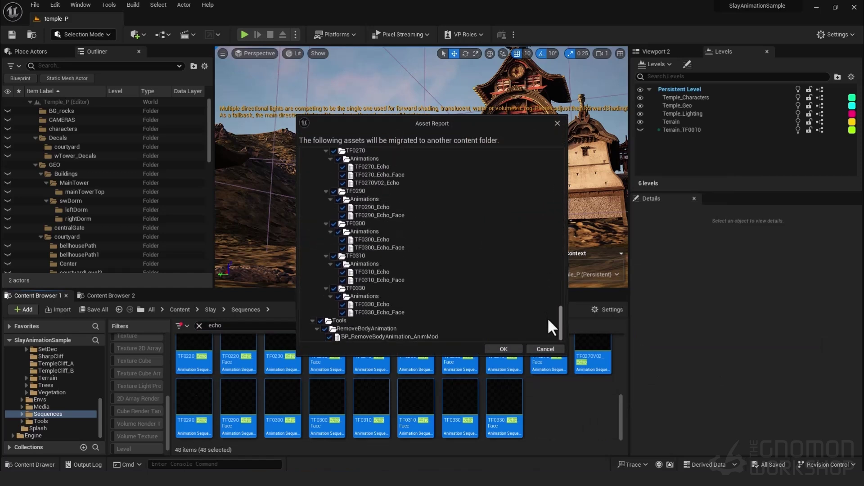
{"action": "left_click", "coordinate": [500, 349]}
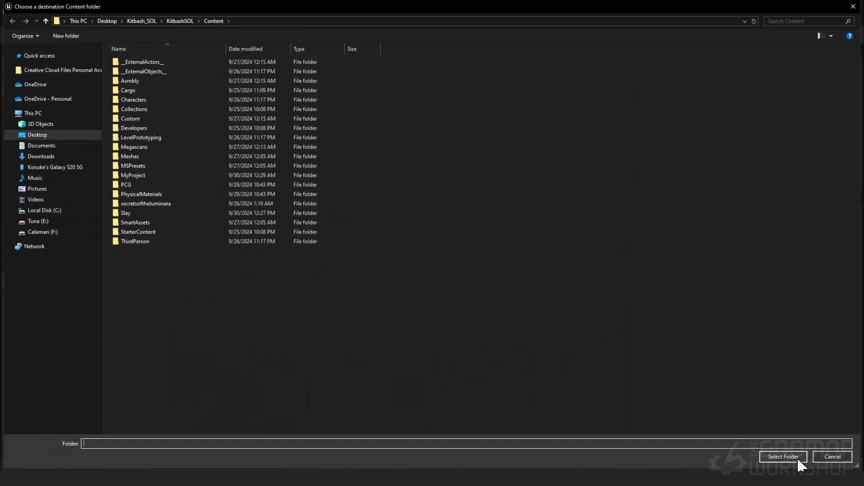
{"action": "left_click", "coordinate": [797, 457]}
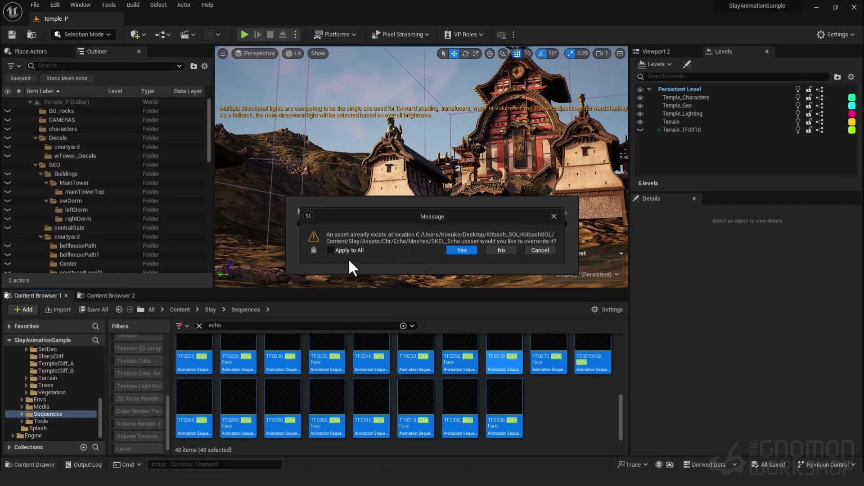
{"action": "left_click", "coordinate": [500, 248]}
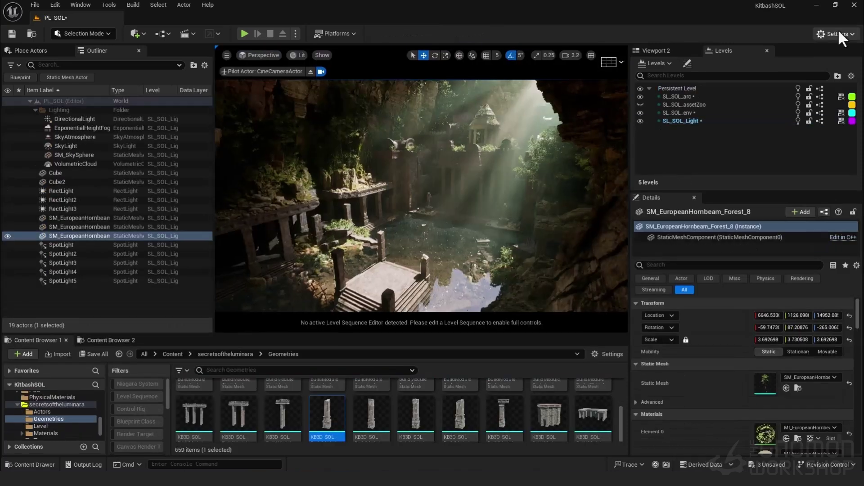
Step: In the KitbashSOL project, enable the Alembic Groom Importer plugin and look up the Movie Render Queue plugin
{"action": "left_click", "coordinate": [838, 31]}
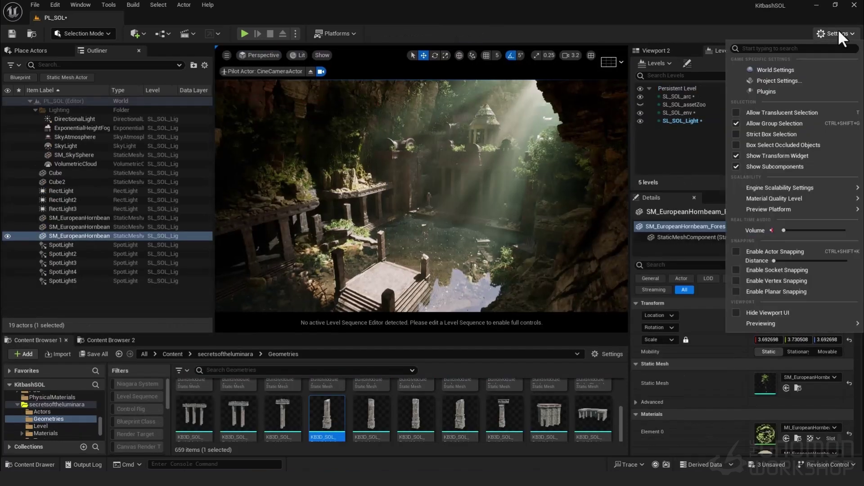
{"action": "left_click", "coordinate": [766, 94]}
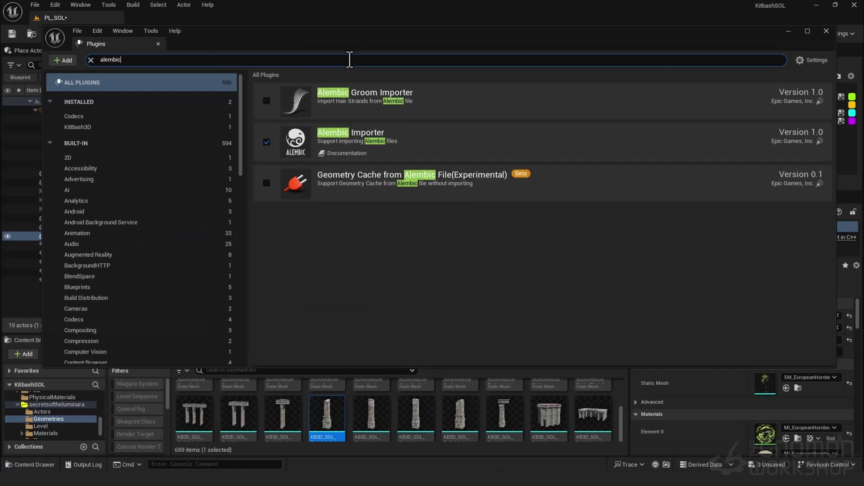
{"action": "left_click", "coordinate": [272, 101]}
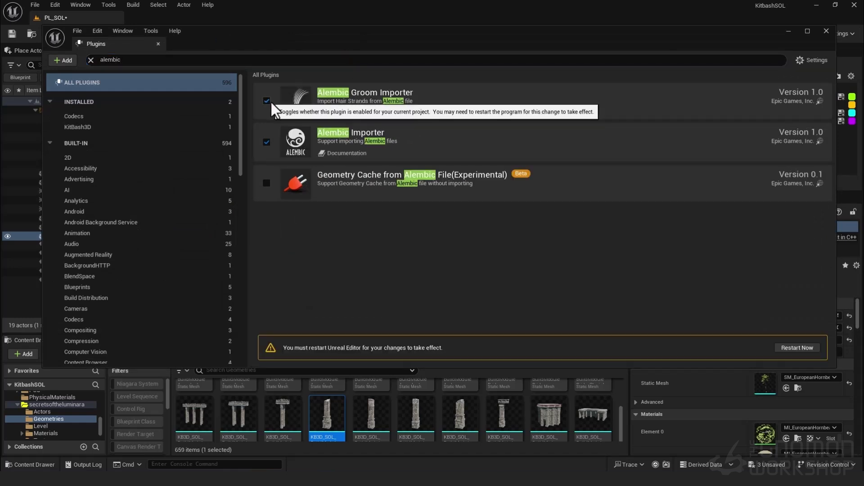
{"action": "left_click", "coordinate": [155, 59]}
{"action": "type", "text": "movie render queue"}
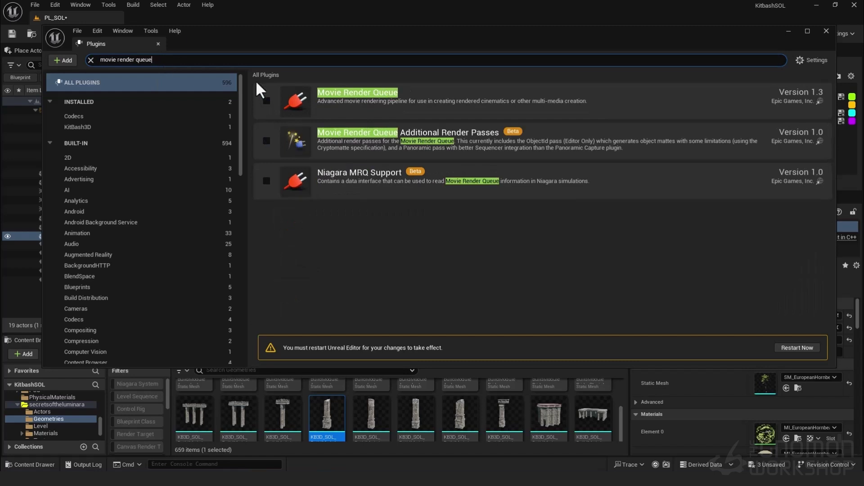
Step: Enable the Apple ProRes Media plugin and restart the editor
{"action": "left_click", "coordinate": [196, 64]}
{"action": "type", "text": "apple pro"}
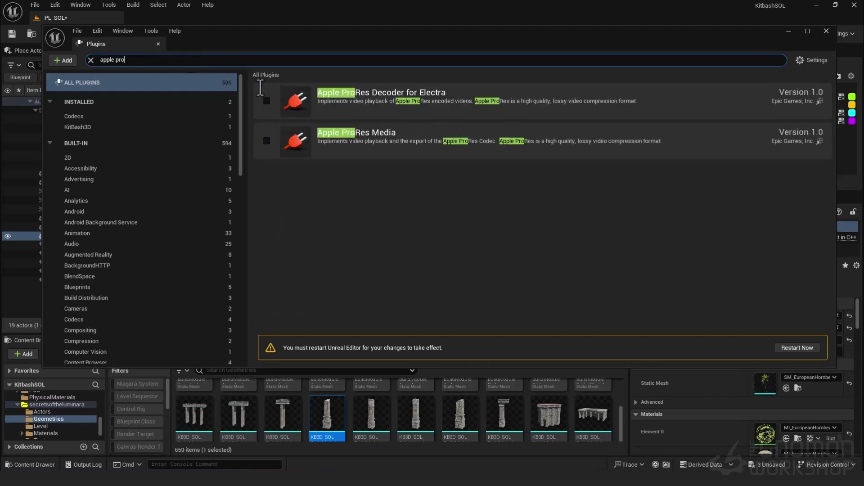
{"action": "left_click", "coordinate": [266, 140]}
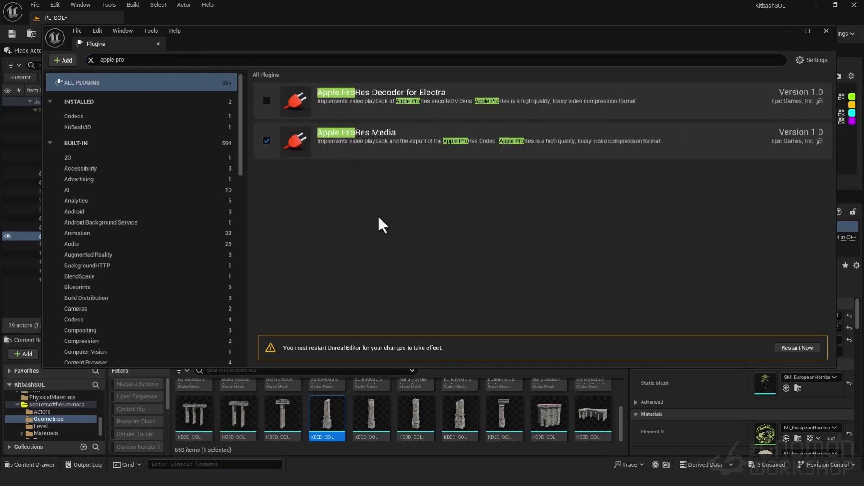
{"action": "left_click", "coordinate": [786, 346]}
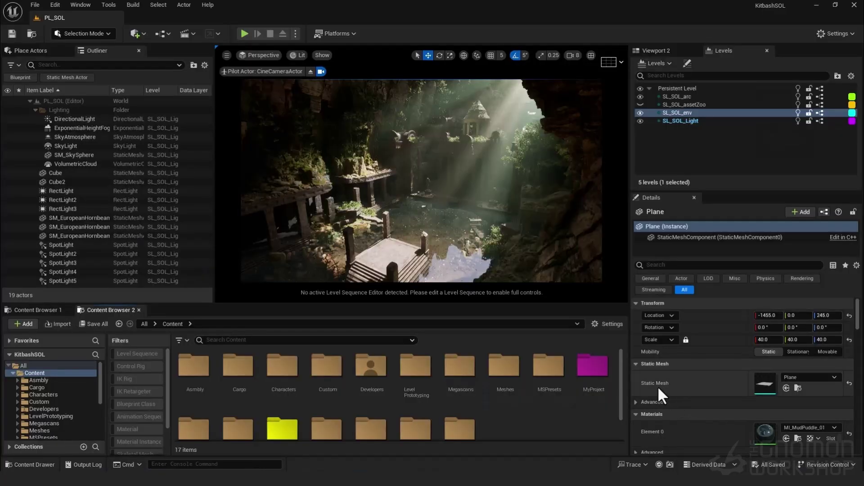
Step: Create a new folder named Sequences inside Content/MyProject
{"action": "left_click", "coordinate": [583, 378]}
{"action": "double_click", "coordinate": [583, 378]}
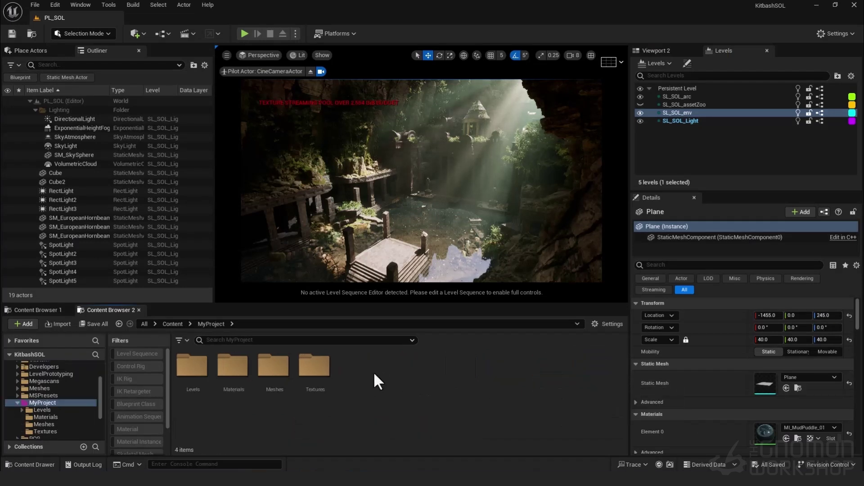
{"action": "right_click", "coordinate": [374, 372]}
{"action": "left_click", "coordinate": [423, 69]}
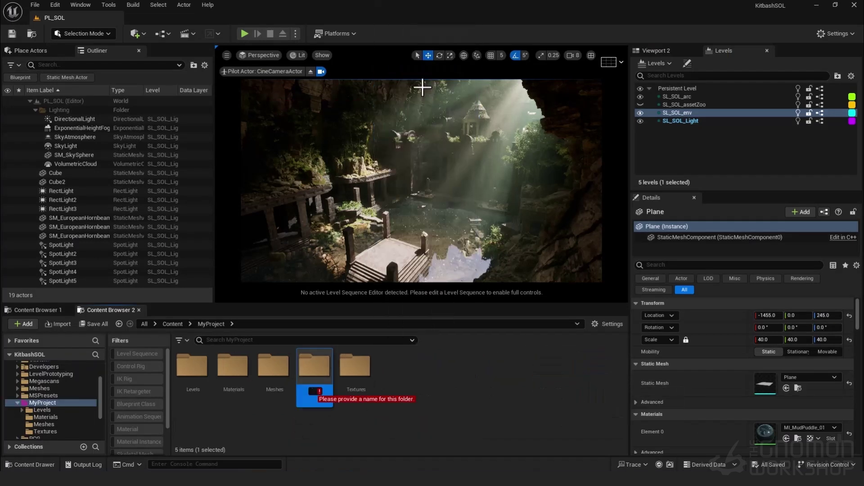
{"action": "type", "text": "Sequences"}
{"action": "key", "text": "Return"}
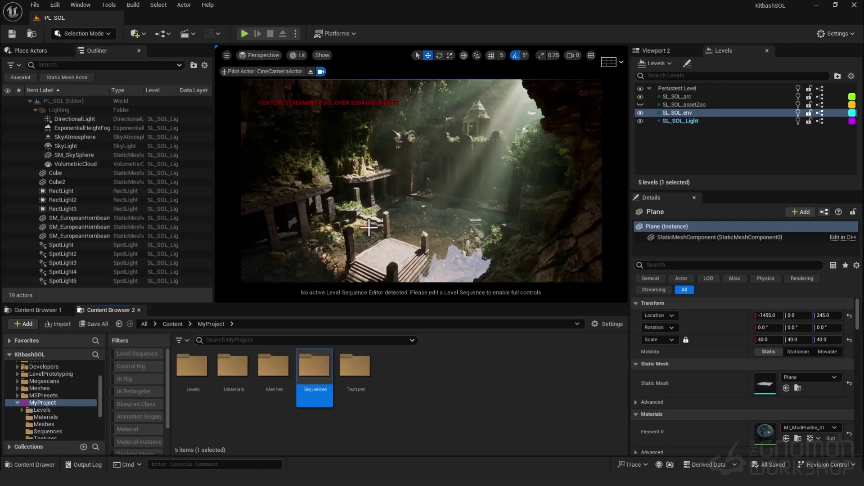
Step: Create a Level Sequence named LS_SOL_0010 inside the Sequences folder
{"action": "double_click", "coordinate": [314, 364]}
{"action": "right_click", "coordinate": [247, 382]}
{"action": "mouse_move", "coordinate": [296, 223]}
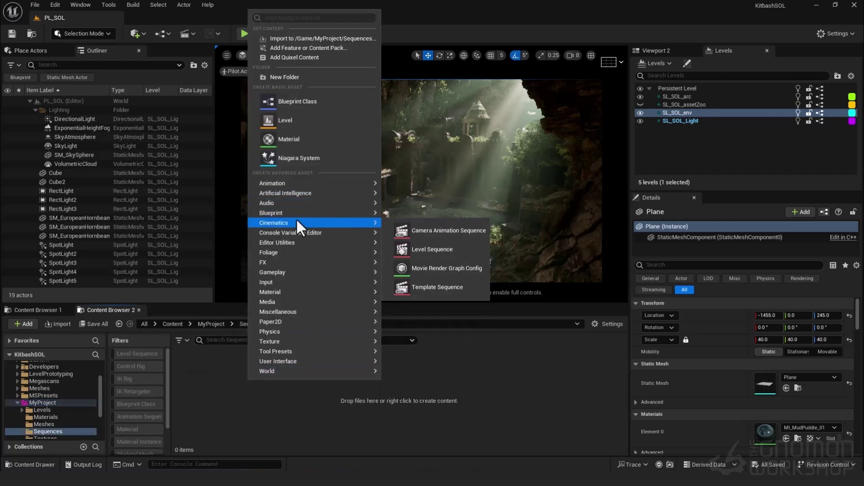
{"action": "left_click", "coordinate": [426, 248]}
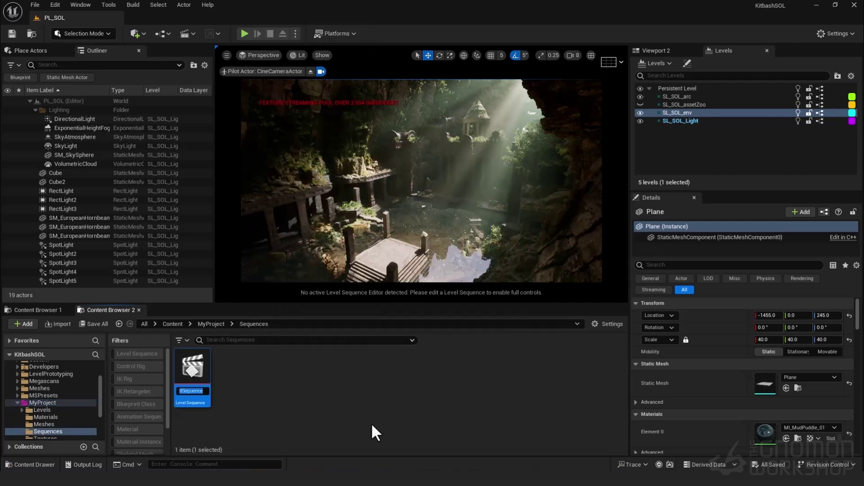
{"action": "type", "text": "LS"}
{"action": "type", "text": ")"}
{"action": "key", "text": "BackSpace"}
{"action": "type", "text": "_SOL_0010"}
{"action": "key", "text": "Return"}
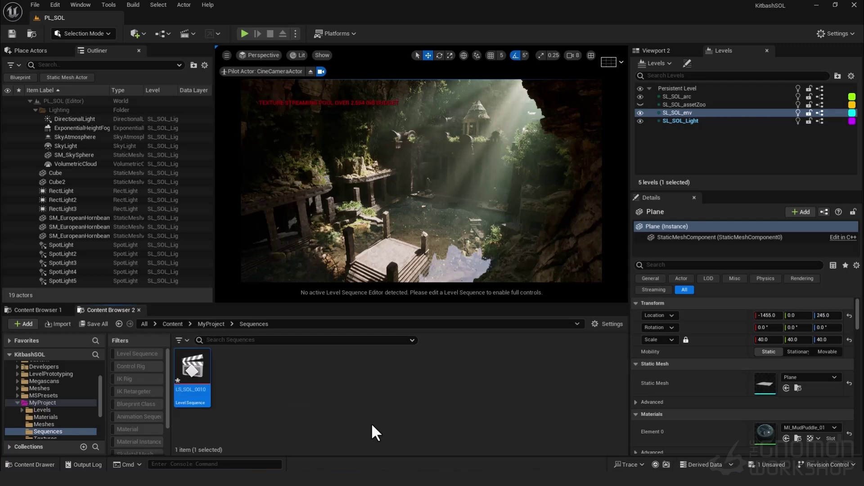
Step: Open LS_SOL_0010, set its display rate to 24 fps (film), and scrub through the timeline
{"action": "double_click", "coordinate": [193, 369]}
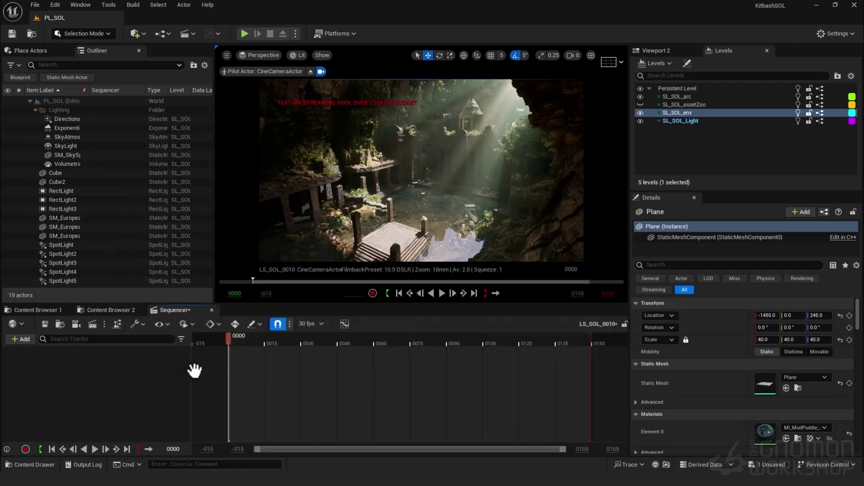
{"action": "left_click", "coordinate": [315, 324]}
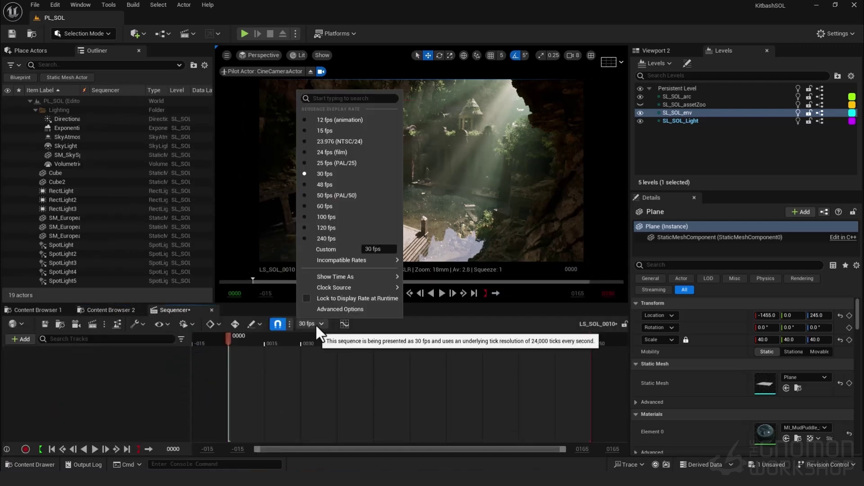
{"action": "left_click", "coordinate": [339, 152]}
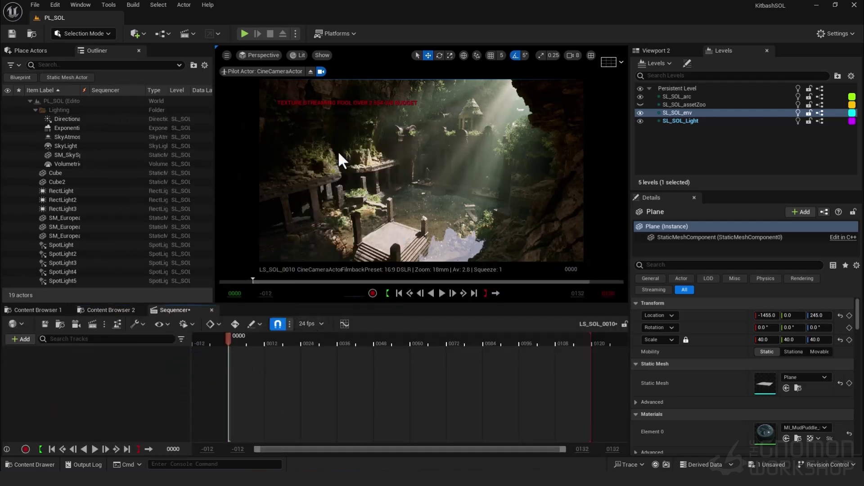
{"action": "left_click", "coordinate": [398, 293]}
{"action": "left_click_drag", "start_coordinate": [247, 338], "coordinate": [588, 399]}
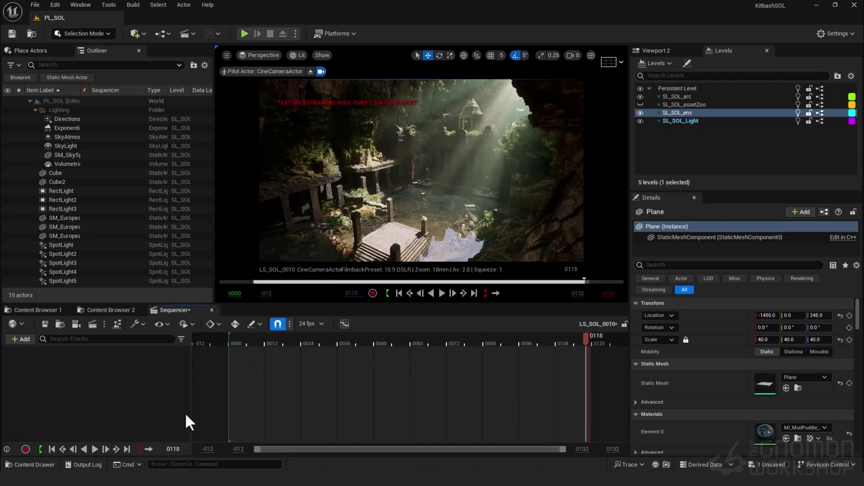
Step: Open the migrated Slay/Assets/Chr/Echo folder in the project content
{"action": "left_click", "coordinate": [105, 309]}
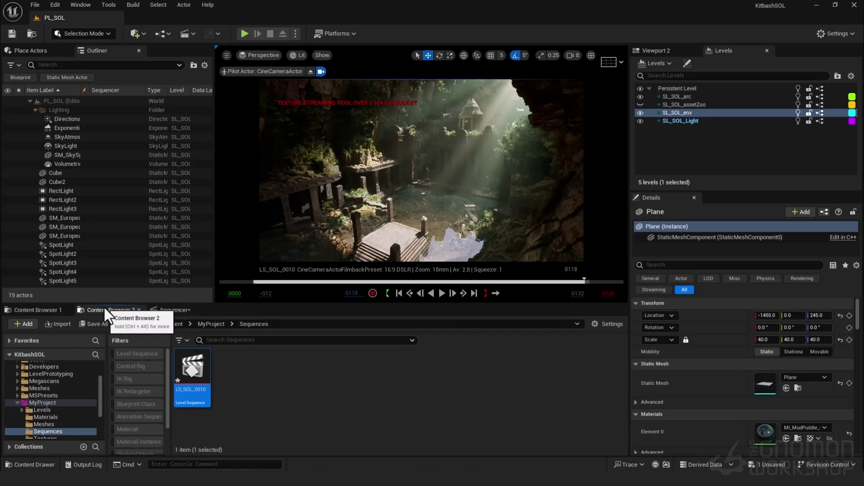
{"action": "left_click", "coordinate": [180, 324]}
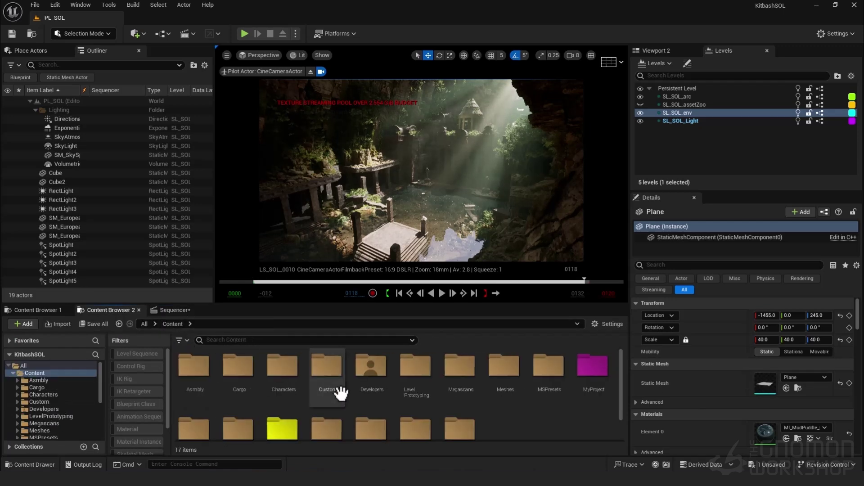
{"action": "left_click", "coordinate": [336, 403]}
{"action": "double_click", "coordinate": [335, 405]}
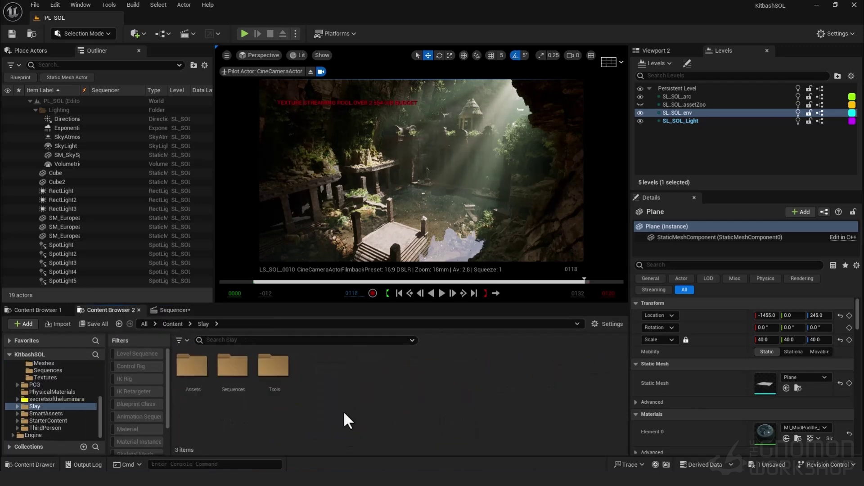
{"action": "double_click", "coordinate": [201, 367]}
{"action": "double_click", "coordinate": [235, 373]}
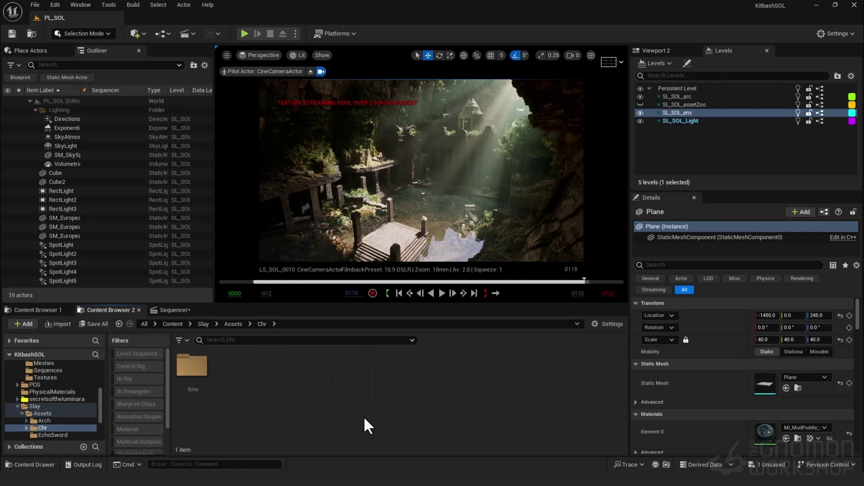
{"action": "double_click", "coordinate": [192, 367]}
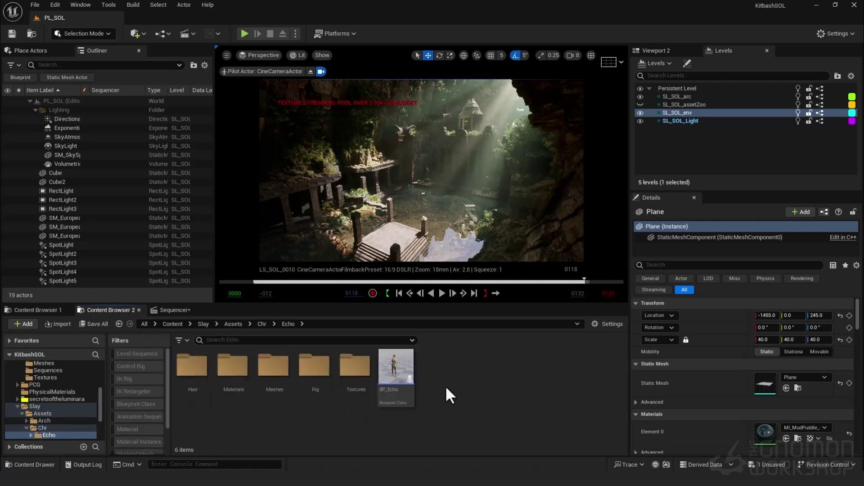
Step: Place BP_Echo on the stone platform in the Persistent Level, stop piloting the CineCameraActor, and frame the character
{"action": "left_click", "coordinate": [400, 392]}
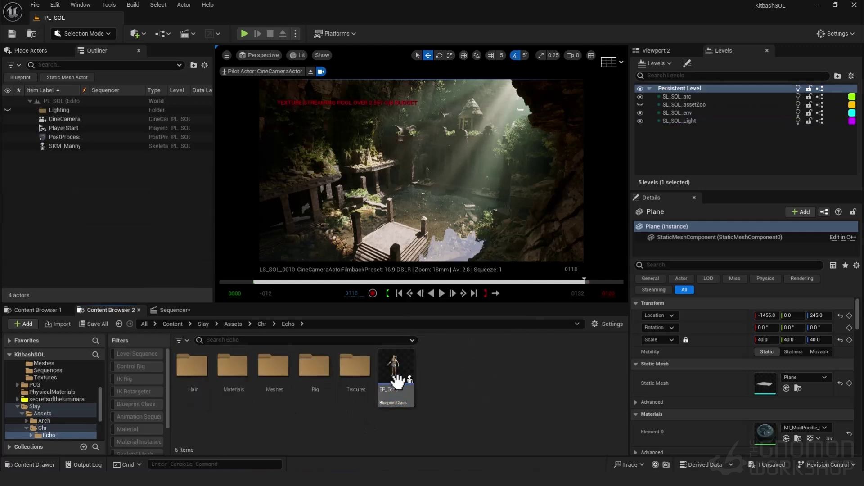
{"action": "left_click_drag", "start_coordinate": [397, 382], "coordinate": [390, 231]}
{"action": "left_click", "coordinate": [310, 72]}
{"action": "key", "text": "f"}
{"action": "left_click_drag", "start_coordinate": [367, 162], "coordinate": [598, 153], "text": "alt"}
{"action": "left_click_drag", "start_coordinate": [405, 162], "coordinate": [343, 172], "text": "alt"}
Step: Add the BP_Echo actor to the LS_SOL_0010 sequence as a track
{"action": "left_click", "coordinate": [171, 310]}
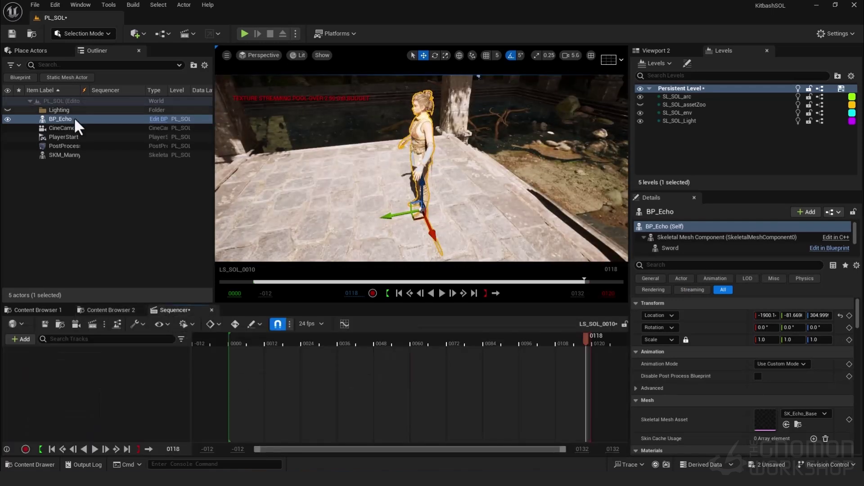
{"action": "left_click_drag", "start_coordinate": [72, 120], "coordinate": [249, 376]}
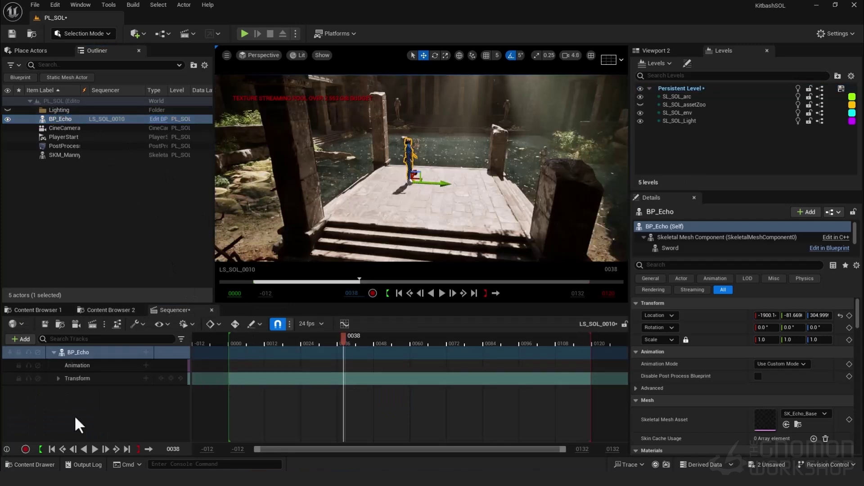
{"action": "left_click", "coordinate": [75, 417]}
Step: Add the TF0030_Echo animation to BP_Echo's Animation track near the start of the sequence
{"action": "left_click", "coordinate": [83, 366]}
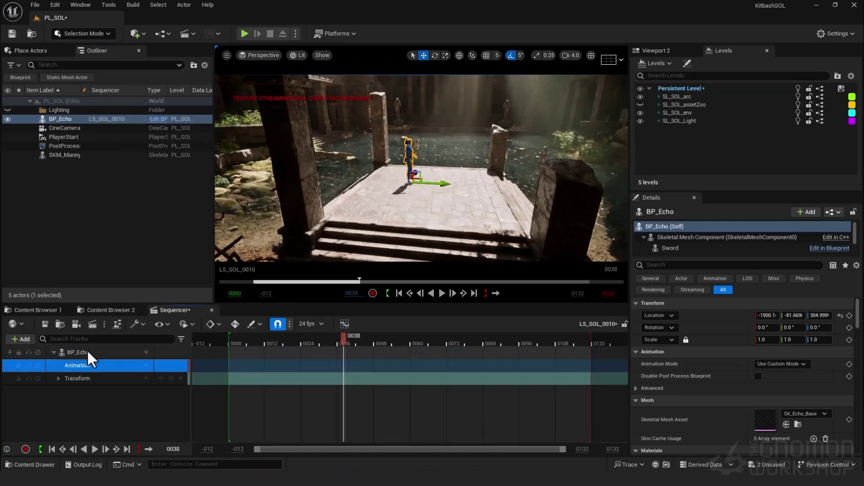
{"action": "left_click", "coordinate": [85, 353]}
{"action": "left_click", "coordinate": [86, 366]}
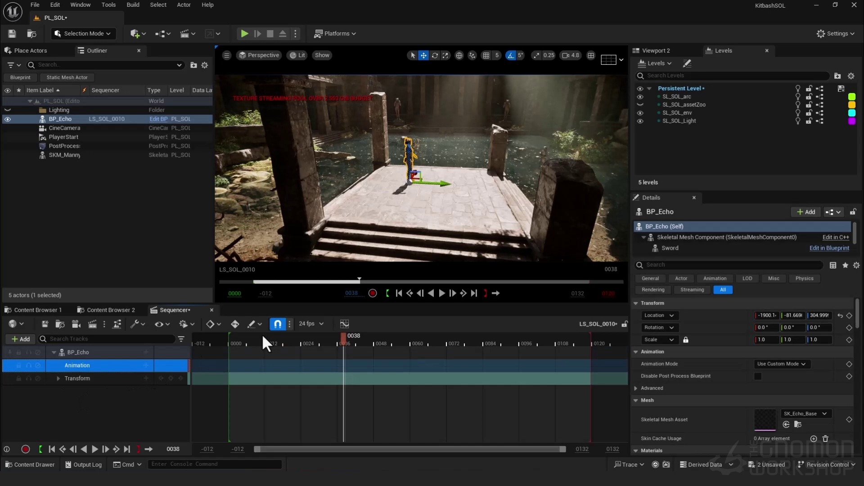
{"action": "left_click", "coordinate": [238, 343]}
{"action": "left_click", "coordinate": [146, 365]}
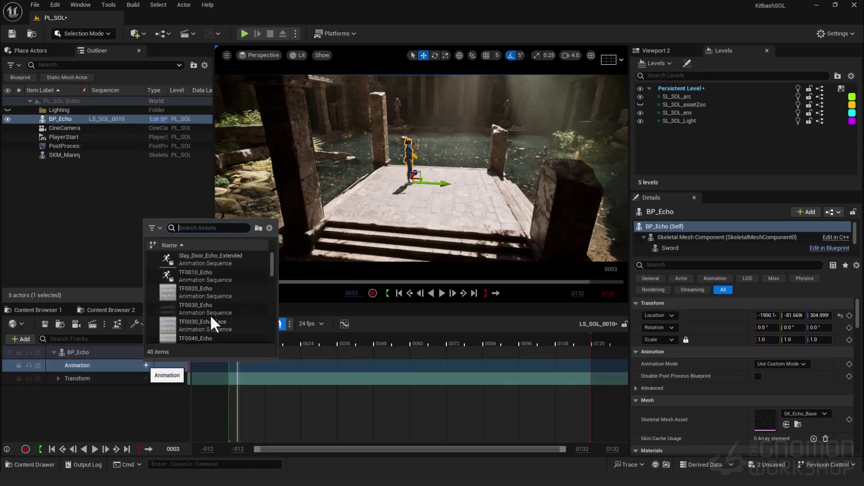
{"action": "left_click", "coordinate": [215, 310]}
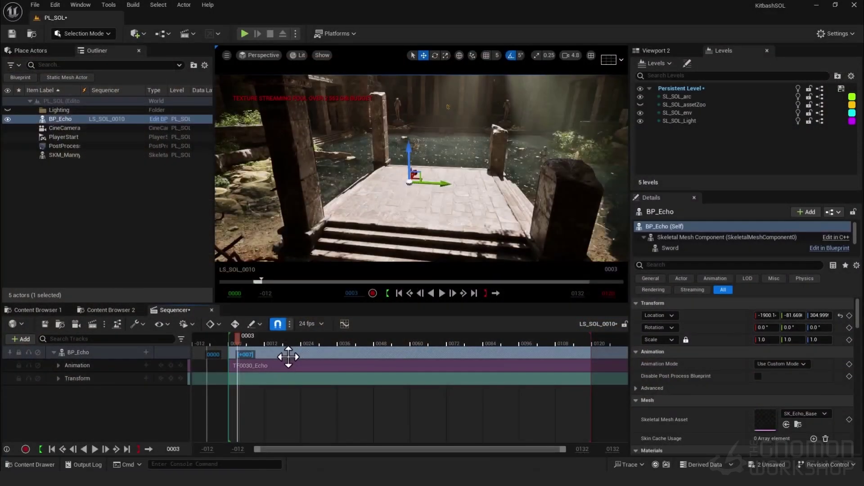
Step: Shift the TF0030_Echo clip on BP_Echo's Animation track so it starts before frame 0000
{"action": "left_click_drag", "start_coordinate": [289, 355], "coordinate": [236, 352]}
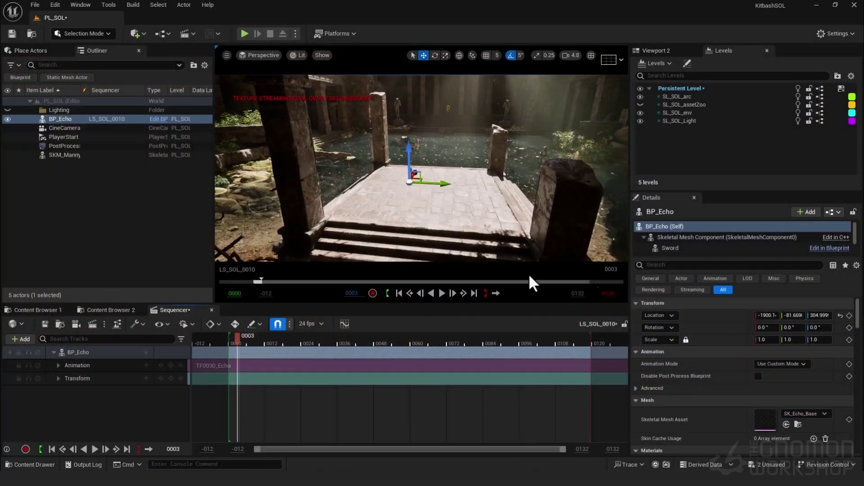
Step: Turn BP_Echo 180° about Z and move it onto the stone platform at about X 1894, Y 47, Z 140
{"action": "mouse_move", "coordinate": [412, 134]}
{"action": "right_mouse_down"}
{"action": "mouse_move", "coordinate": [342, 128]}
{"action": "mouse_move", "coordinate": [407, 120]}
{"action": "right_mouse_up"}
{"action": "right_click_drag", "start_coordinate": [525, 155], "coordinate": [444, 172]}
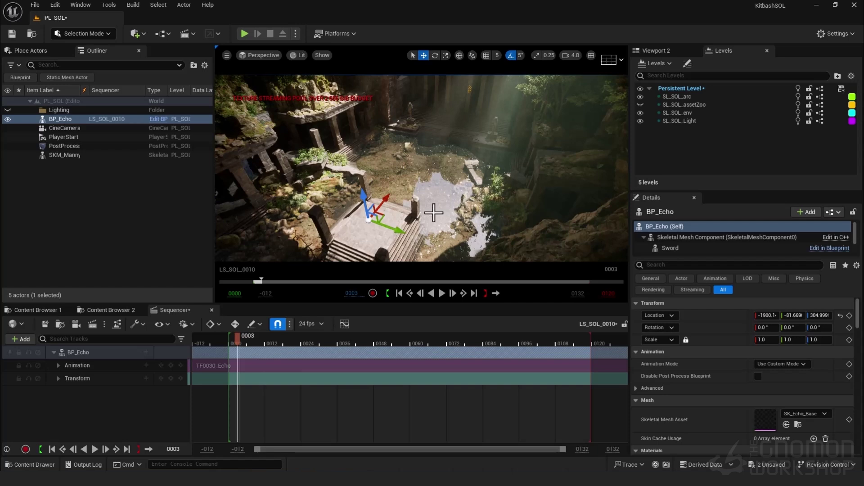
{"action": "key", "text": "e"}
{"action": "left_click_drag", "start_coordinate": [398, 238], "coordinate": [333, 247]}
{"action": "key", "text": "ctrl+z"}
{"action": "key", "text": "w"}
{"action": "left_click_drag", "start_coordinate": [385, 199], "coordinate": [463, 92]}
{"action": "right_click_drag", "start_coordinate": [463, 117], "coordinate": [432, 180]}
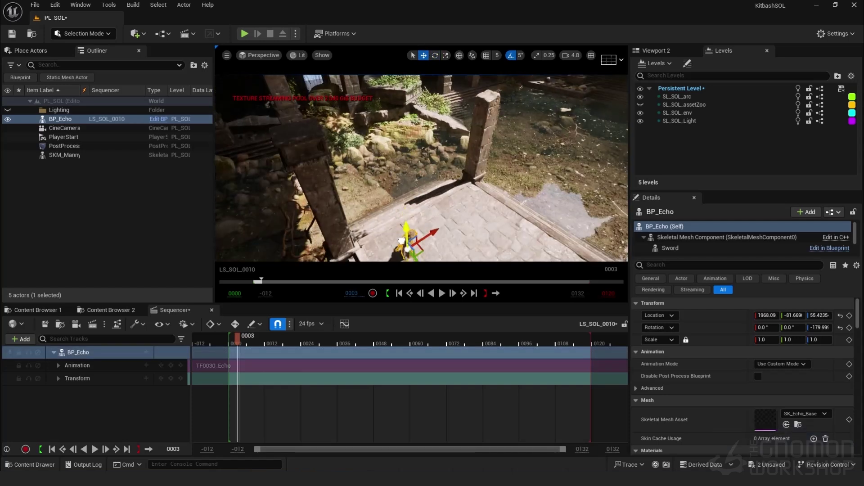
{"action": "left_click_drag", "start_coordinate": [430, 229], "coordinate": [488, 221]}
{"action": "right_click_drag", "start_coordinate": [450, 189], "coordinate": [477, 171]}
{"action": "left_click_drag", "start_coordinate": [535, 81], "coordinate": [533, 104]}
Step: Play the sequence from near its start and examine Echo's animation on the platform
{"action": "left_click_drag", "start_coordinate": [238, 339], "coordinate": [240, 340]}
{"action": "key", "text": "space"}
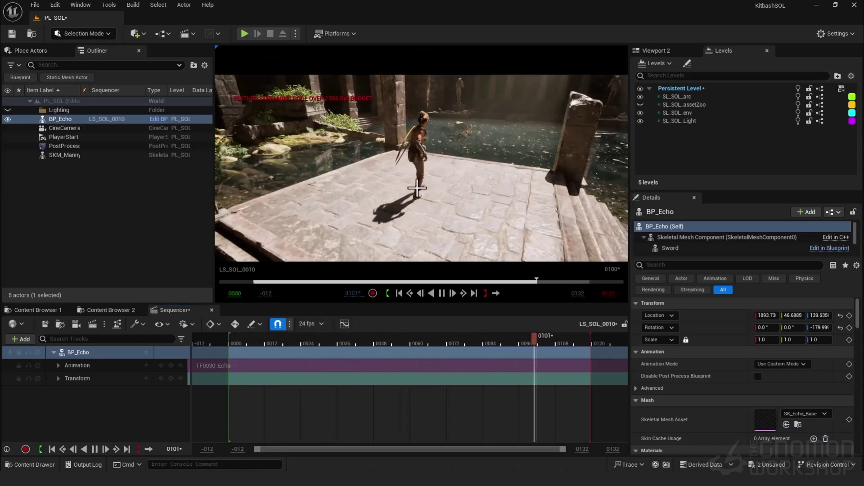
{"action": "key", "text": "s"}
{"action": "right_click_drag", "start_coordinate": [421, 159], "coordinate": [421, 231]}
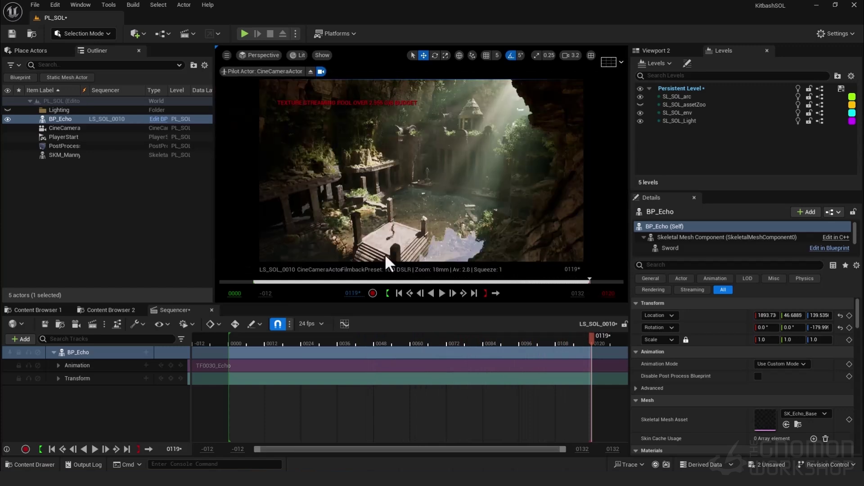
Step: Add the CineCameraActor to the LS_SOL_0010 sequence and scrub to frame 0035 to check its camera cut
{"action": "left_click", "coordinate": [64, 128]}
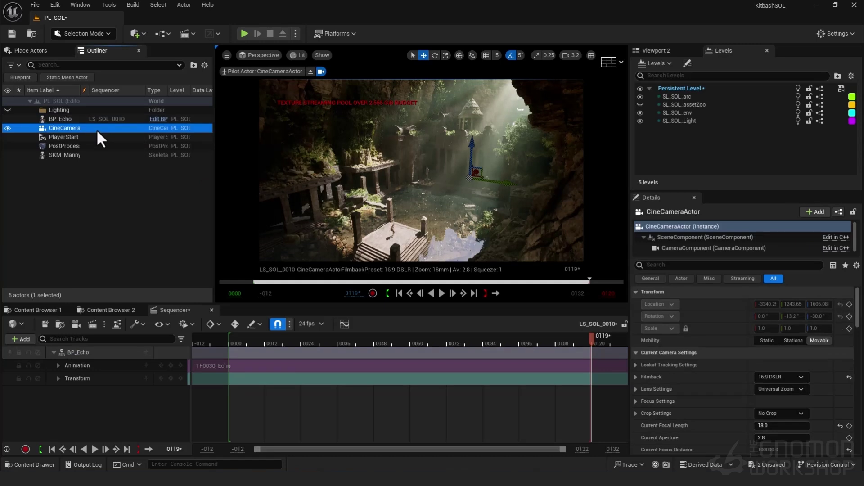
{"action": "left_click_drag", "start_coordinate": [56, 122], "coordinate": [136, 404]}
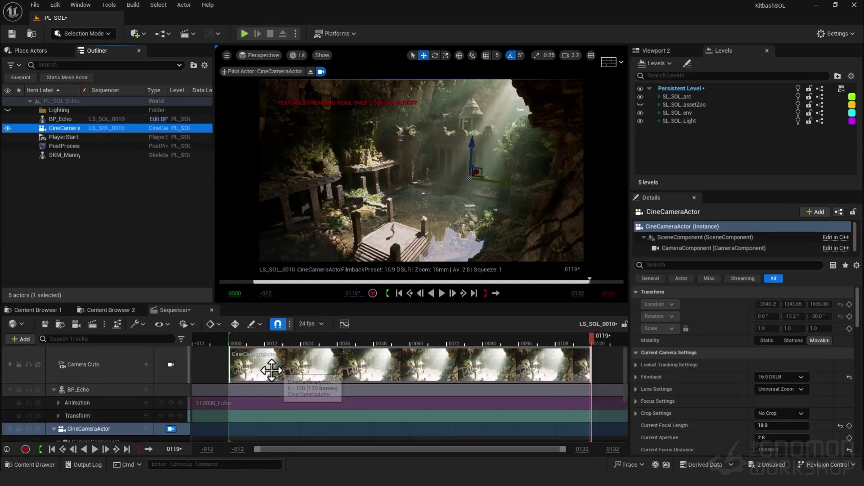
{"action": "left_click", "coordinate": [342, 367]}
{"action": "left_click_drag", "start_coordinate": [273, 343], "coordinate": [327, 346]}
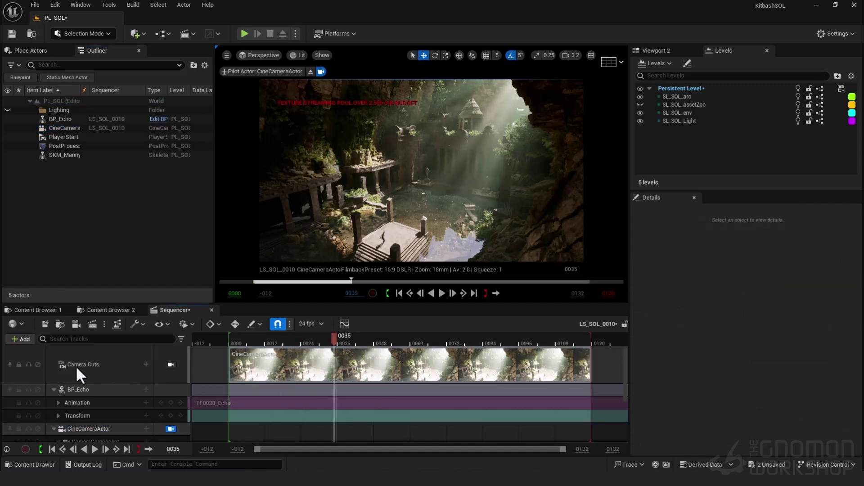
Step: Delete the Camera Cuts track from the LS_SOL_0010 sequence
{"action": "left_click", "coordinate": [114, 355]}
{"action": "key", "text": "Delete"}
{"action": "key", "text": "Delete"}
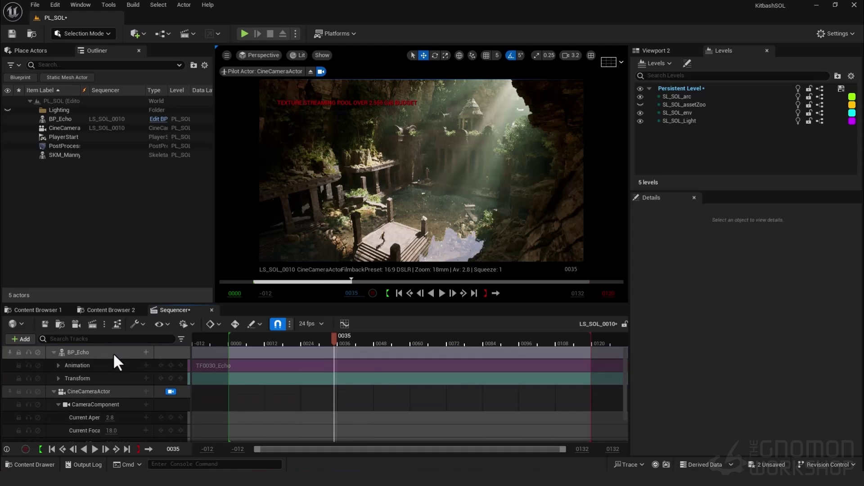
Step: Add a Camera Cut Track bound to CineCameraActor and extend its section from frame -12 to past frame 120
{"action": "left_click", "coordinate": [21, 340]}
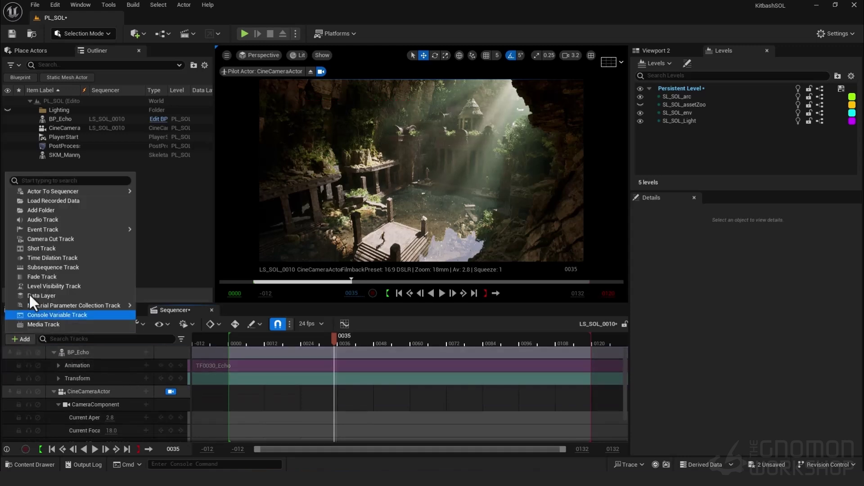
{"action": "left_click", "coordinate": [46, 239]}
{"action": "left_click", "coordinate": [170, 352]}
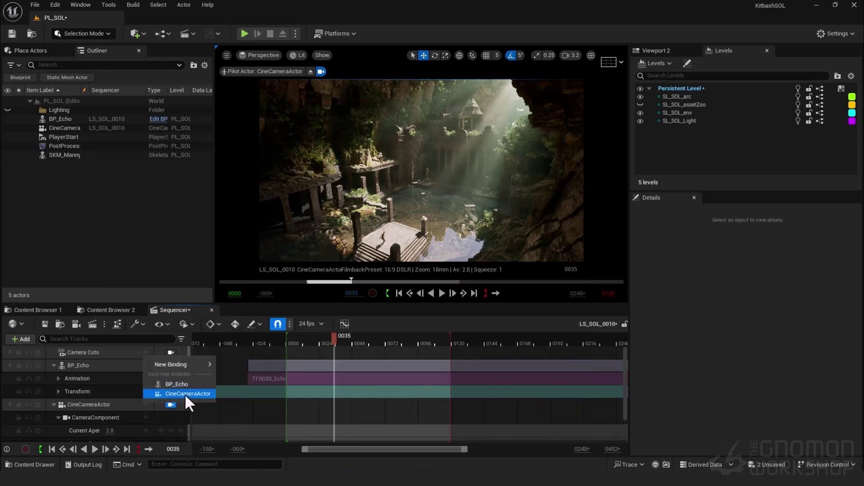
{"action": "left_click", "coordinate": [185, 393]}
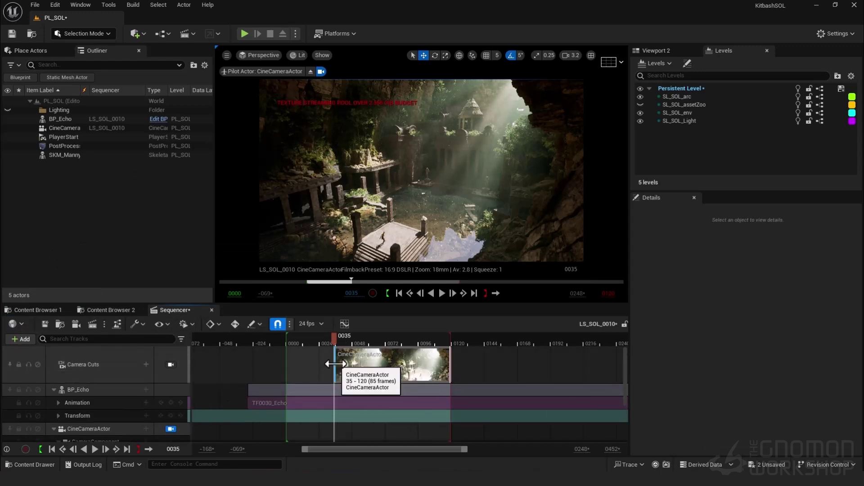
{"action": "left_click_drag", "start_coordinate": [334, 363], "coordinate": [271, 362]}
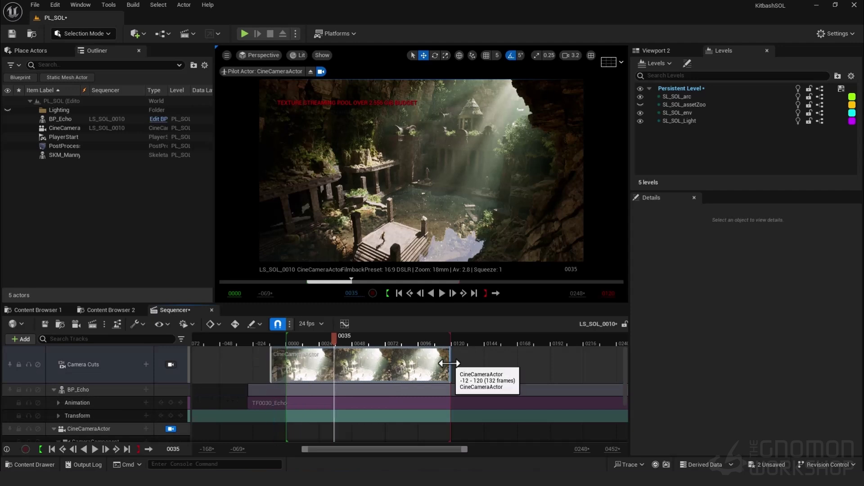
{"action": "left_click_drag", "start_coordinate": [459, 364], "coordinate": [468, 364]}
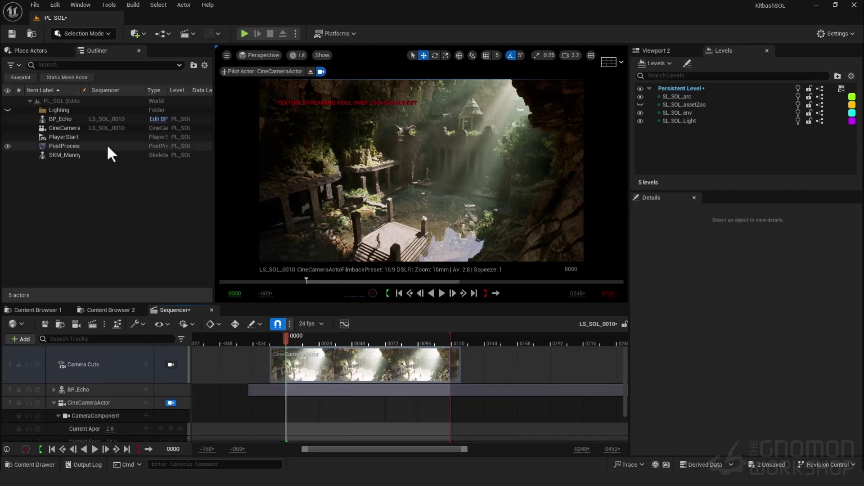
Step: Keyframe the CineCameraActor's Transform at the last frame, 0119
{"action": "right_click", "coordinate": [42, 128]}
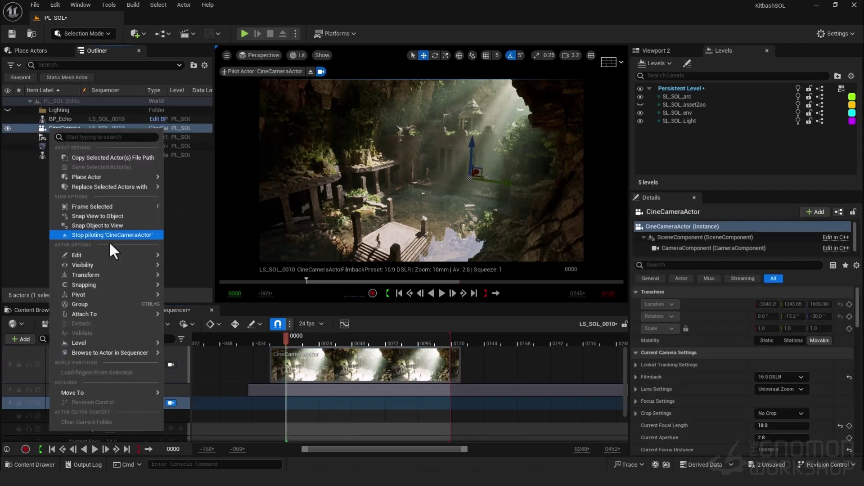
{"action": "mouse_move", "coordinate": [102, 291]}
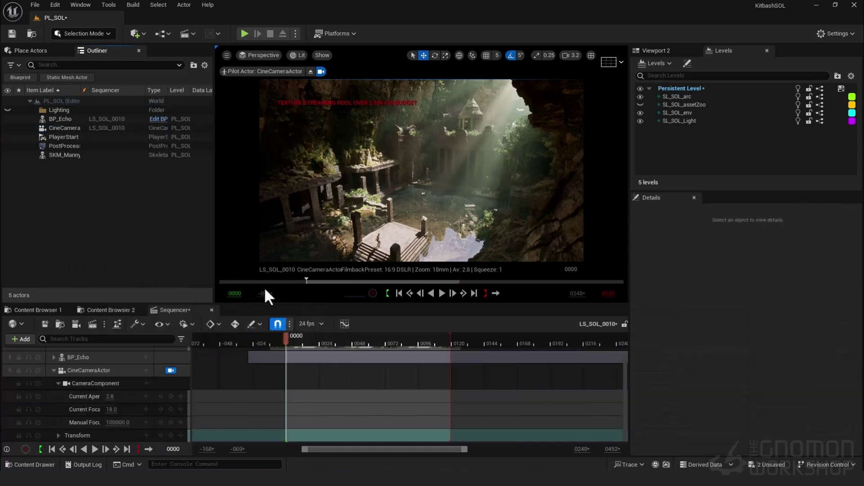
{"action": "left_click", "coordinate": [127, 449]}
{"action": "left_click", "coordinate": [105, 436]}
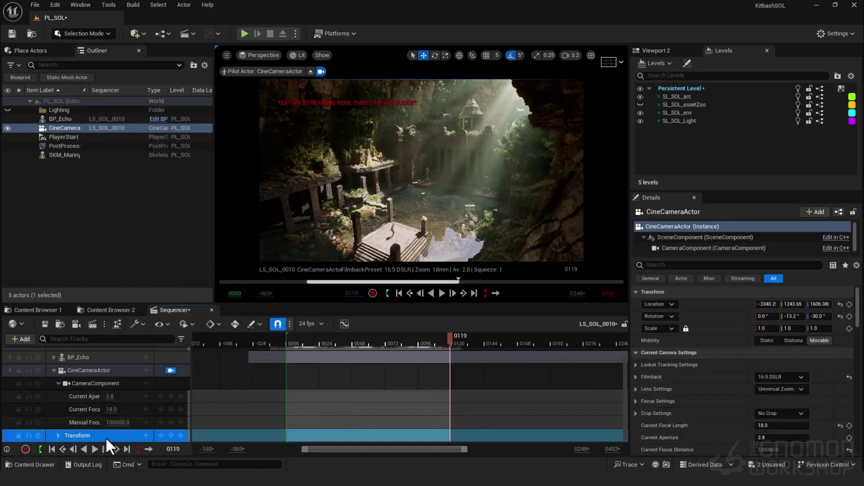
{"action": "left_click", "coordinate": [170, 435]}
Step: Reframe the shot through CineCameraActor at frame 0000 with a 3x3 grid overlay, and keyframe its Transform there
{"action": "left_click", "coordinate": [261, 55]}
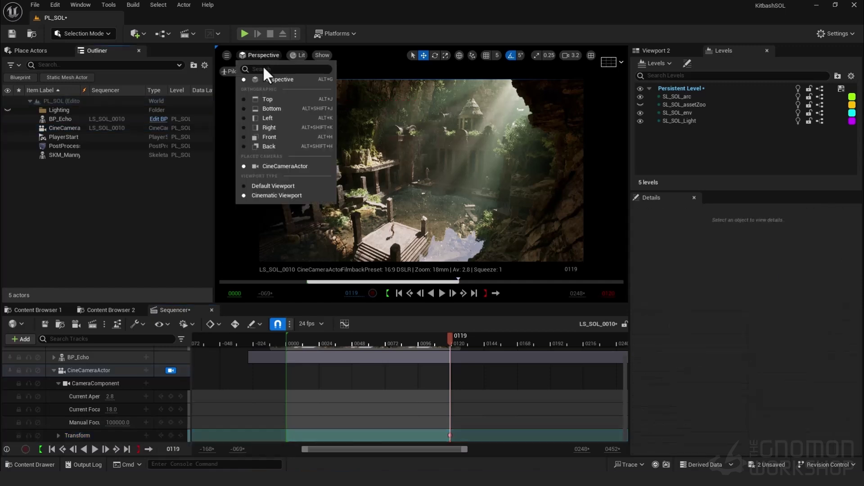
{"action": "left_click", "coordinate": [269, 166]}
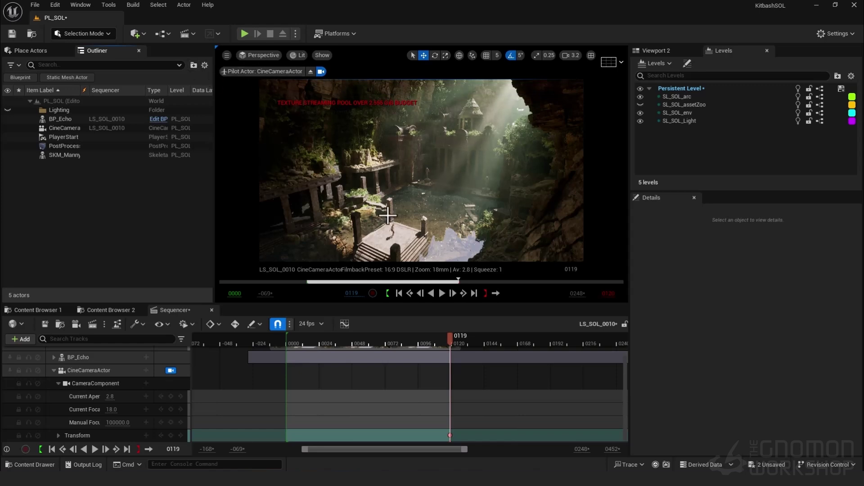
{"action": "left_click", "coordinate": [399, 294]}
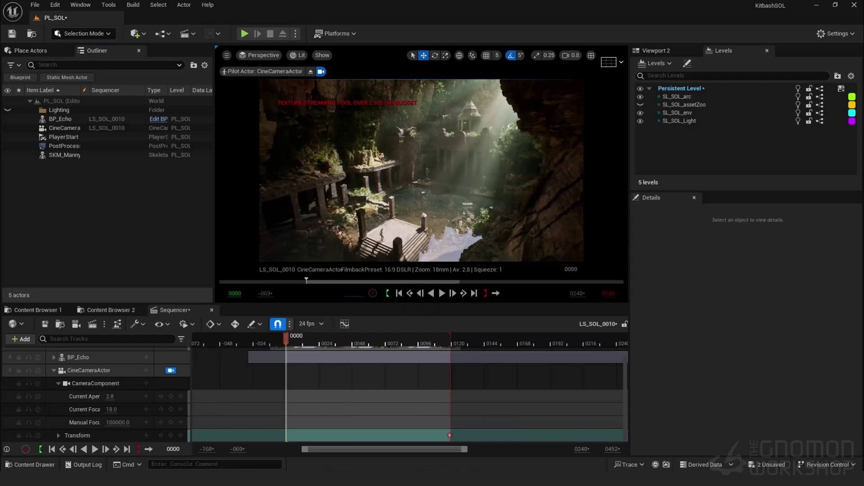
{"action": "left_click", "coordinate": [610, 62]}
{"action": "left_click", "coordinate": [630, 115]}
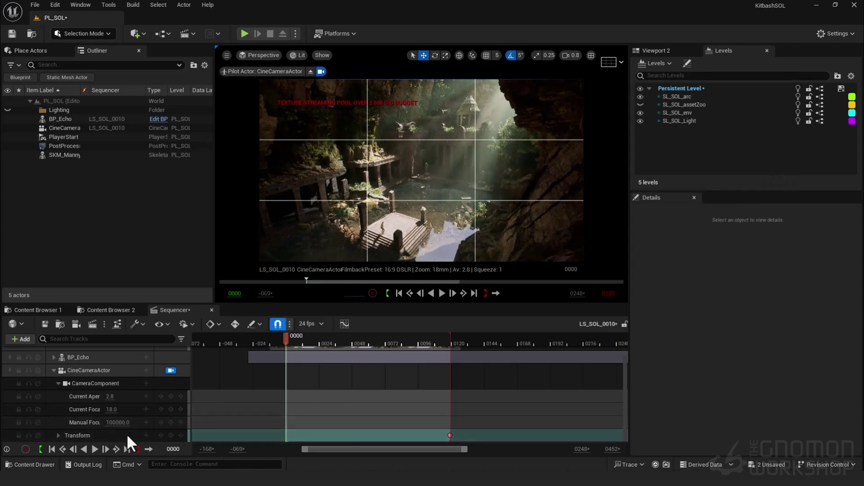
{"action": "left_click", "coordinate": [171, 435]}
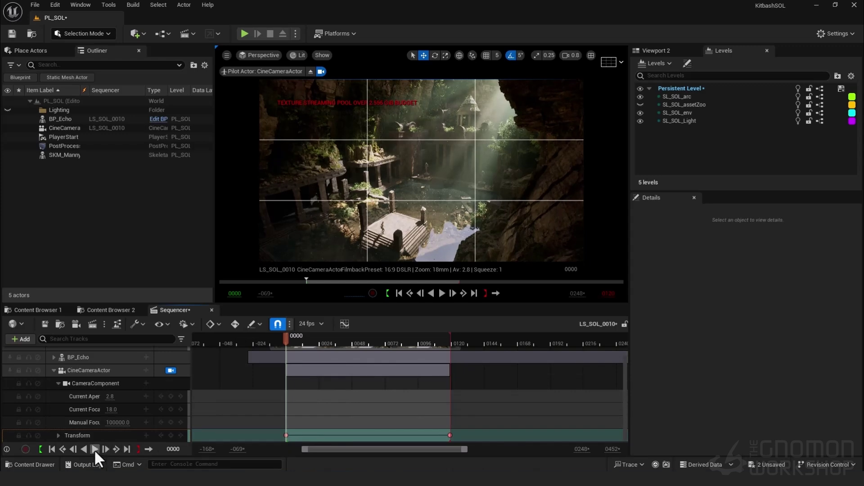
Step: Play the camera move in the sequence and turn on looped playback
{"action": "left_click", "coordinate": [93, 449]}
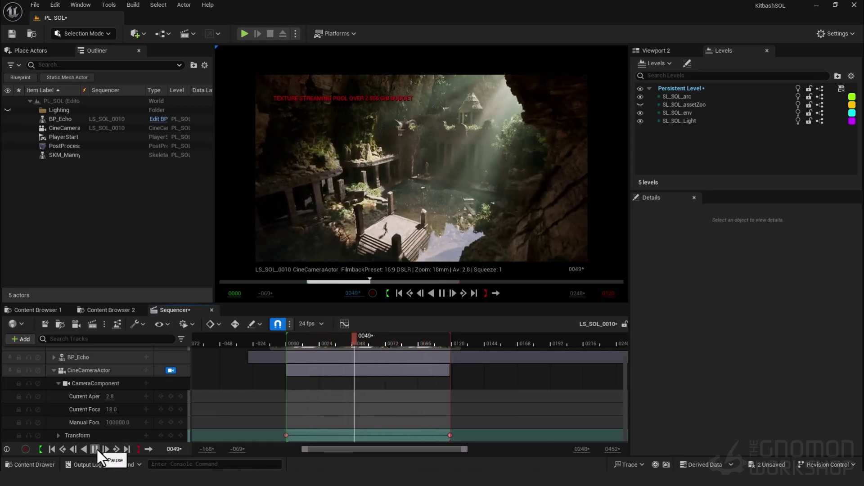
{"action": "left_click", "coordinate": [149, 449]}
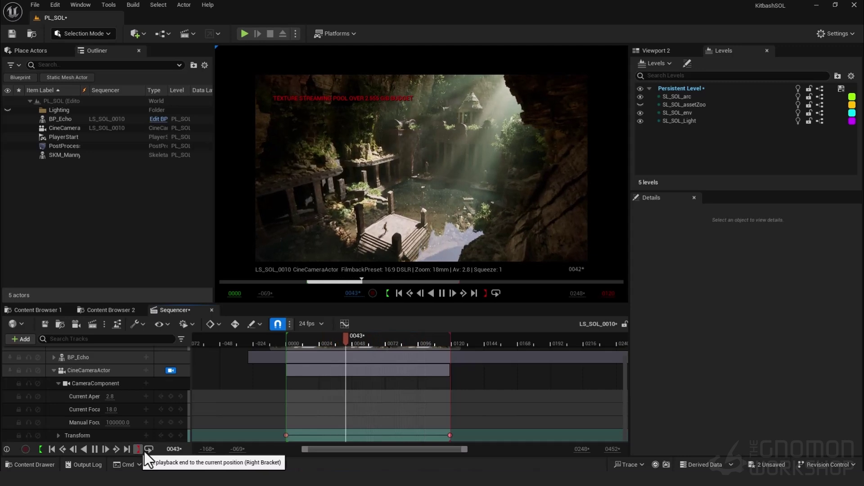
Step: Stop playback, set the CineCameraActor's Transform keys to Linear interpolation, and replay the camera move
{"action": "left_click", "coordinate": [485, 437]}
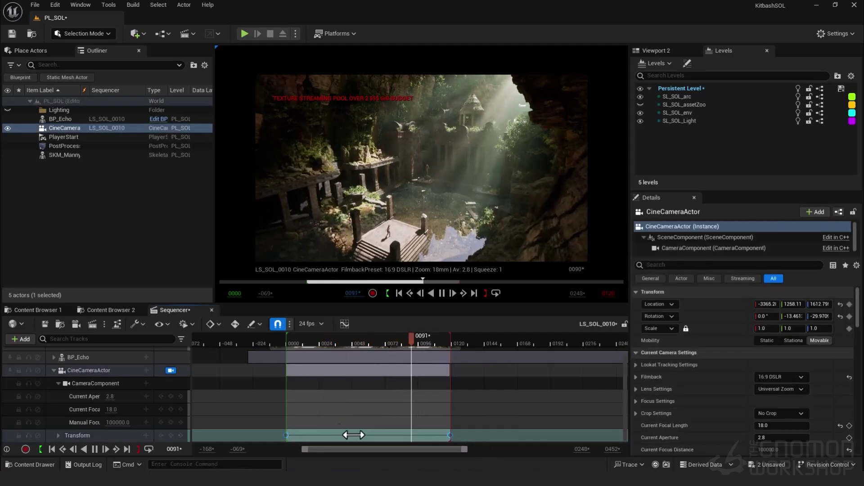
{"action": "left_click", "coordinate": [95, 449]}
{"action": "right_click", "coordinate": [287, 435]}
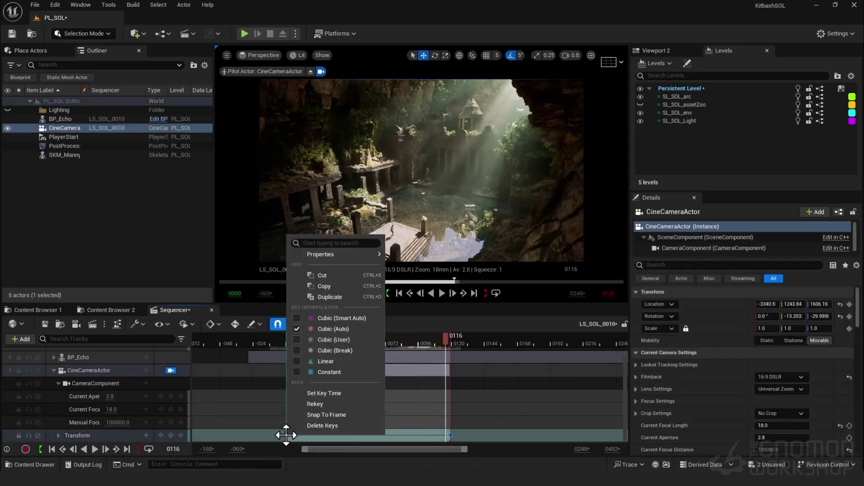
{"action": "left_click", "coordinate": [335, 361]}
{"action": "key", "text": "space"}
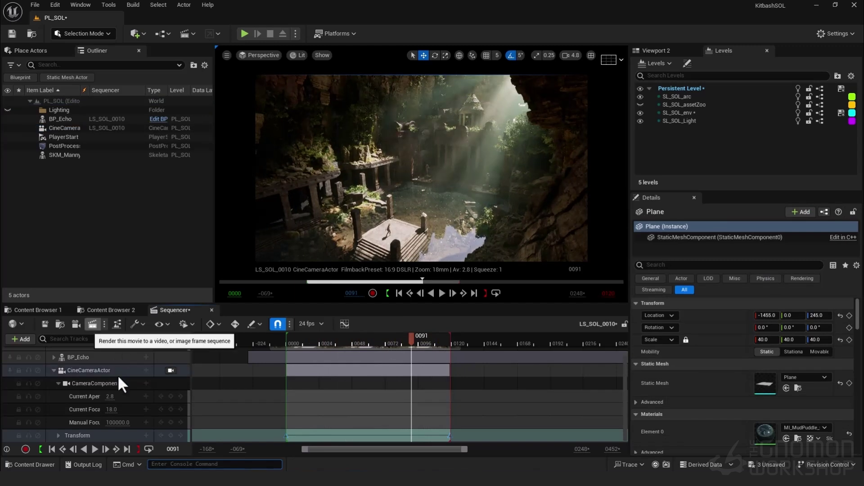
Step: Send LS_SOL_0010 to the Movie Render Queue and open the job's unsaved render configuration
{"action": "left_click", "coordinate": [92, 325]}
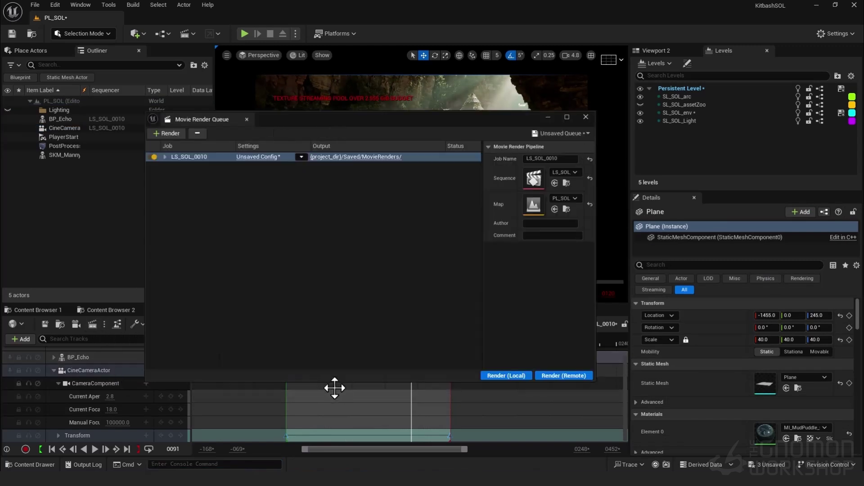
{"action": "left_click", "coordinate": [282, 243]}
{"action": "left_click", "coordinate": [223, 159]}
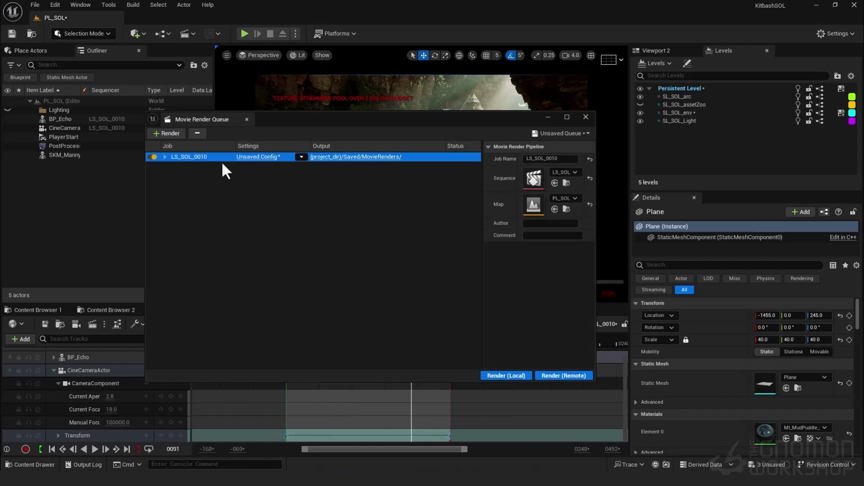
{"action": "left_click", "coordinate": [252, 162]}
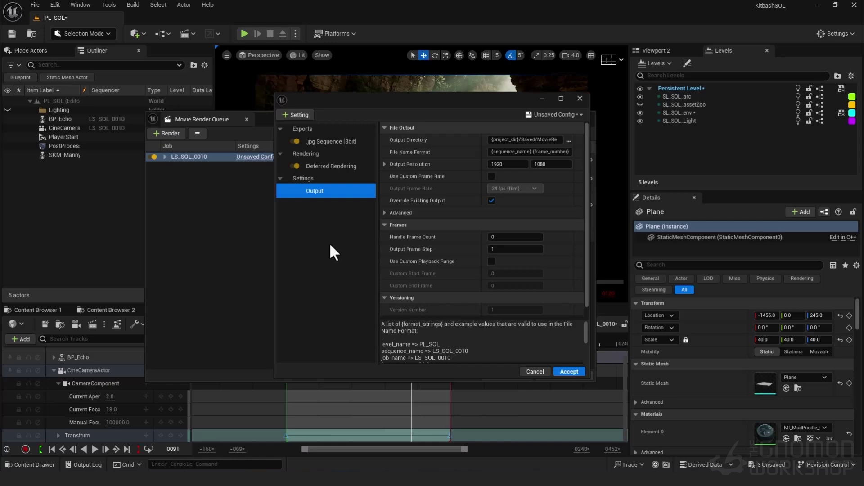
Step: Replace the .jpg Sequence export with Apple ProRes, using the Apple ProRes 422 Proxy codec
{"action": "left_click", "coordinate": [336, 142]}
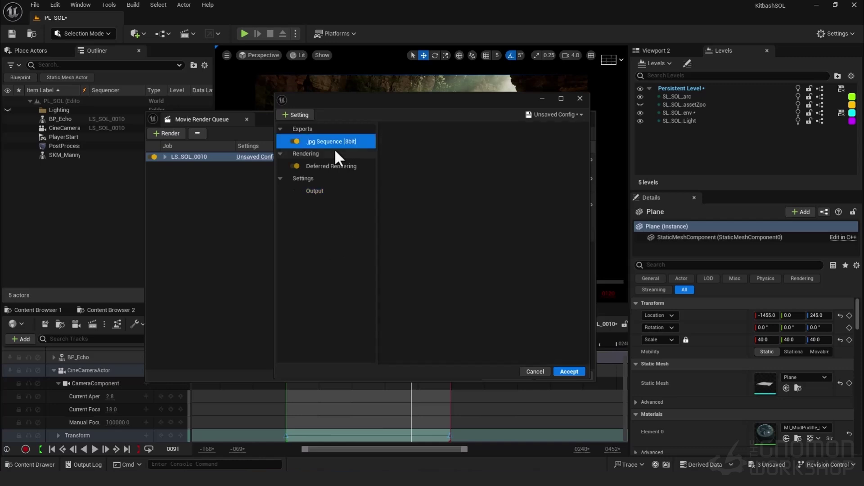
{"action": "key", "text": "Delete"}
{"action": "left_click", "coordinate": [302, 115]}
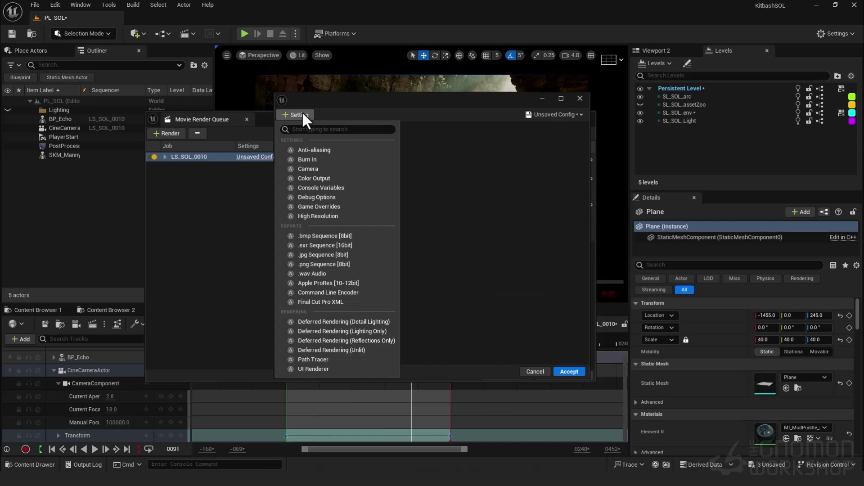
{"action": "left_click", "coordinate": [333, 282]}
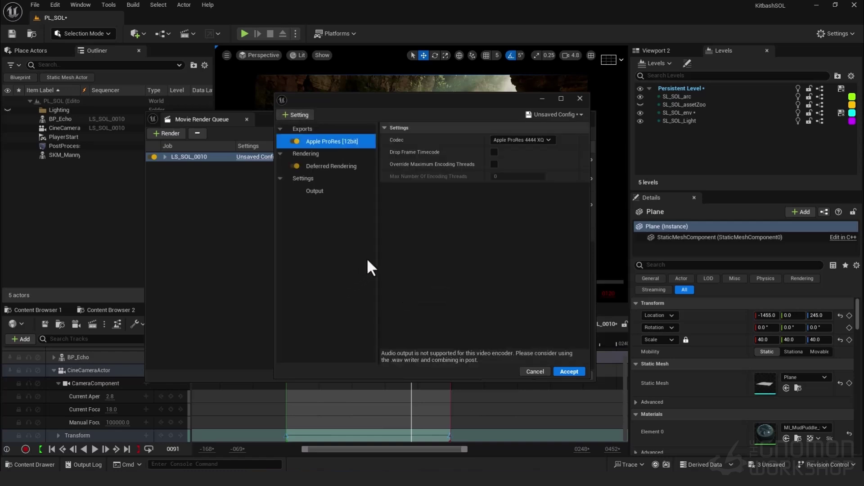
{"action": "left_click", "coordinate": [520, 139]}
{"action": "left_click", "coordinate": [536, 150]}
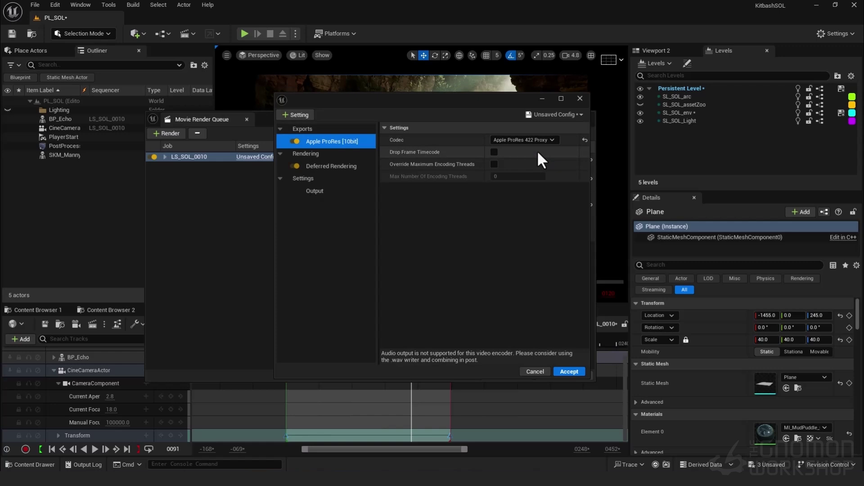
Step: Set the render output directory to a new UE_rndr folder inside Kitbash_SOL, accept the configuration, and start a local render
{"action": "left_click", "coordinate": [314, 191]}
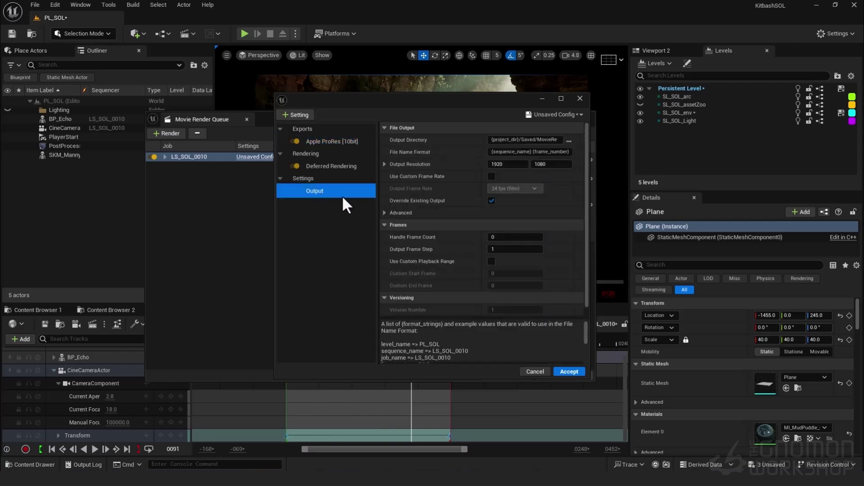
{"action": "left_click", "coordinate": [569, 140]}
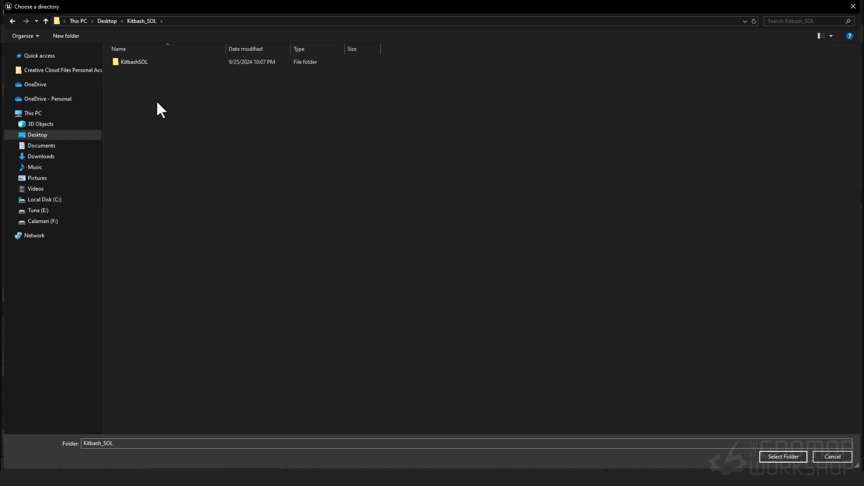
{"action": "right_click", "coordinate": [156, 102]}
{"action": "mouse_move", "coordinate": [149, 216]}
{"action": "left_click", "coordinate": [189, 213]}
{"action": "type", "text": "UE_vids"}
{"action": "key", "text": "Return"}
{"action": "left_click", "coordinate": [783, 456]}
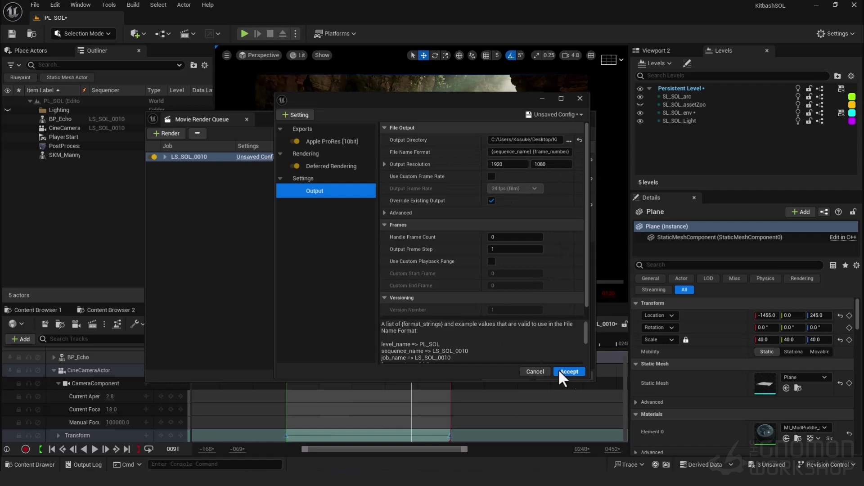
{"action": "left_click", "coordinate": [571, 372]}
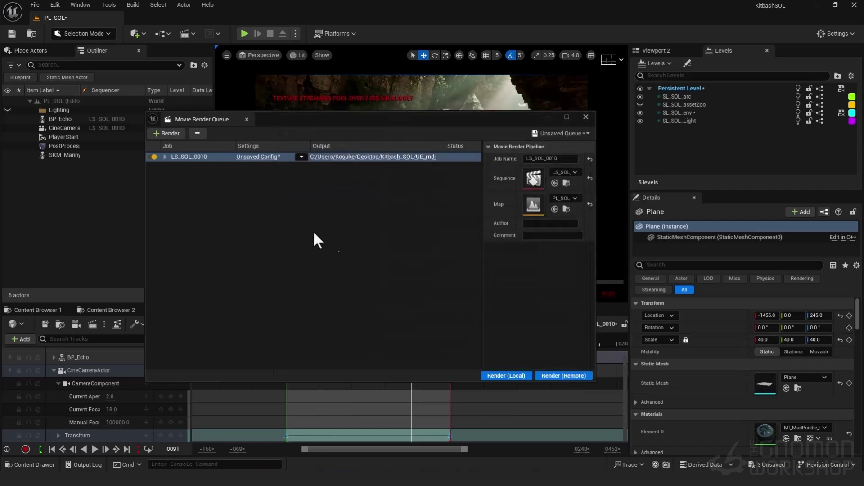
{"action": "left_click", "coordinate": [504, 376]}
Step: Change the streaming method of the SL_SOL_arc, SL_SOL_env and SL_SOL_Light sublevels to Always Loaded
{"action": "left_click_drag", "start_coordinate": [446, 117], "coordinate": [292, 172]}
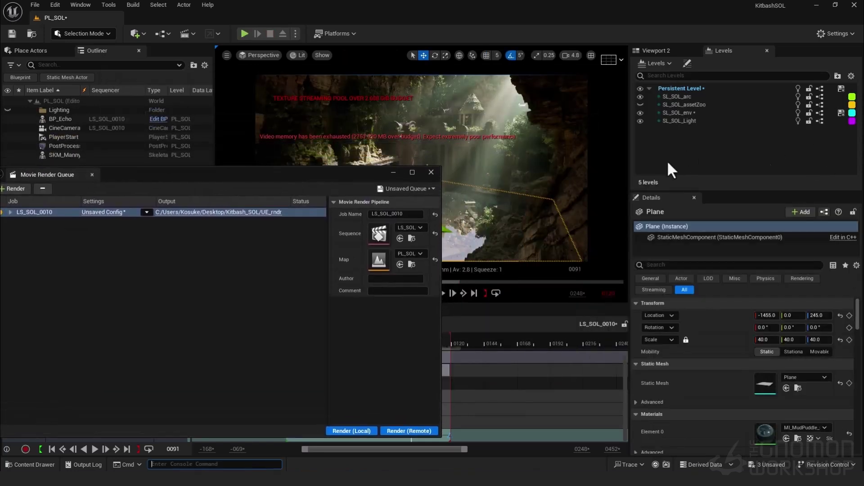
{"action": "left_click", "coordinate": [675, 96]}
{"action": "left_click", "coordinate": [676, 112], "text": "ctrl"}
{"action": "left_click", "coordinate": [675, 121], "text": "ctrl"}
{"action": "right_click", "coordinate": [676, 121]}
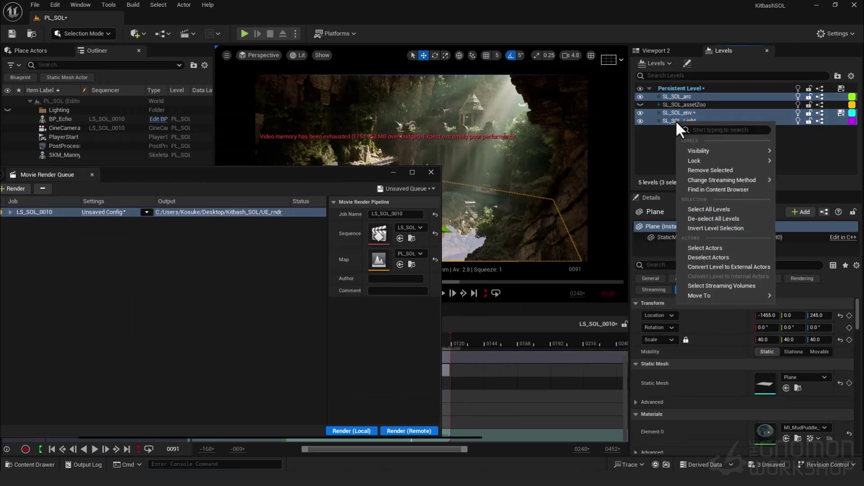
{"action": "mouse_move", "coordinate": [747, 182]}
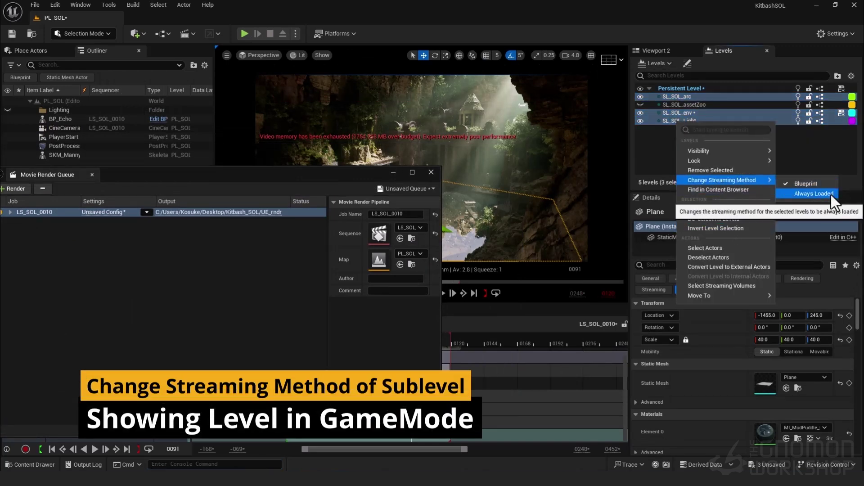
{"action": "left_click", "coordinate": [831, 194]}
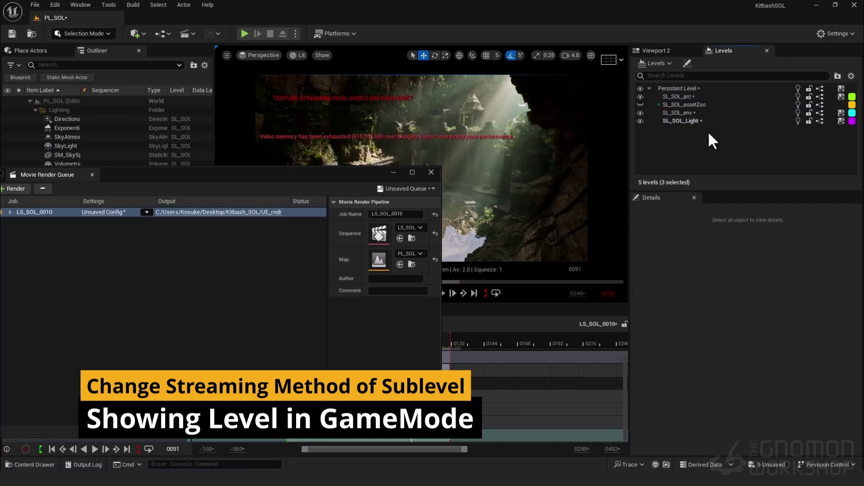